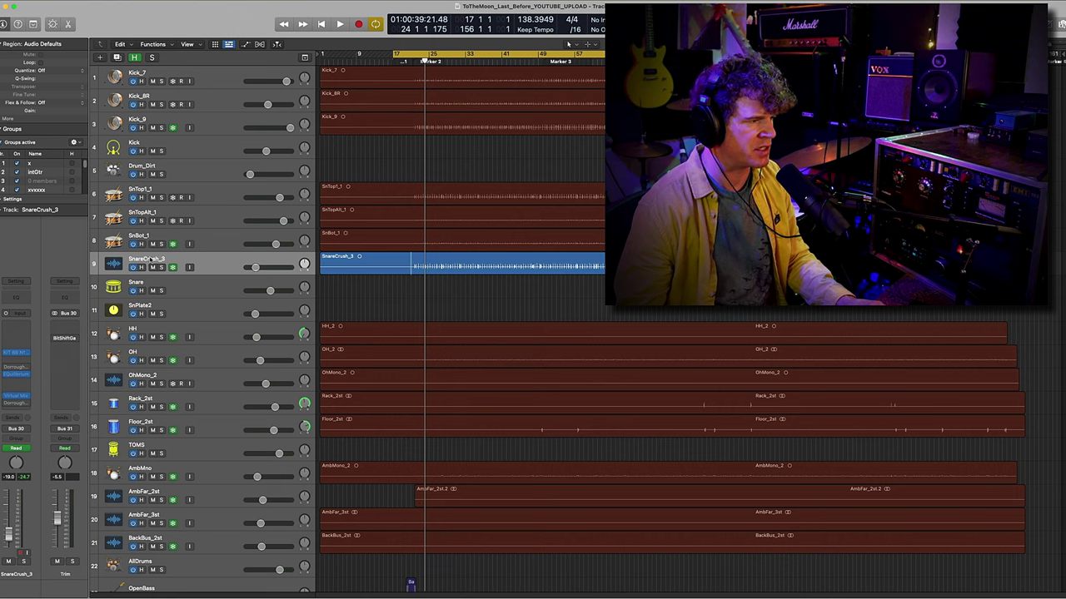
- Review the drum tracks from HH through OH, OhMono_2, Rack_2st and Floor_2st to AmbMno, selecting each one
scroll(208, 217, down, 5)
click(223, 205)
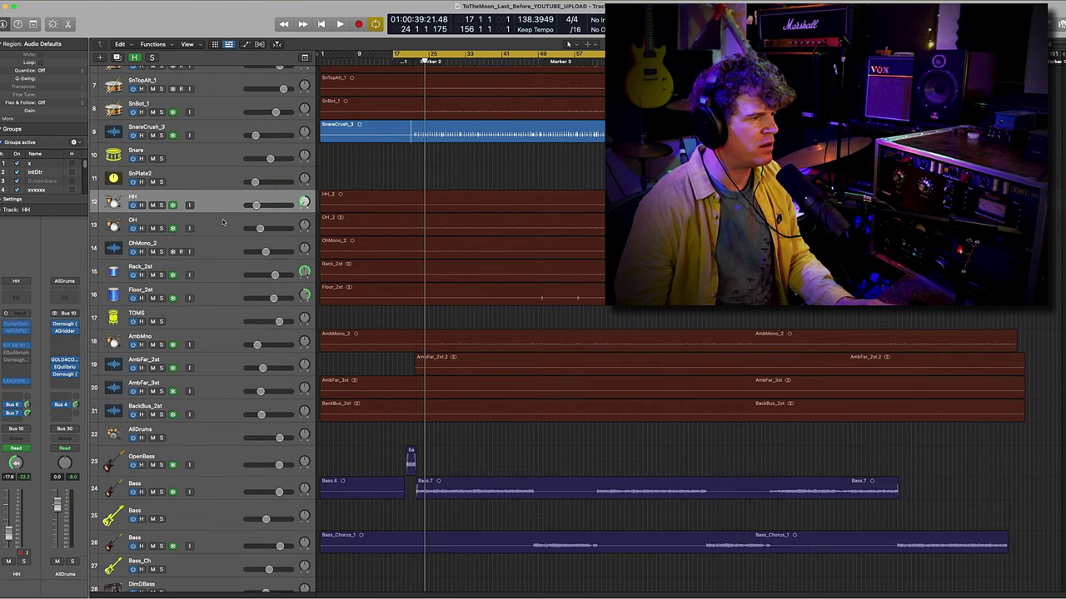
click(223, 223)
click(223, 252)
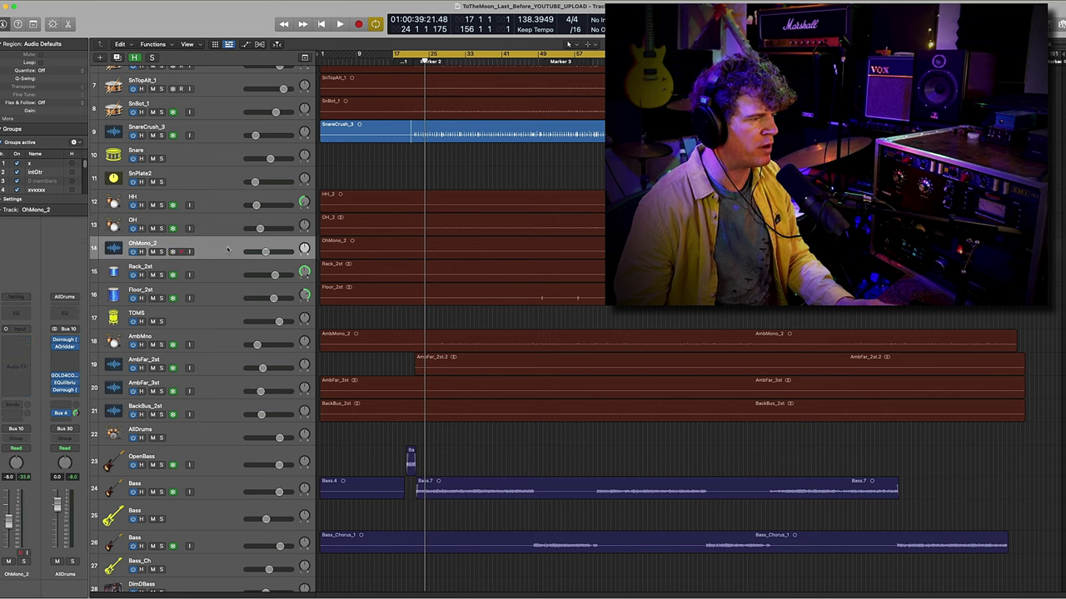
click(221, 227)
click(221, 250)
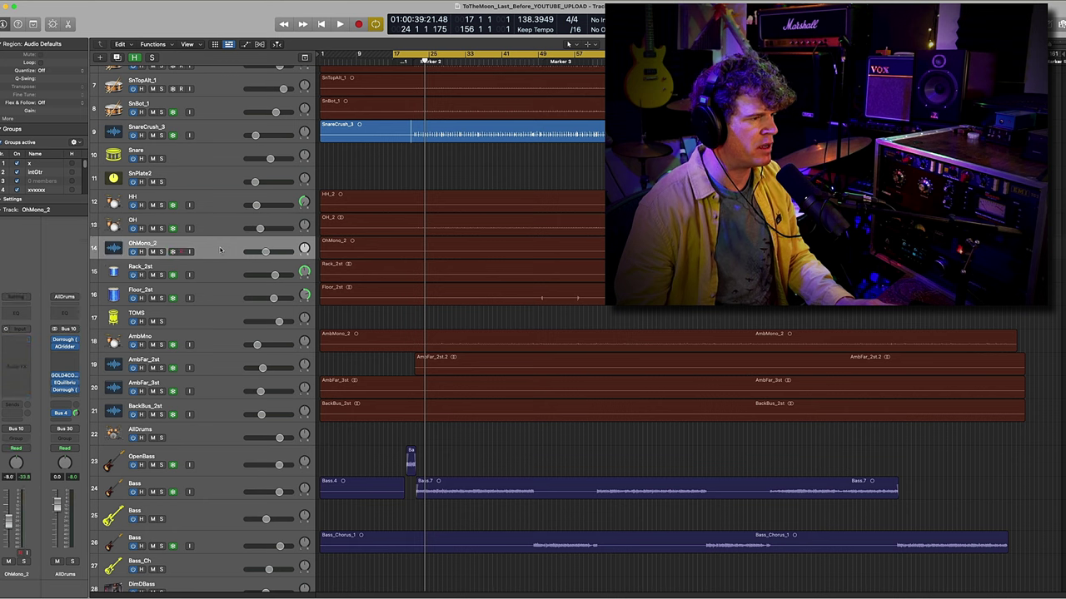
click(221, 274)
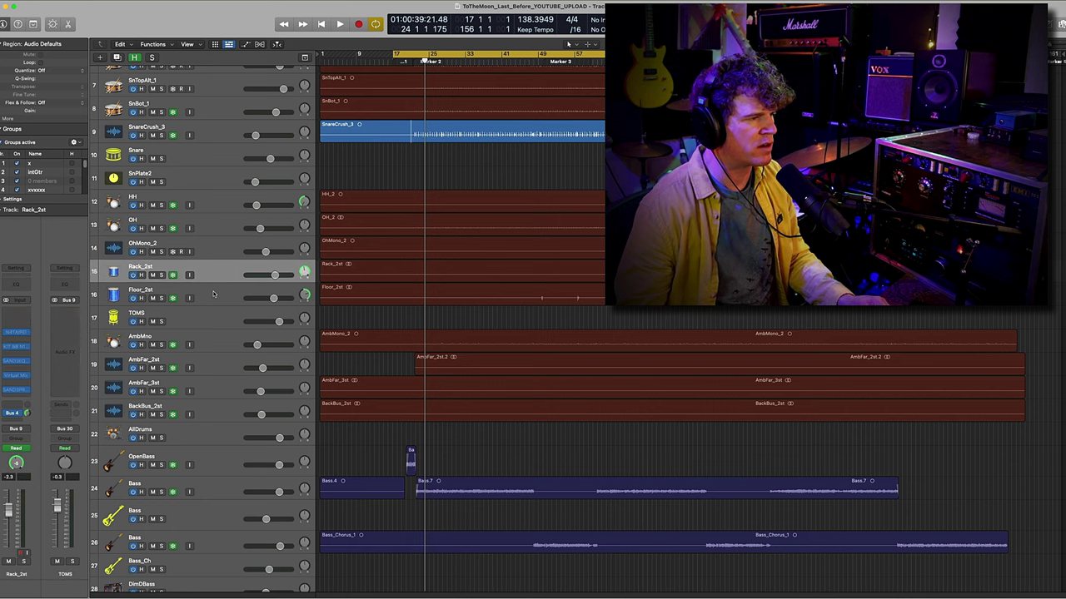
click(217, 297)
click(222, 341)
- Enlarge the tracks vertically and compare the room ambience tracks AmbFar_2st and AmbFar_3st by selecting them alternately
key(super+Down)
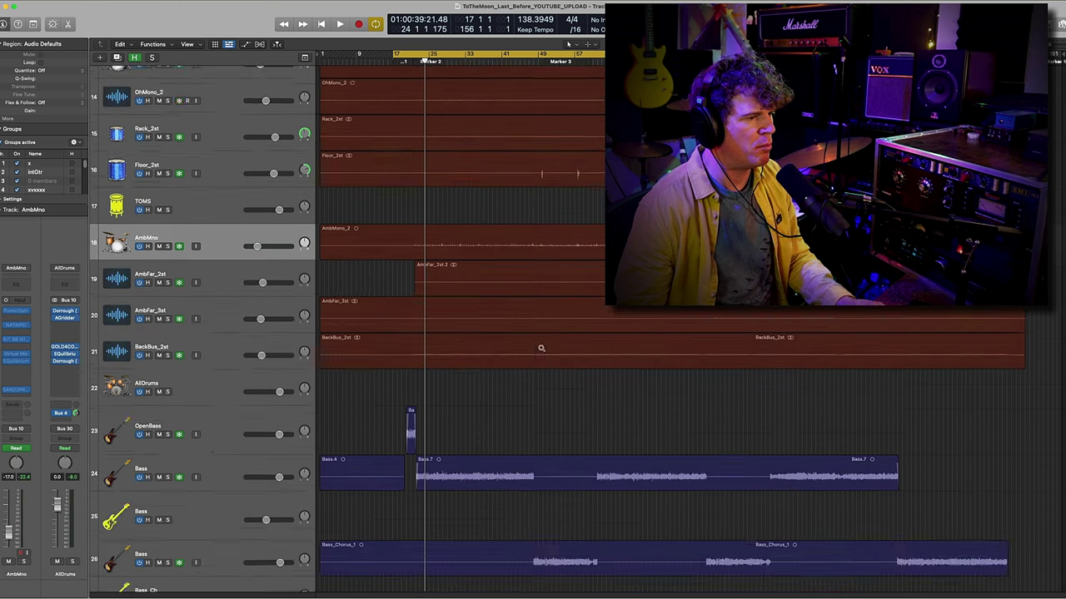
click(226, 283)
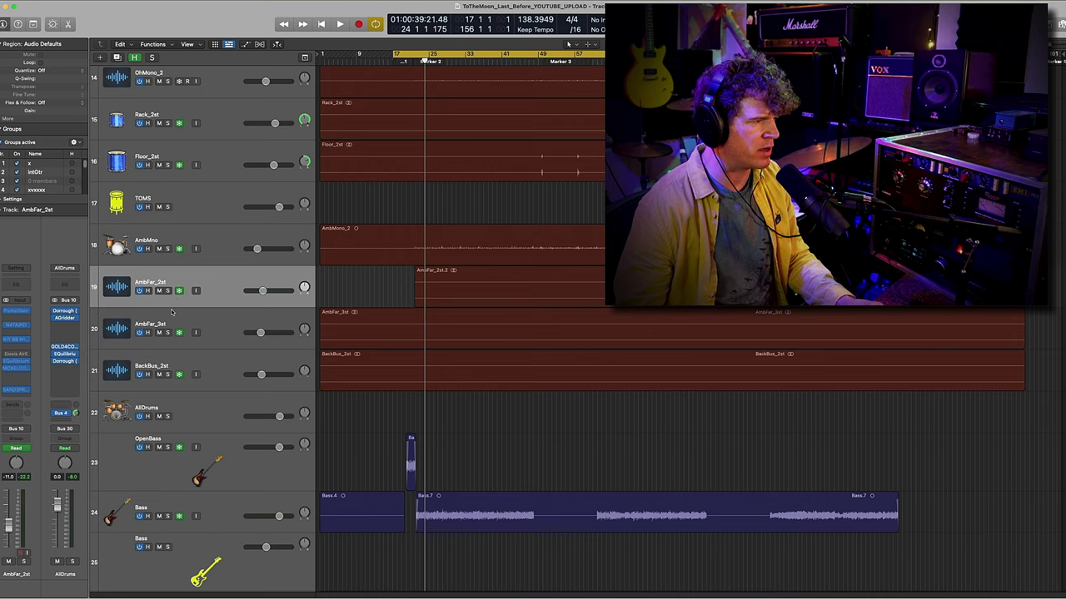
key(super+Down)
click(254, 359)
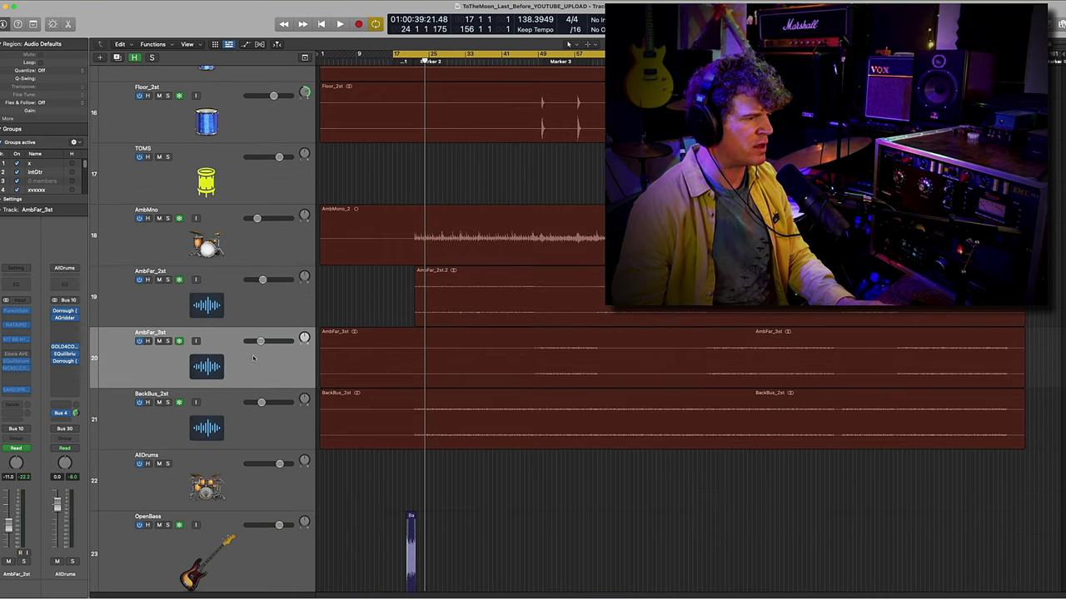
click(270, 306)
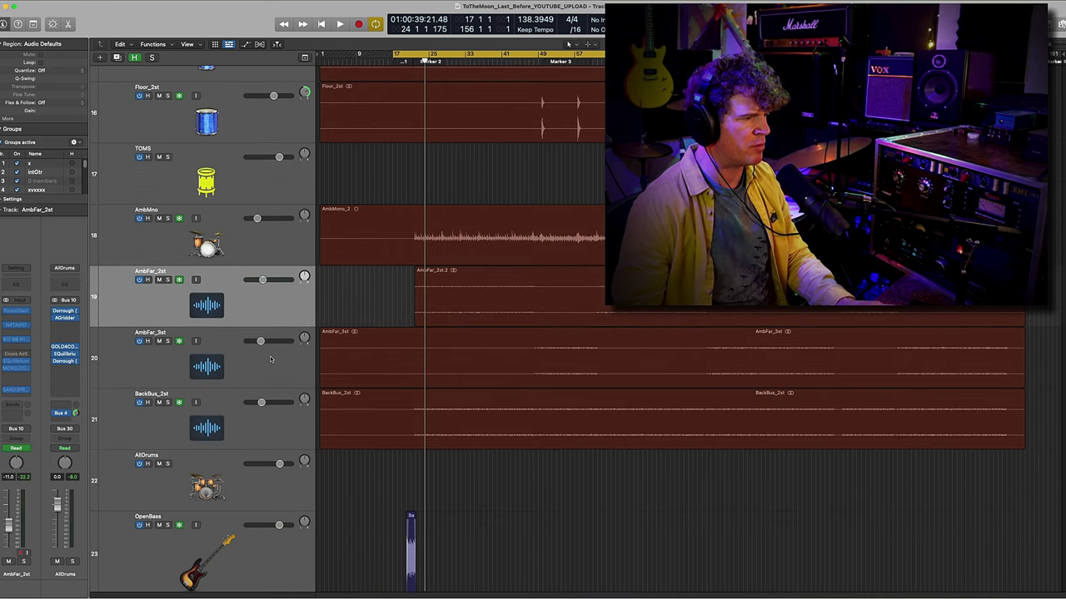
click(270, 358)
click(266, 316)
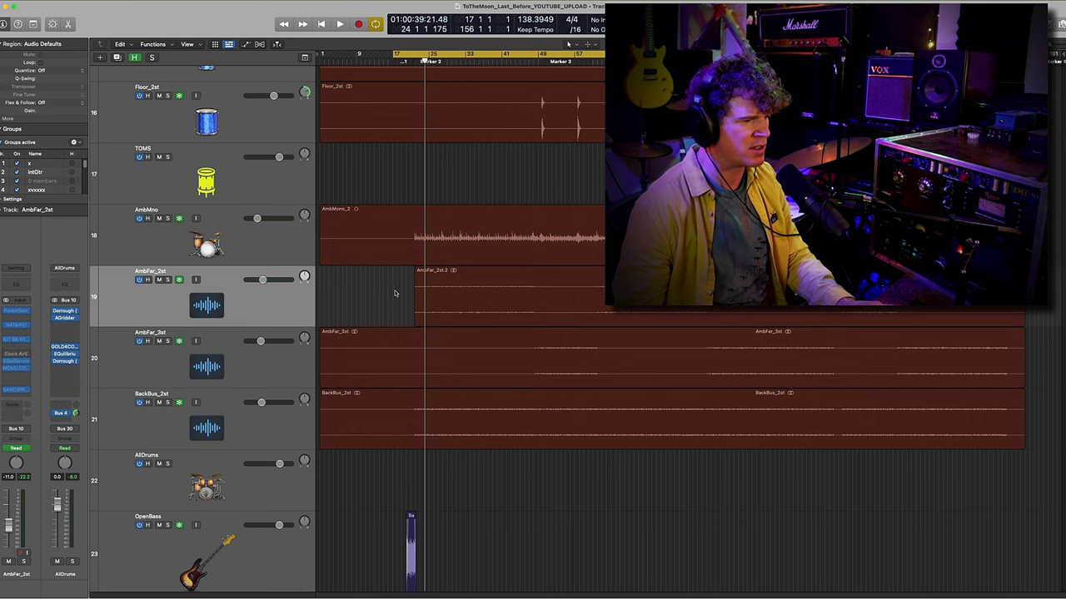
click(295, 354)
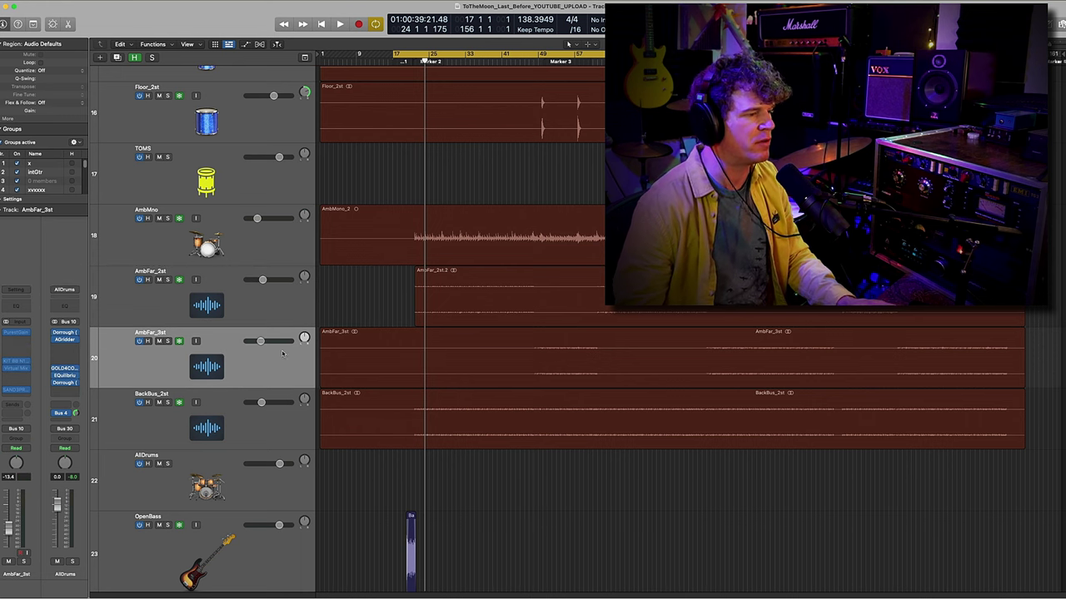
scroll(279, 360, down, 1)
click(275, 366)
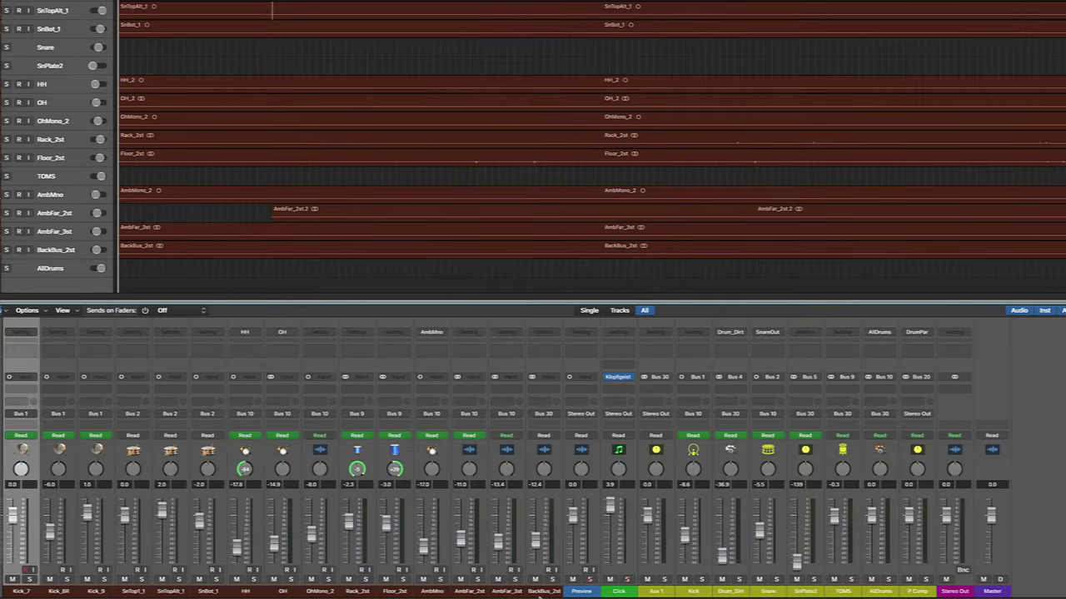
- Add a send to Bus 20 (P Comp) on all selected drum channels and reset the send levels to their default
click(546, 401)
mouse_move(566, 416)
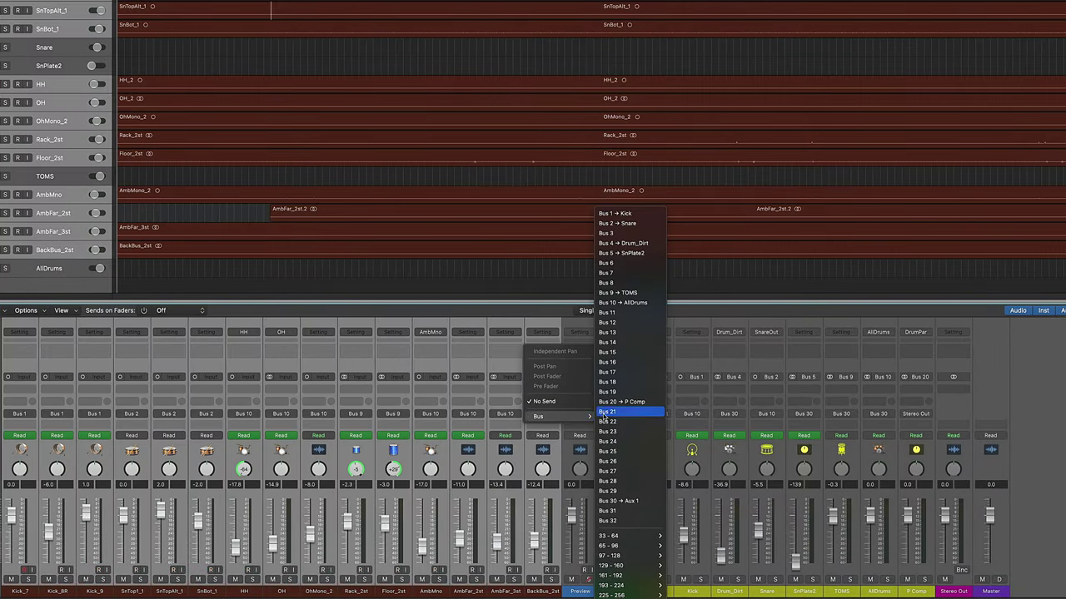
click(608, 402)
alt+click(556, 398)
click(555, 400)
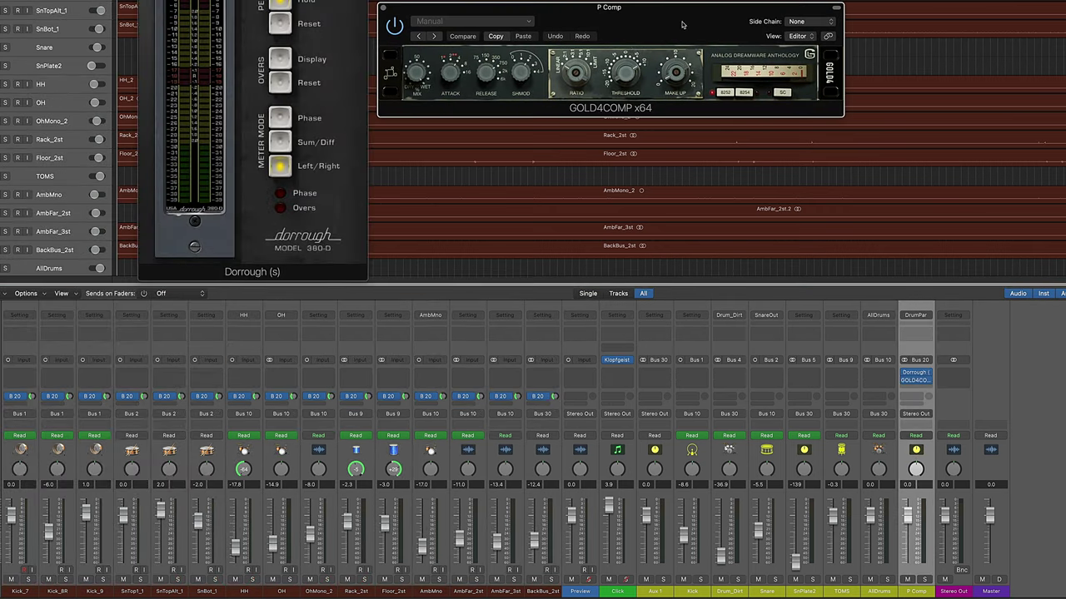
click(541, 398)
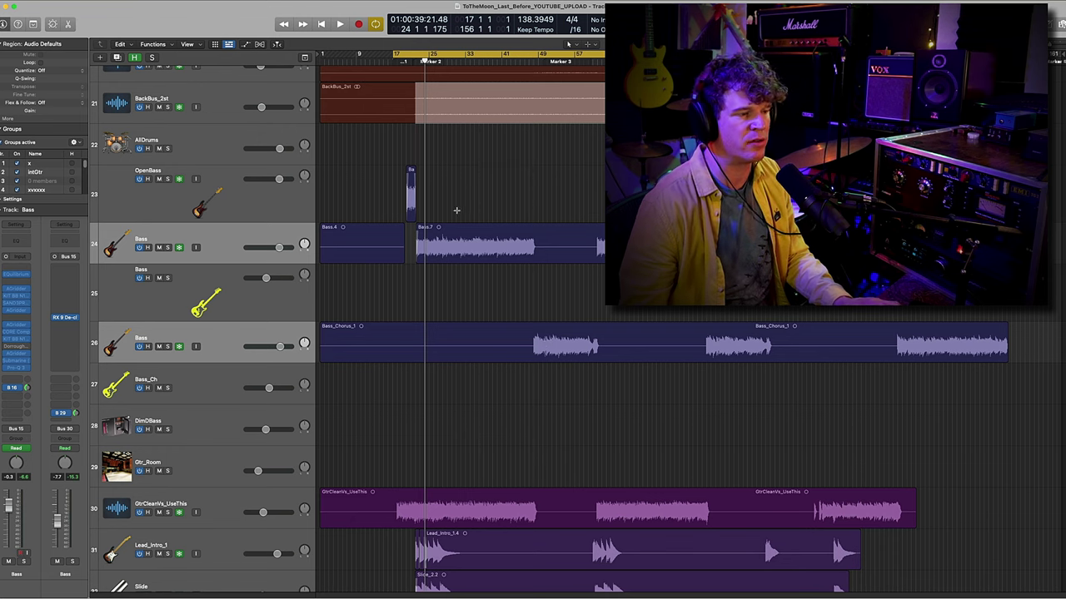
- Examine the bass recordings by selecting the OpenBass track and the two Bass audio tracks
click(407, 192)
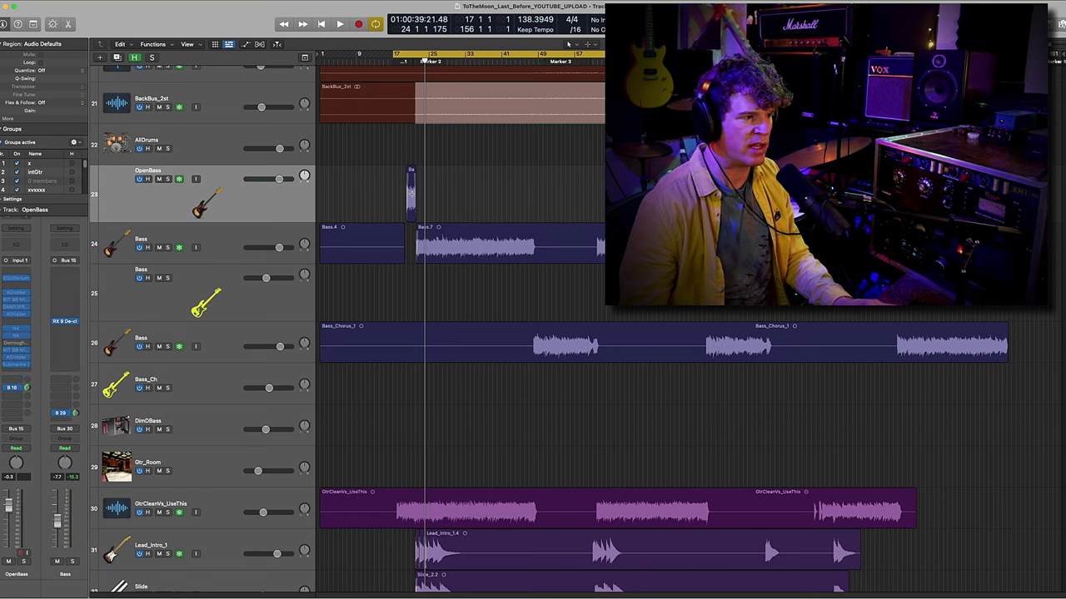
shift+click(237, 249)
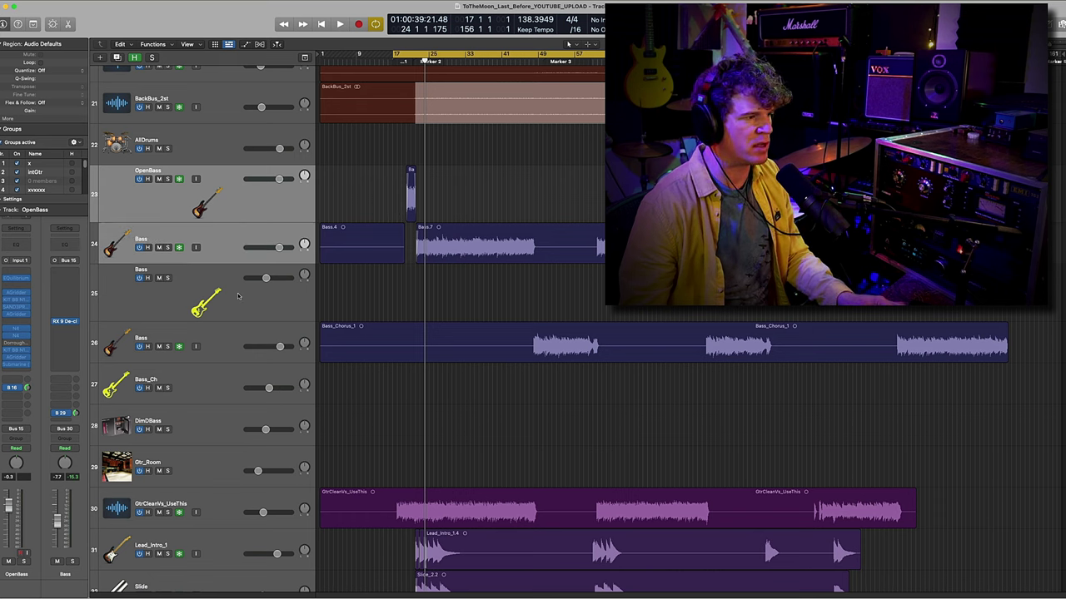
click(236, 337)
- Audition the GtrCleanVs_UseThis track in solo from where its guitar part starts, and turn its solo off
click(391, 263)
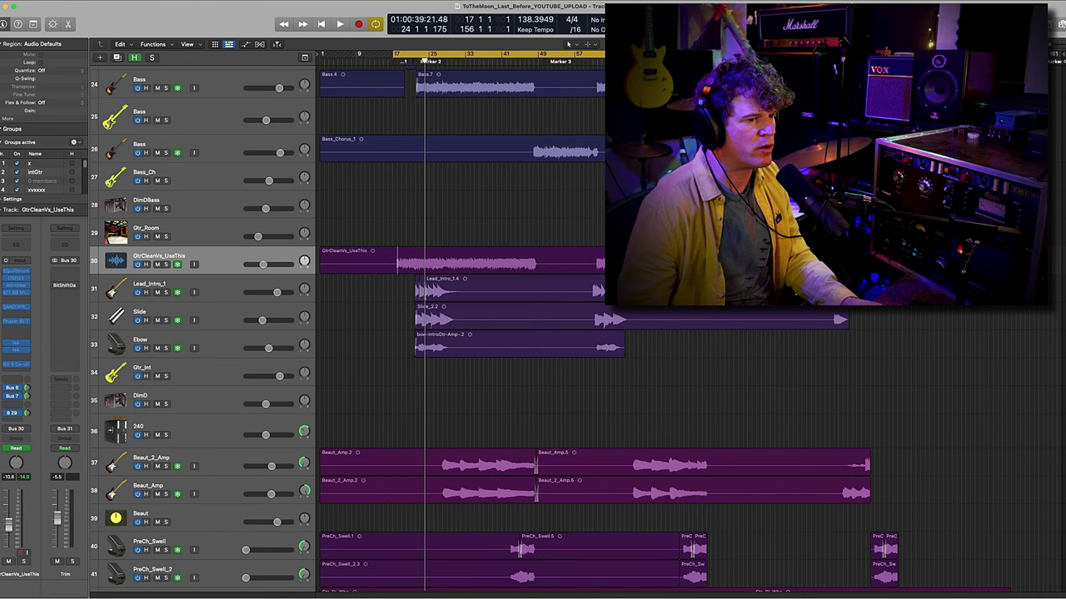
key(s)
key(space)
key(super+Right)
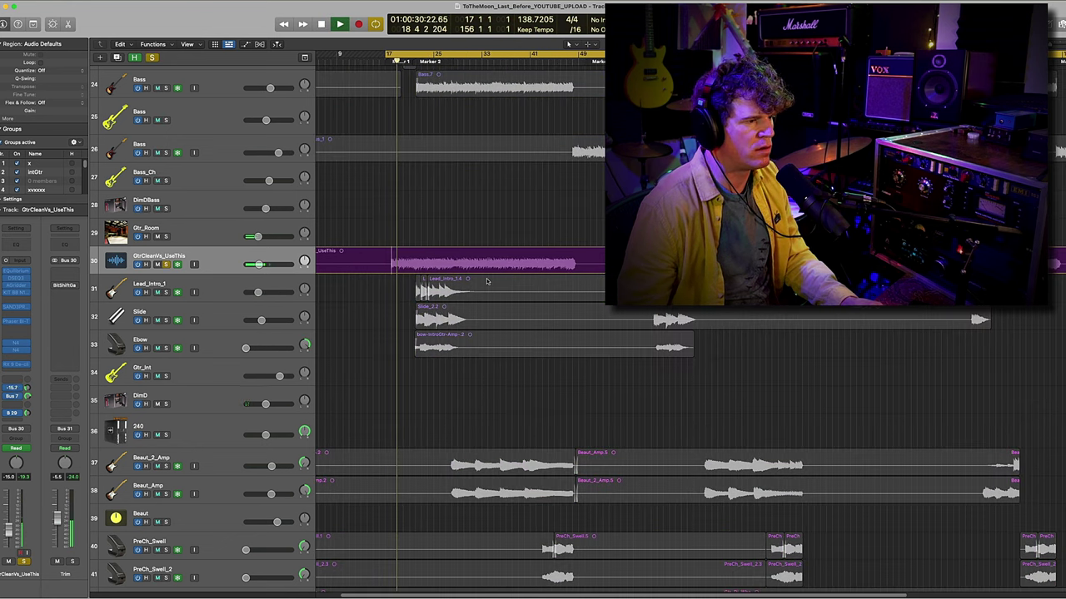
key(space)
key(s)
key(super+Left)
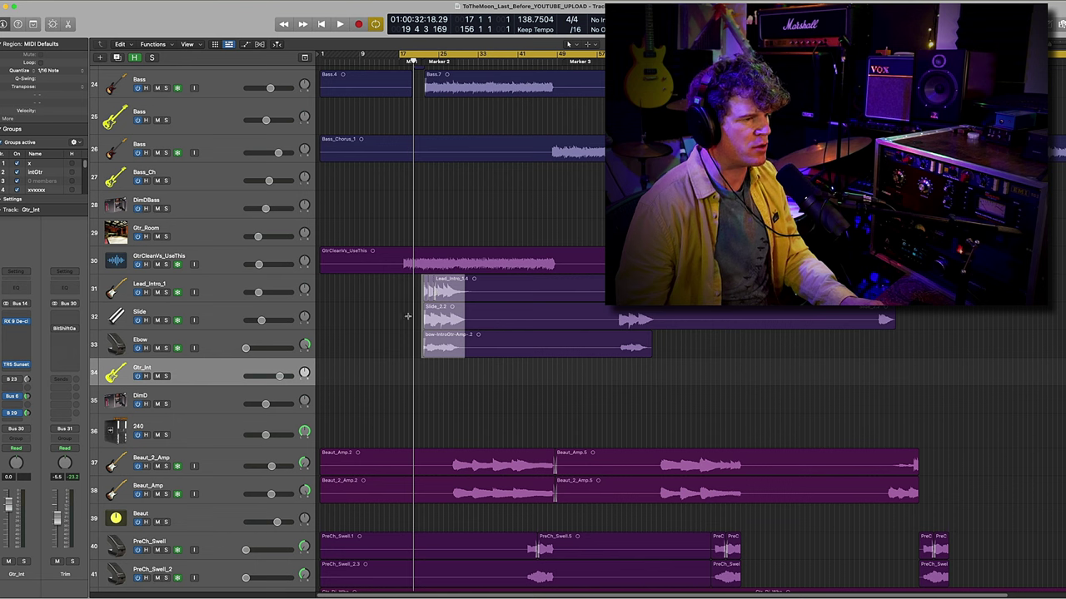
- Mark the intro clips on Lead_Intro_1, Slide and Ebow, then audition them by soloing and unsoloing the Gtr_Int bus
drag(611, 306, 651, 358)
drag(803, 318, 914, 321)
click(165, 376)
key(space)
scroll(416, 350, up, 5)
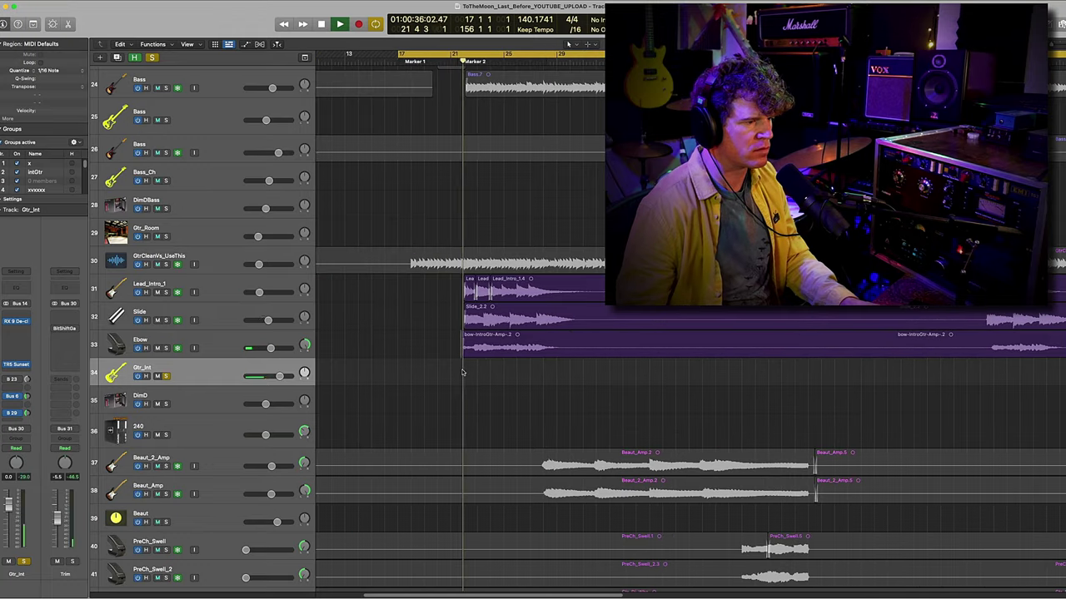
scroll(544, 411, down, 2)
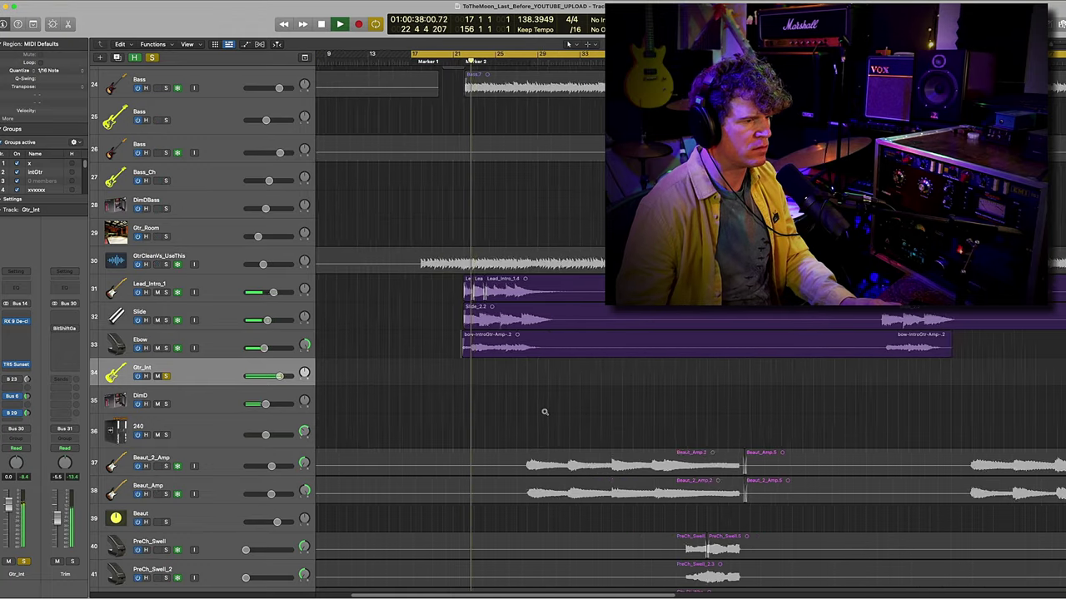
scroll(545, 411, down, 1)
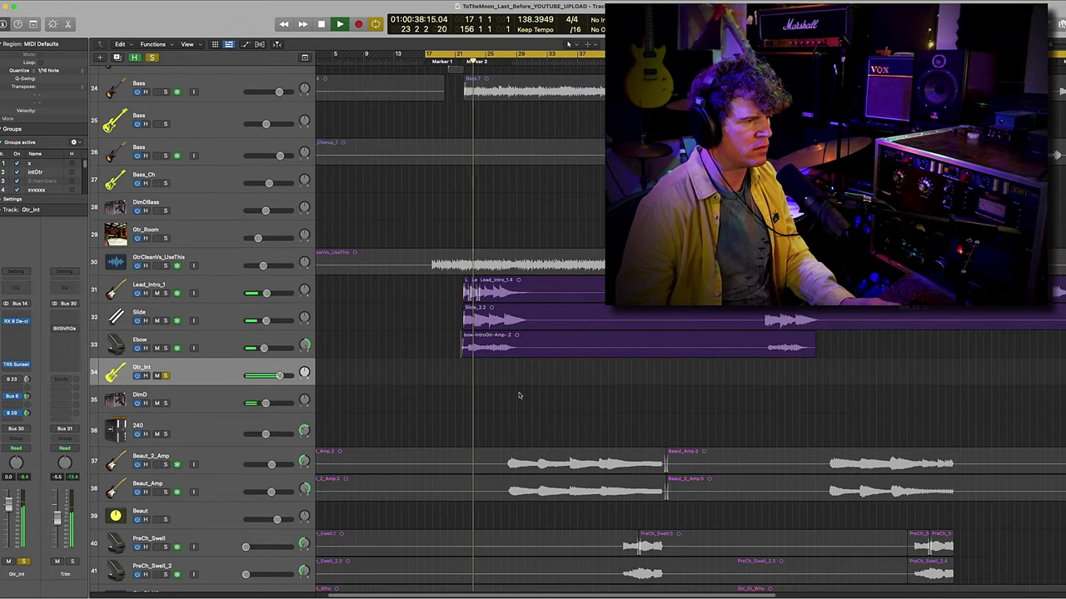
key(space)
click(166, 375)
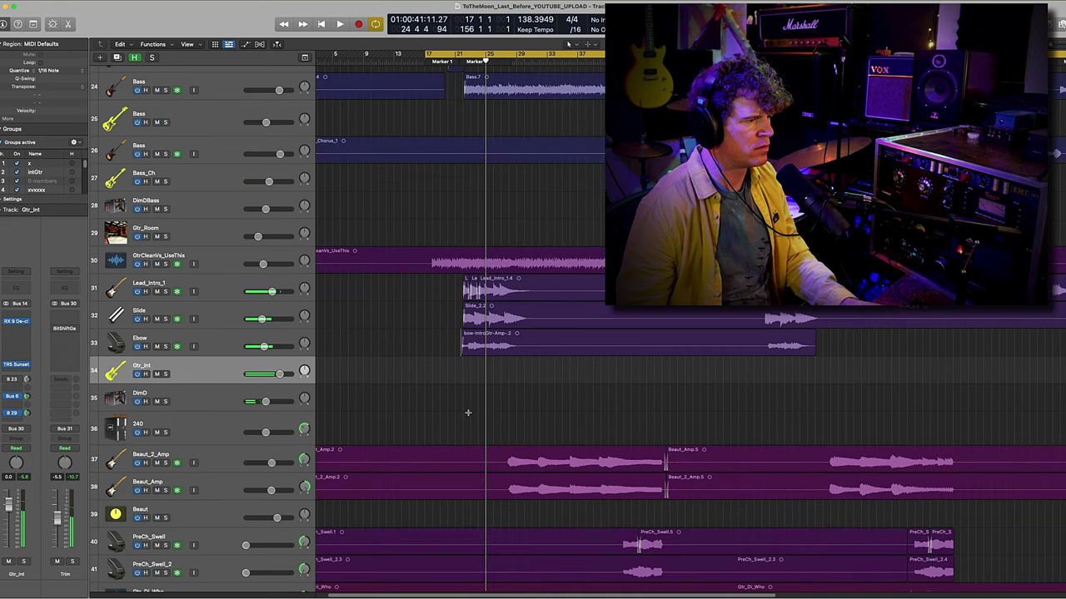
- Solo the Beaut bus and listen to the Beaut_Amp and Beaut_2_Amp guitars from where their verse part starts
scroll(468, 412, down, 6)
scroll(468, 412, right, 3)
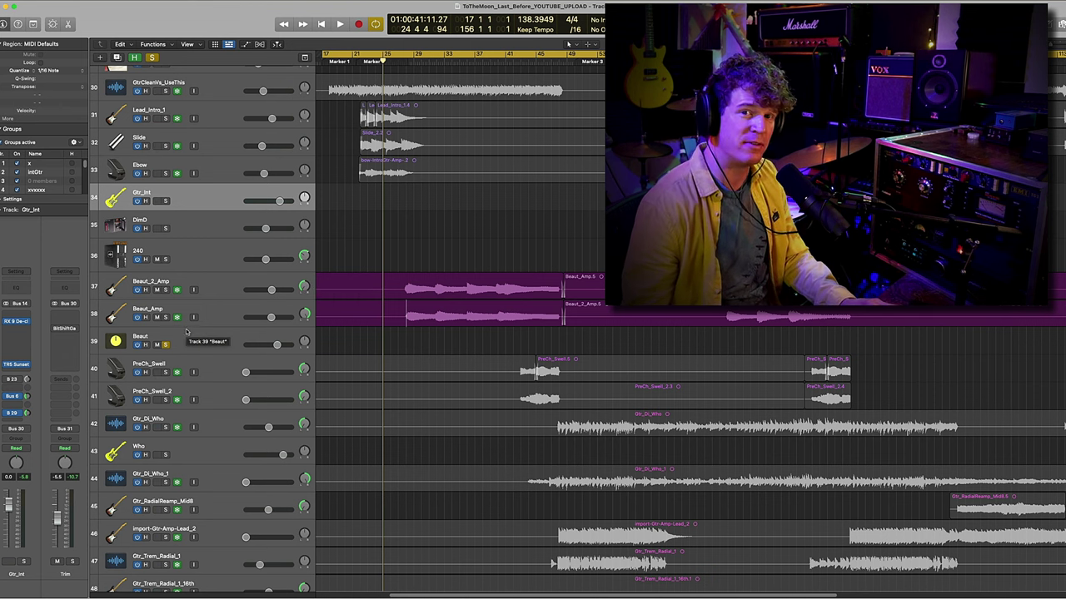
scroll(758, 310, right, 3)
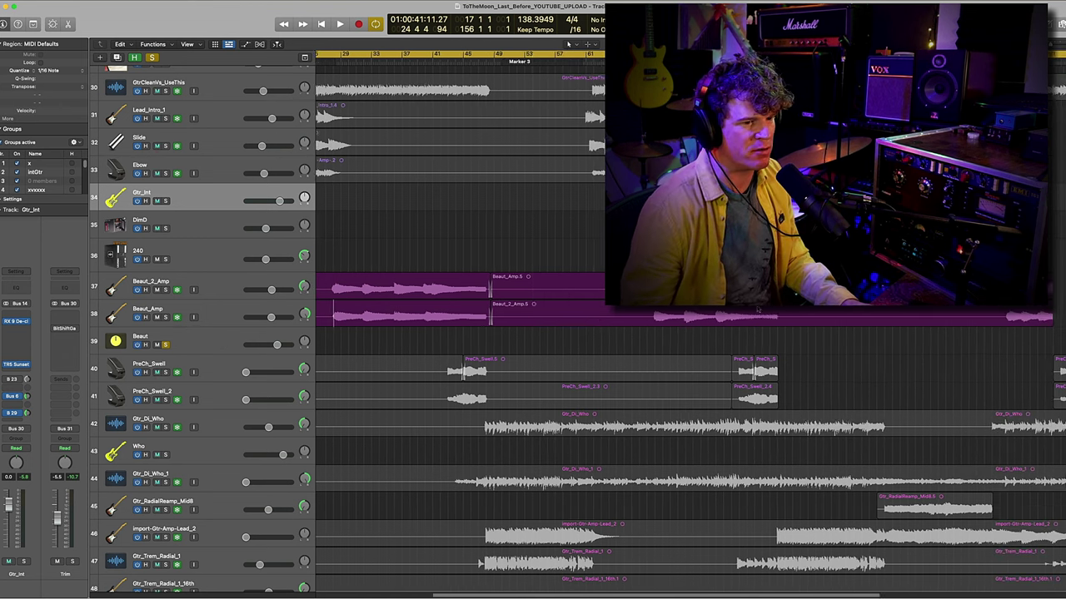
scroll(758, 309, left, 3)
click(404, 345)
key(space)
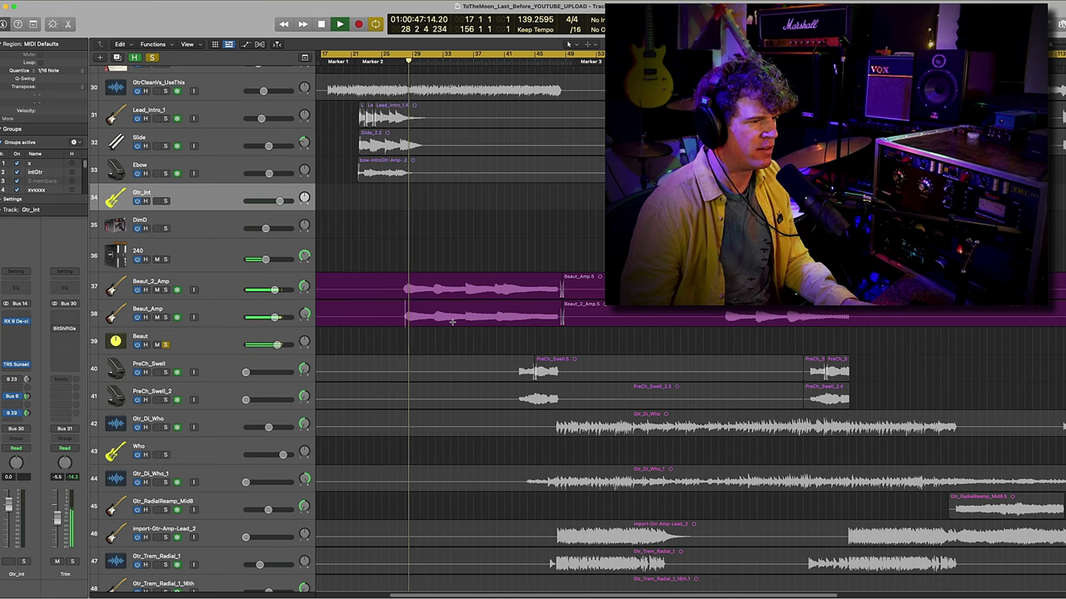
scroll(581, 361, down, 4)
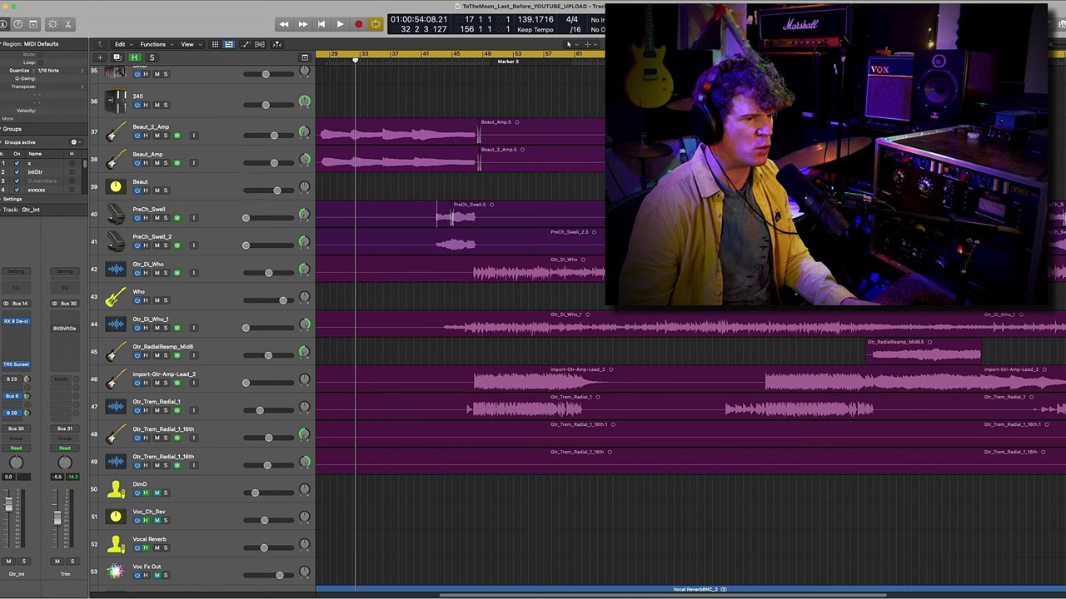
- Solo PreCh_Swell and PreCh_Swell_2 and play them from where the swell begins
key(ctrl+s)
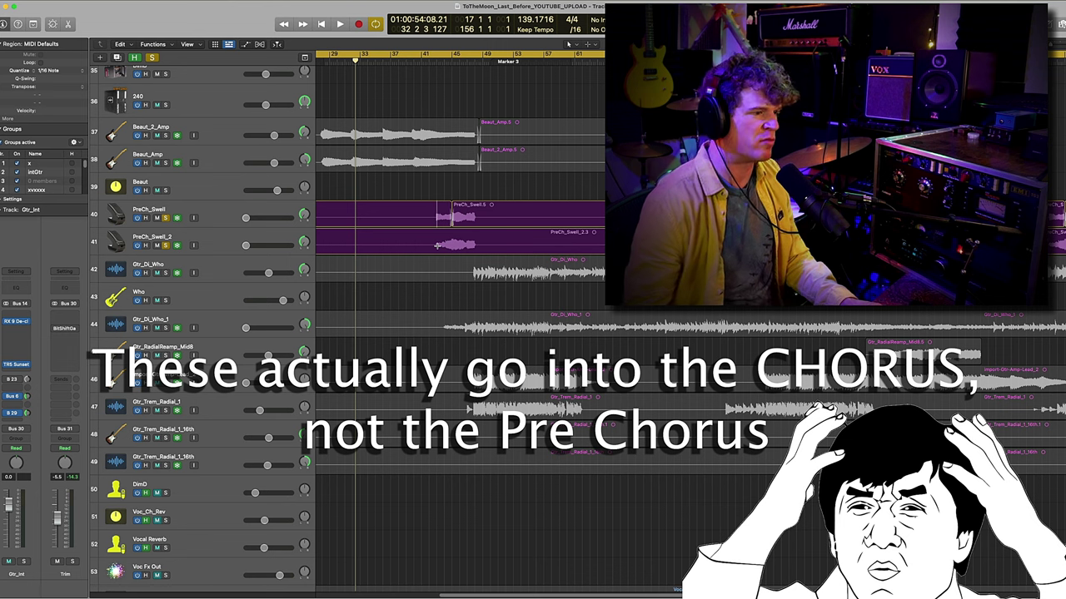
click(437, 245)
key(space)
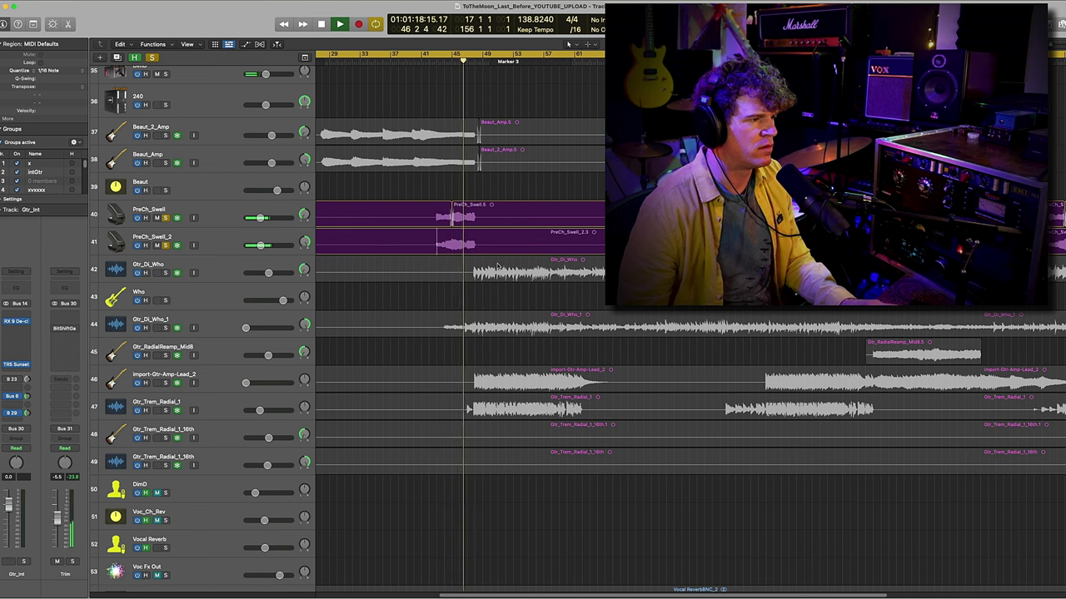
key(space)
- Solo the Who bus, play the Gtr_Di_Who and Gtr_Di_Who_1 guitars around bar 48, and turn the solo off
scroll(175, 248, down, 3)
click(164, 222)
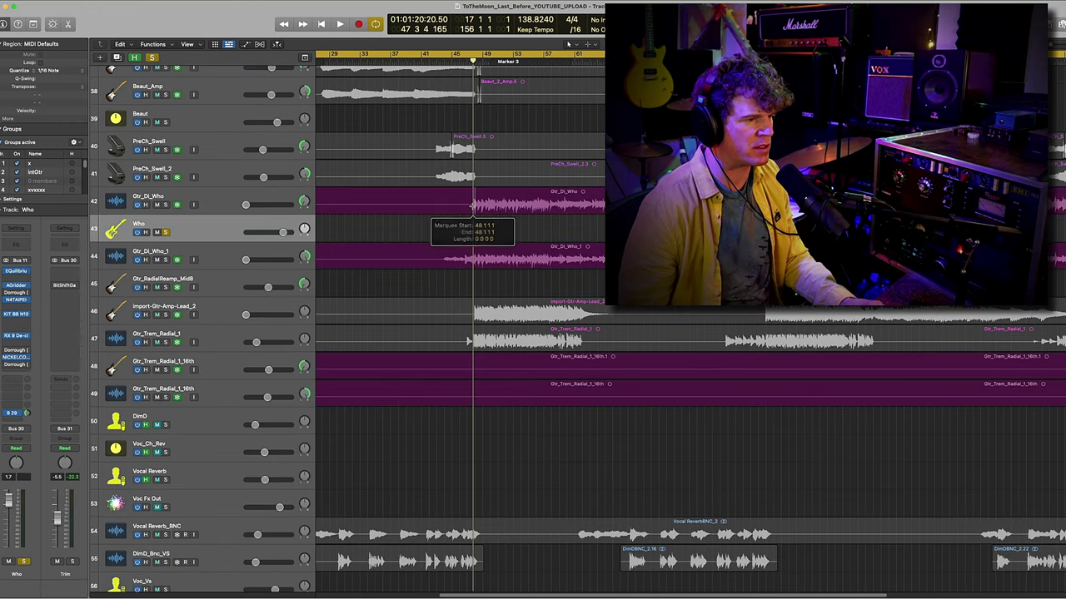
scroll(473, 210, up, 5)
key(space)
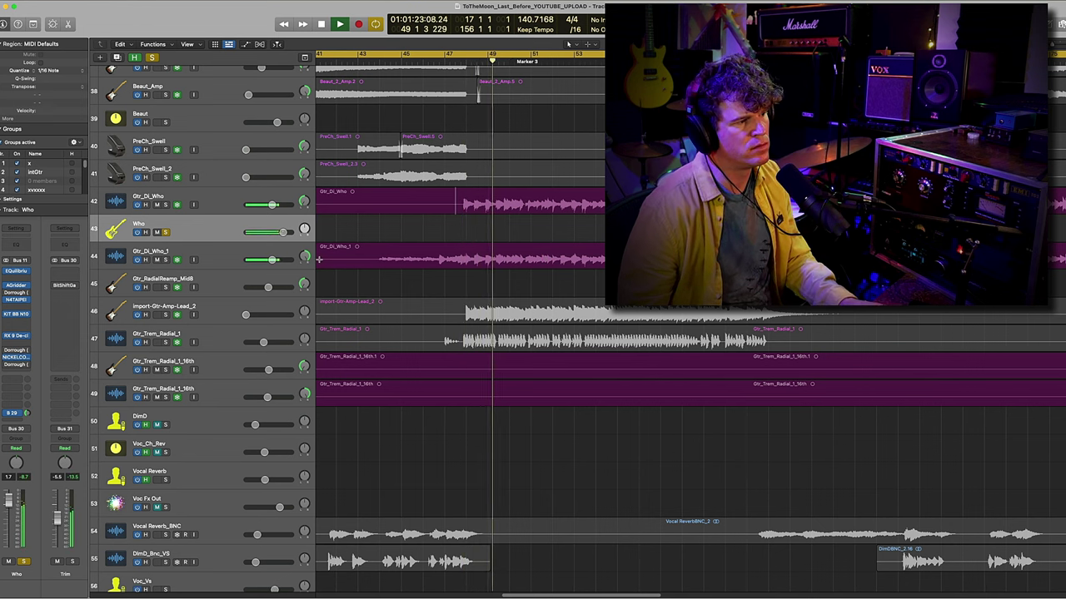
click(166, 233)
- Examine the import-Gtr-Amp-Lead_2 and Gtr_Trem_Radial_1 tracks together at a larger track height, then select each separately
scroll(461, 277, down, 3)
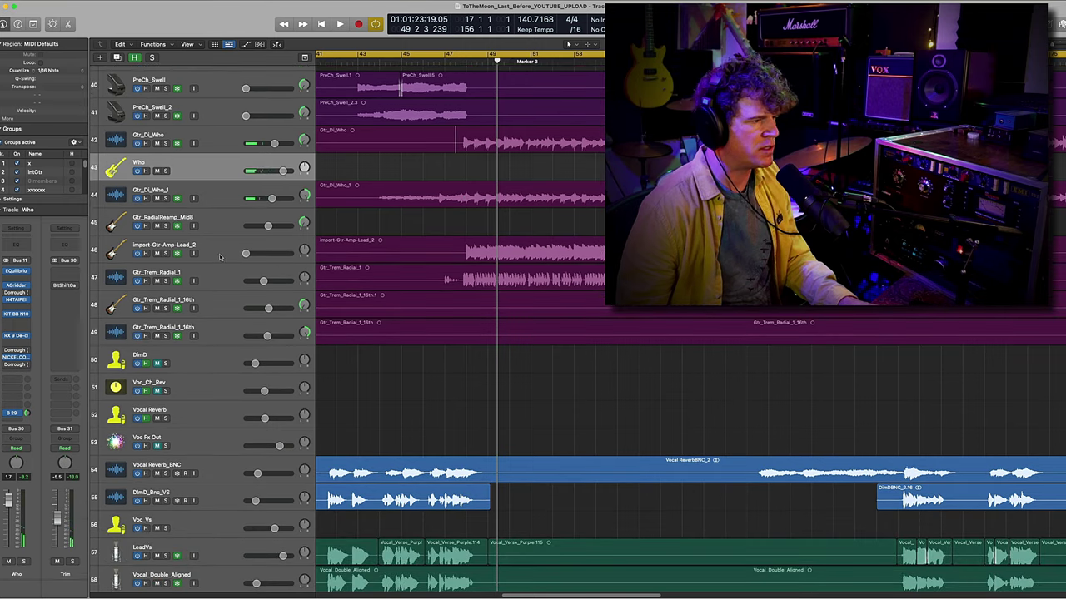
click(220, 252)
shift+click(222, 278)
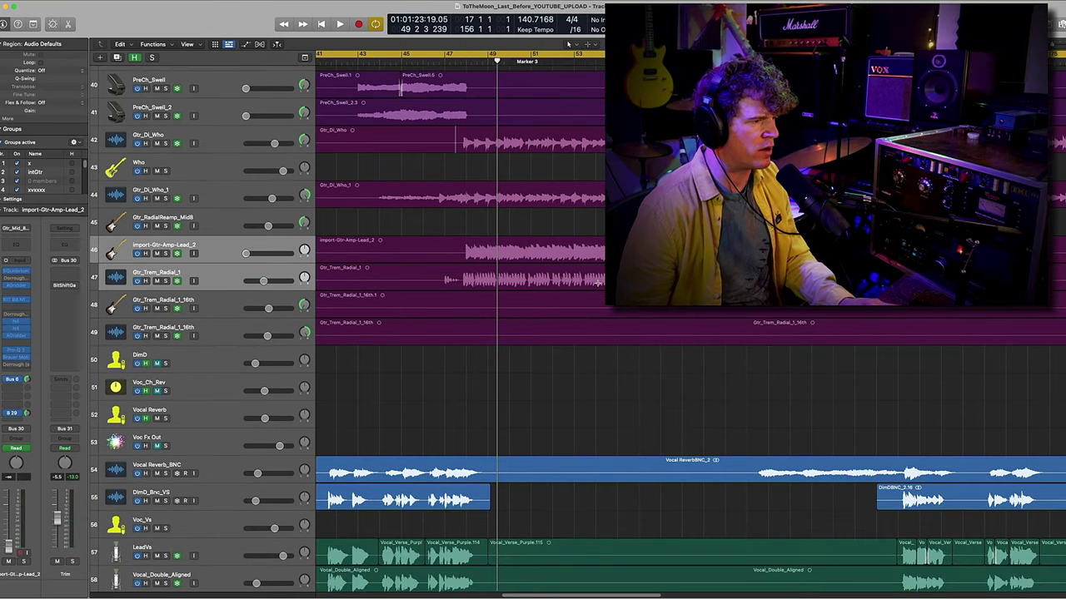
key(super+Down)
click(179, 297)
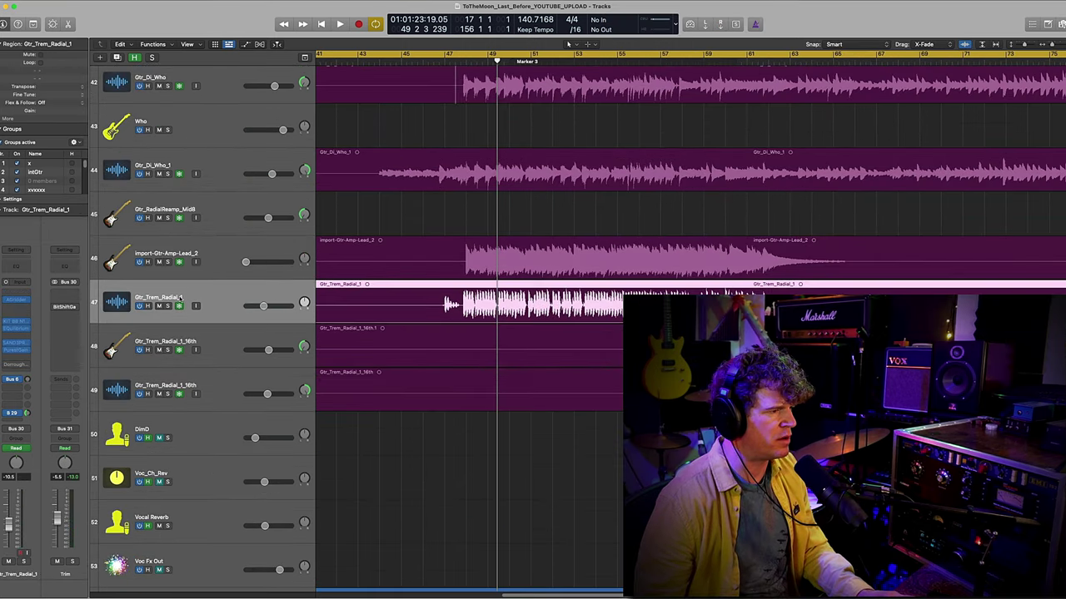
click(230, 251)
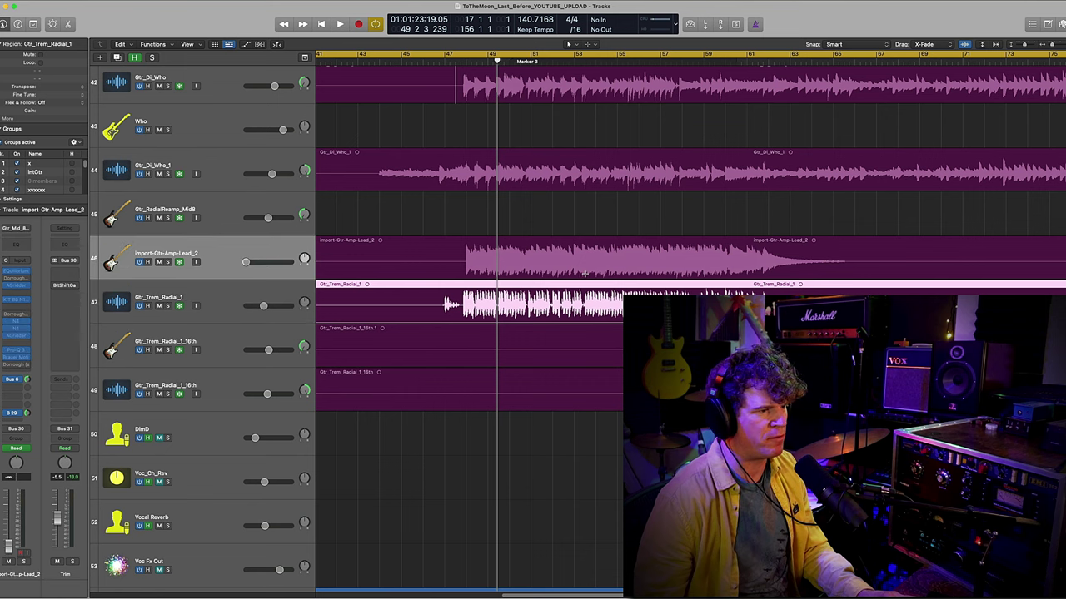
- Solo import-Gtr-Amp-Lead_2 and examine its volume automation across the song
scroll(585, 273, right, 10)
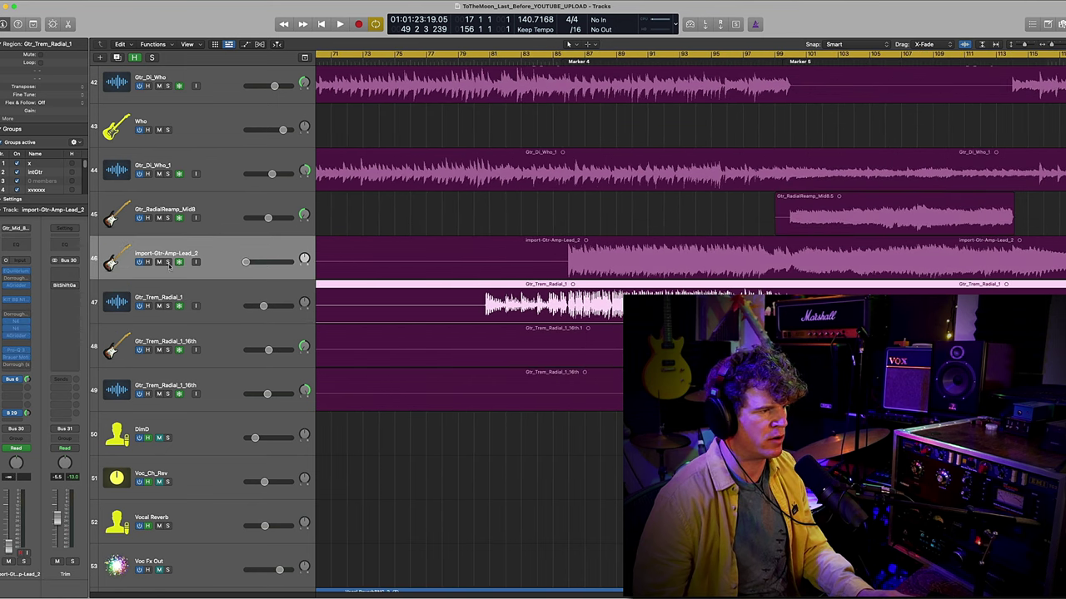
key(a)
key(z)
key(super+Down)
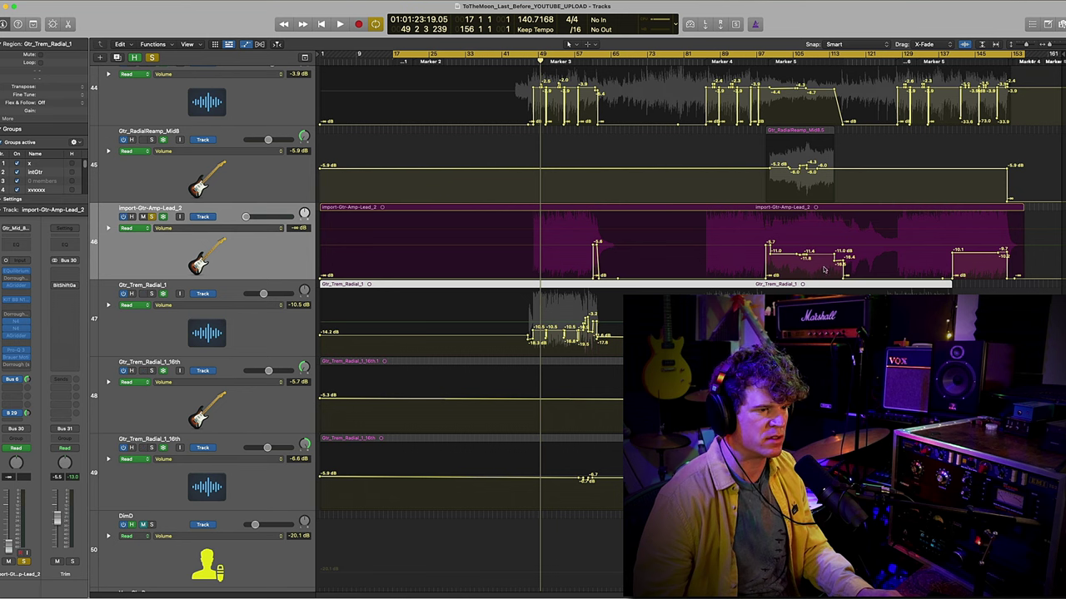
key(z)
scroll(645, 241, right, 5)
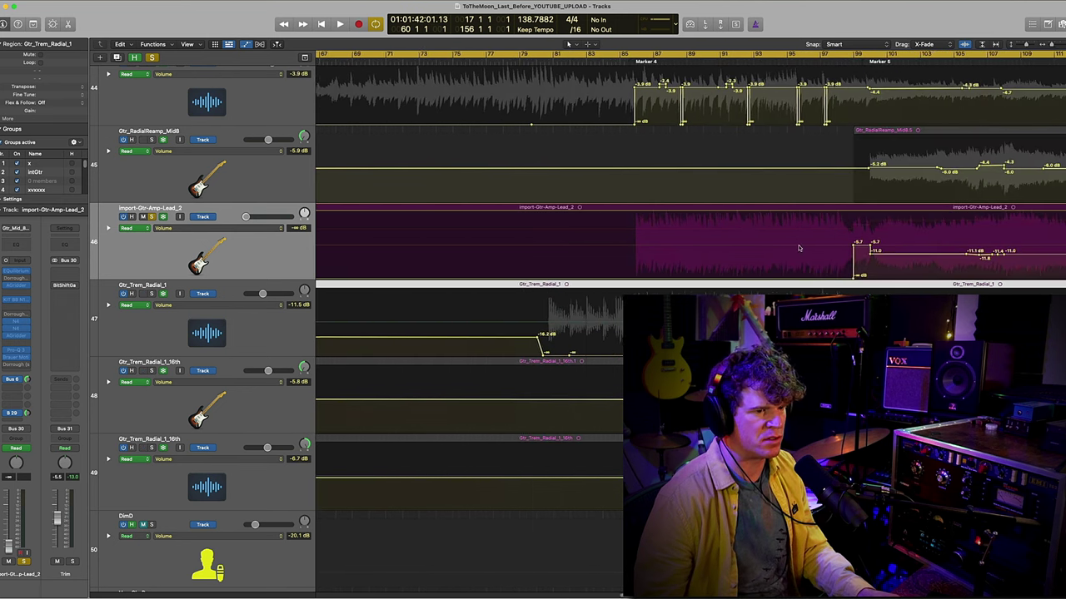
key(a)
key(a)
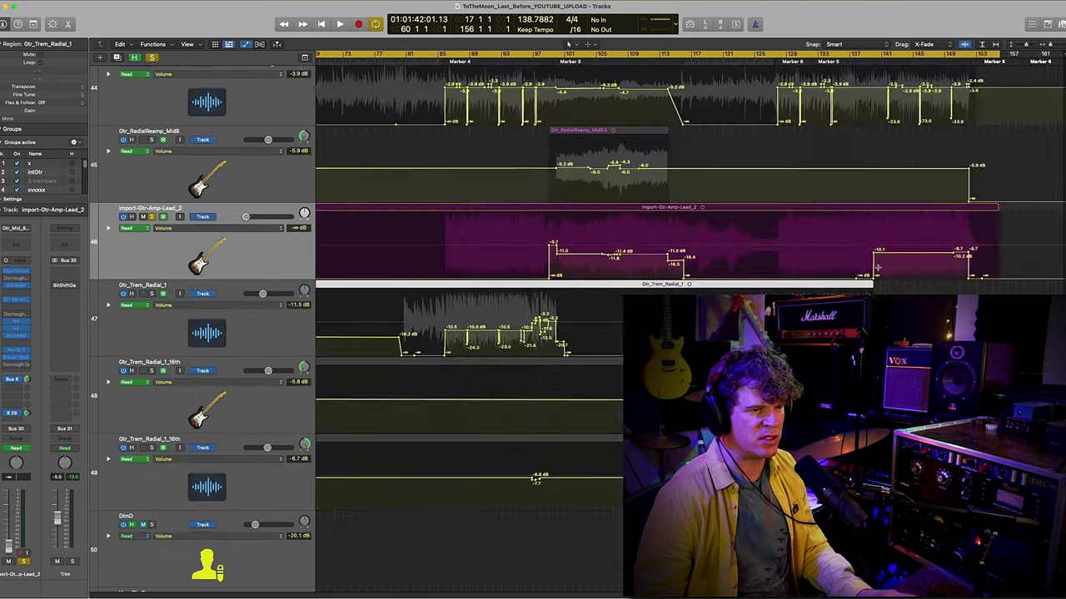
- Play the soloed import-Gtr-Amp-Lead_2 from its final automated volume rise around bar 140, enlarge the tracks, and turn off the solo and automation display
key(a)
click(874, 264)
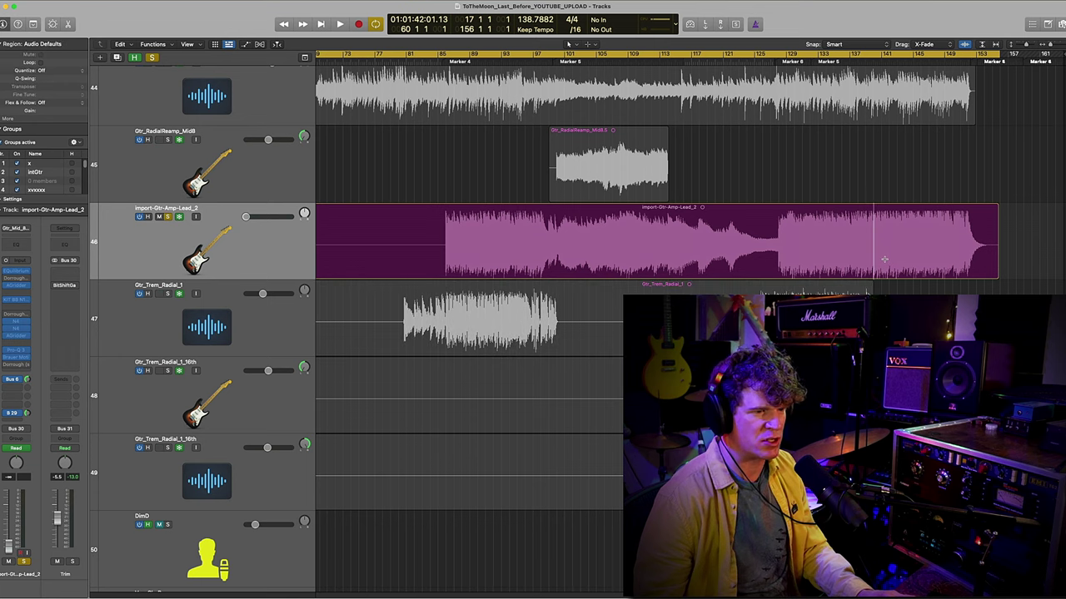
key(a)
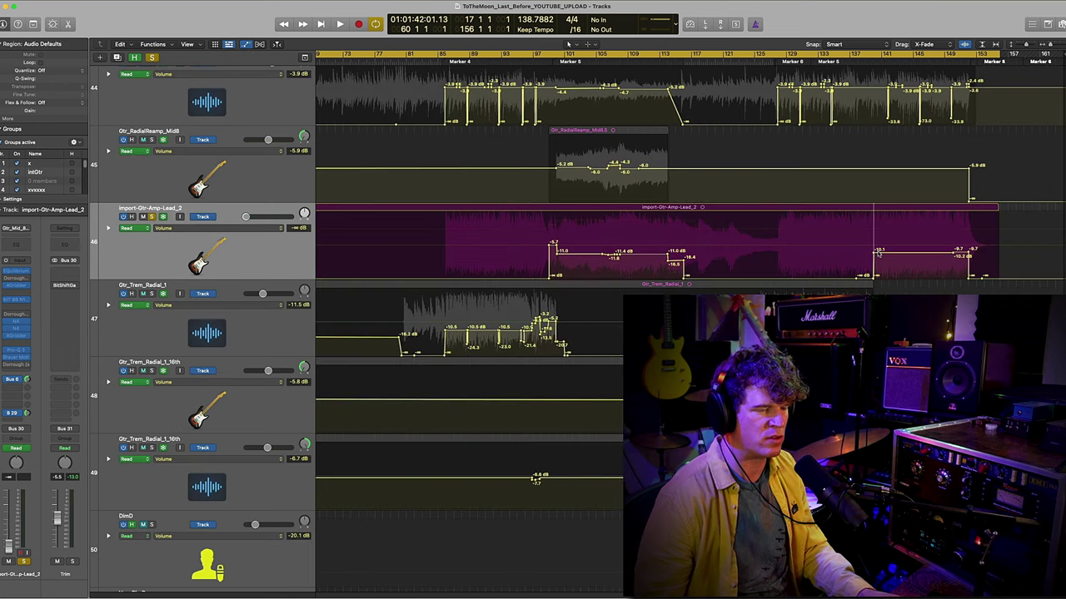
key(space)
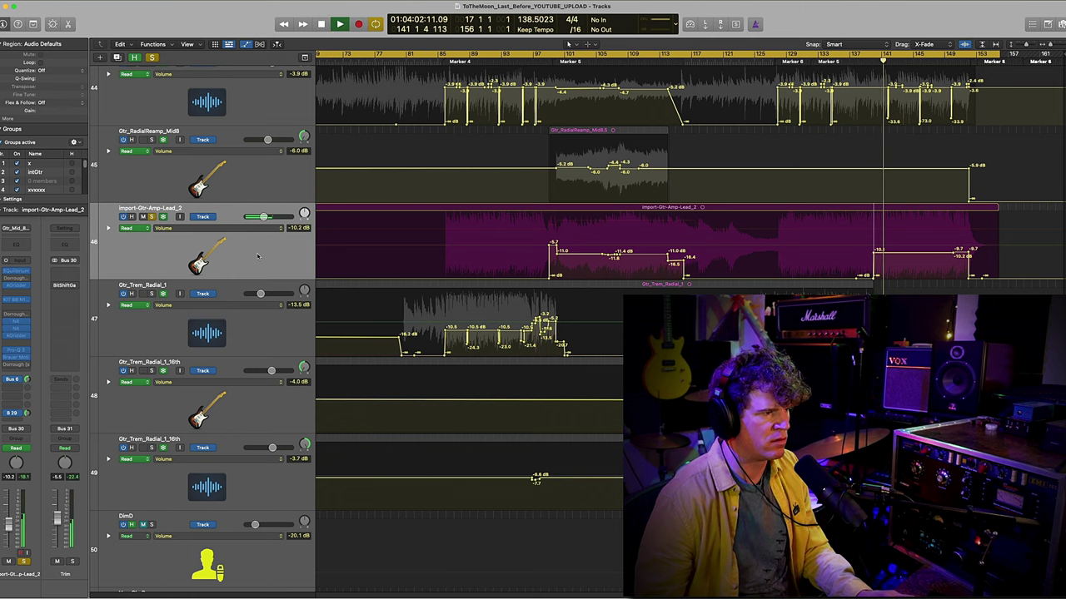
key(super+Down)
key(super+Down)
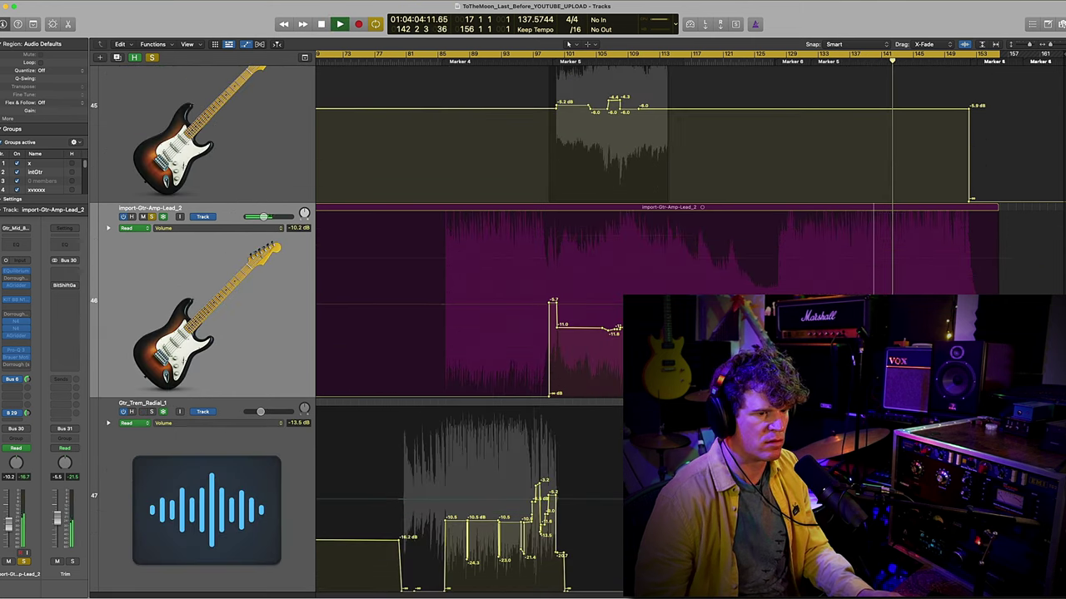
key(super+Up)
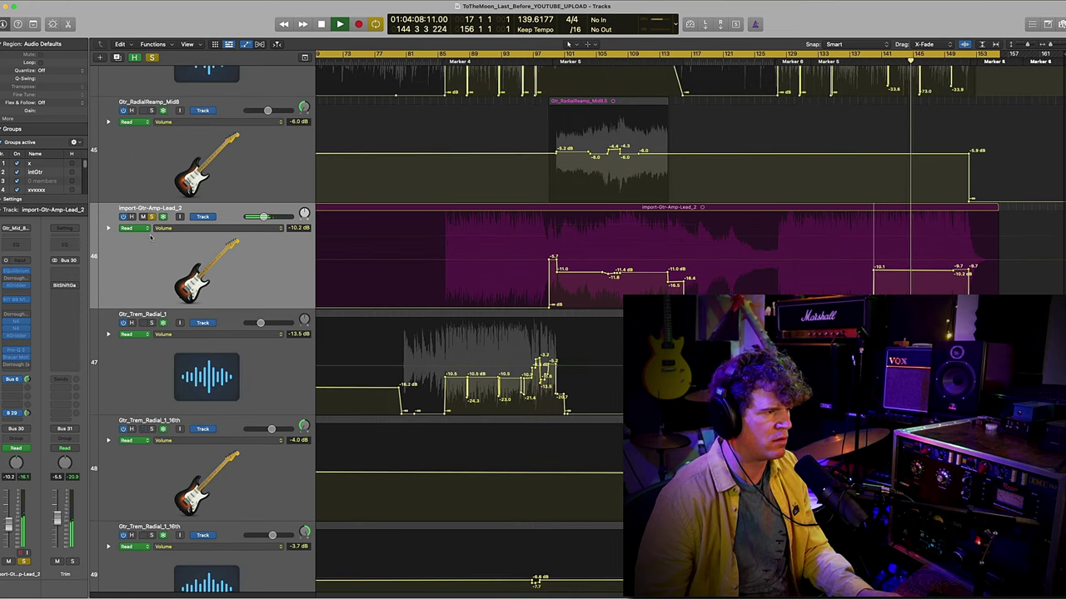
key(a)
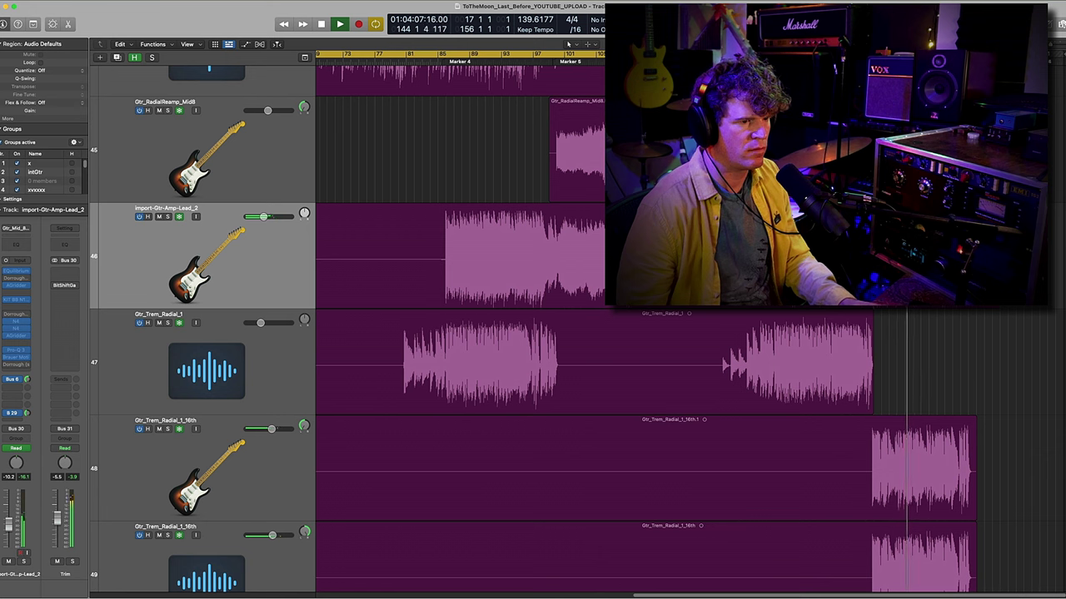
- Stop playback, solo Gtr_Trem_Radial_1, and place the marquee start at bar 86 on its region
key(space)
click(633, 315)
key(super+Up)
key(a)
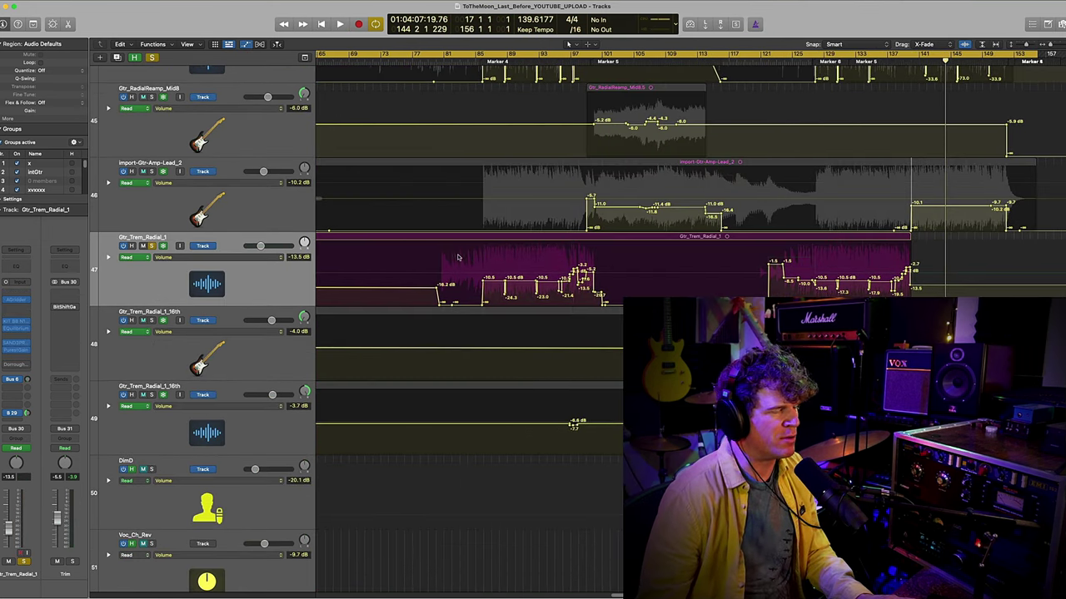
key(a)
click(483, 277)
click(482, 277)
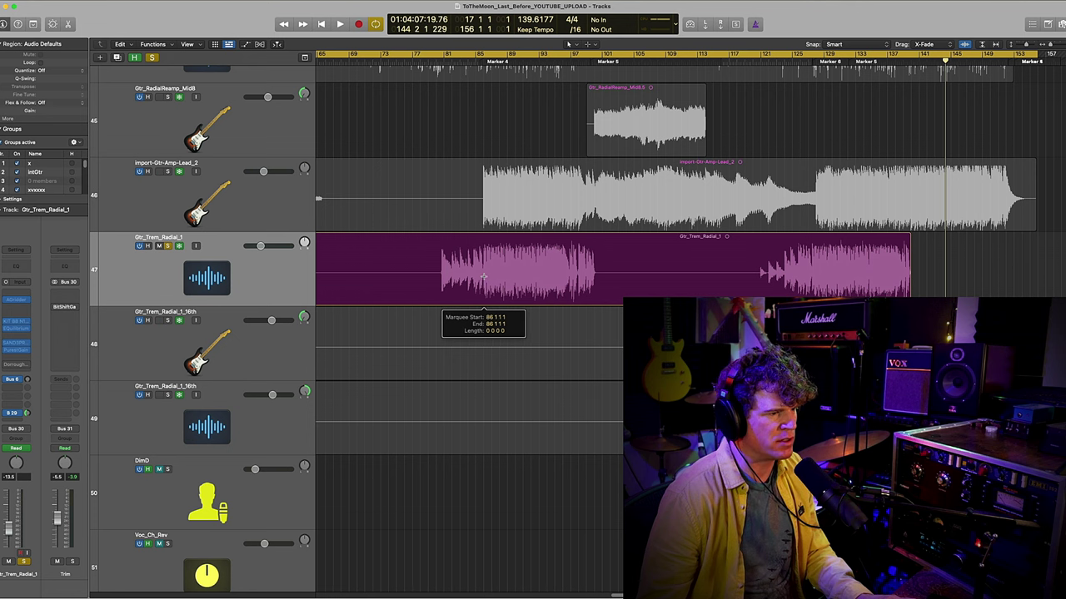
scroll(483, 277, up, 5)
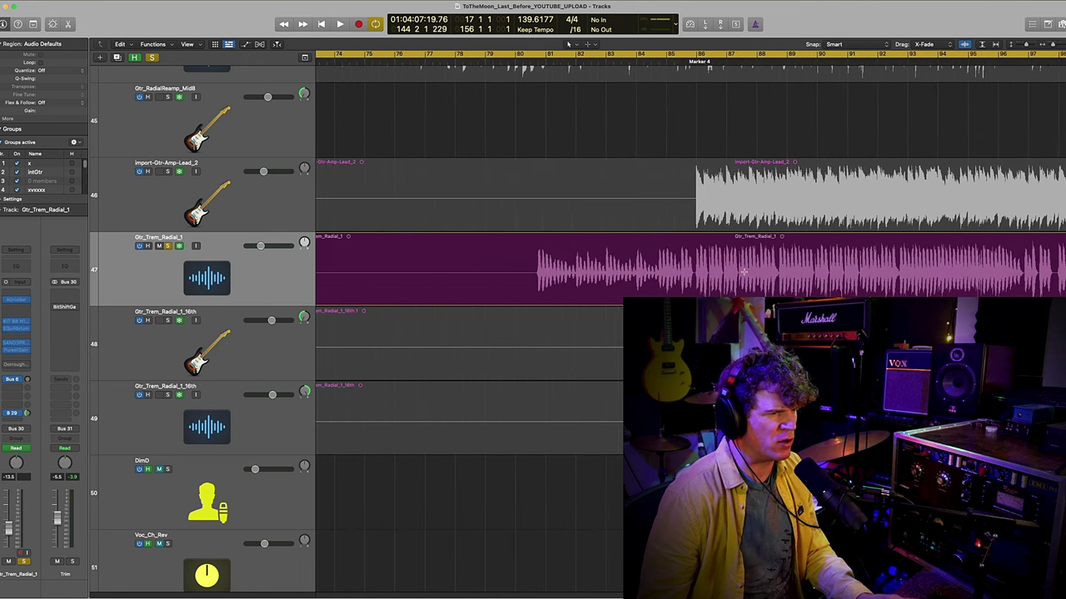
scroll(701, 279, right, 5)
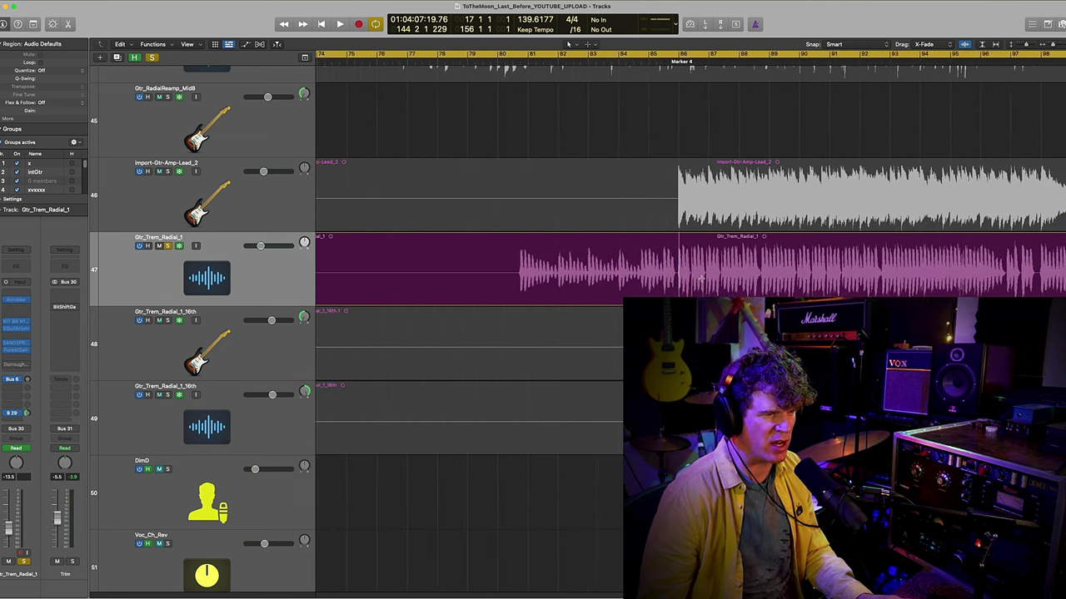
scroll(666, 275, right, 1)
- Check Gtr_Trem_Radial_1's volume automation, play it soloed from bar 86, and turn its solo off
key(a)
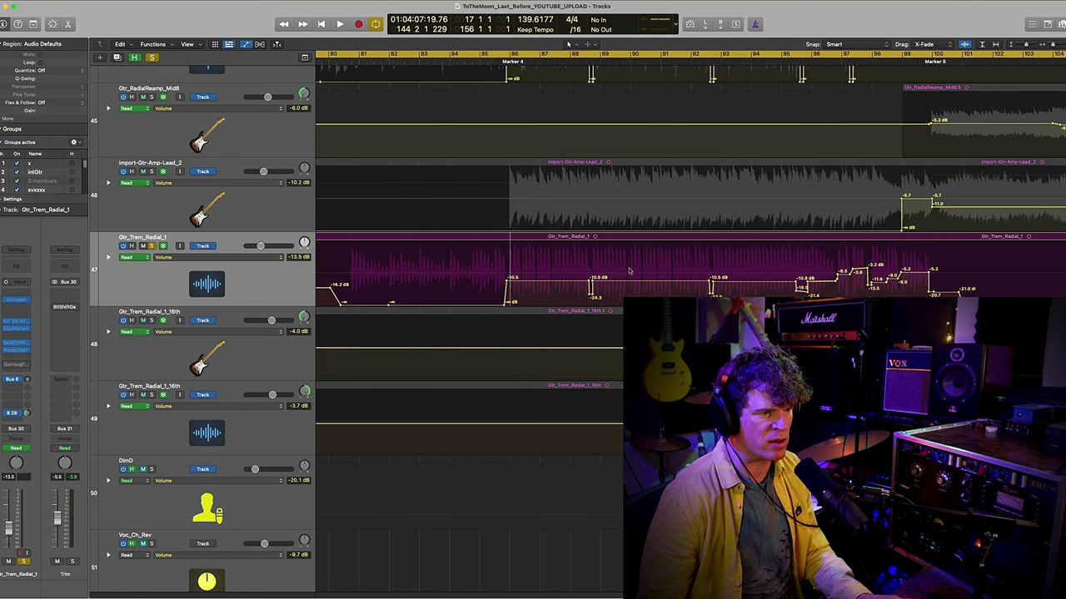
key(a)
key(space)
key(super+Down)
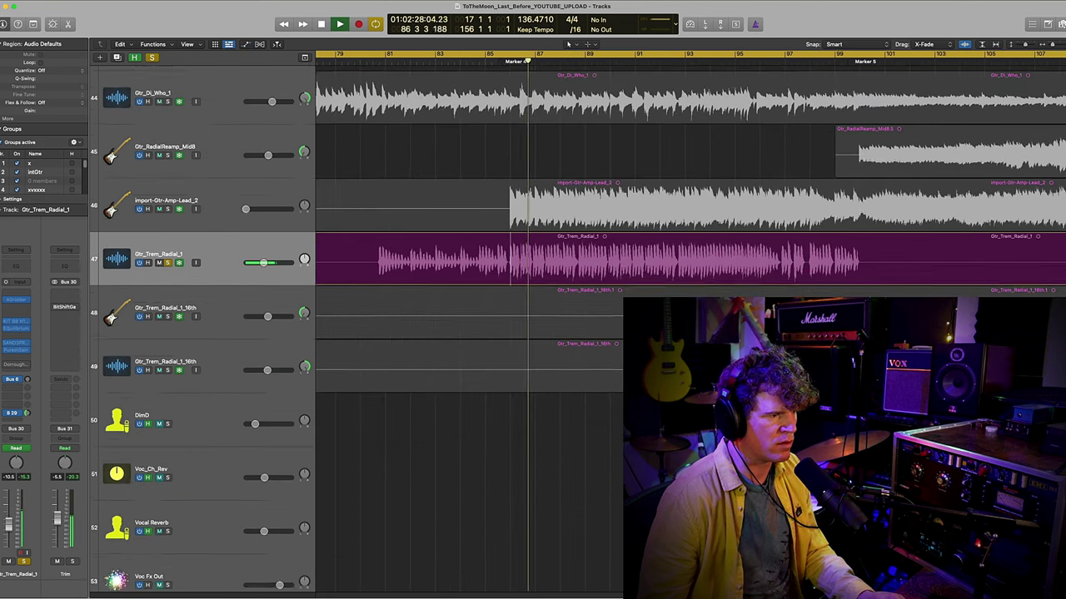
key(super+Up)
key(super+Left)
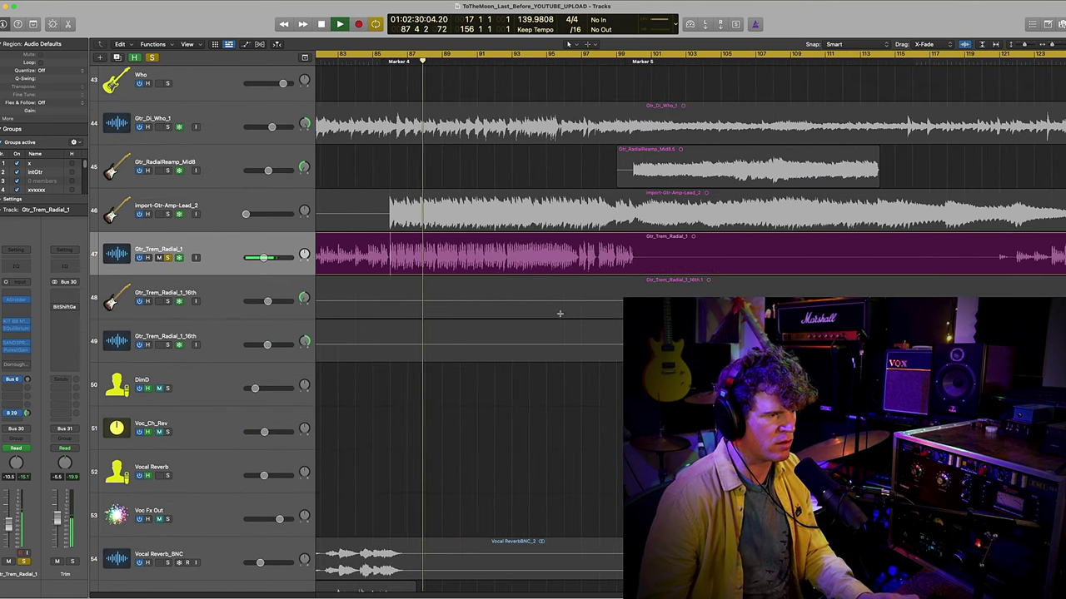
click(168, 257)
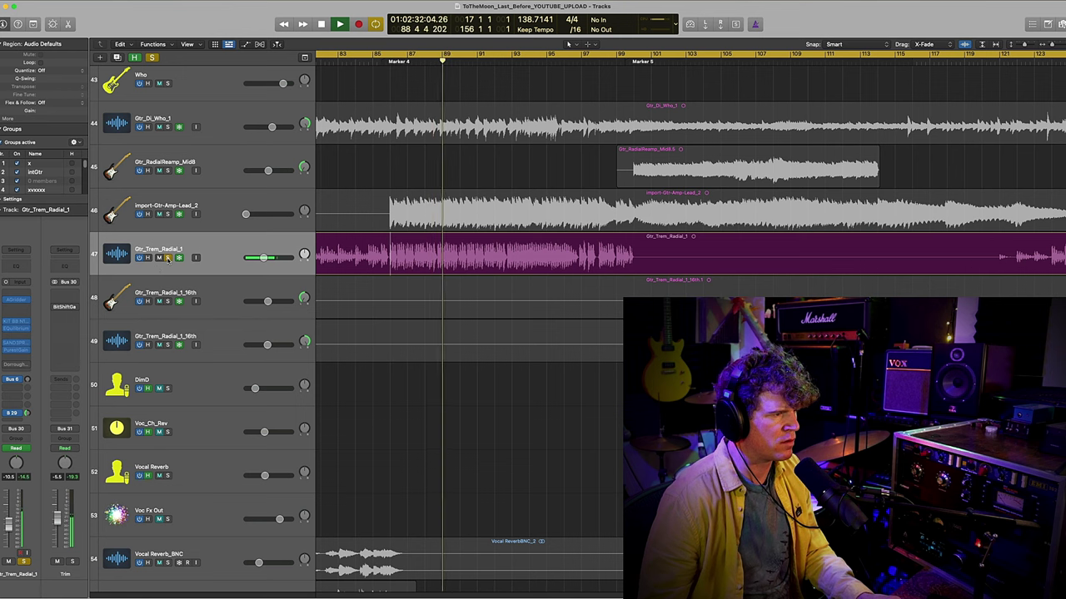
- Solo both Gtr_Trem_Radial_1_16th tracks, play them from around bar 140, and turn the solos off
key(super+a)
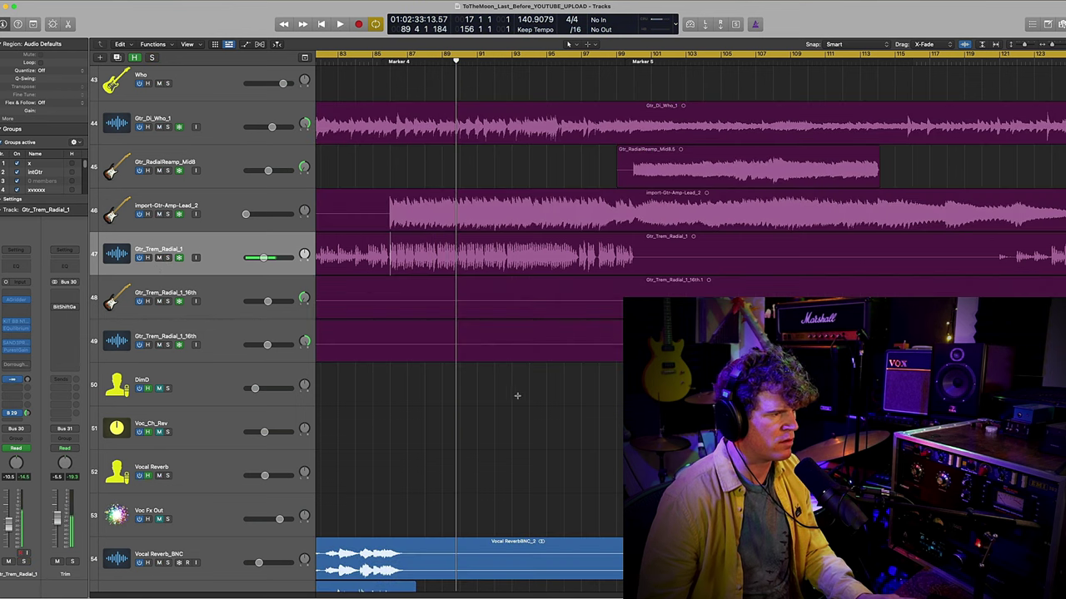
key(z)
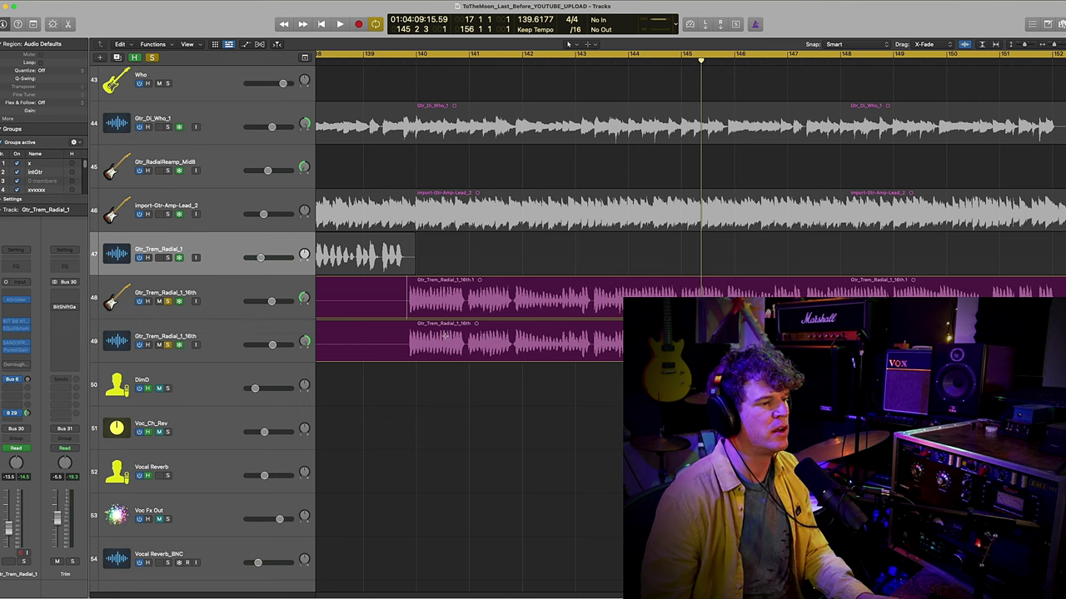
key(shift+space)
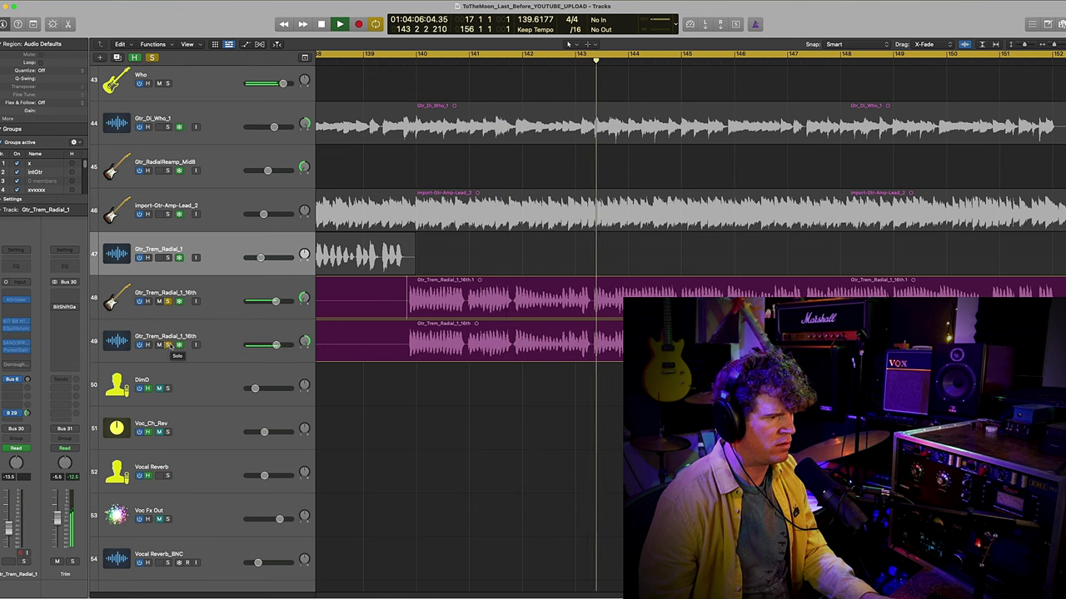
key(space)
key(z)
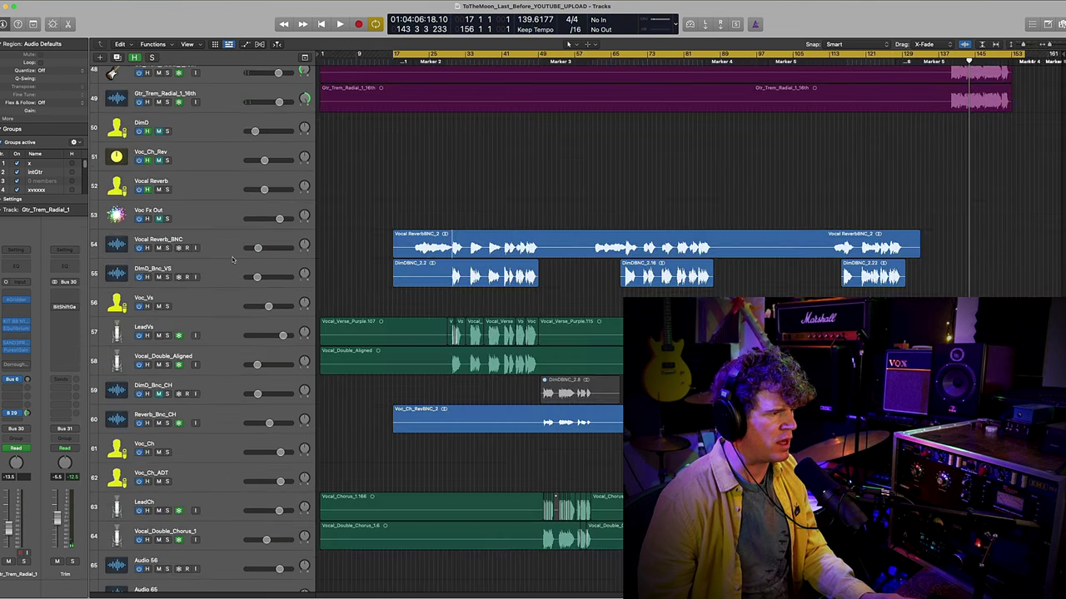
- Move the Vocal Reverb track directly above Vocal Reverb_BNC and the DimD track directly above DimD_Bnc_VS
key(super+Down)
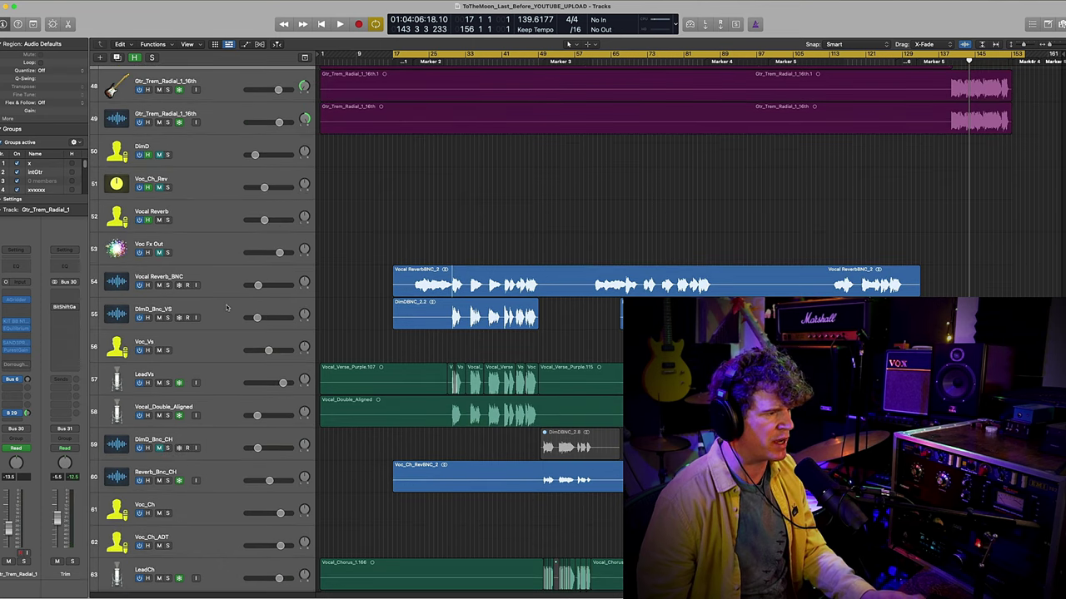
click(225, 308)
shift+click(226, 290)
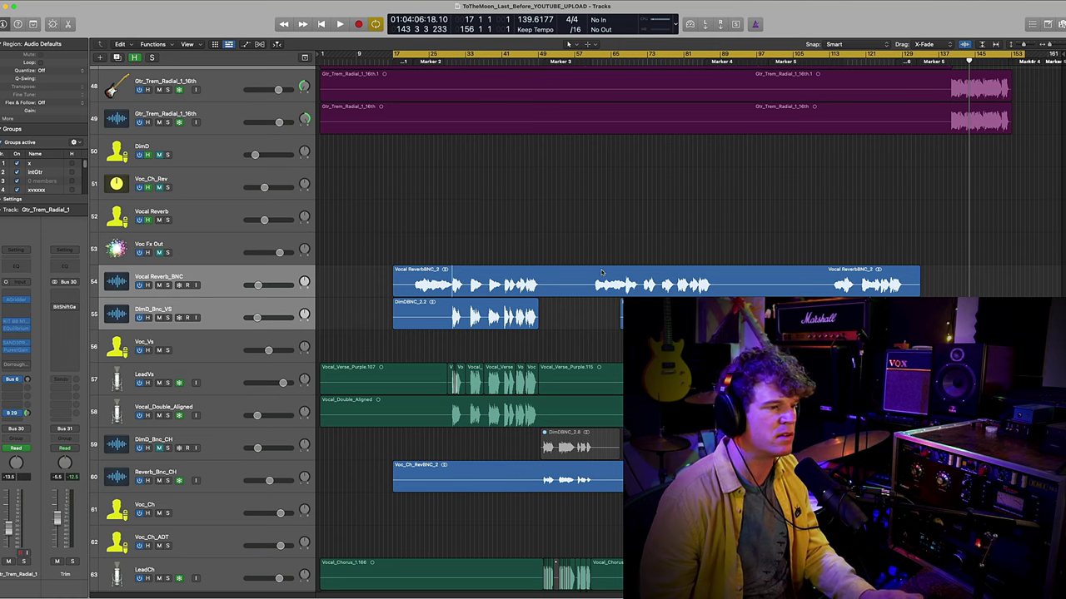
click(206, 226)
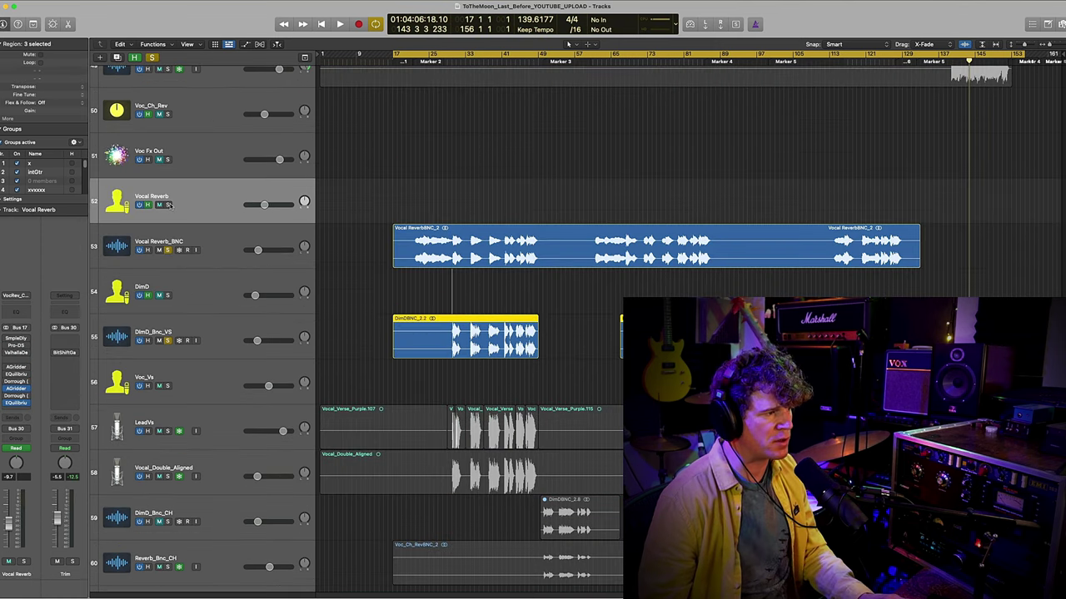
- Clear the bounce track solos, solo Vocal Reverb and Vocal Reverb_BNC, and compare the two tracks around the verse
click(168, 252)
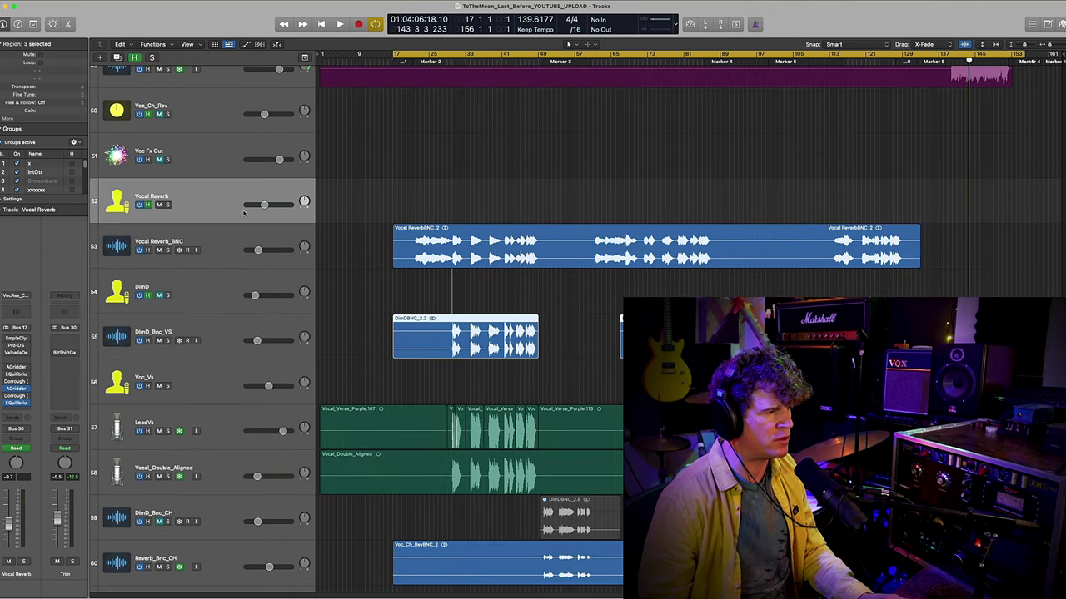
click(191, 249)
key(super+z)
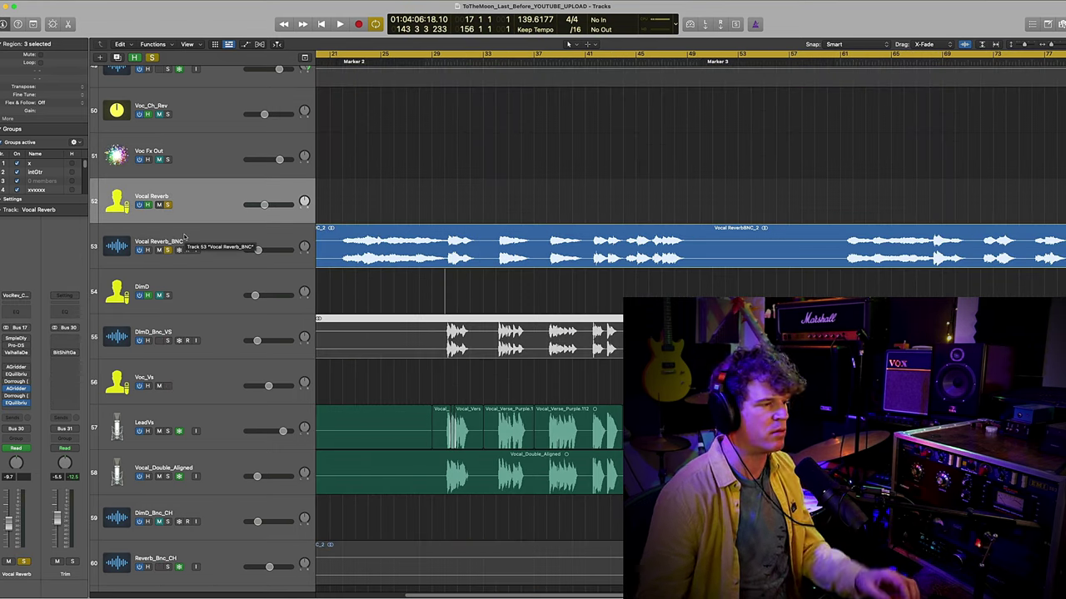
key(super+Right)
click(217, 246)
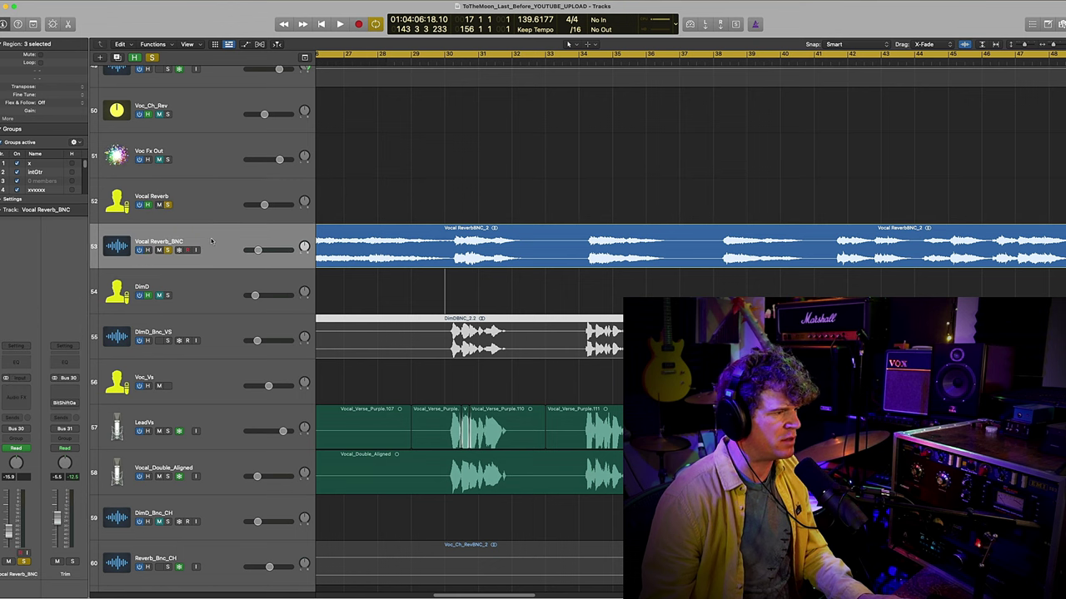
click(215, 200)
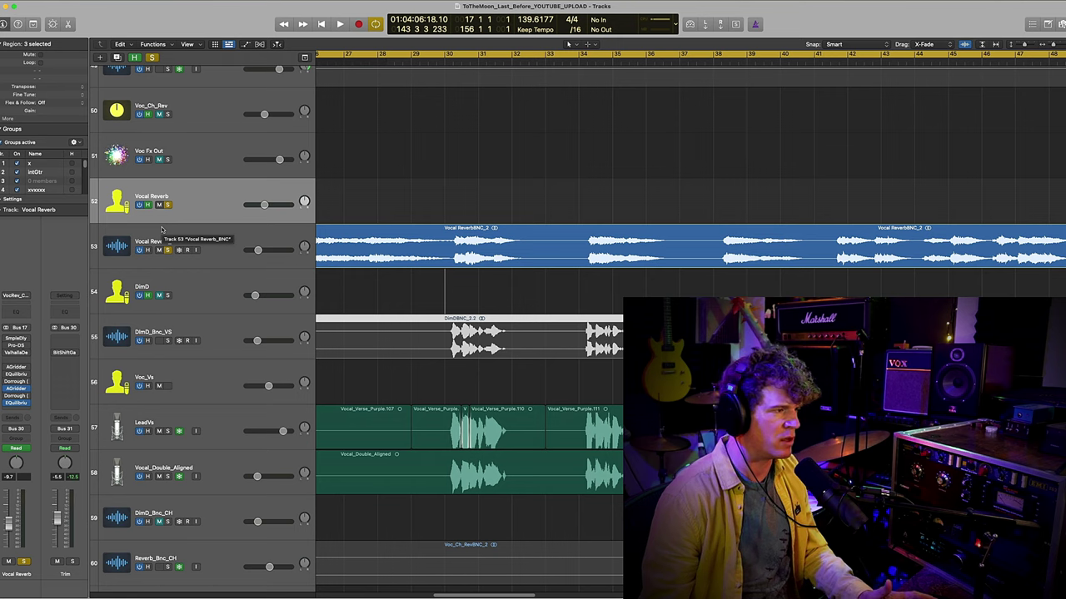
- Show the mixer, open the AGridder insert with Silver on the Vocal Reverb channel, examine its settings, and close it
key(x)
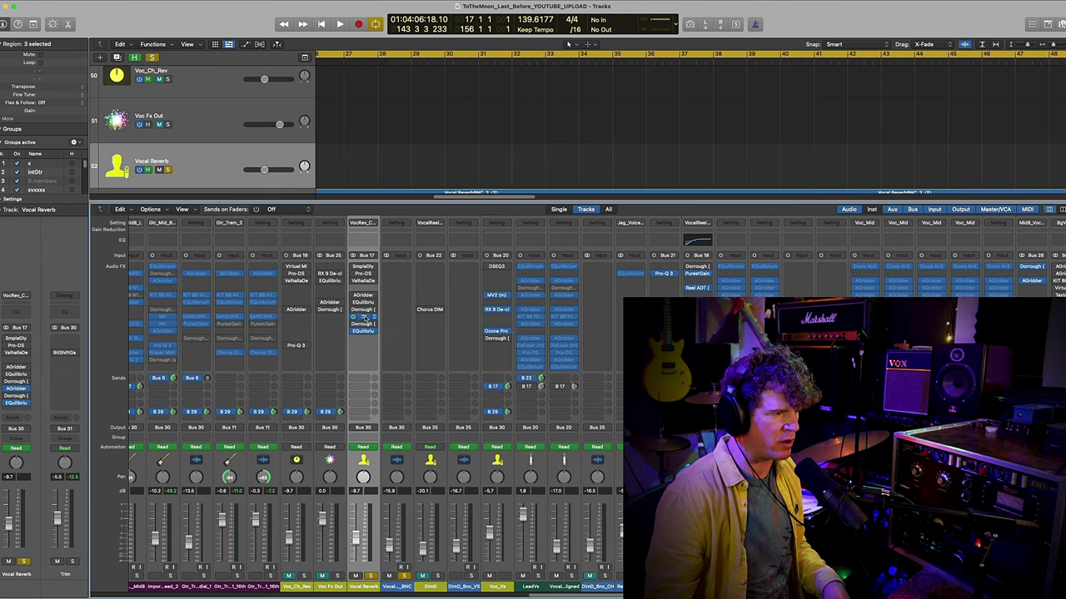
click(363, 318)
drag(525, 79, 500, 76)
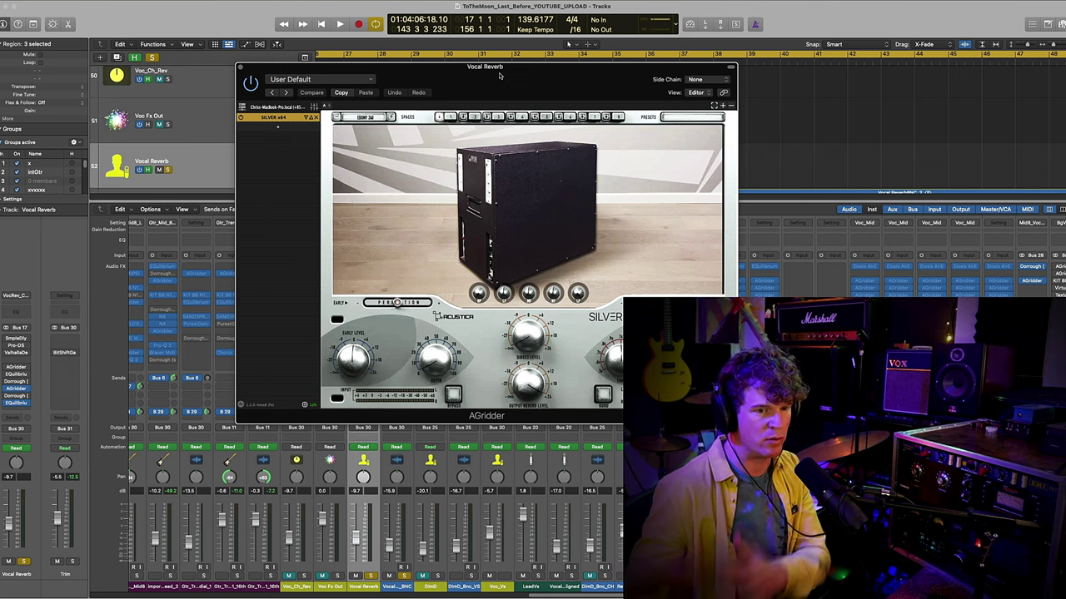
drag(500, 76, 504, 72)
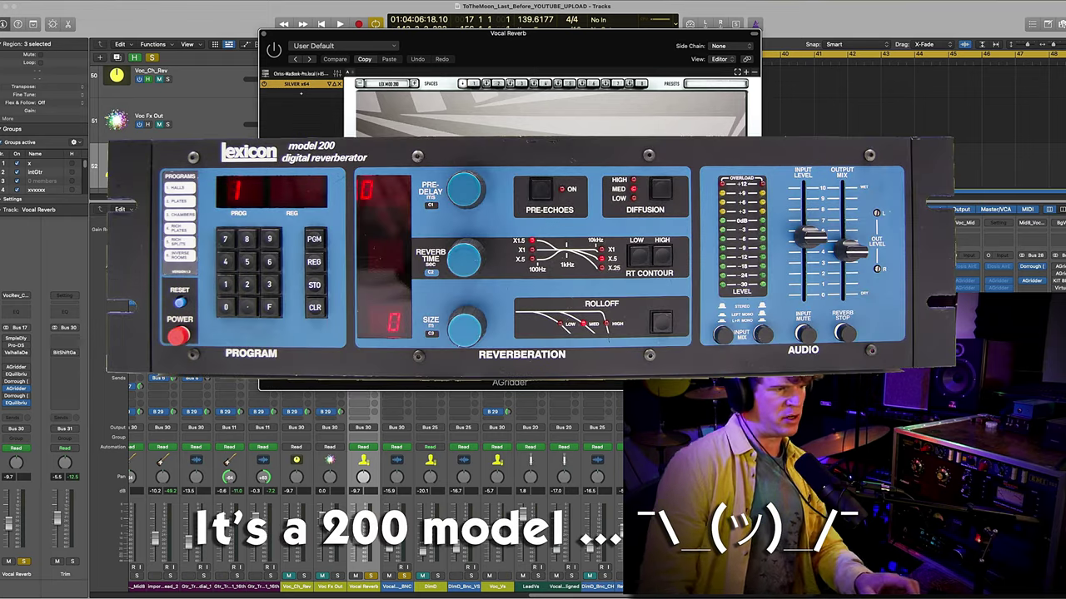
click(263, 35)
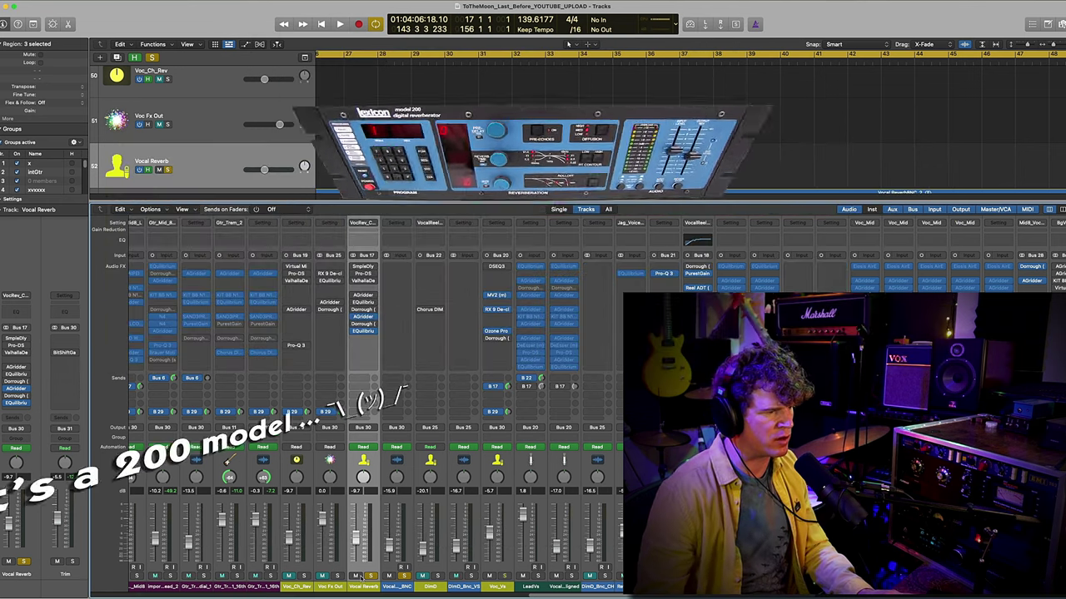
- Play Vocal Reverb and Vocal Reverb_BNC with the Voc_Vs bus in the verse, stop playback, and hide the mixer
key(x)
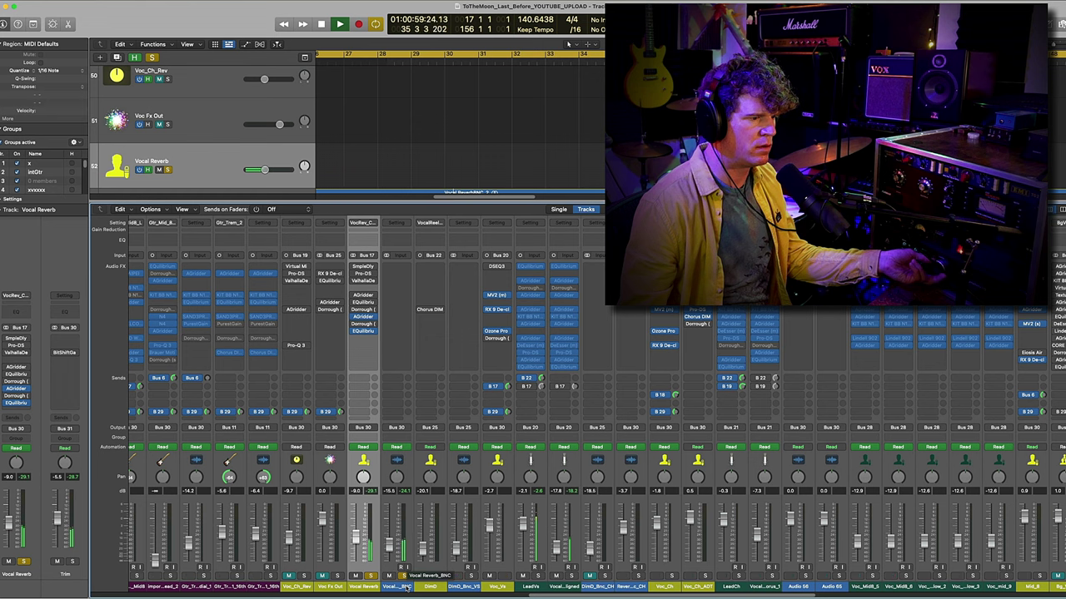
key(space)
key(x)
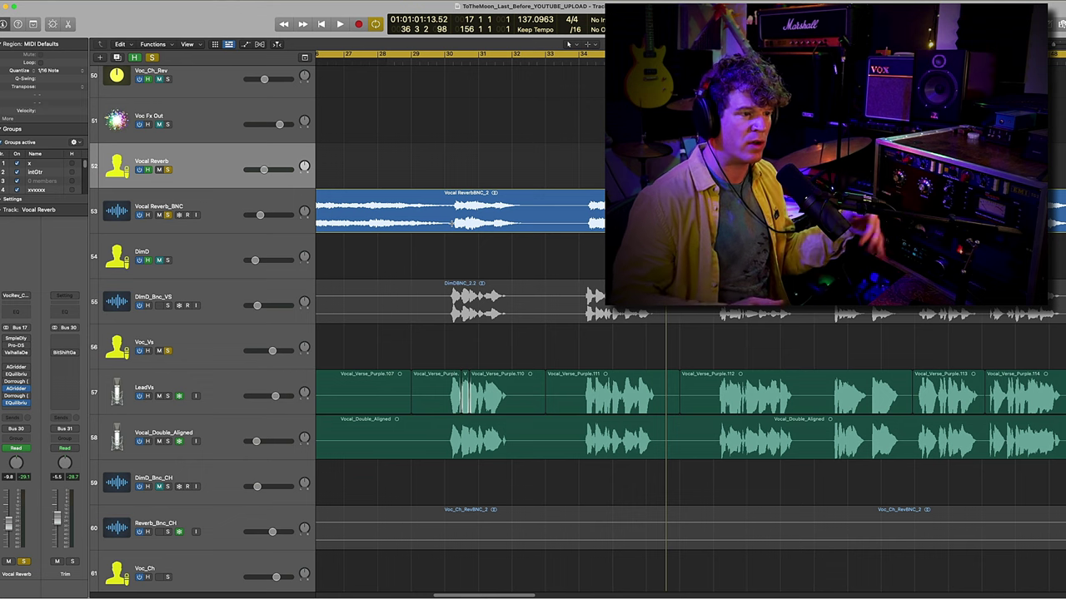
- Show the mixer, open the Chorus DIM-D insert on the DimD channel, and examine its preset and advanced settings
key(x)
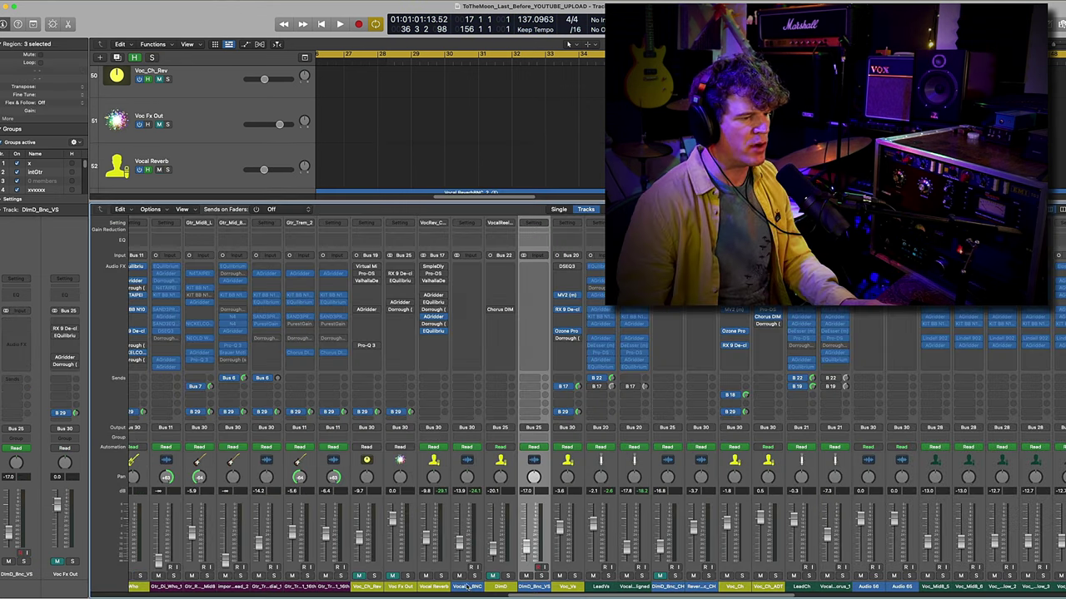
key(x)
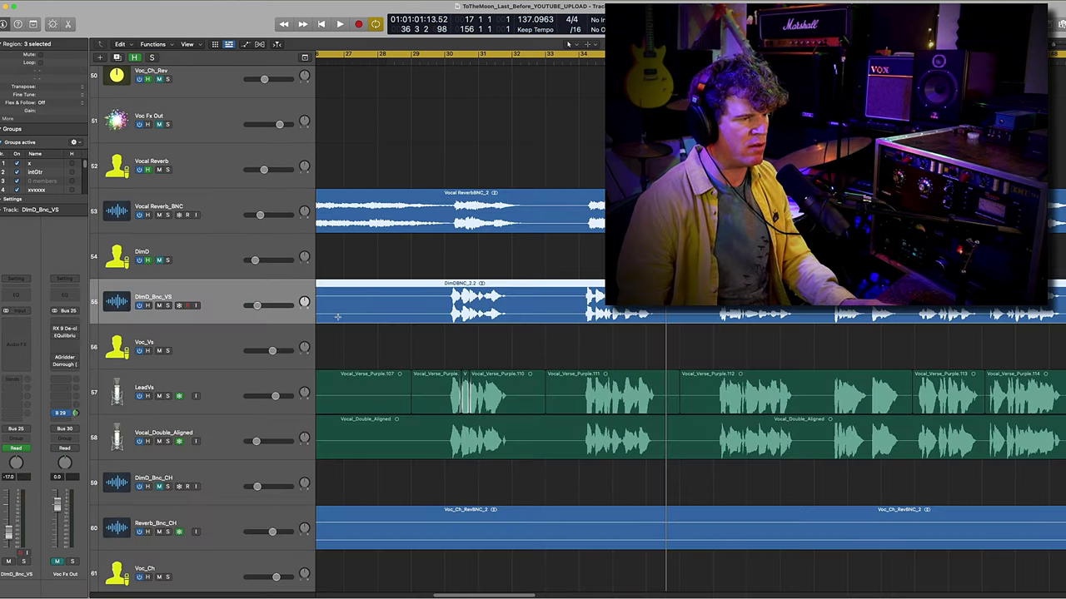
click(461, 328)
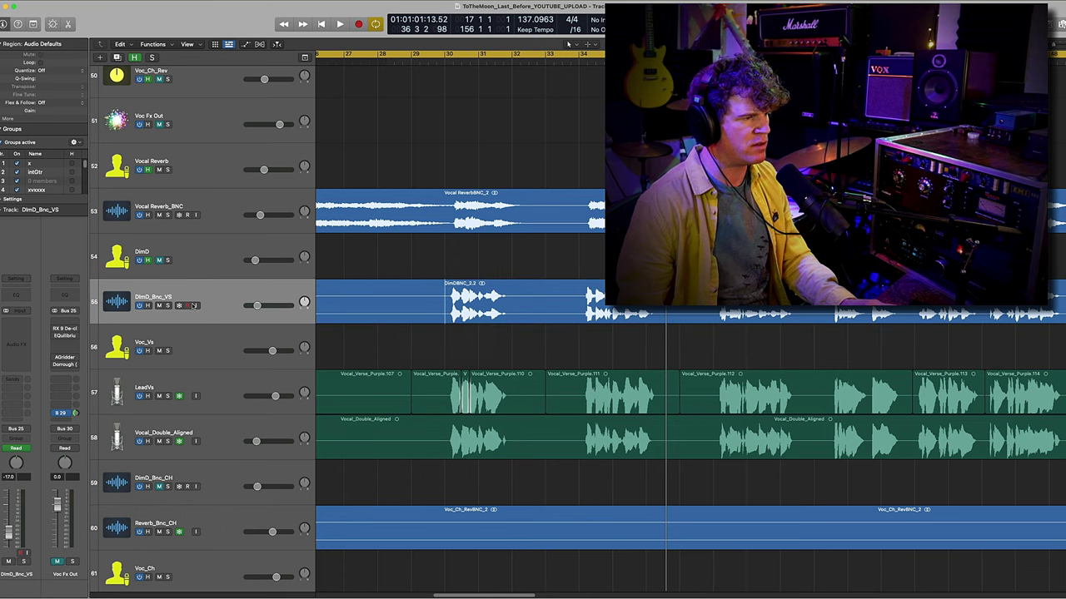
key(x)
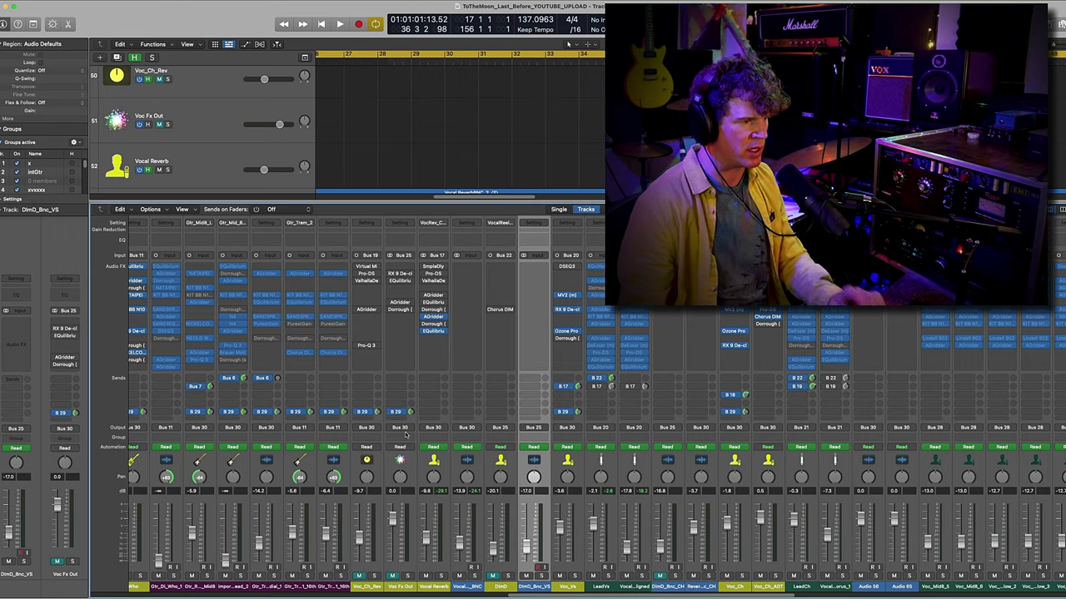
click(500, 309)
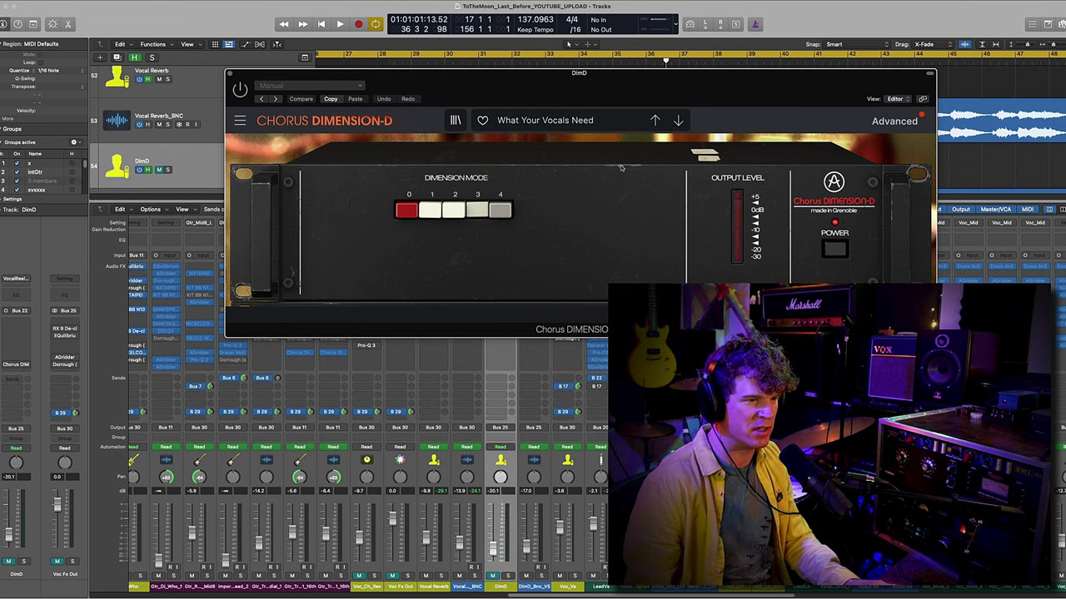
click(906, 125)
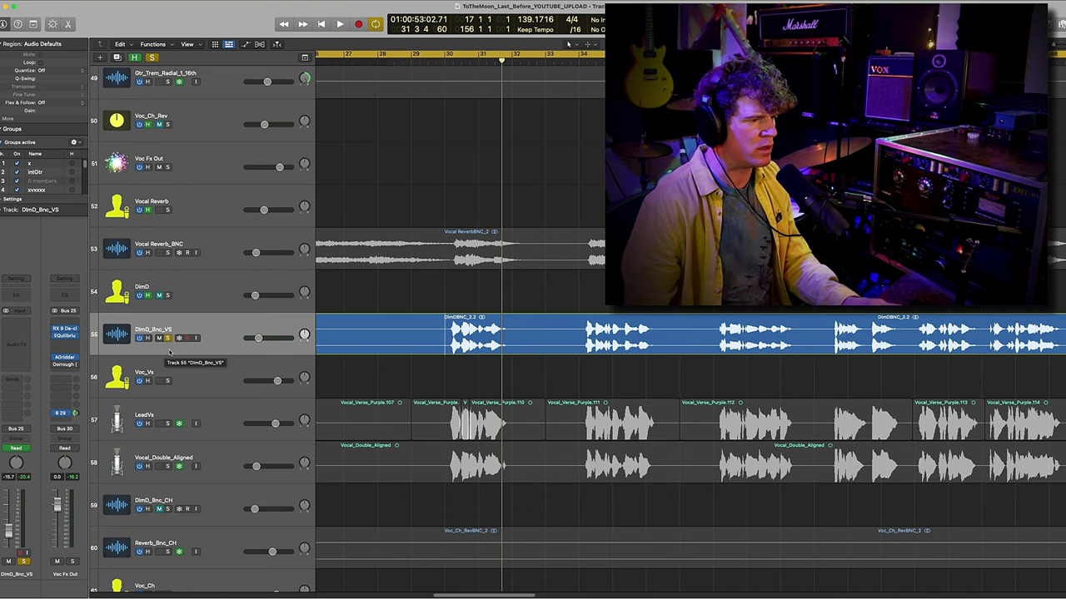
- Play the soloed DimD_Bnc_VS track in the verse, stop playback, and place the playhead at the vocal phrase start near bar 30
key(space)
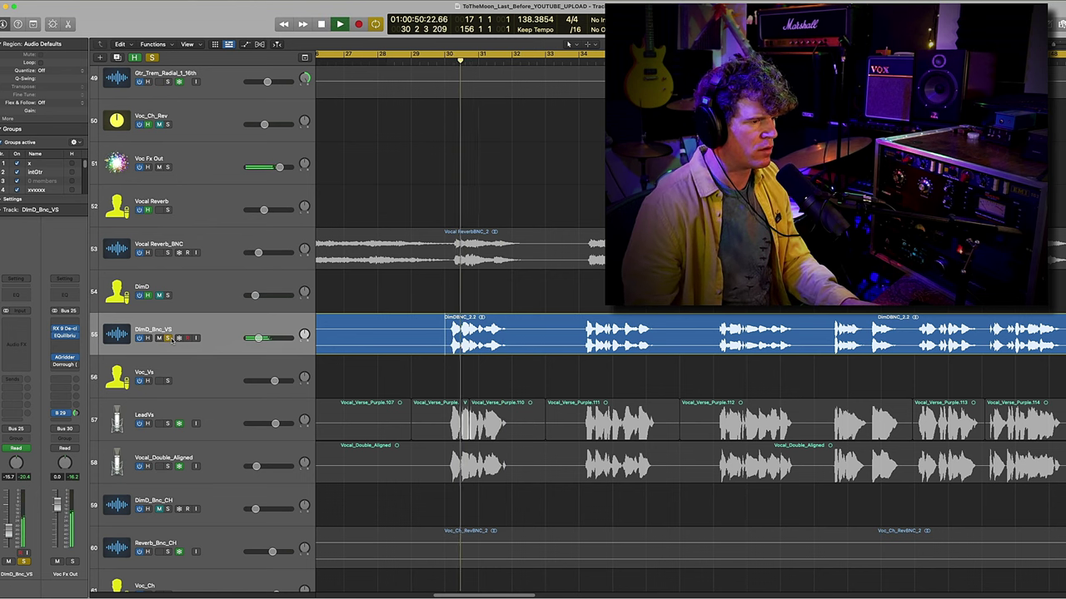
key(space)
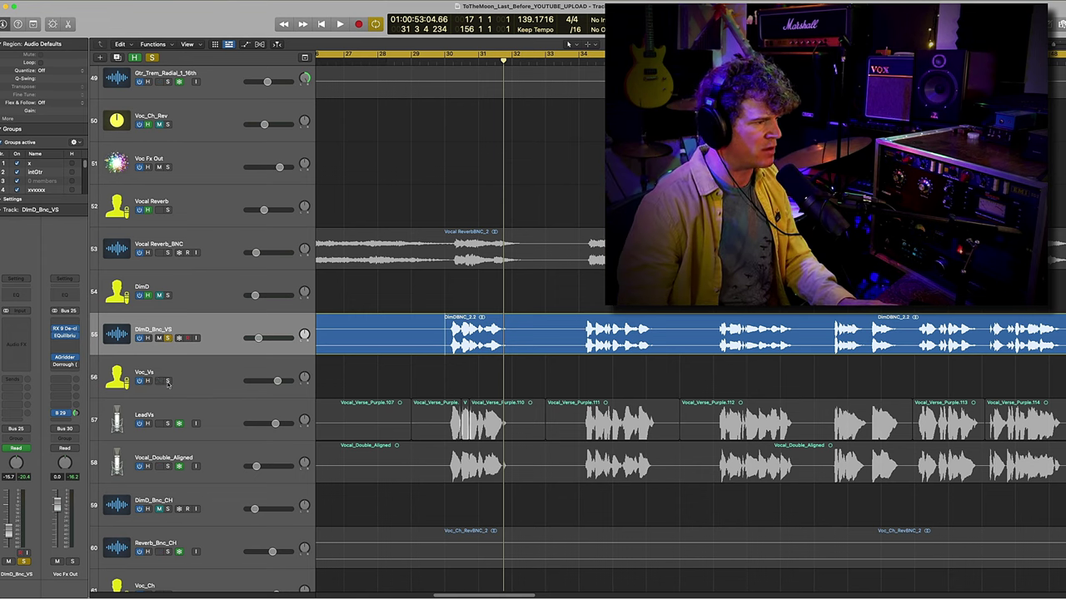
click(453, 423)
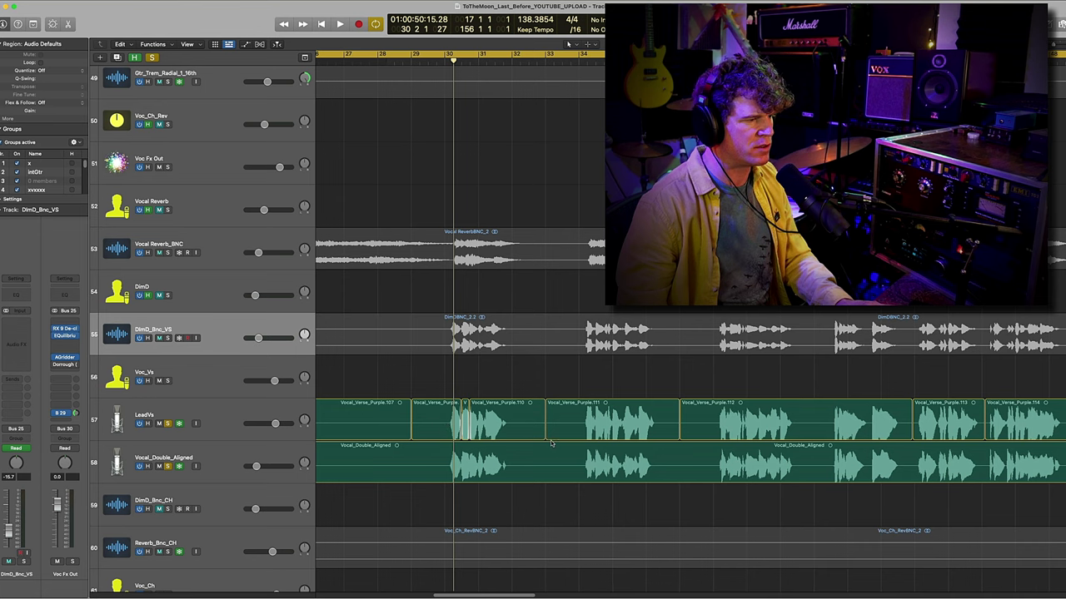
- Display track automation, examine the verse volume moves on LeadVs and Vocal_Double_Aligned, and hide the automation
key(super+Left)
key(super+Left)
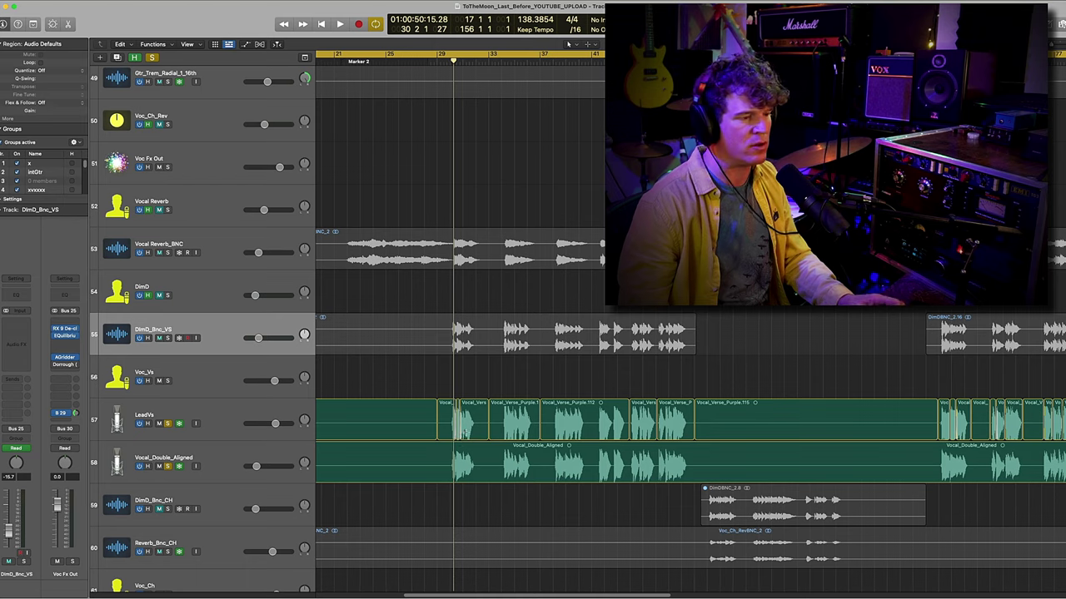
key(super+Right)
key(super+Right)
key(super+Right)
click(231, 419)
key(a)
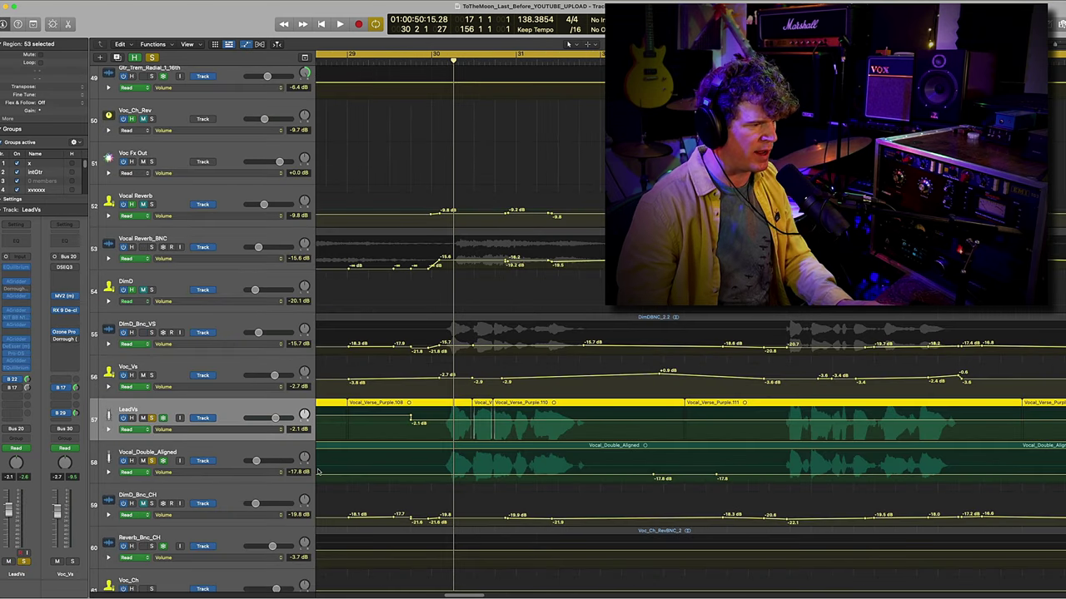
key(super+Left)
key(super+Left)
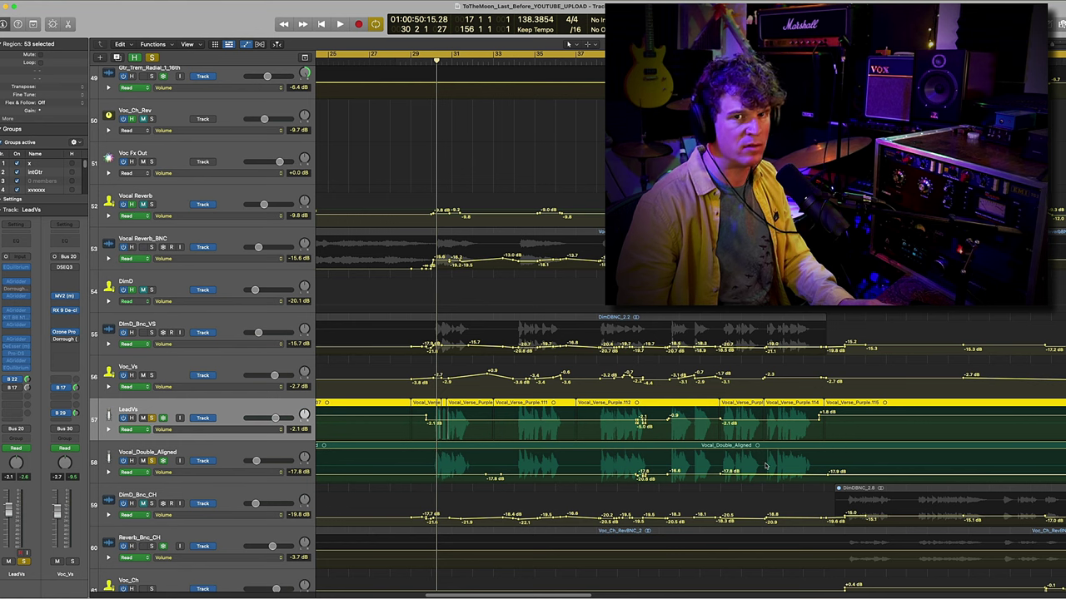
key(a)
- Play the soloed Voc_Vs bus without effect bounces on the verse phrase at bar 30, and stop playback
scroll(513, 444, up, 5)
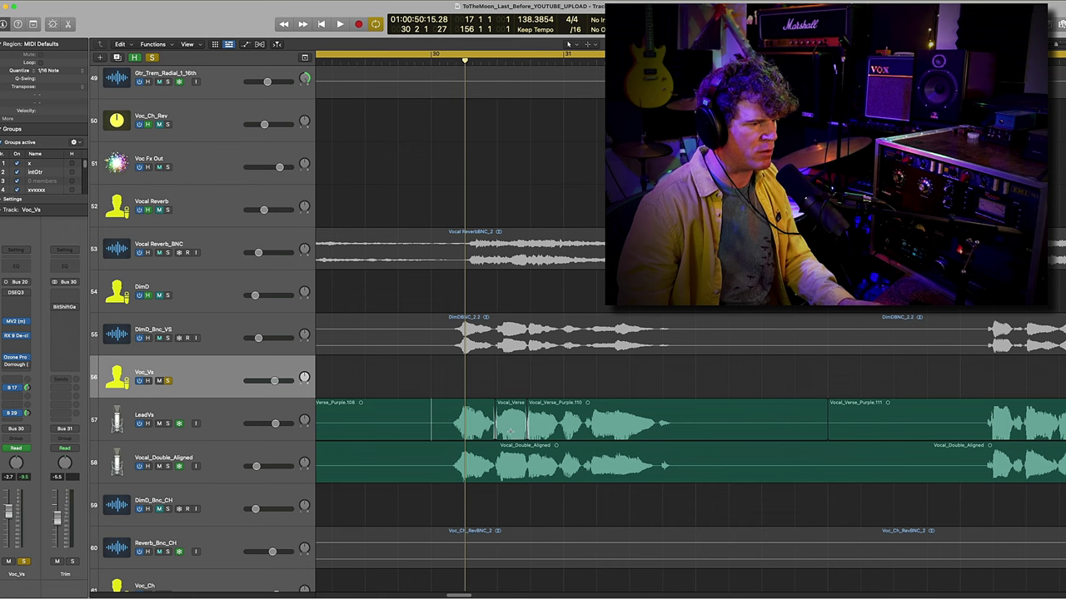
key(space)
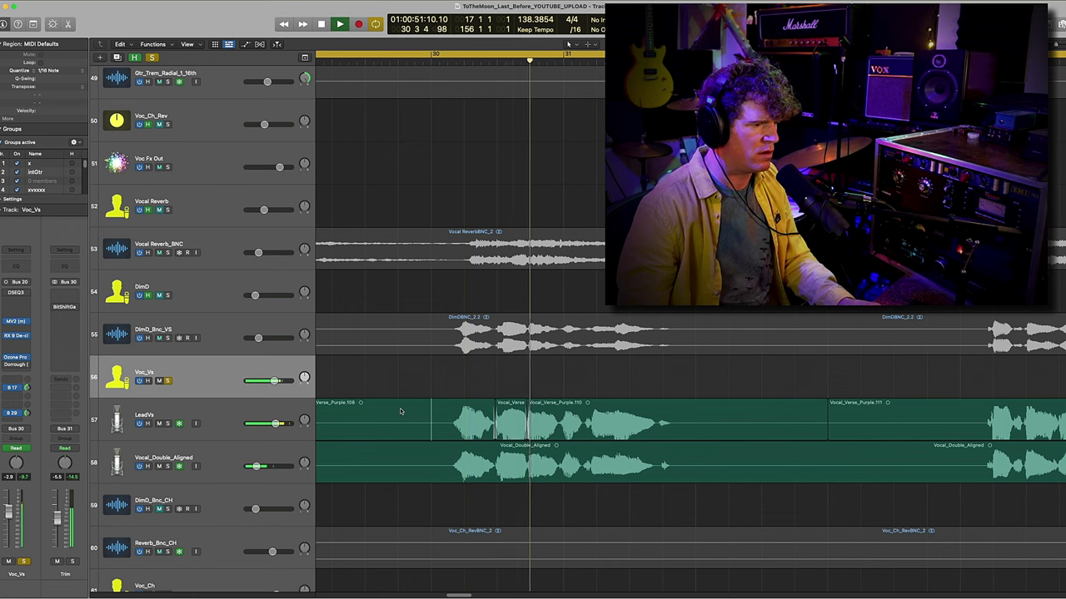
key(space)
- Add the DimD_Bnc_VS track to the soloed Voc_Vs bus, play the verse phrase, and stop playback
click(164, 331)
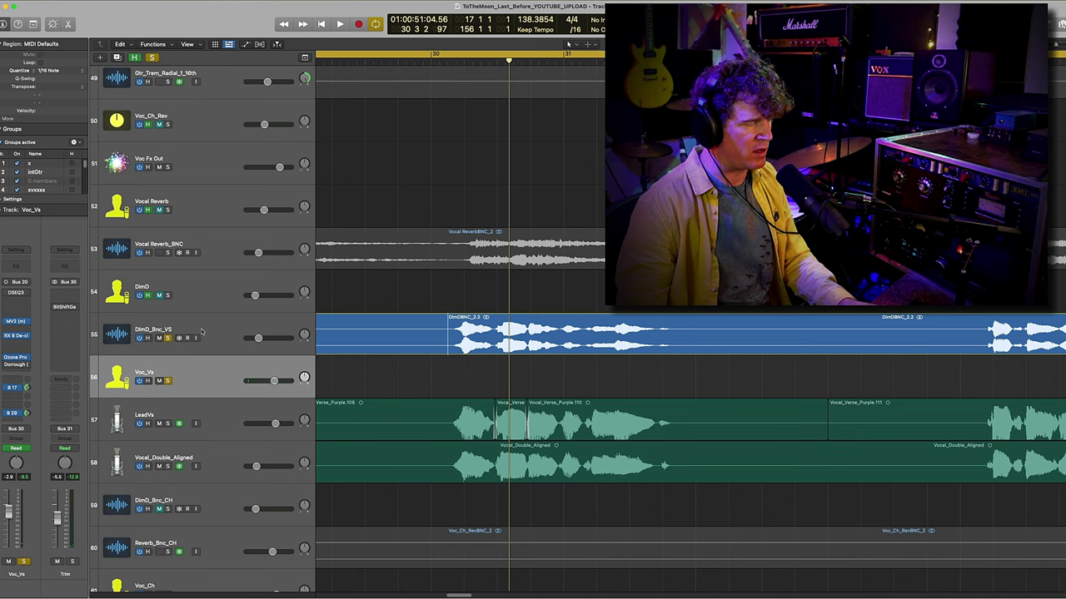
key(space)
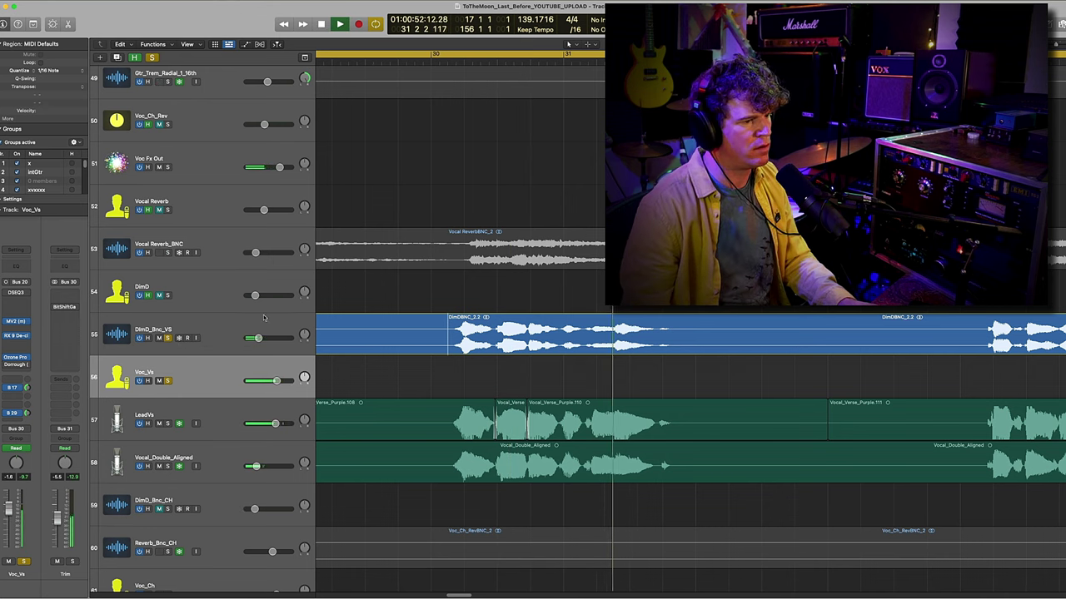
scroll(321, 366, up, 1)
key(space)
- Add Vocal Reverb_BNC and Vocal Reverb to the soloed vocal tracks, play the verse phrase, and stop playback
click(167, 293)
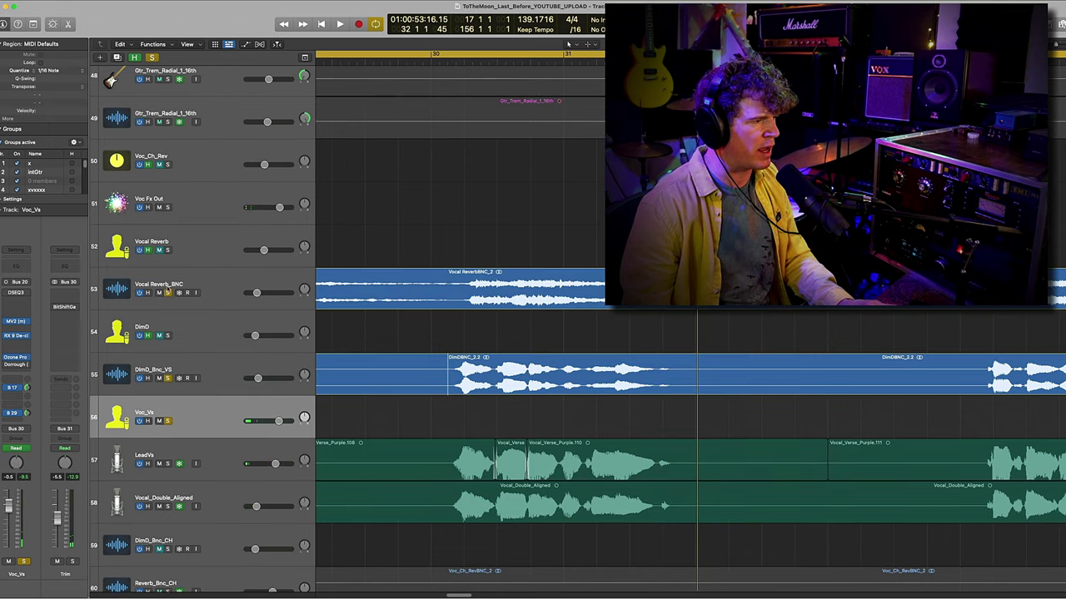
click(447, 301)
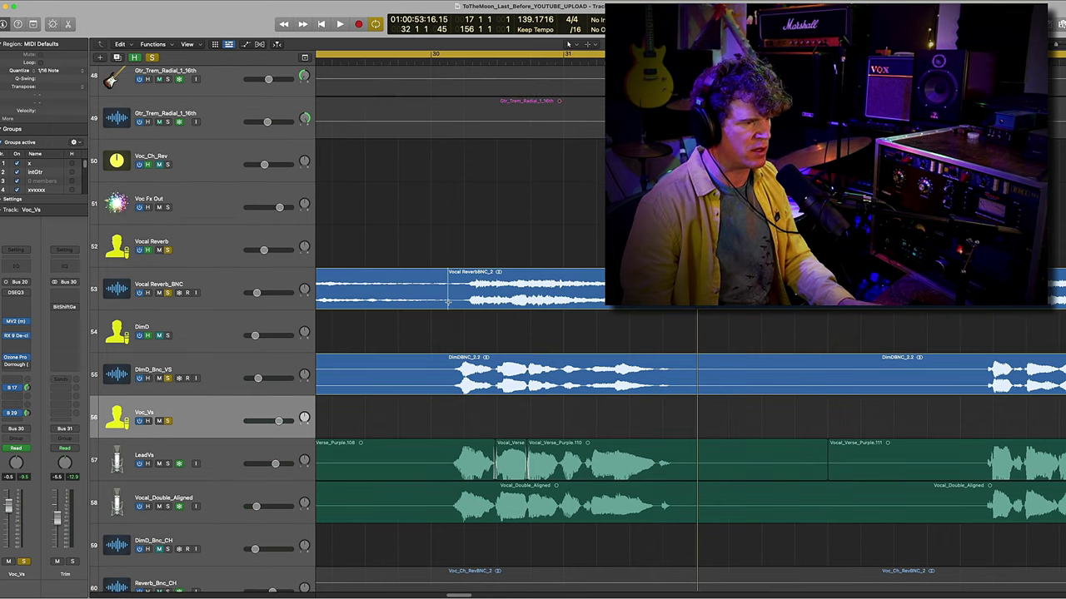
key(space)
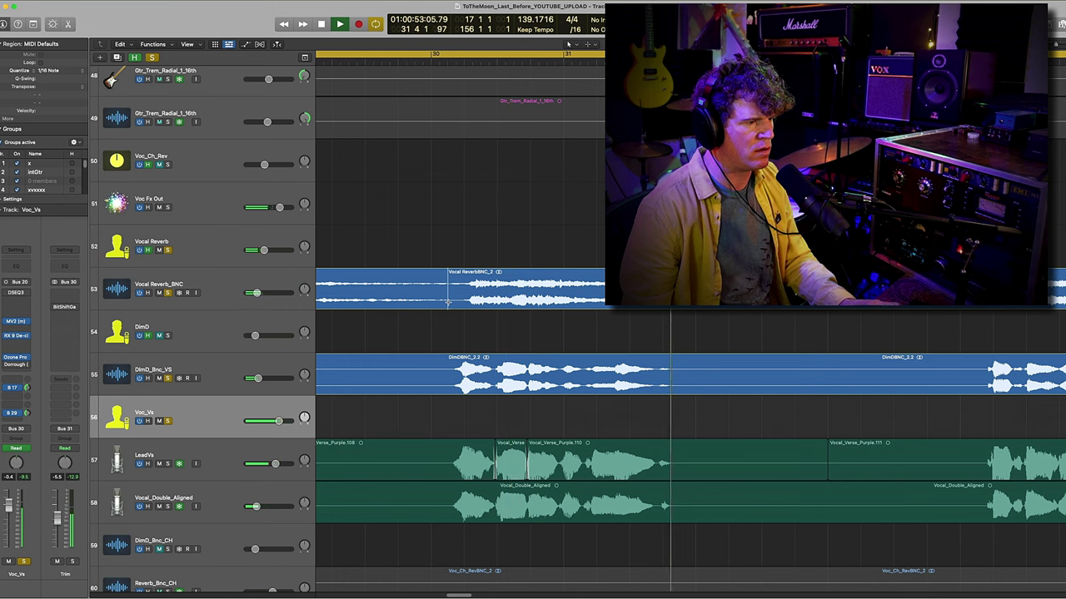
key(space)
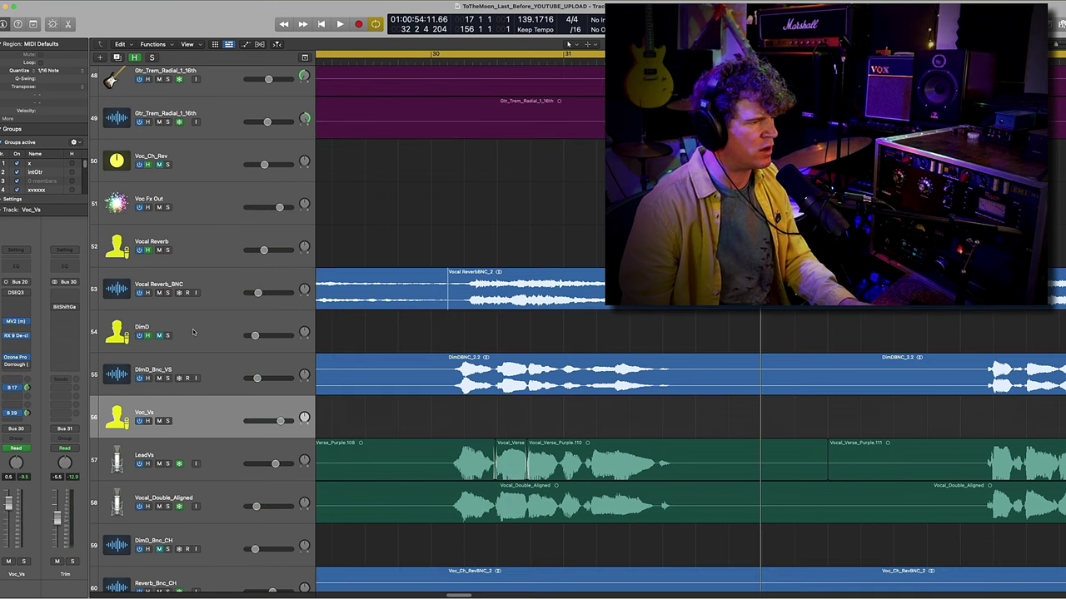
- Play the full mix without solos from just before bar 30, and stop playback
key(space)
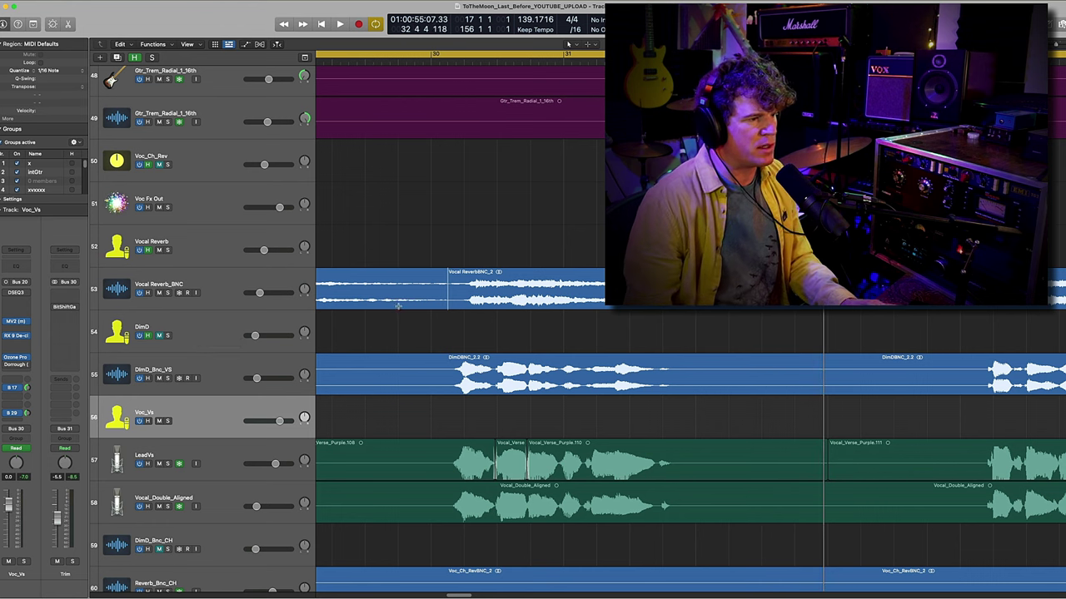
click(397, 305)
key(space)
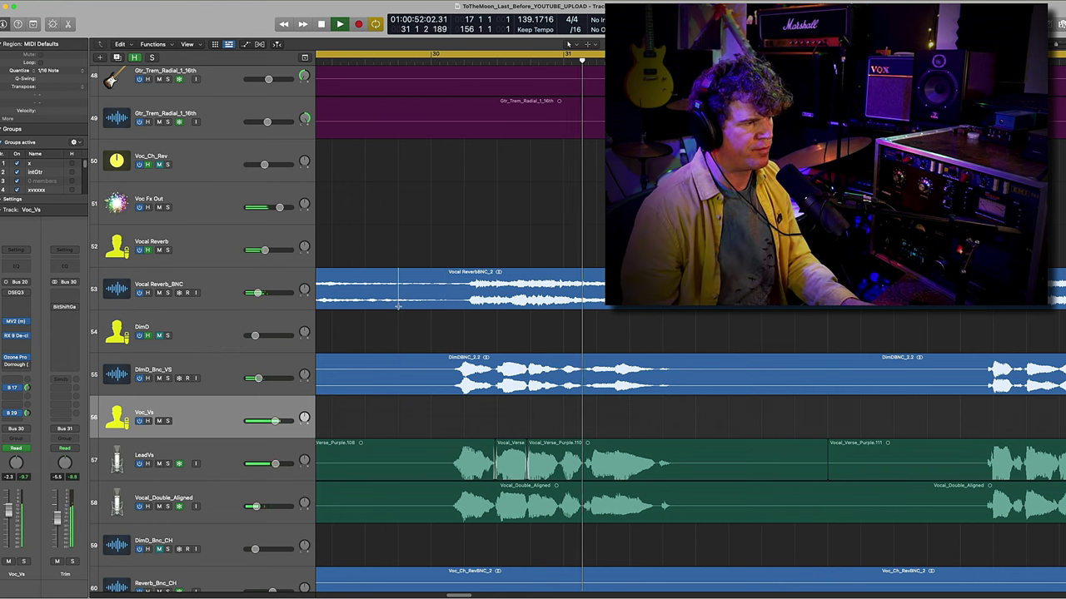
key(space)
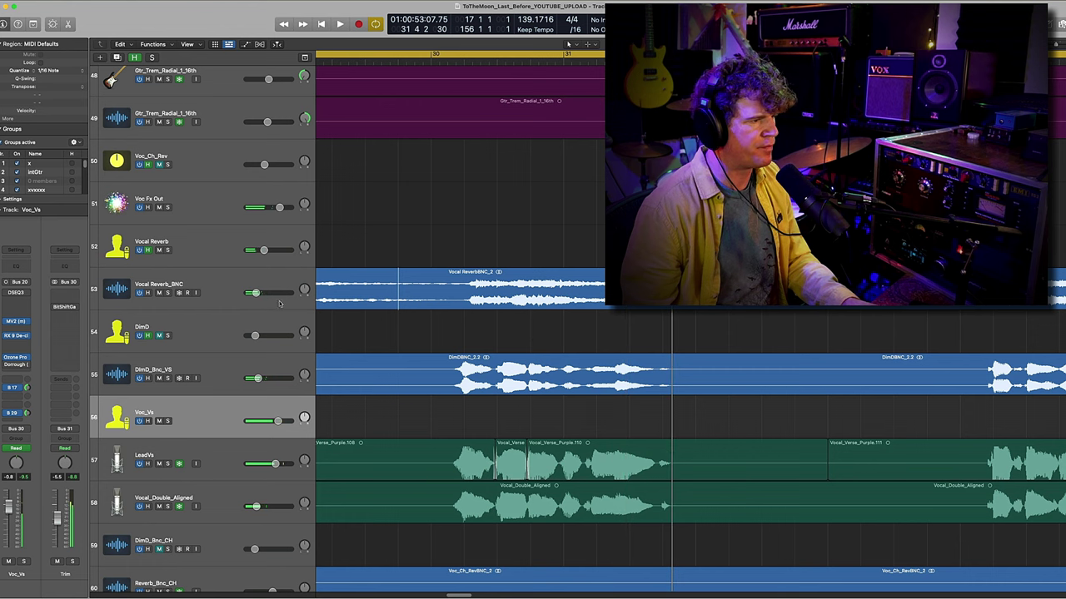
- Examine the Vocal Reverb channel's EQuilibrium insert in the mixer, close it, and activate the upper AGridder and EQuilibrium inserts instead of the lower pair
click(215, 288)
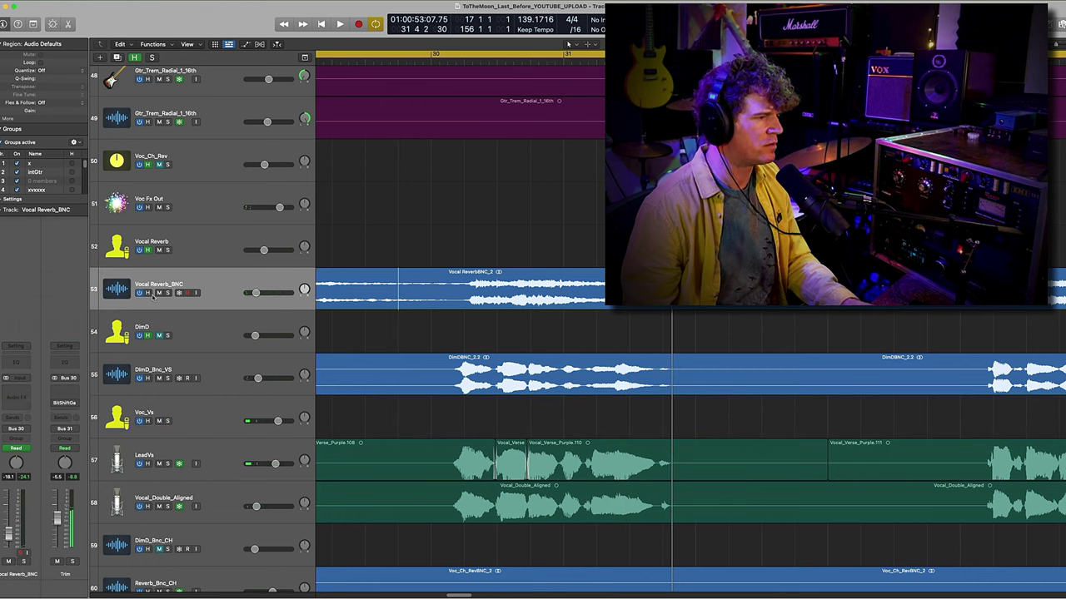
click(215, 244)
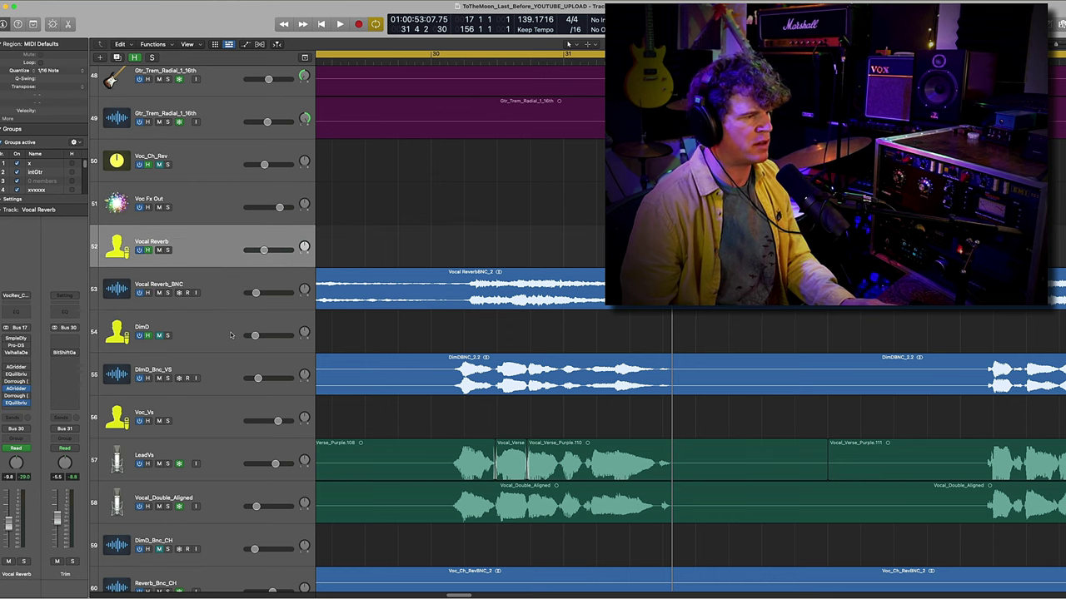
key(x)
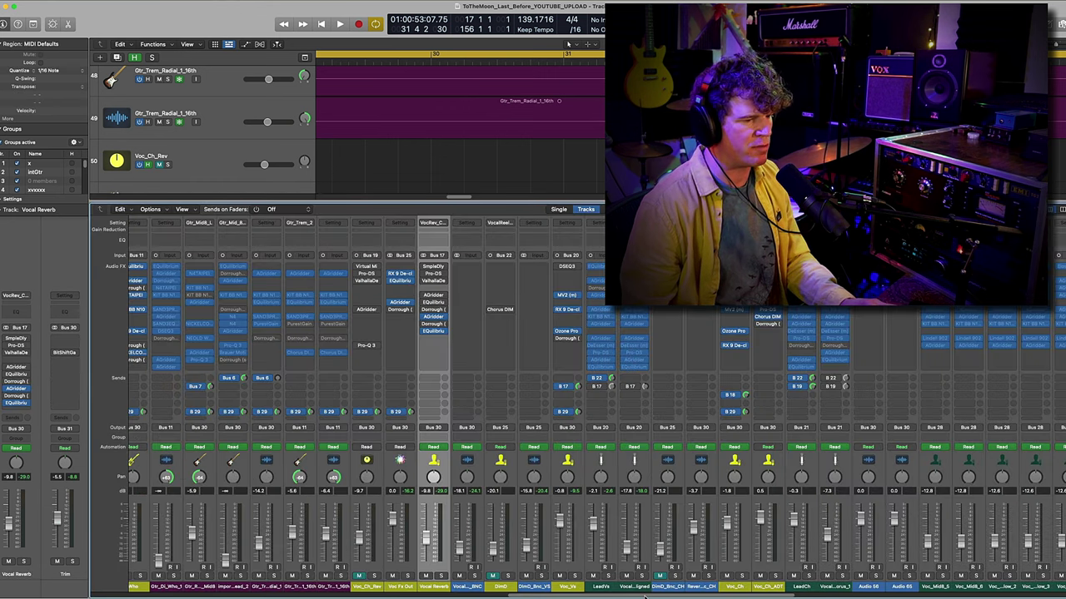
scroll(644, 596, left, 5)
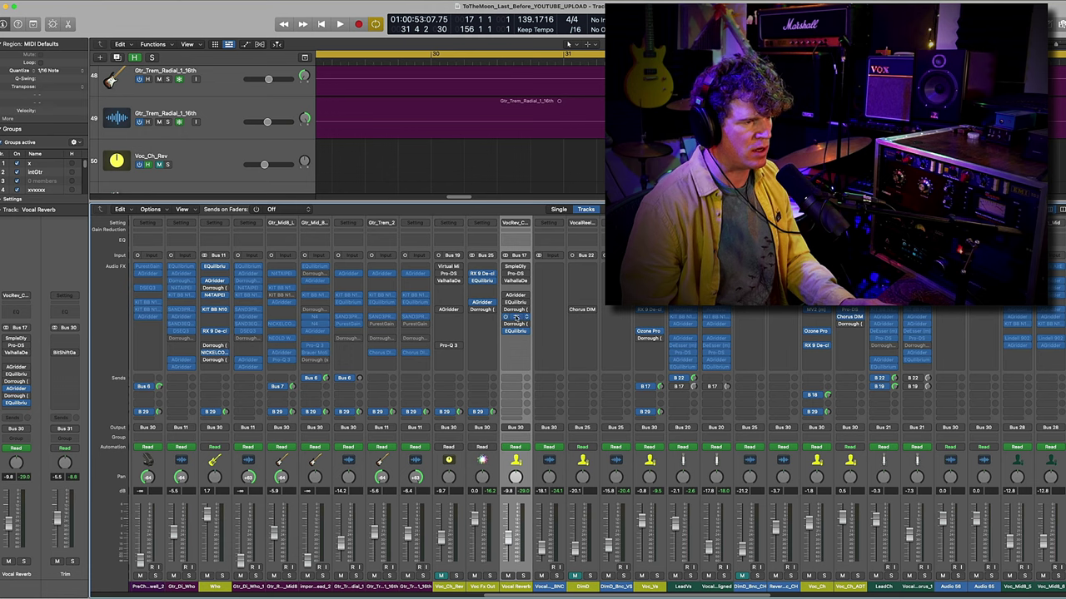
click(516, 317)
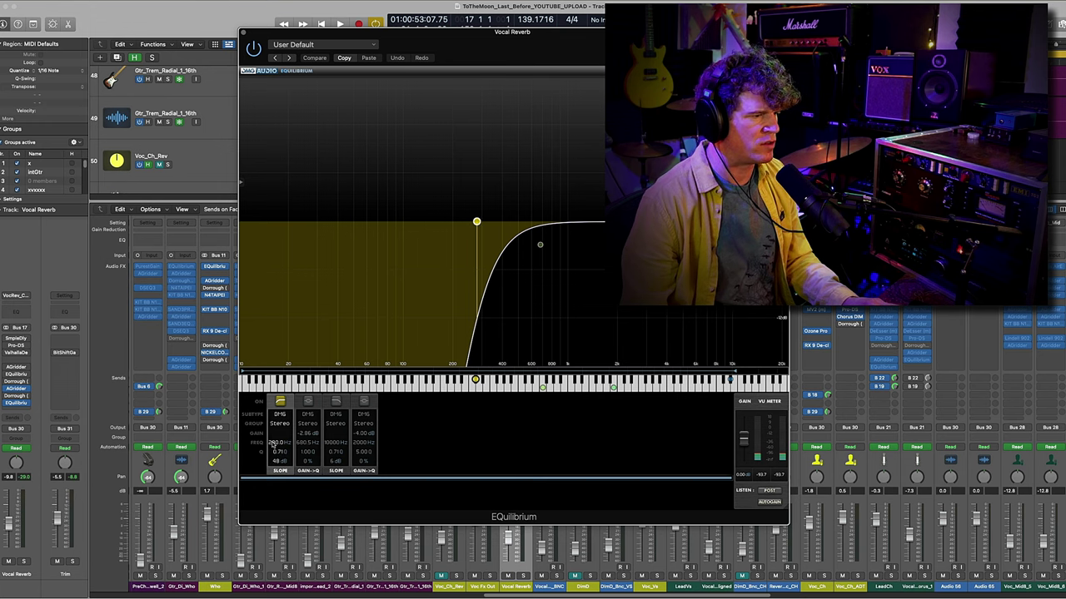
key(super+w)
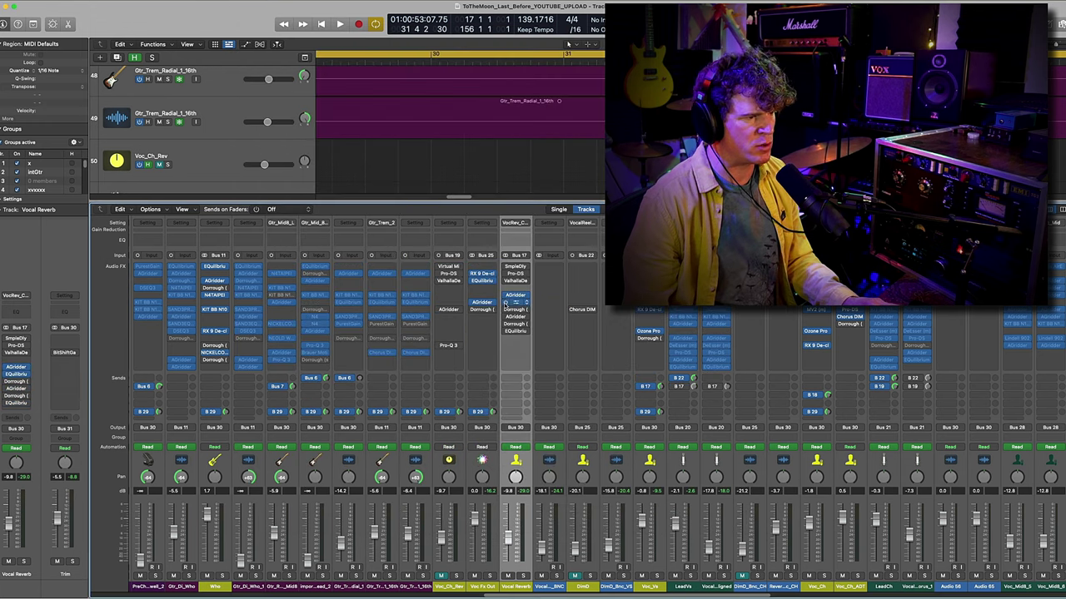
- Show the Vocal Reverb channel's Silver and EQuilibrium plug-in windows and arrange them side by side
key(v)
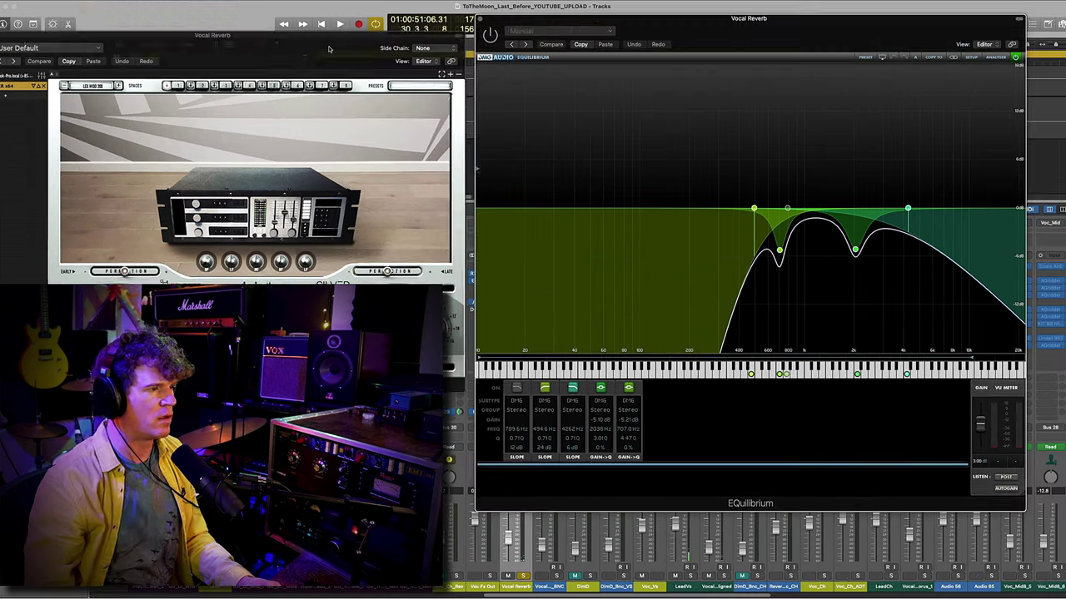
click(382, 40)
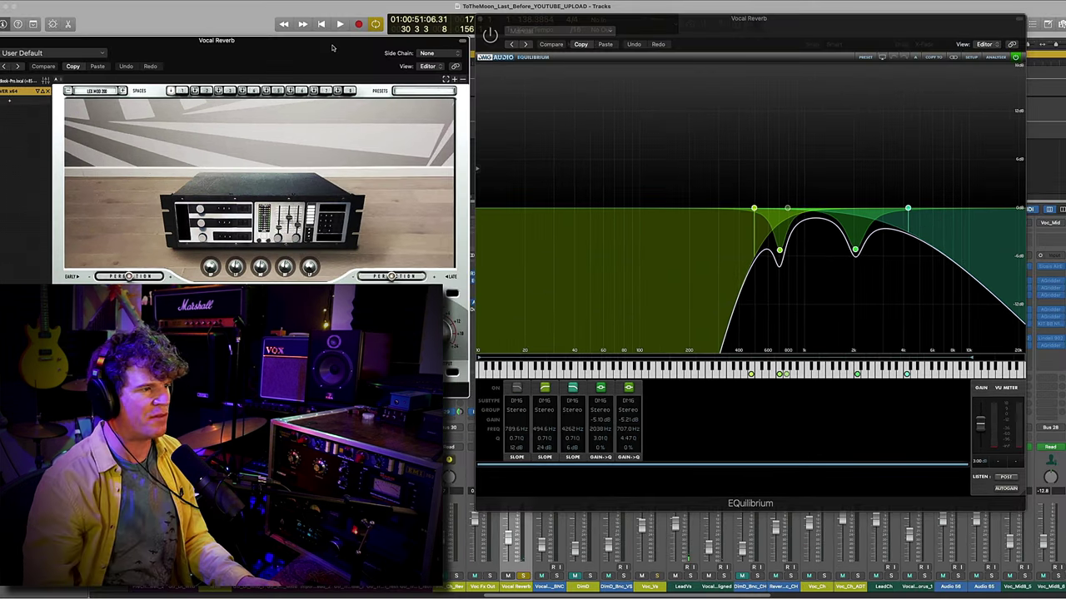
drag(381, 39, 372, 30)
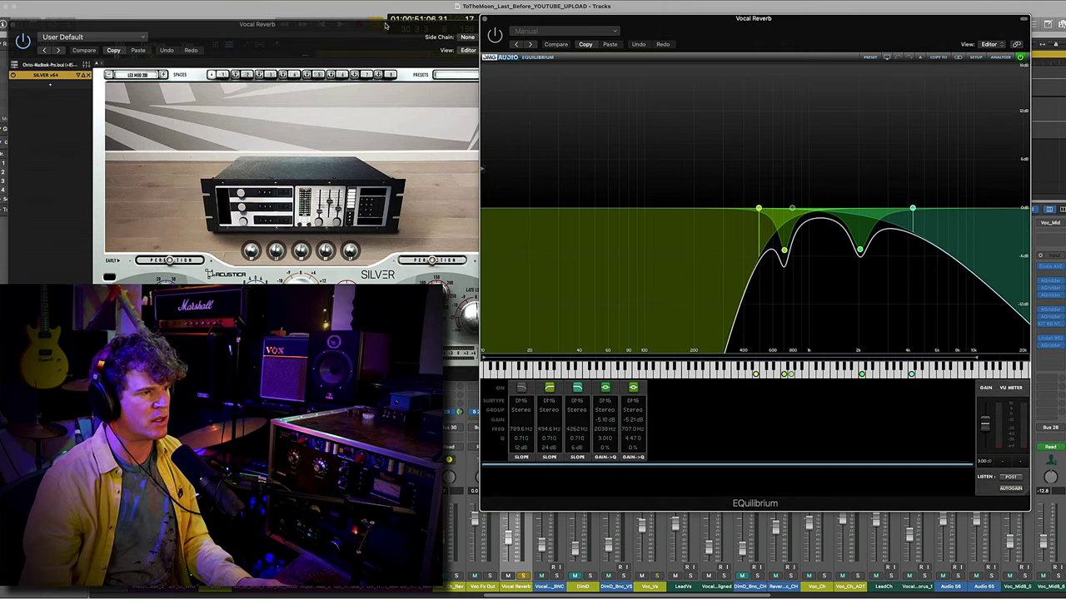
drag(387, 24, 398, 40)
click(811, 320)
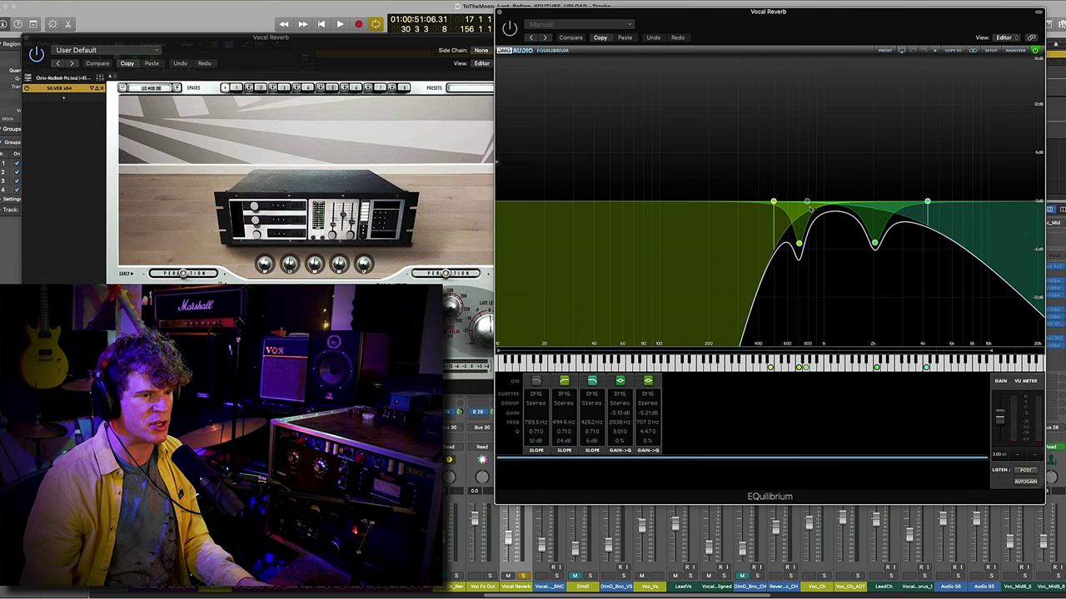
click(379, 49)
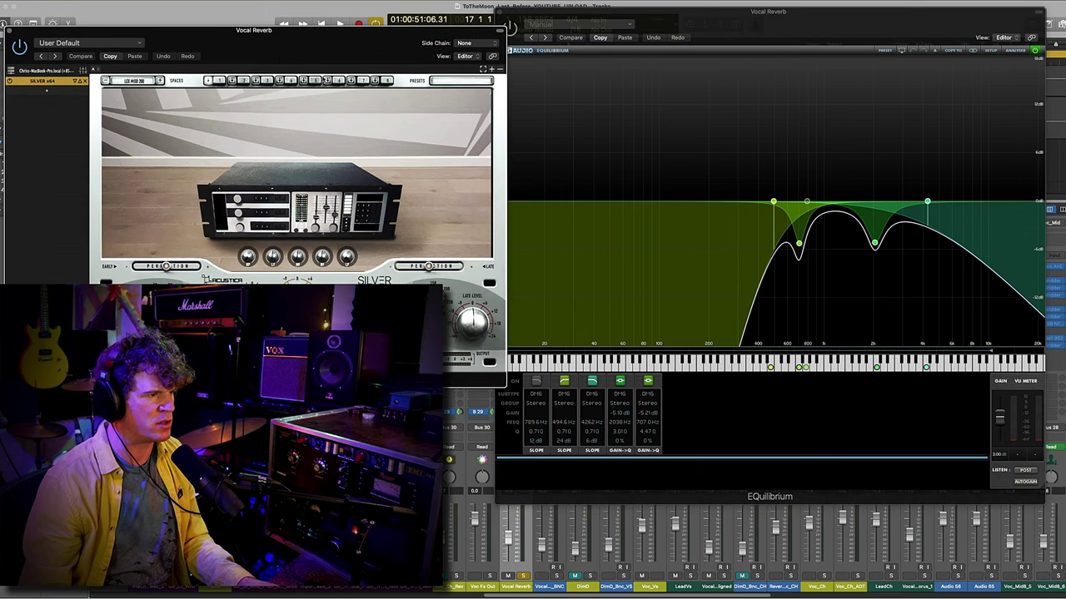
drag(681, 18, 689, 26)
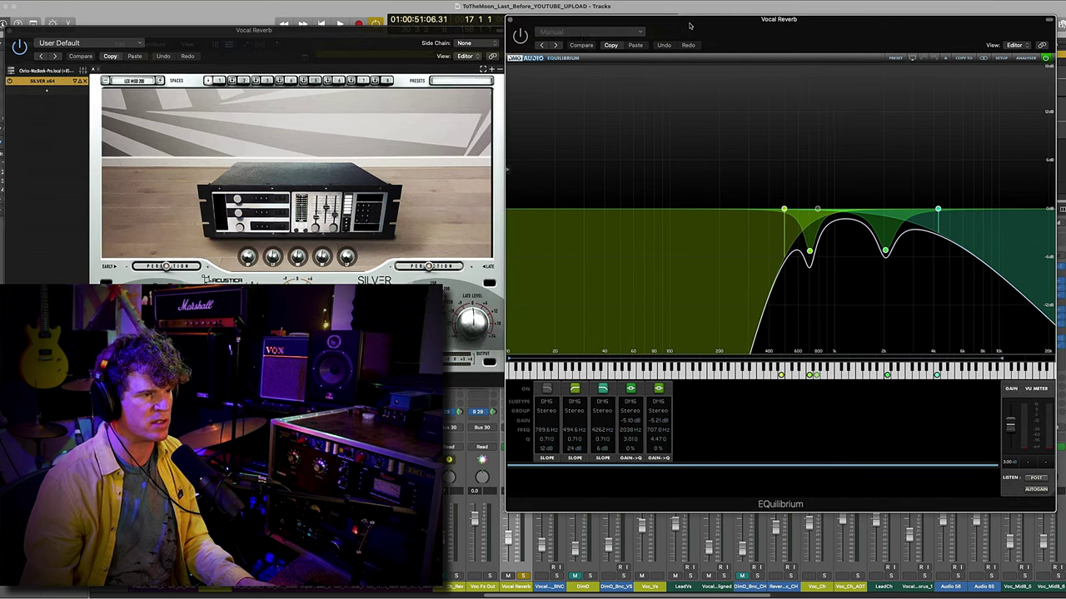
- Play the verse phrase twice with the Vocal Reverb channel's Silver and EQuilibrium windows in view, stopping after each pass
key(space)
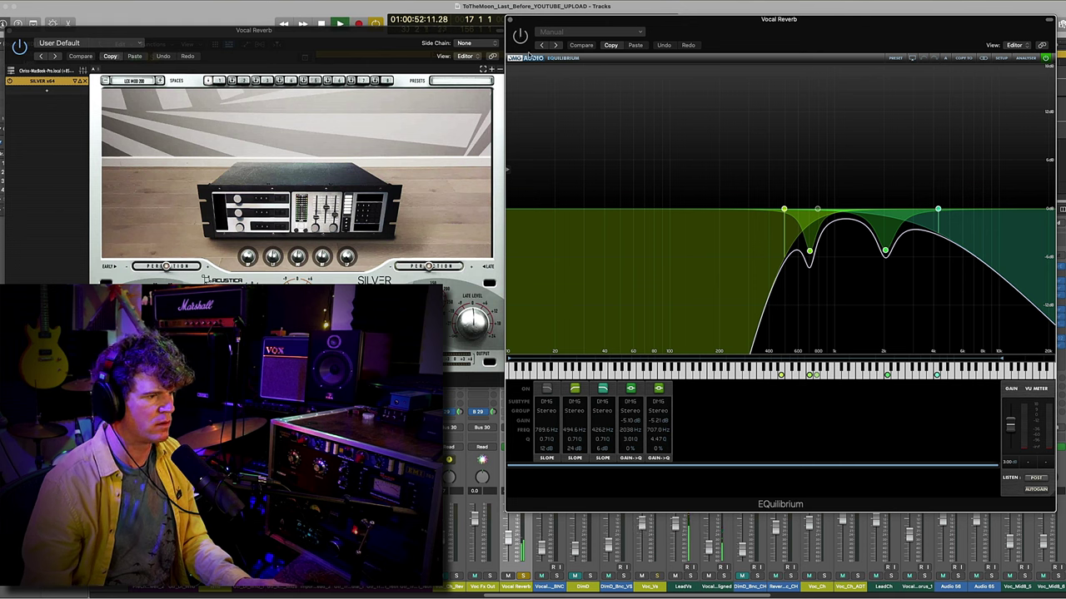
key(space)
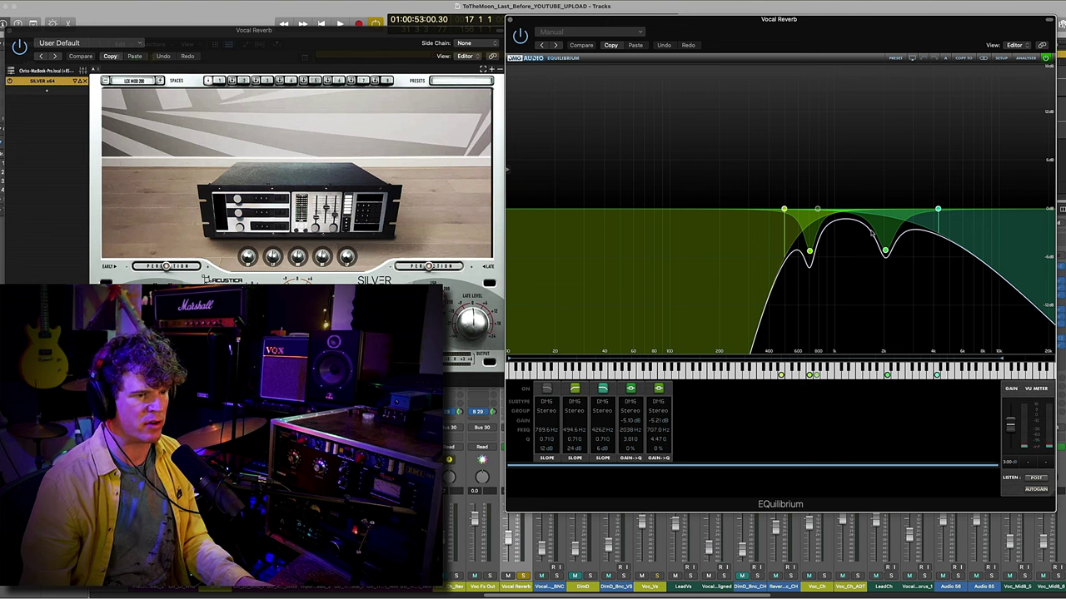
key(space)
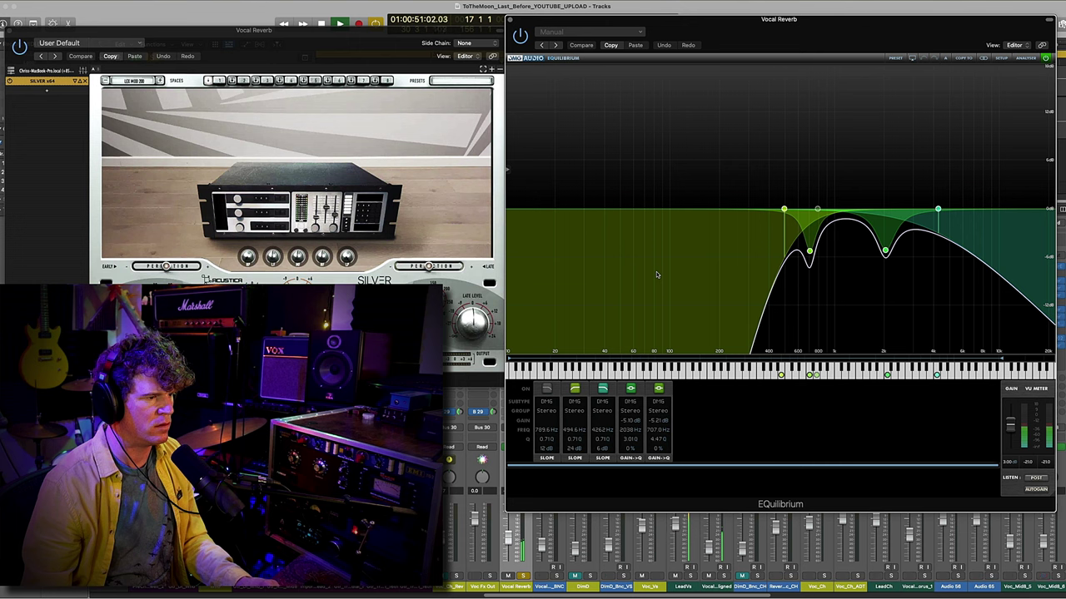
key(space)
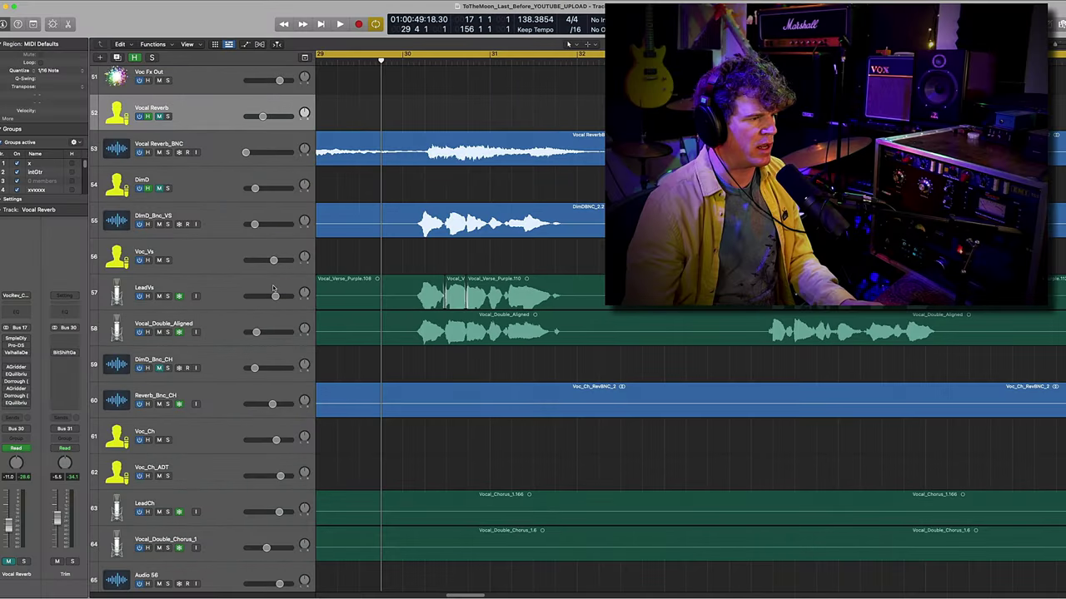
- Select the LeadVs and Vocal_Double_Aligned tracks, examine their channel strips in the mixer, and hide the mixer
click(209, 294)
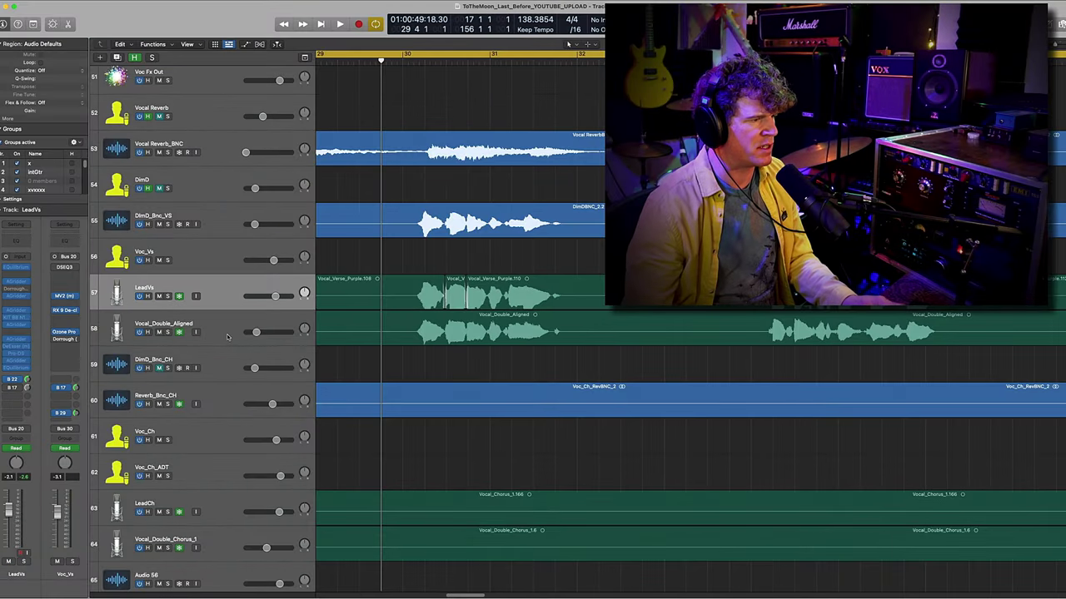
shift+click(227, 337)
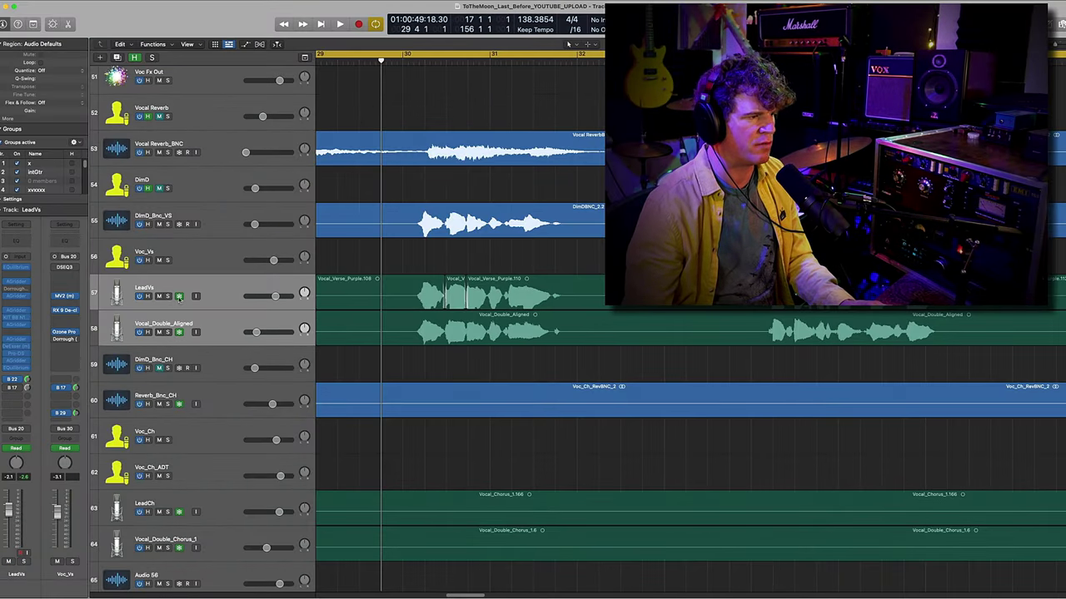
key(x)
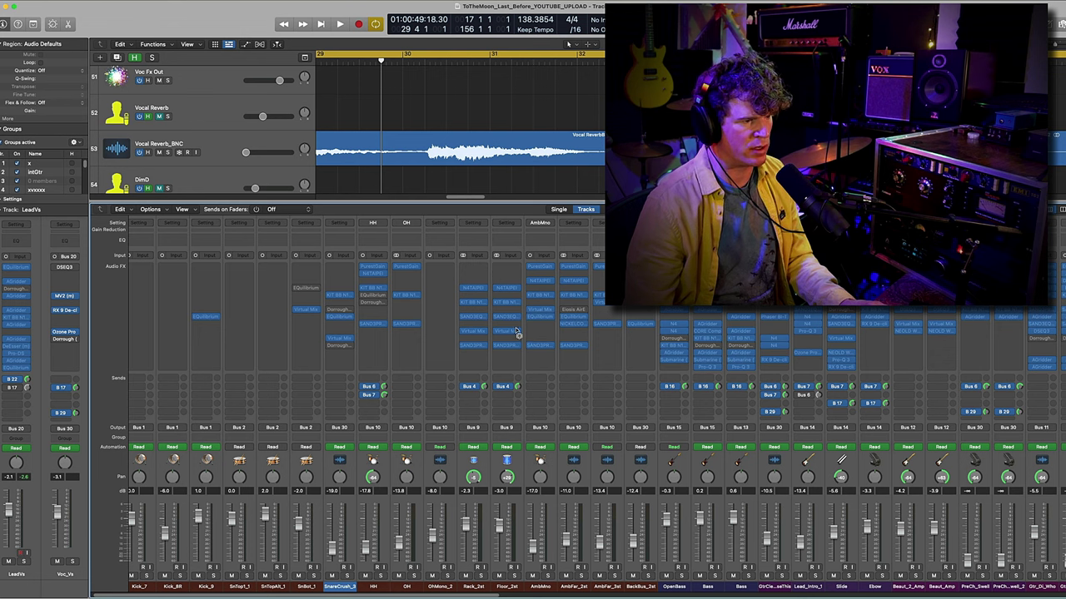
scroll(516, 345, right, 10)
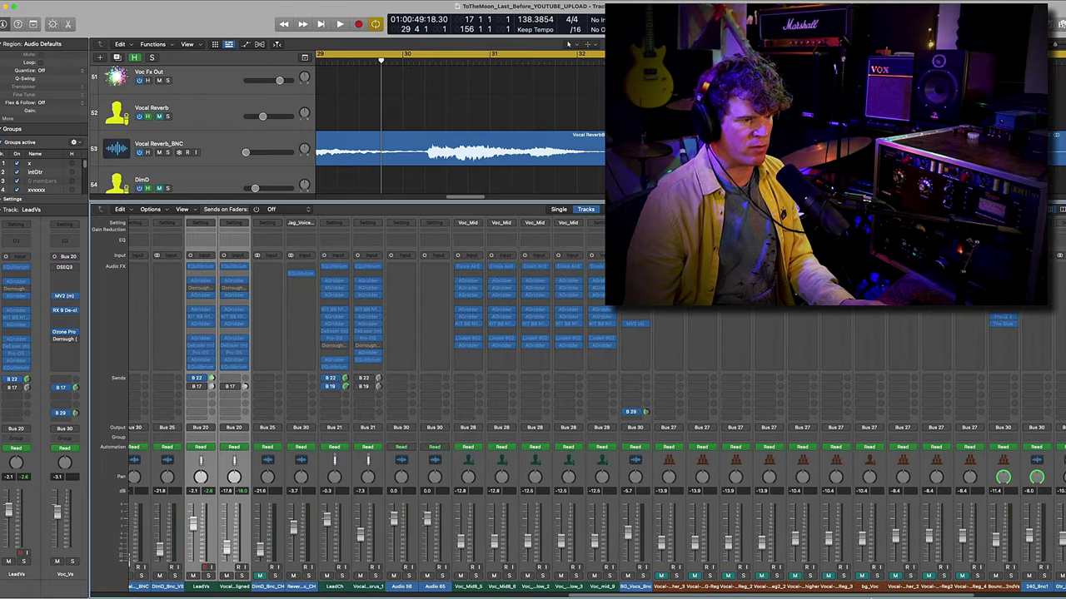
key(x)
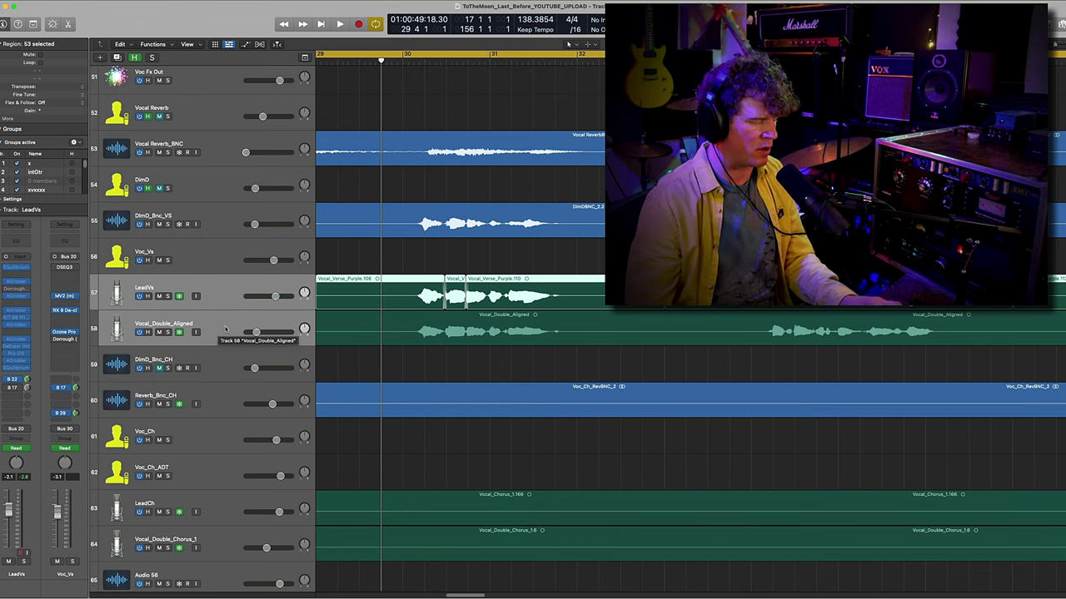
- Show the mixer again, review the channels from the lead vocals back to the drums, and select the HH channel
key(x)
scroll(562, 594, right, 10)
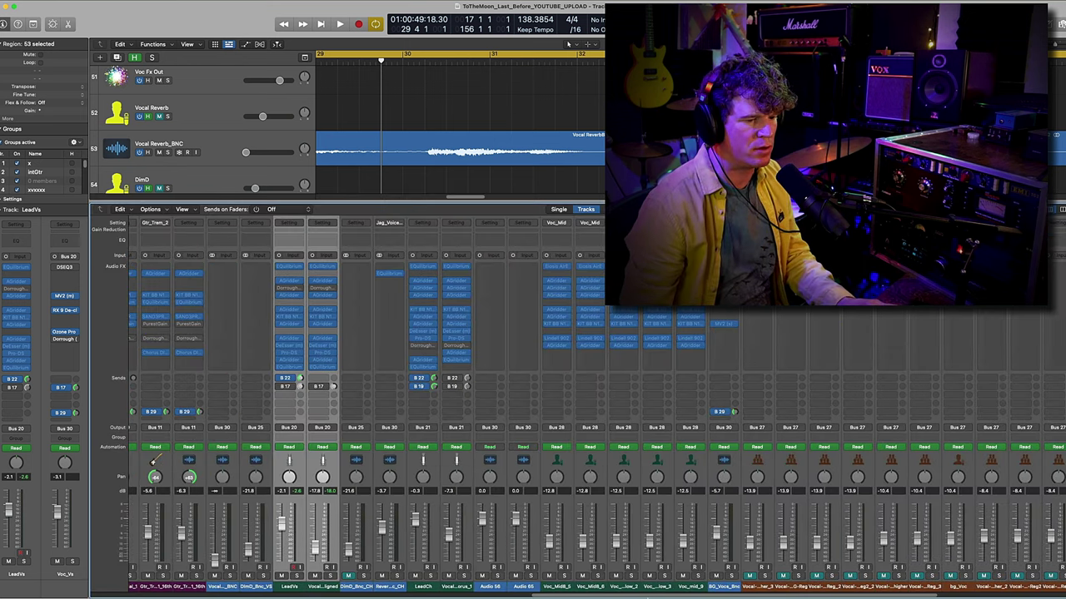
scroll(597, 407, left, 10)
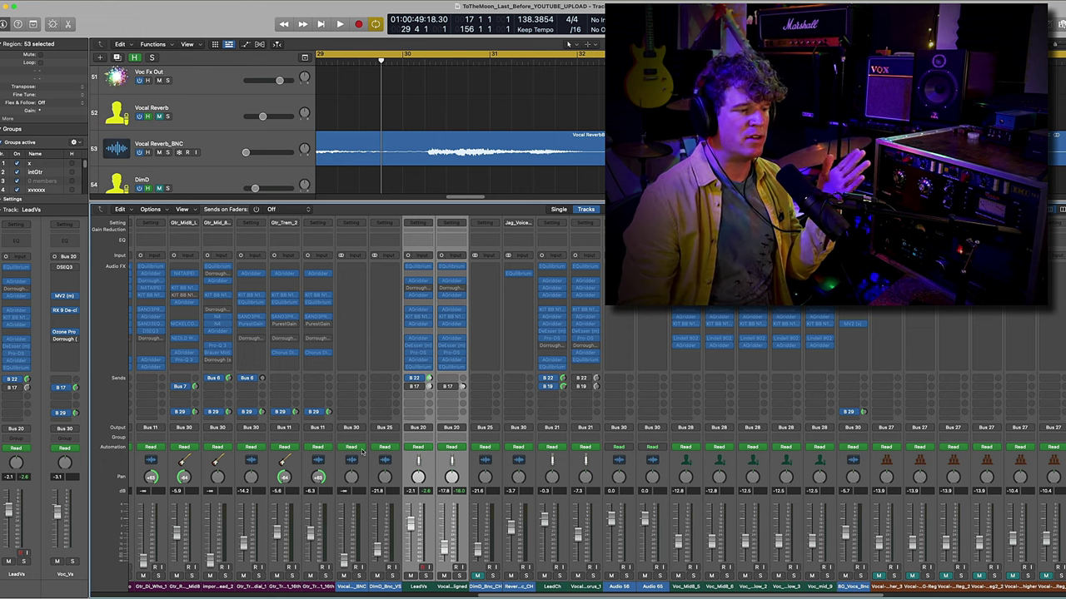
drag(582, 597, 228, 589)
click(322, 587)
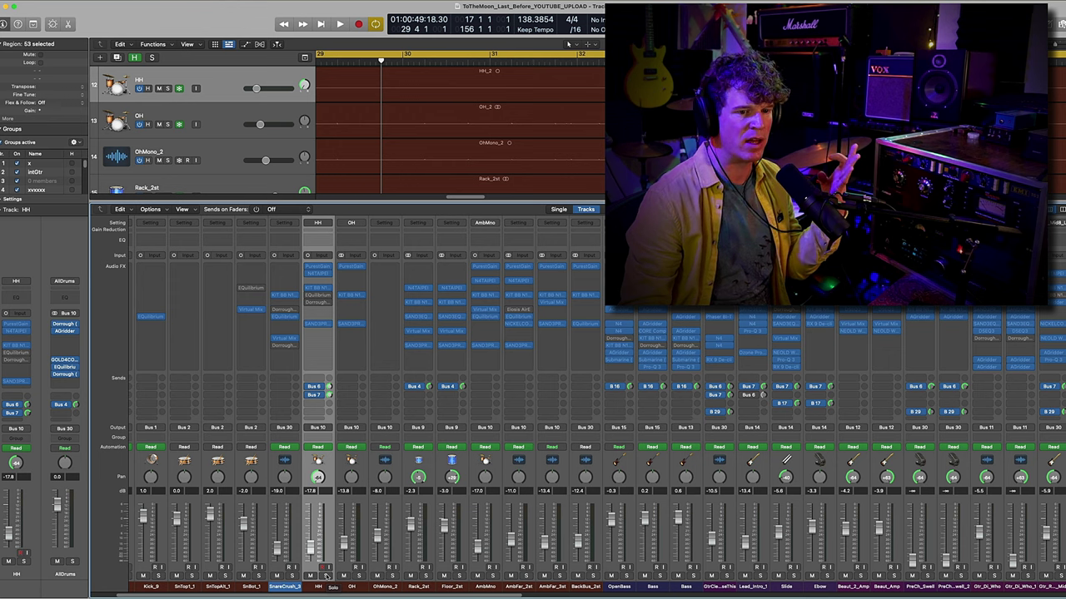
- Hide the mixer, place the playhead near the chorus start at Marker 3, and zoom in on the vocal regions there
key(x)
scroll(583, 333, up, 3)
click(575, 291)
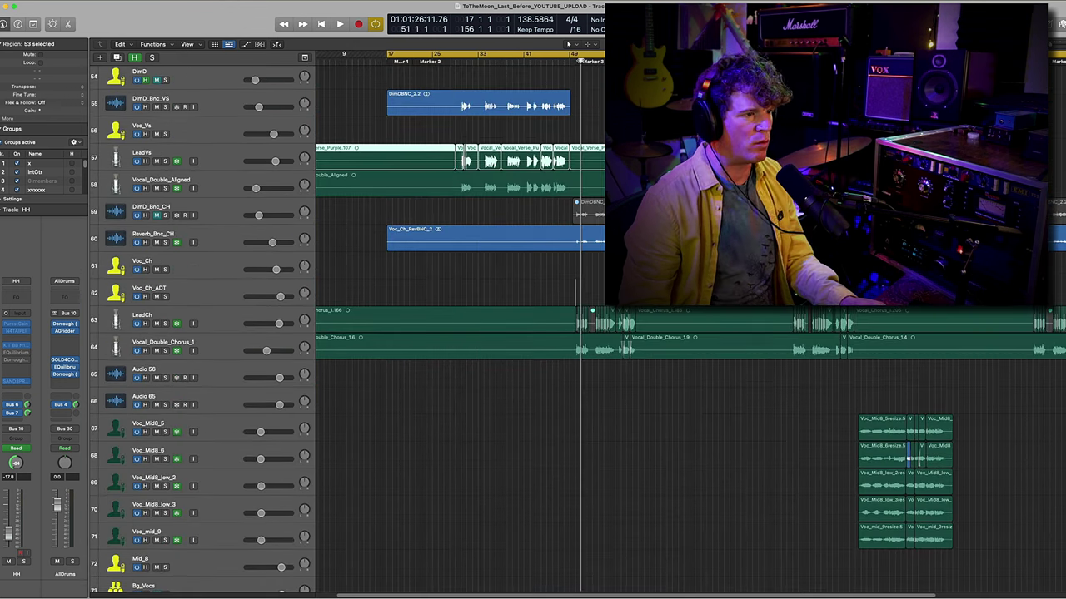
key(super+Right)
key(super+Right)
key(super+Right)
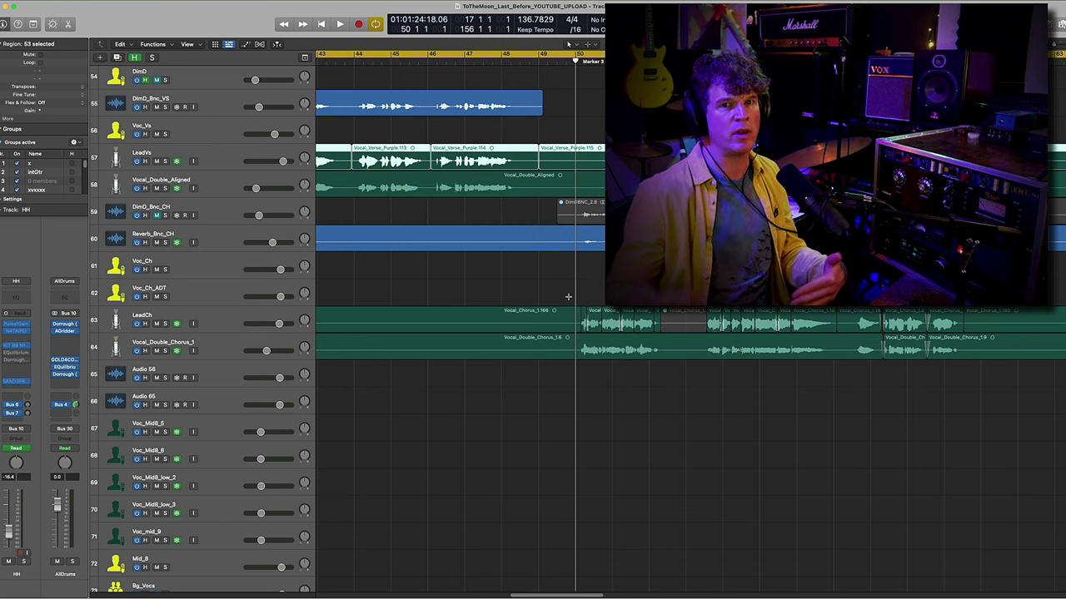
key(z)
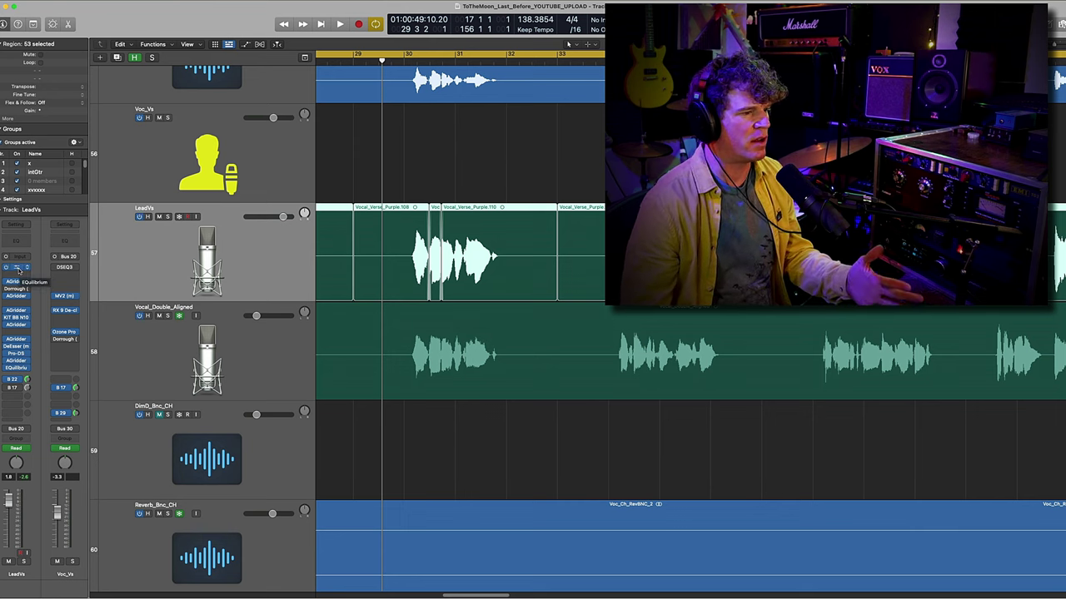
- Deselect the LeadVs regions, show the track's first EQuilibrium insert, exit its setup wizard, and inspect the 300 Hz Flat Top band
click(416, 140)
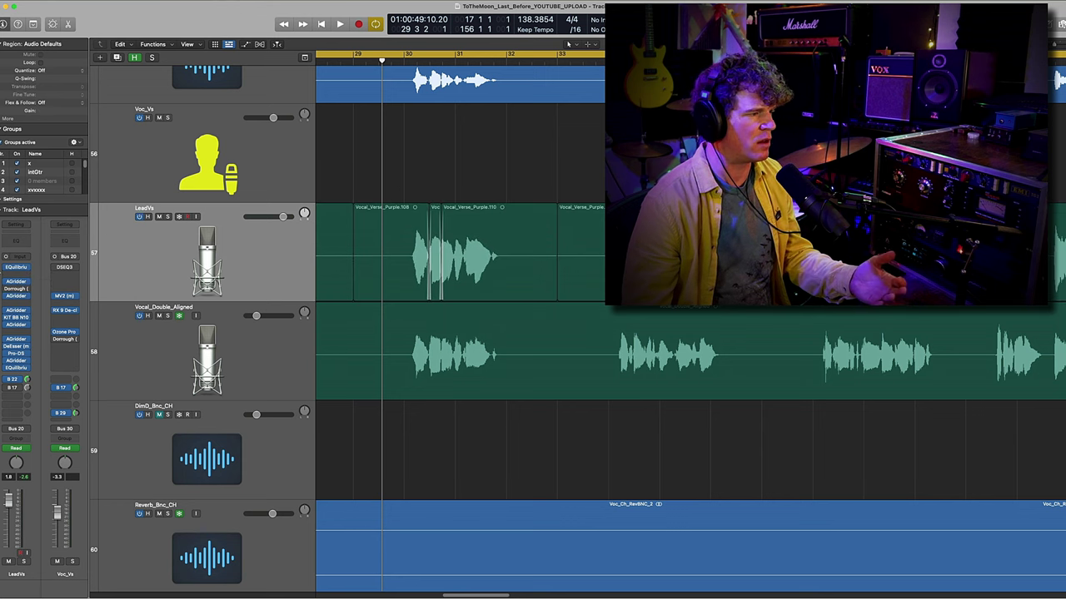
click(16, 268)
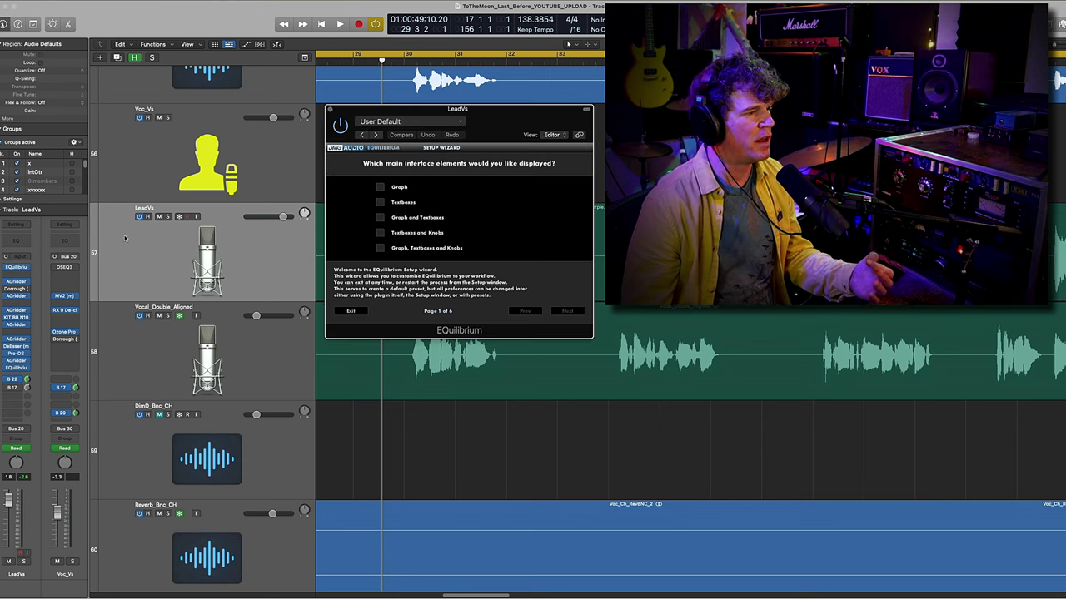
click(354, 308)
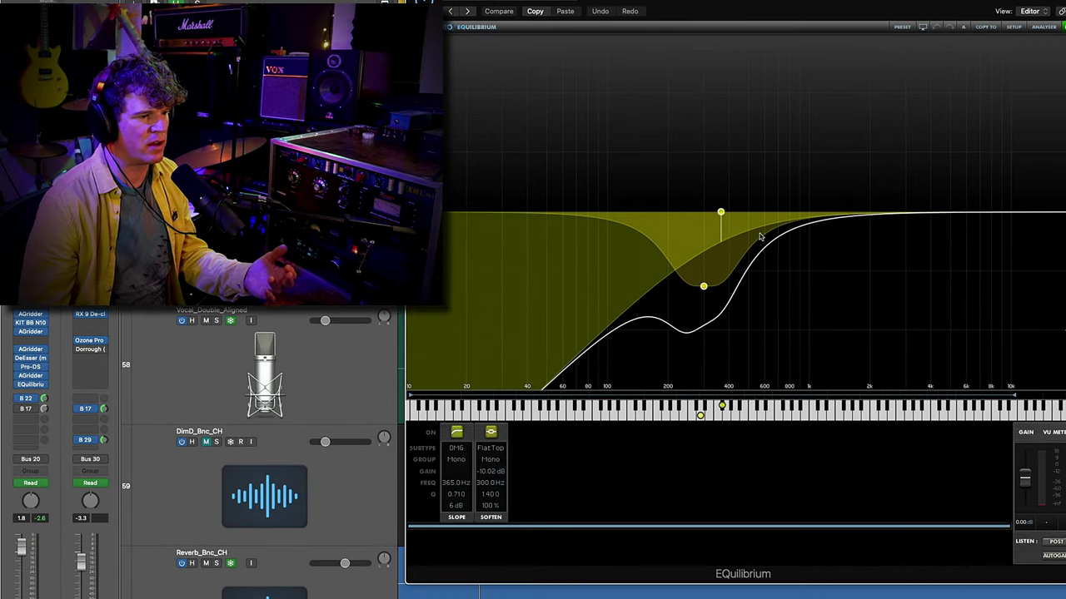
click(703, 288)
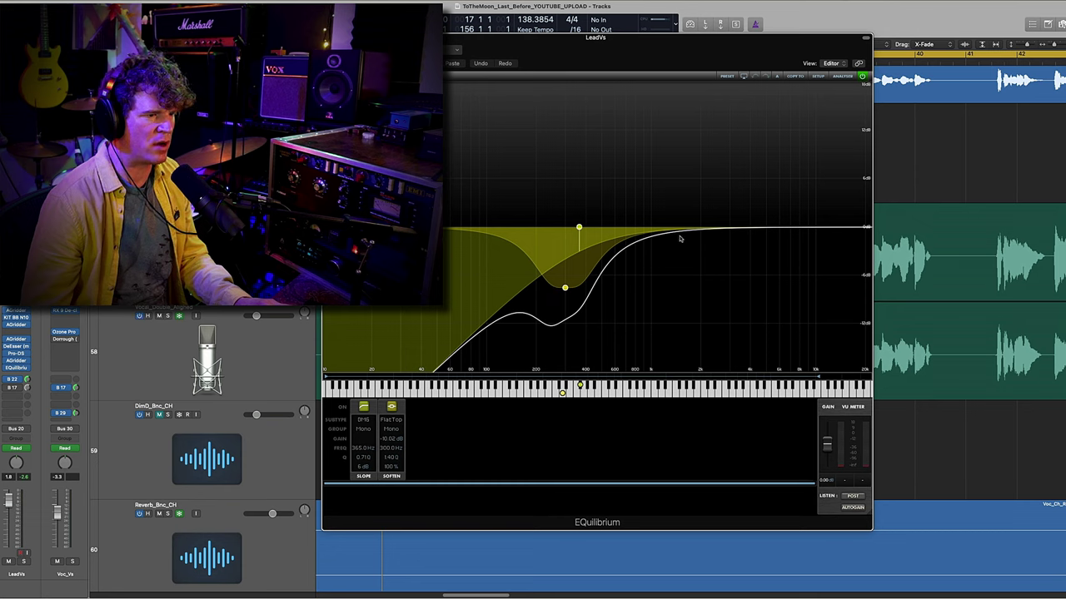
- Examine the processing mode and phase options in the lead vocal EQuilibrium's DSP setup, and close the setup without changing them
click(819, 76)
click(614, 121)
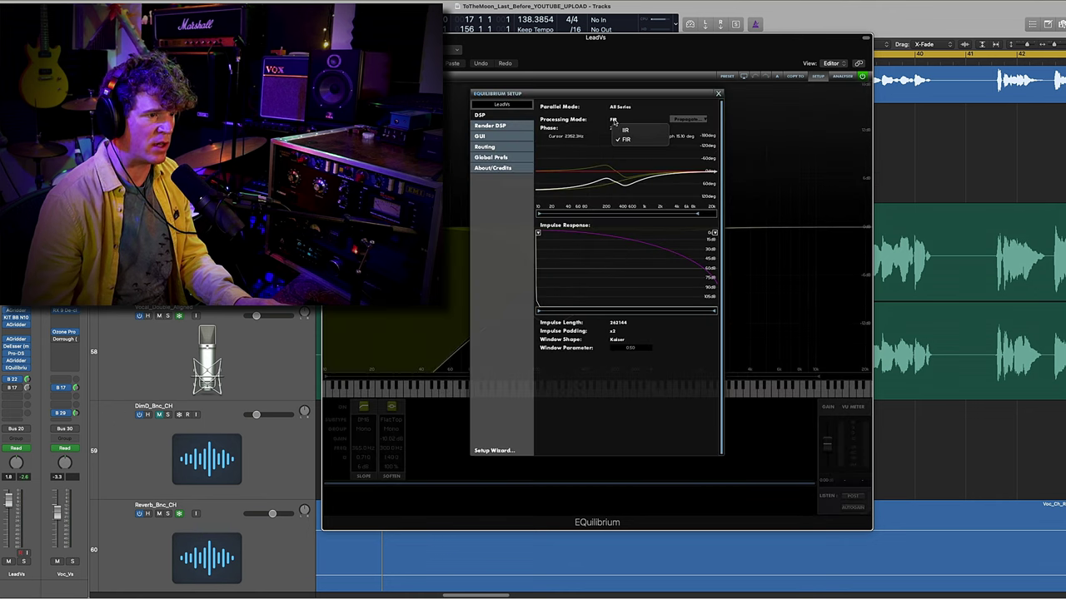
click(611, 128)
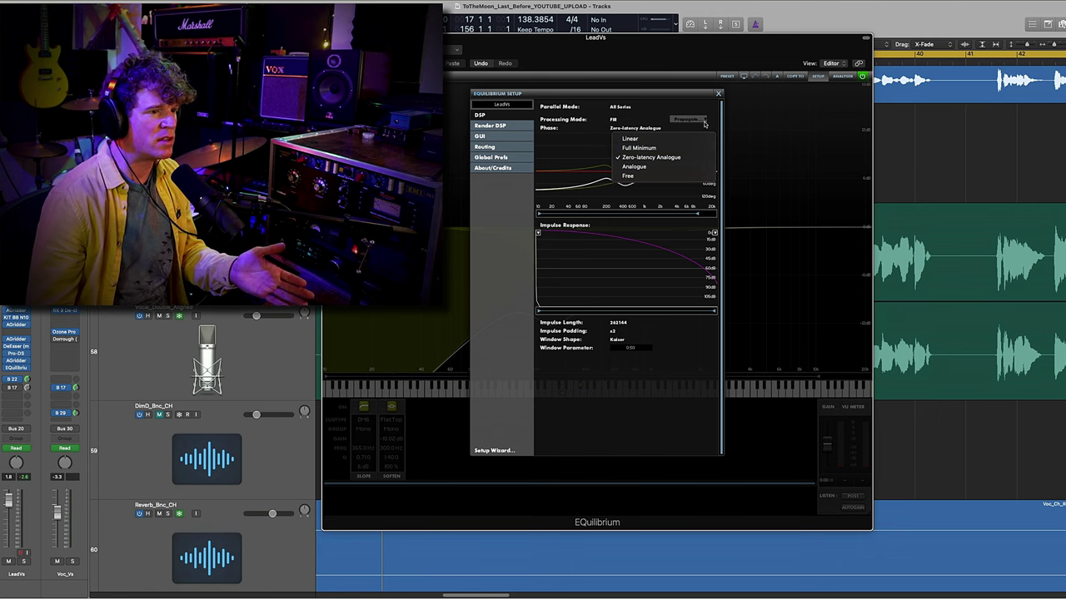
click(718, 94)
click(719, 94)
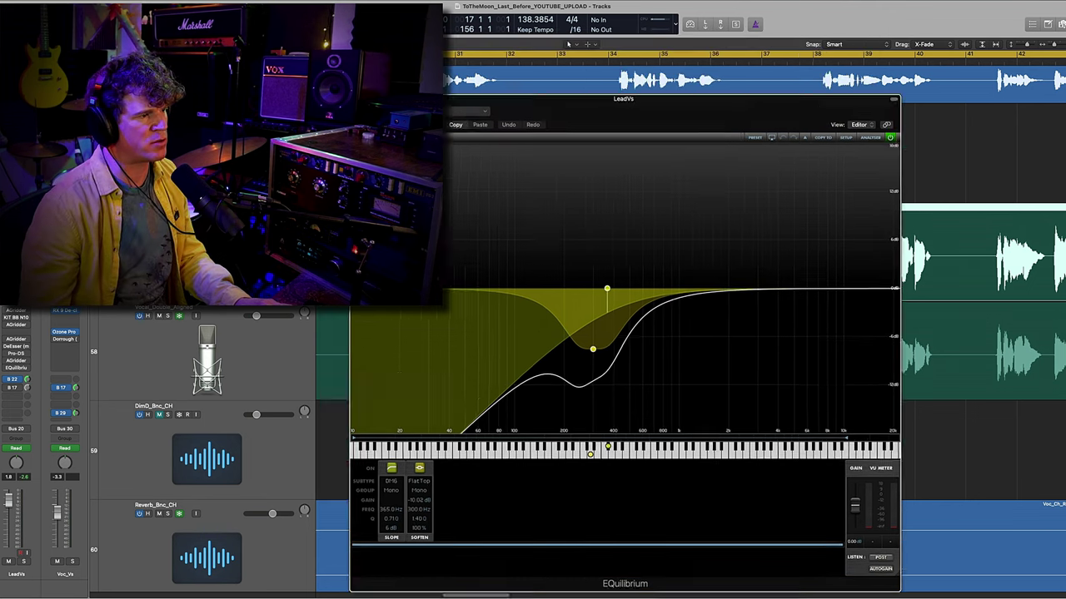
- Move the EQuilibrium window lower over the arrangement, play the soloed LeadVs verse phrase, and stop playback
drag(373, 97, 437, 227)
click(658, 212)
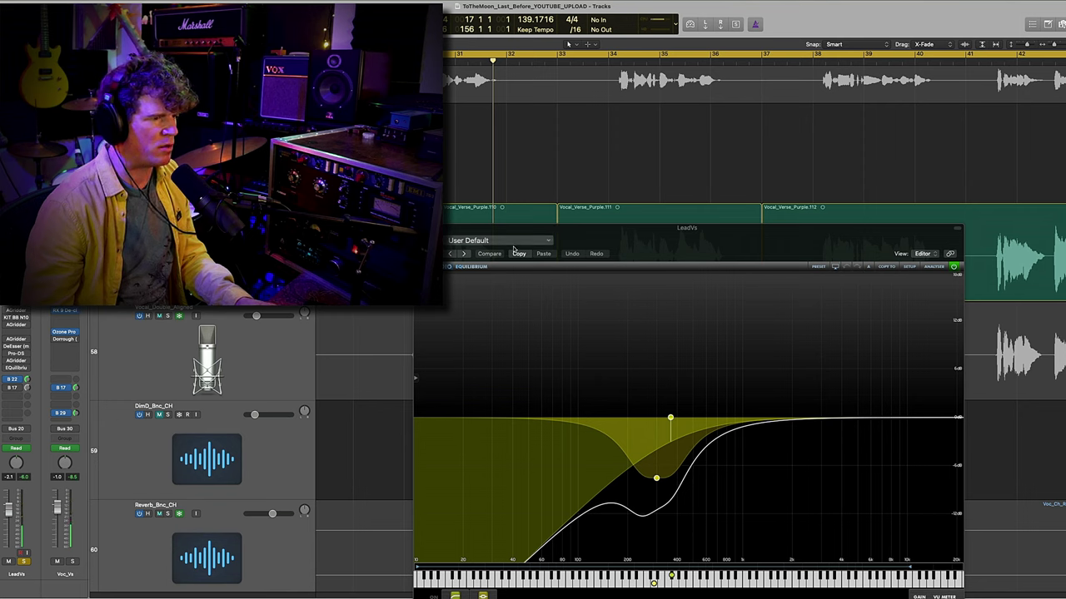
key(space)
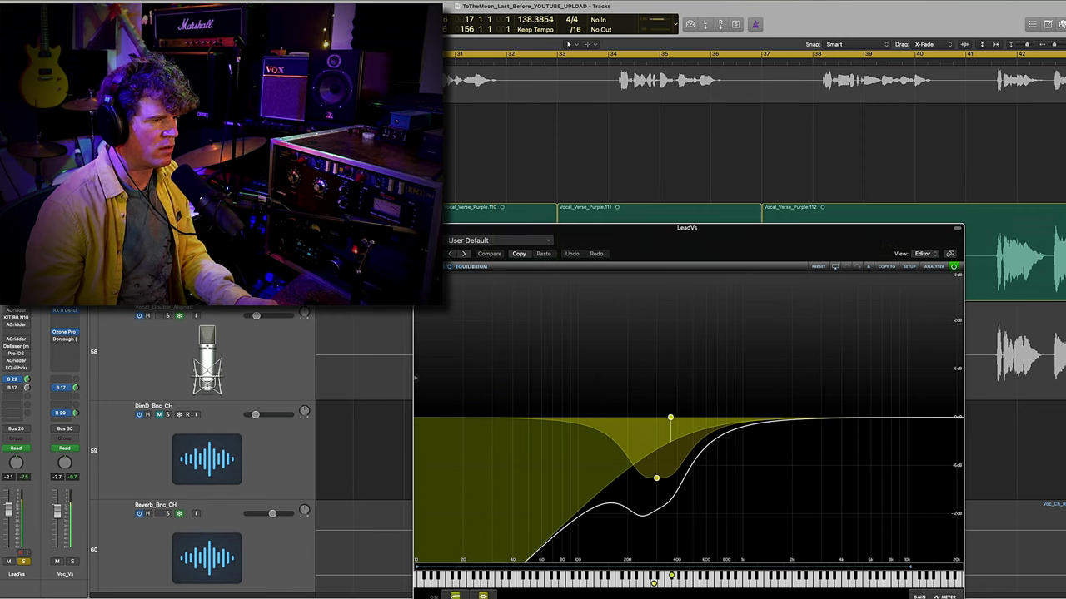
key(space)
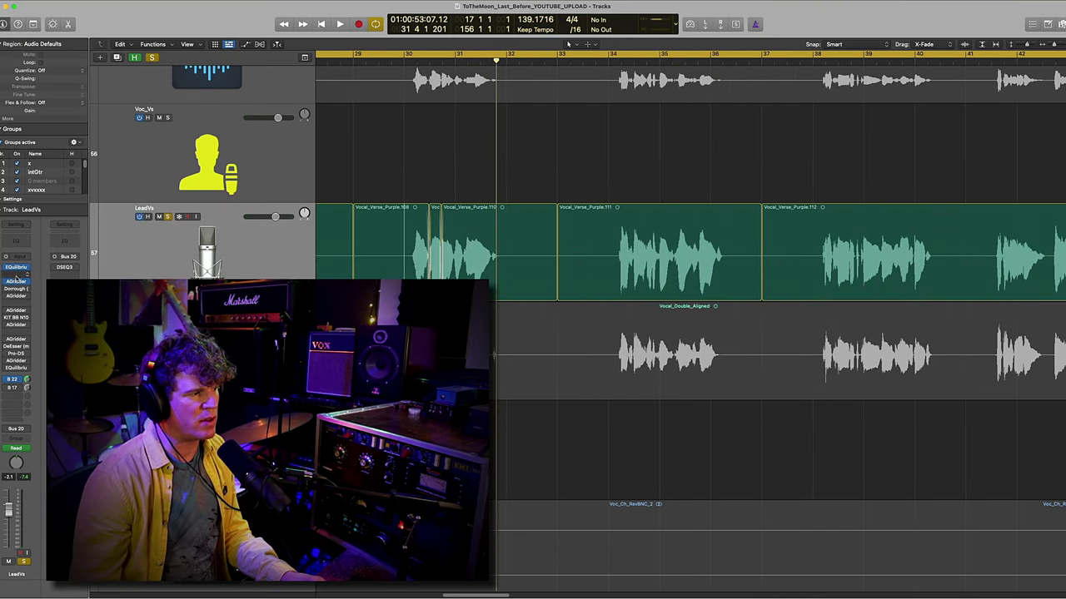
- Examine the Purple3 preamp in the first AGridder insert on LeadVs, hide its window, play the phrase, and stop playback
click(15, 282)
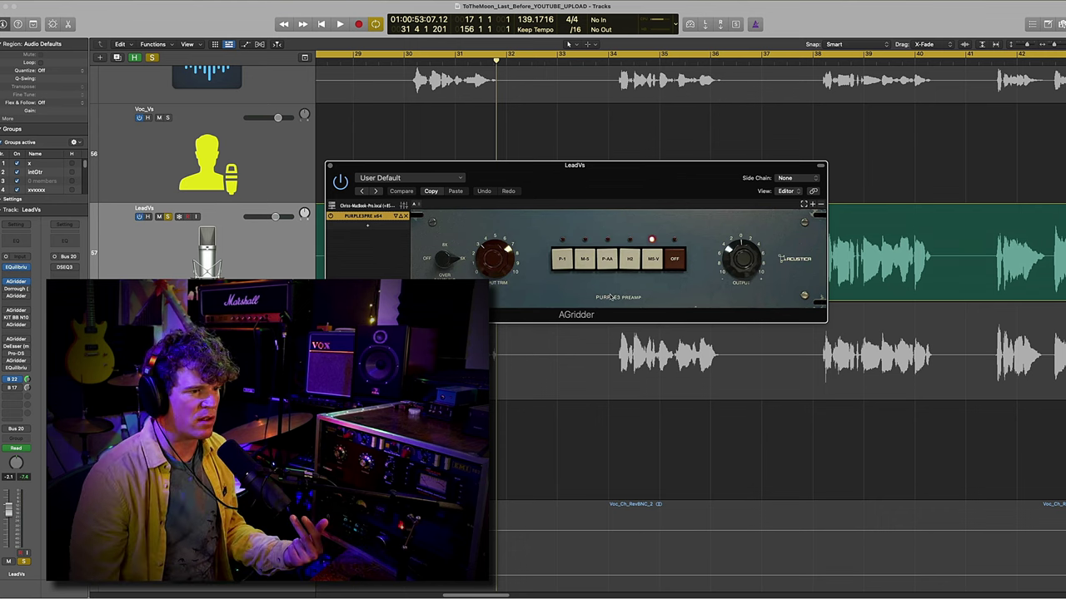
key(v)
key(space)
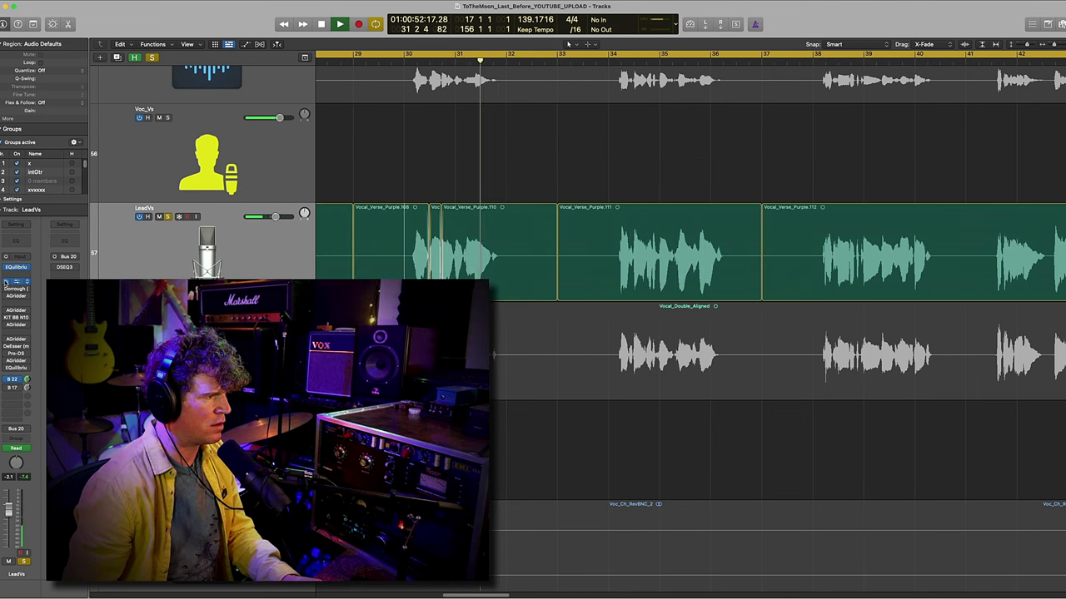
key(space)
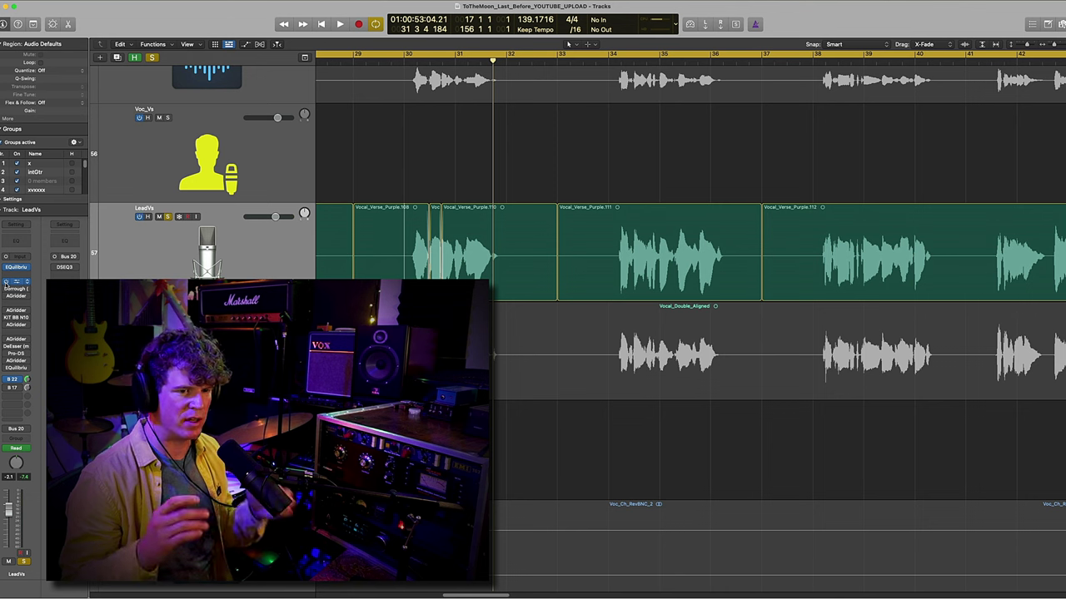
- Show the LeadVs channel's N4TAIPEI tape plug-in and Dorrough meter windows and arrange them side by side
click(17, 297)
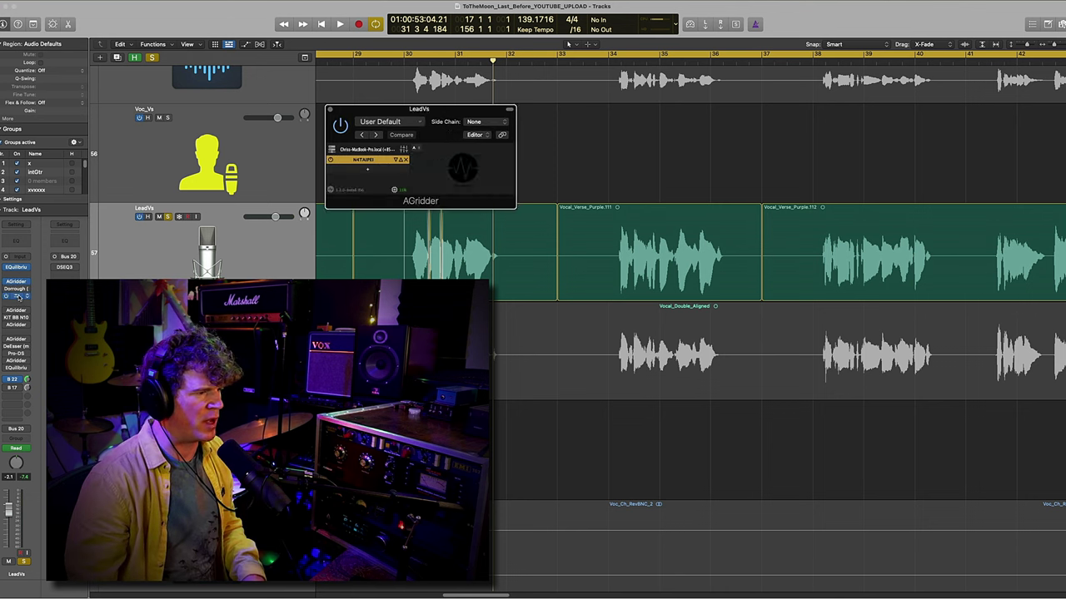
drag(614, 126, 619, 85)
click(17, 289)
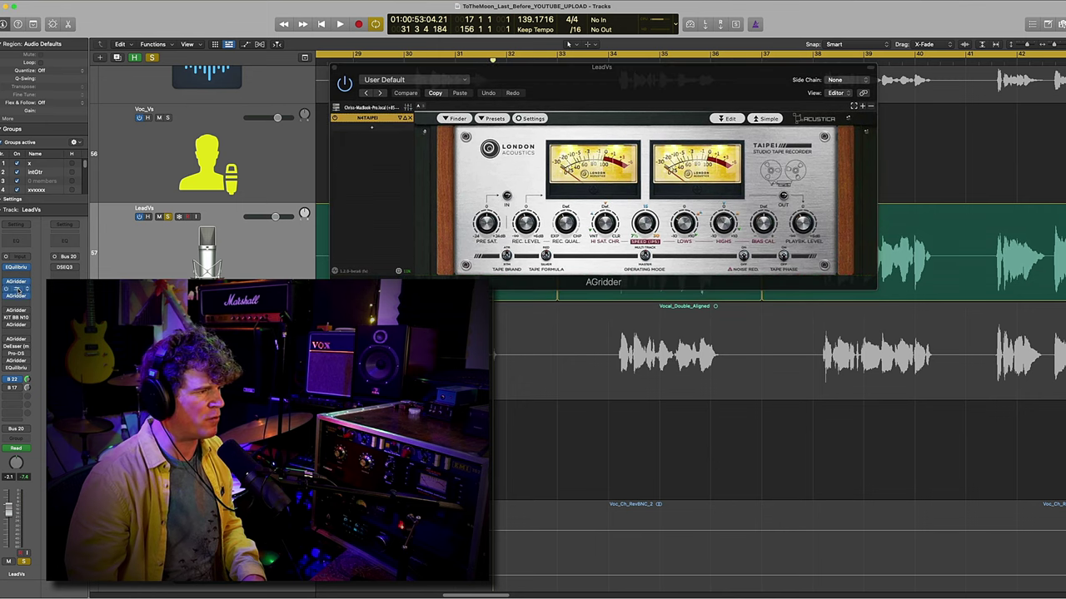
drag(562, 97, 327, 8)
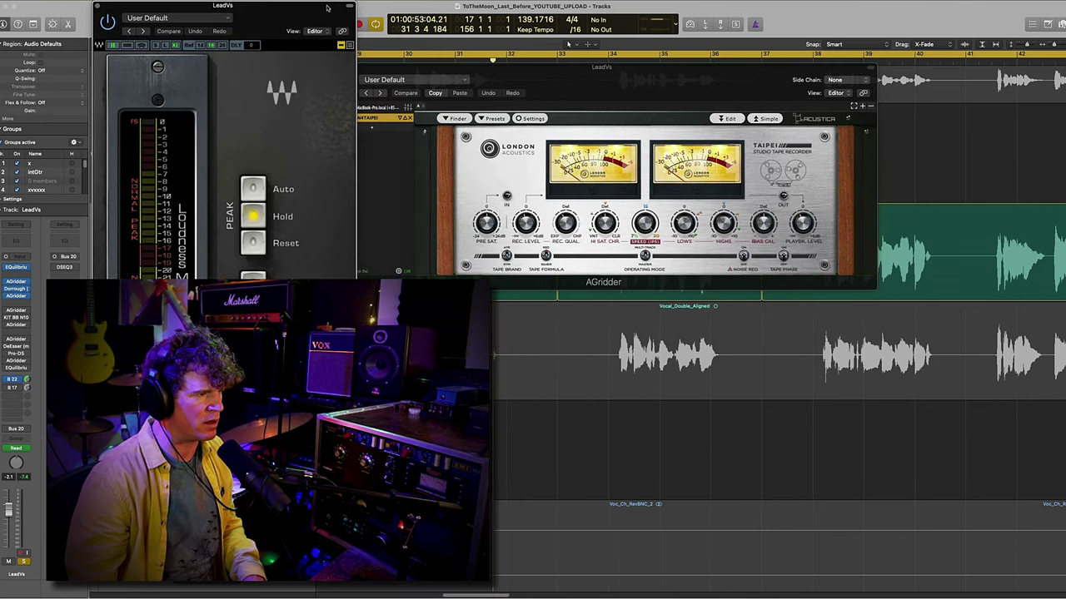
drag(501, 82, 548, 133)
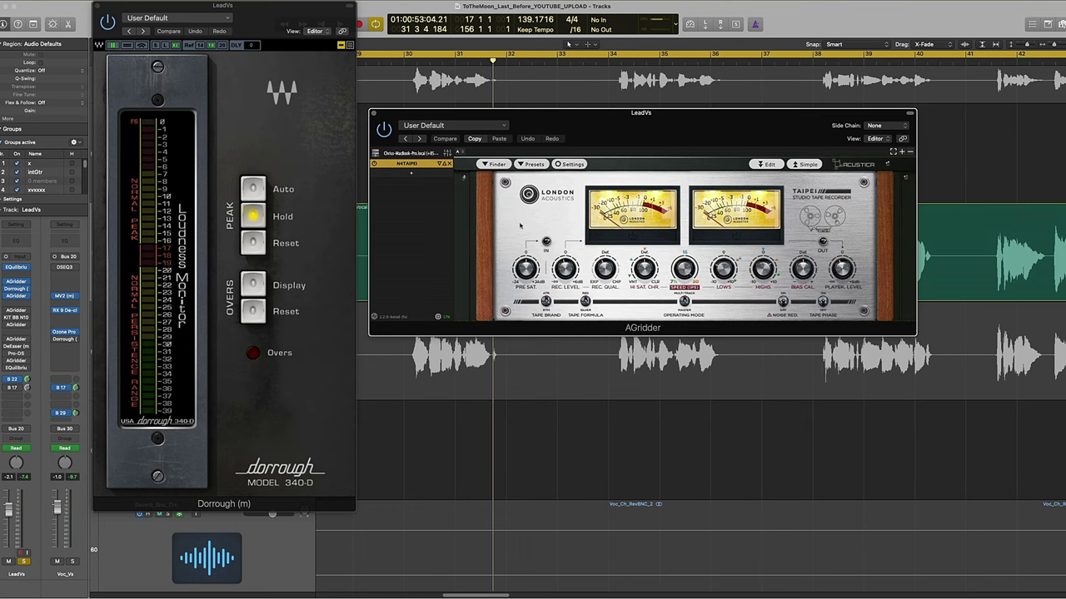
drag(641, 113, 642, 64)
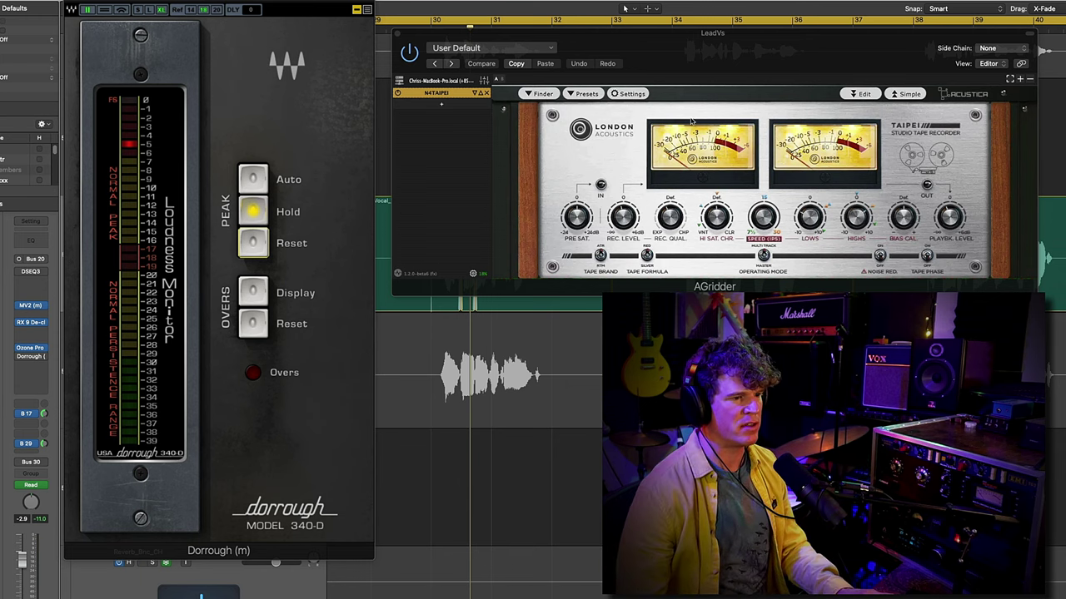
- Hide the open plug-in windows and show the Dorrough meter placed after the second AGridder insert on LeadVs
key(v)
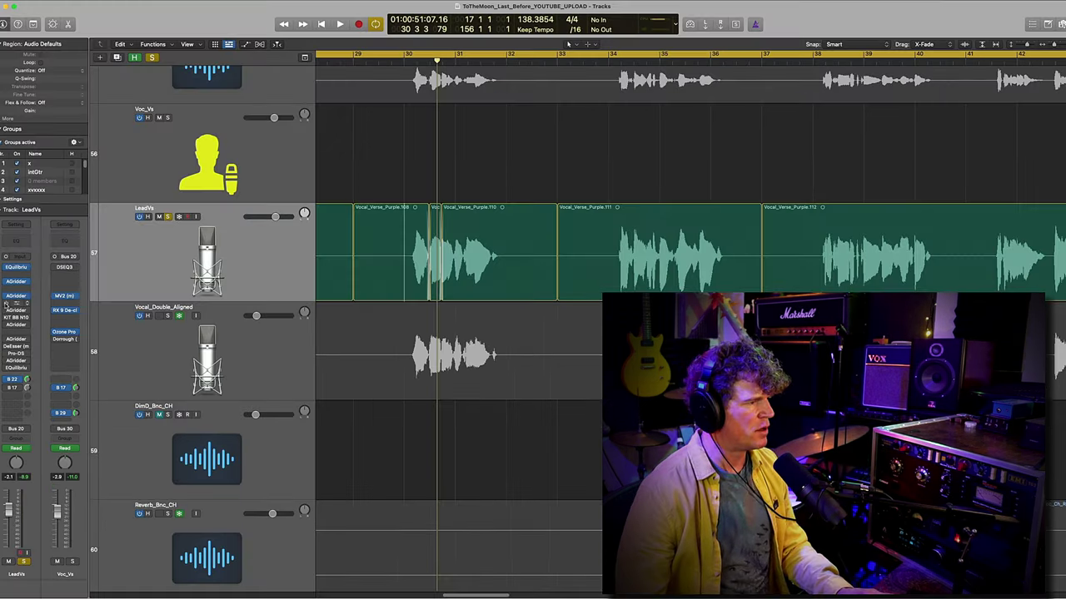
click(16, 302)
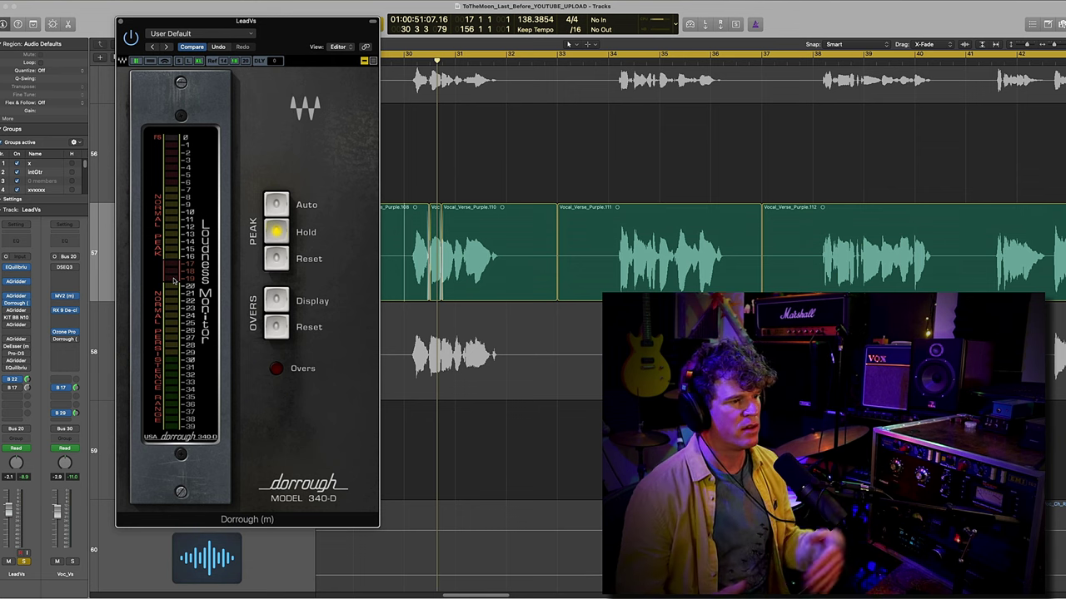
- Examine the Purple3 program equalizer in the AGridder insert below the LeadVs Dorrough meter, reposition its window, and close it
click(16, 306)
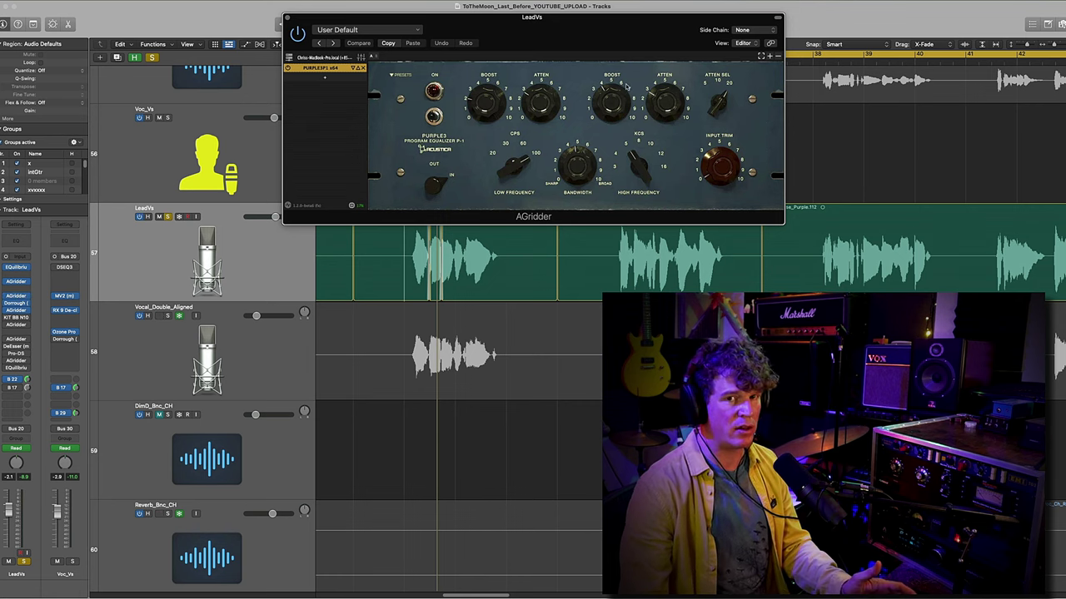
drag(607, 43, 860, 48)
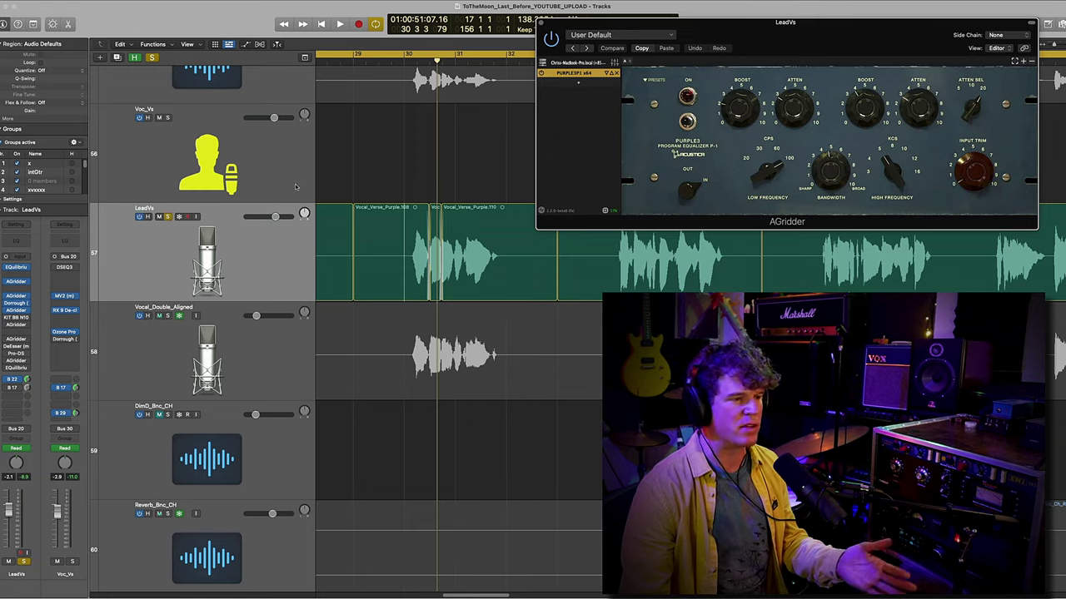
click(15, 266)
drag(645, 182, 493, 49)
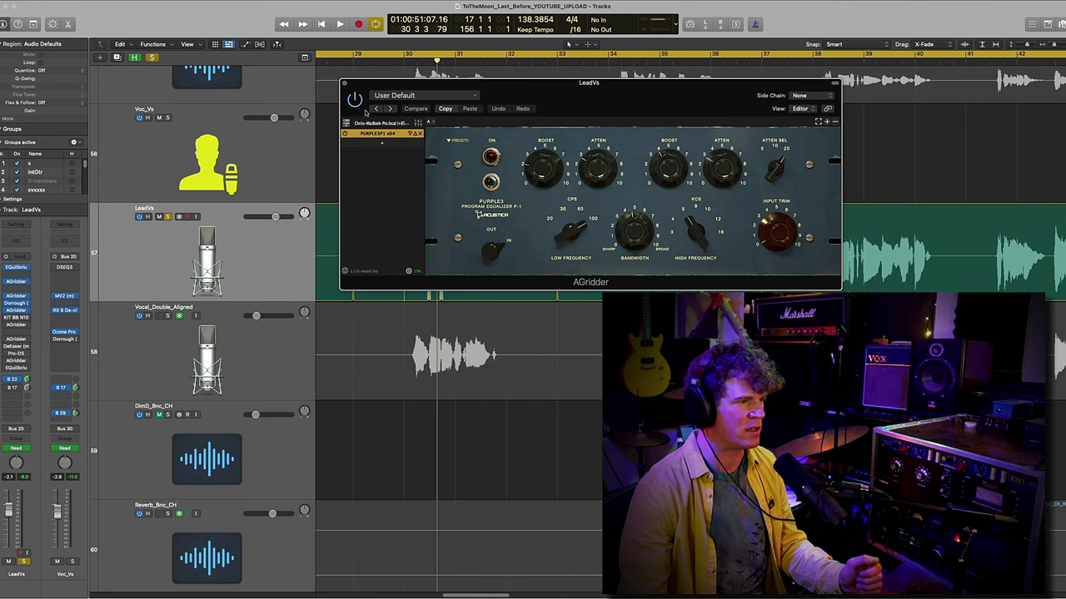
click(346, 84)
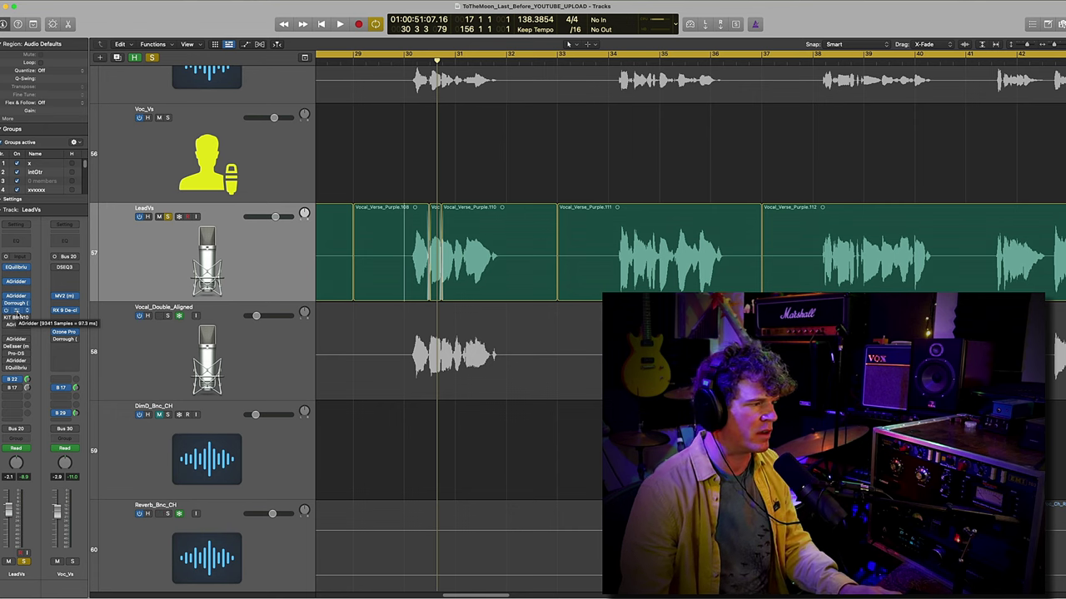
- Show the KIT BB N105 V2 plug-in on LeadVs beside the mixer and examine its line/mic switch and preamp gain
click(17, 317)
drag(441, 25, 719, 15)
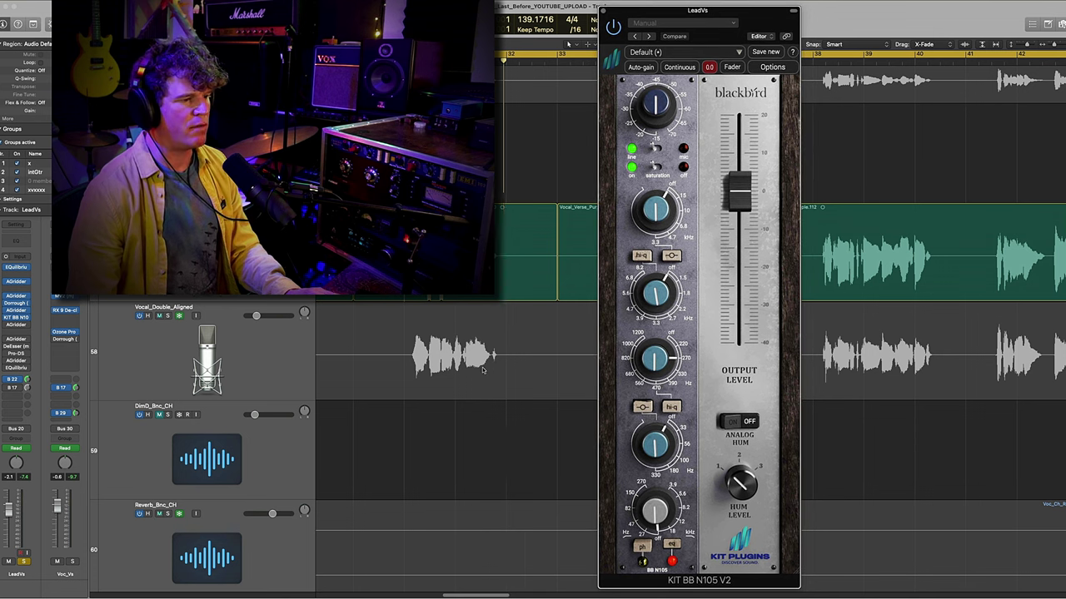
key(x)
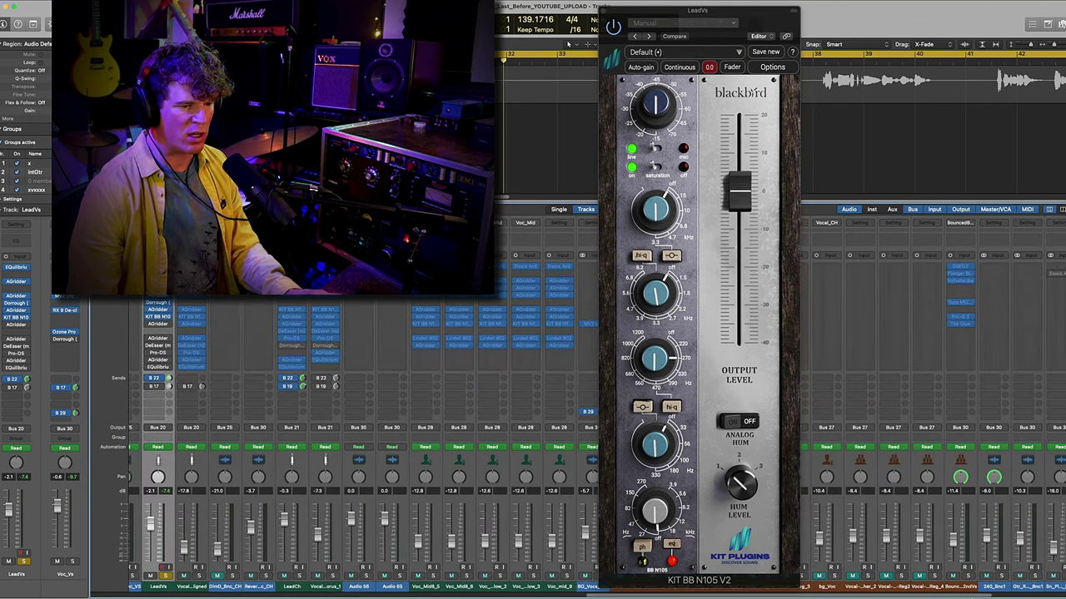
scroll(423, 592, left, 15)
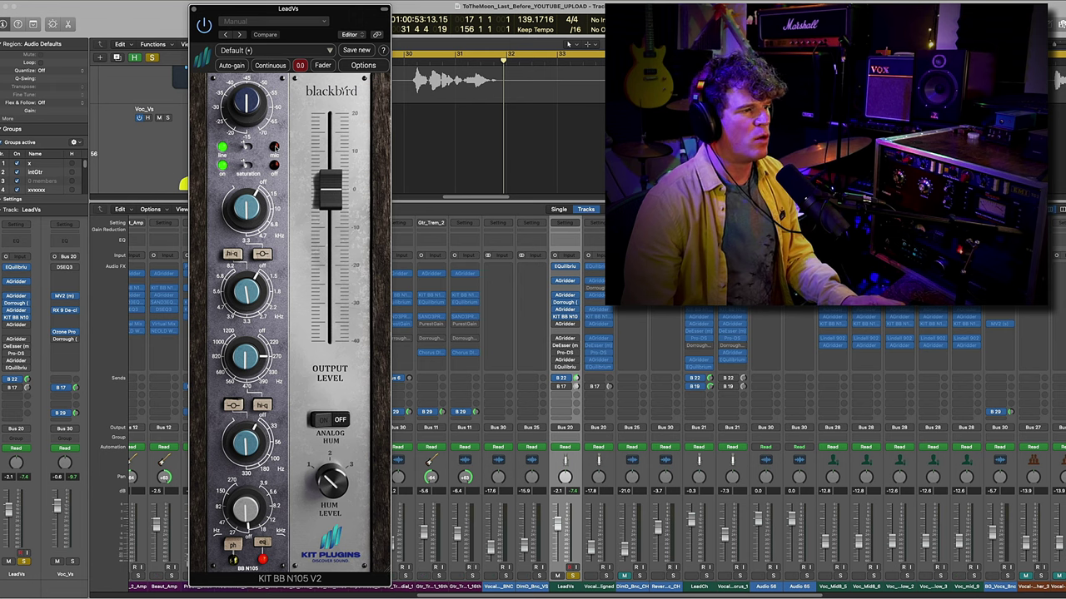
click(245, 146)
mouse_move(249, 102)
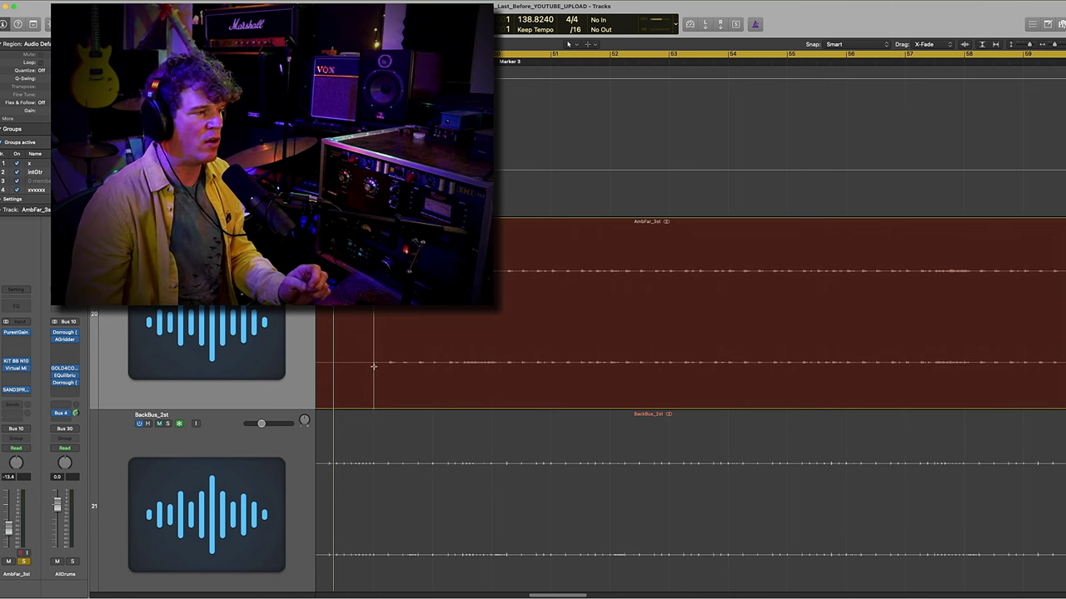
- Audition the AmbFar_3st BB N105 preamp gain at -40.10 dB and -15 dB, and compare it with the saved setting
key(v)
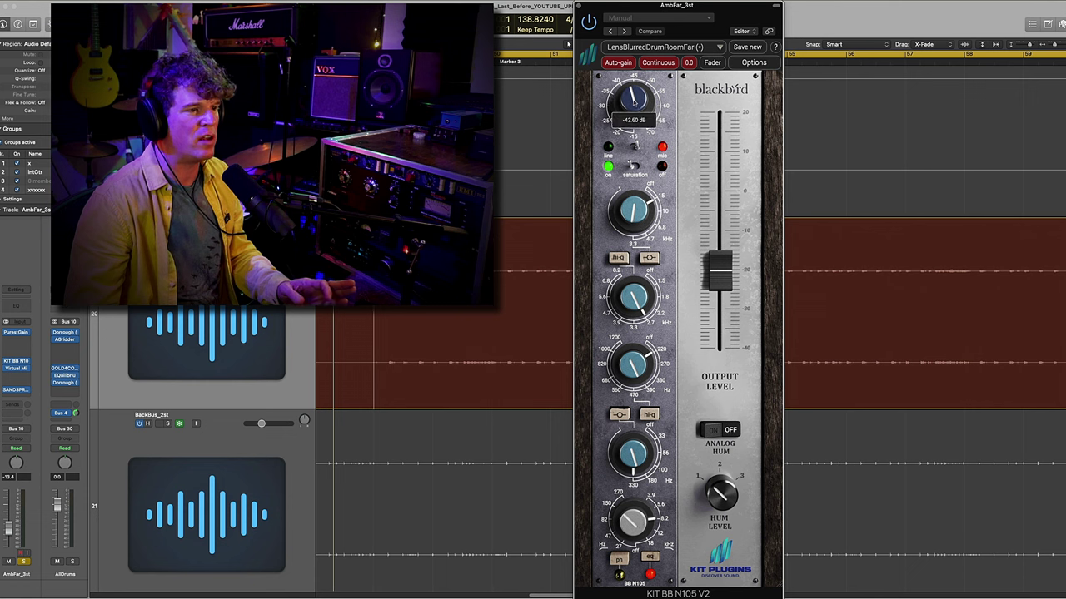
mouse_move(634, 102)
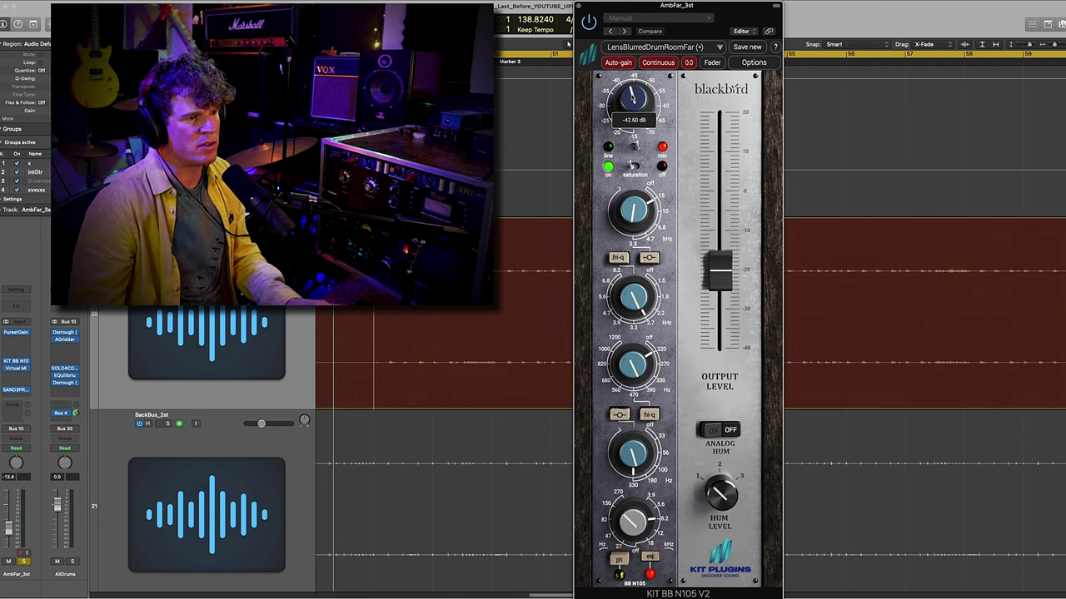
mouse_move(630, 95)
mouse_down()
mouse_move(637, 154)
mouse_move(633, 107)
mouse_up()
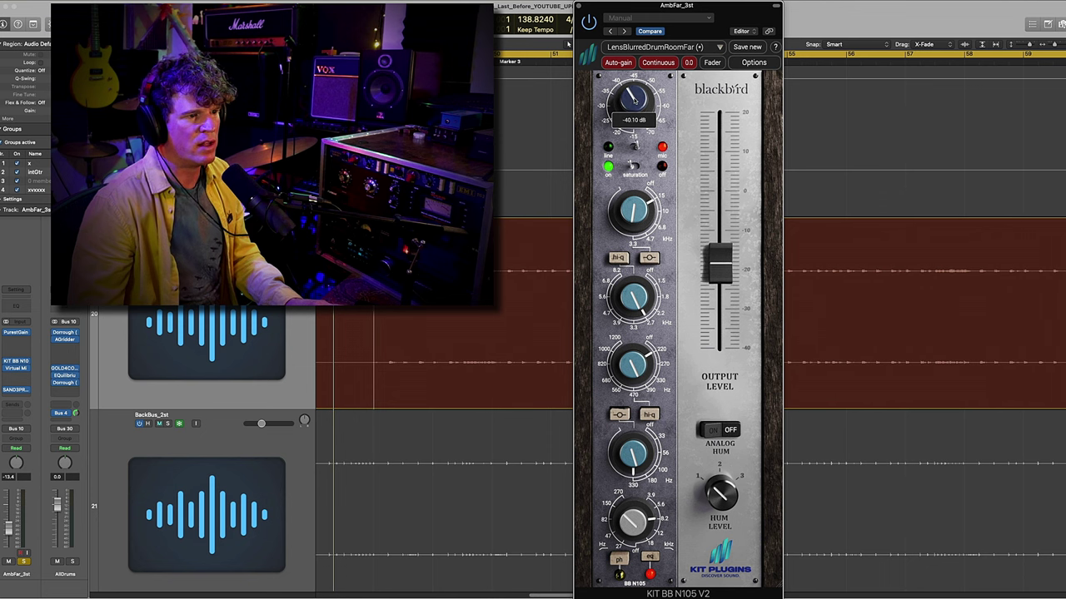
alt+click(631, 103)
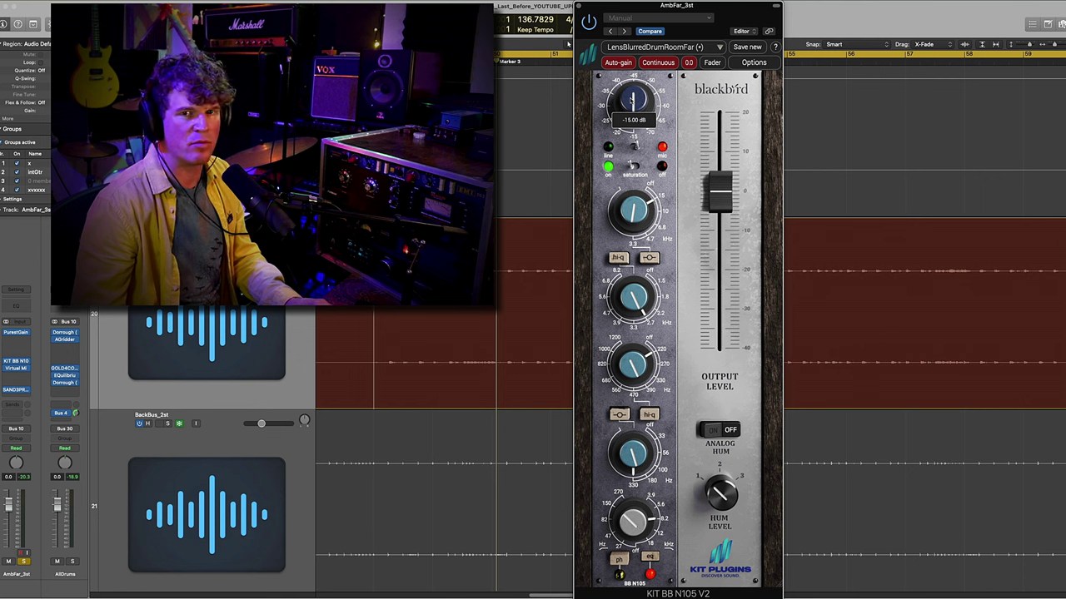
key(space)
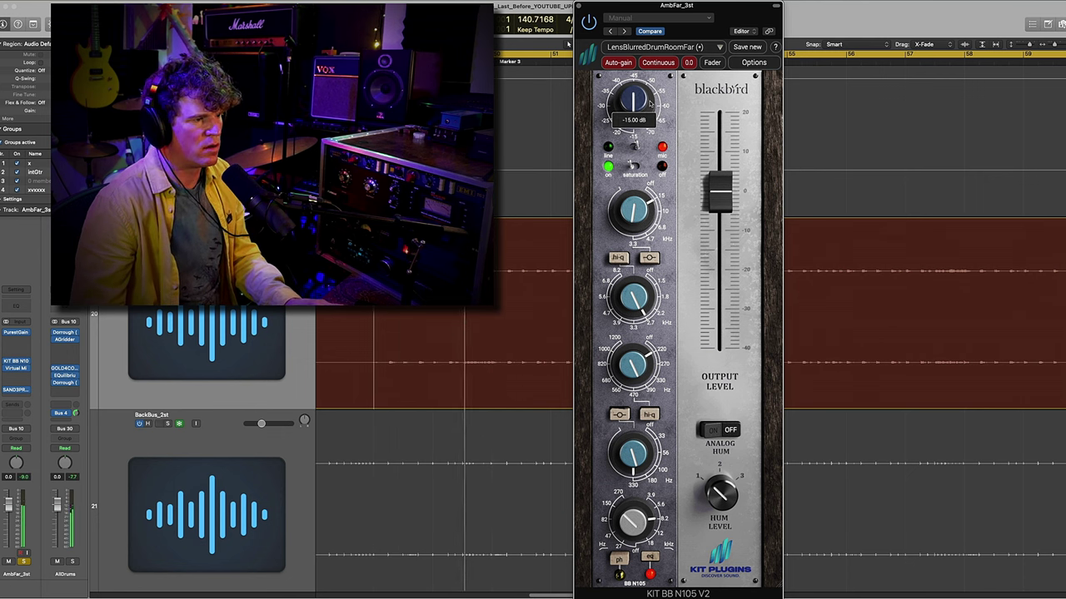
click(657, 31)
mouse_move(638, 104)
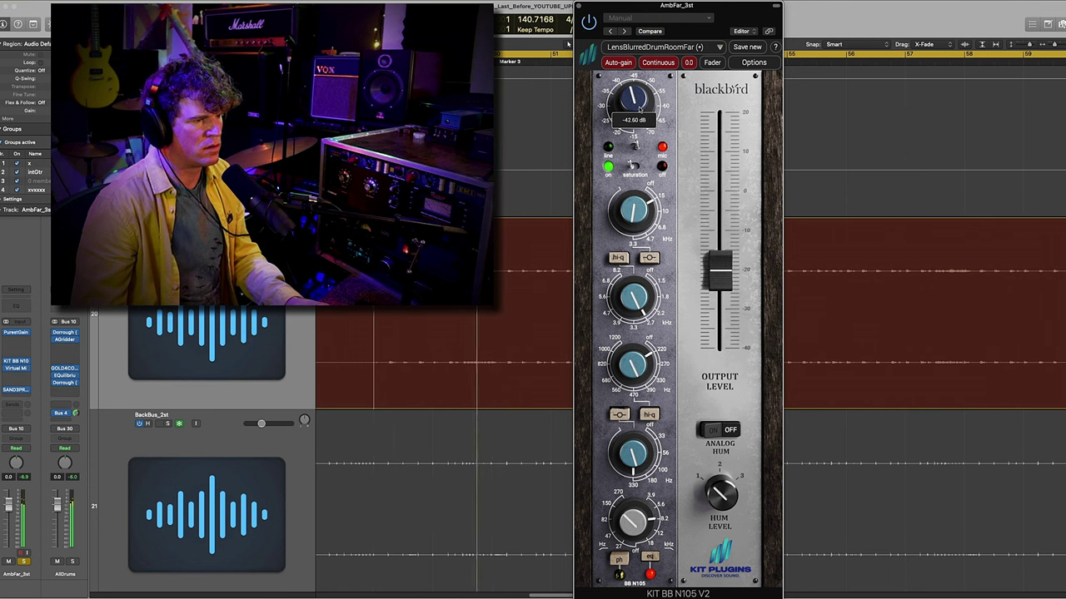
- Clear the AmbFar_3st solo, play the mix with its BB N105 preamp gain reset to -15 dB, and toggle auto-gain
key(super+a)
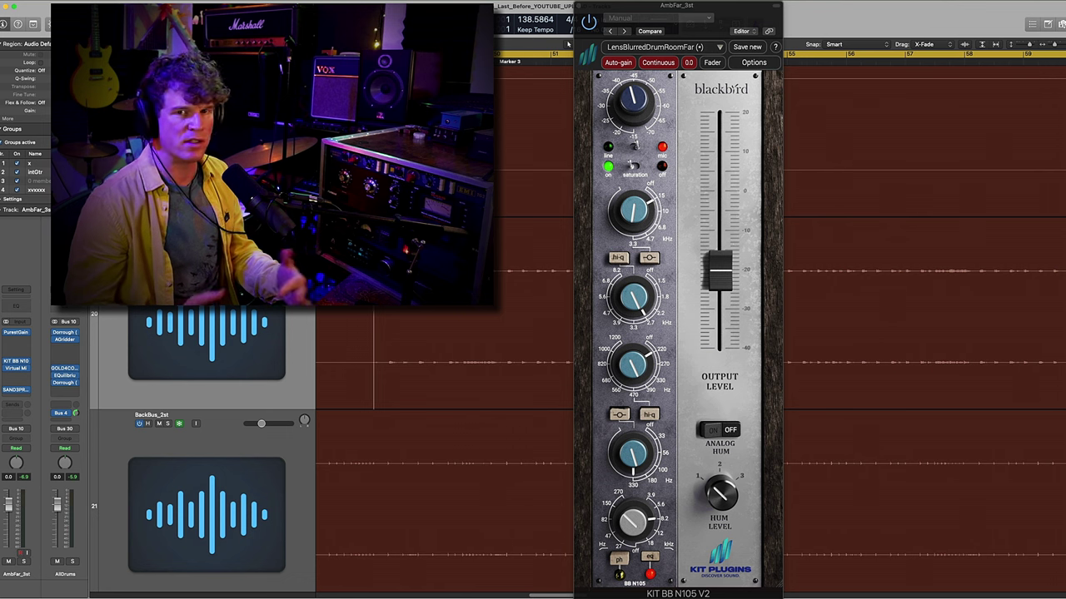
drag(623, 142, 820, 143)
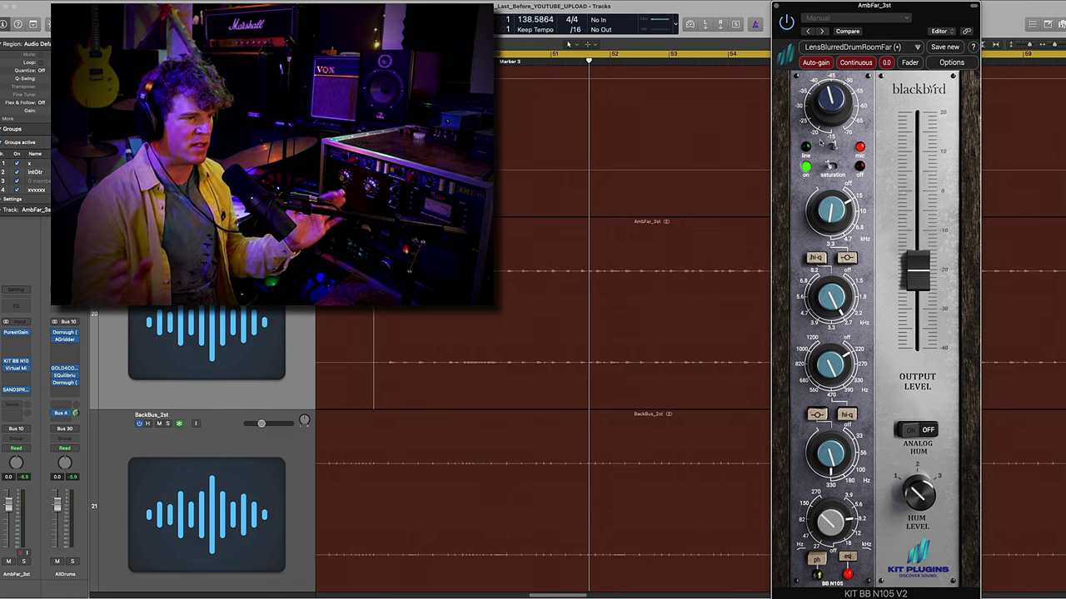
mouse_move(831, 101)
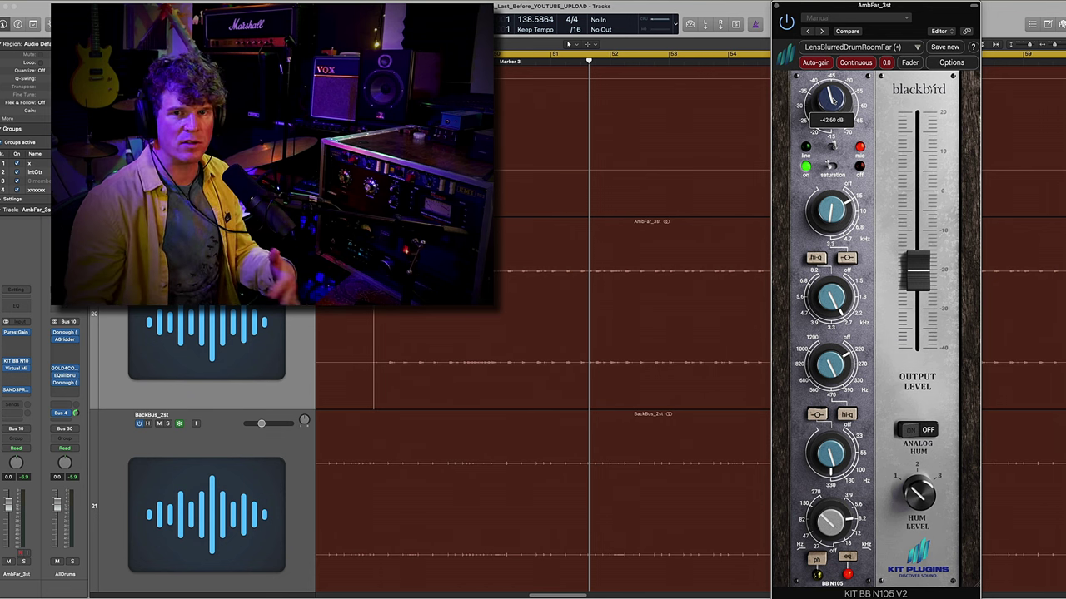
key(space)
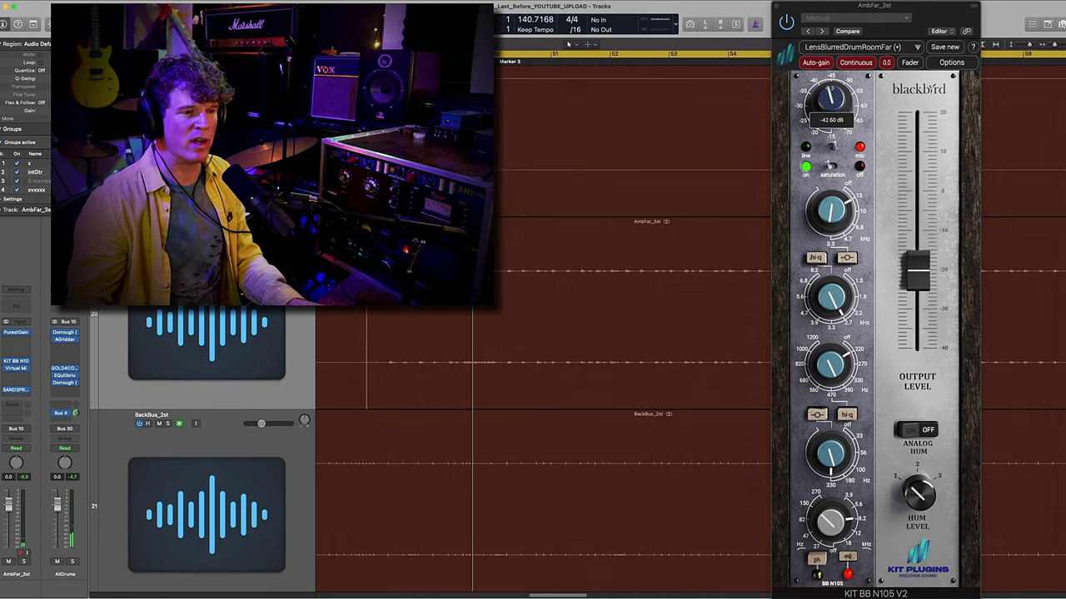
alt+click(829, 98)
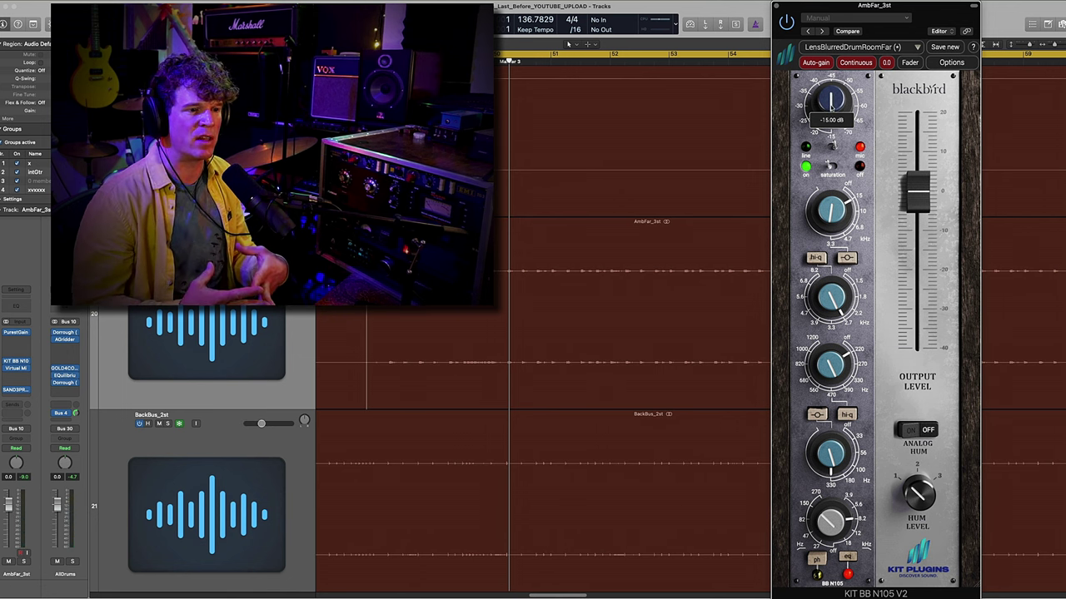
click(816, 62)
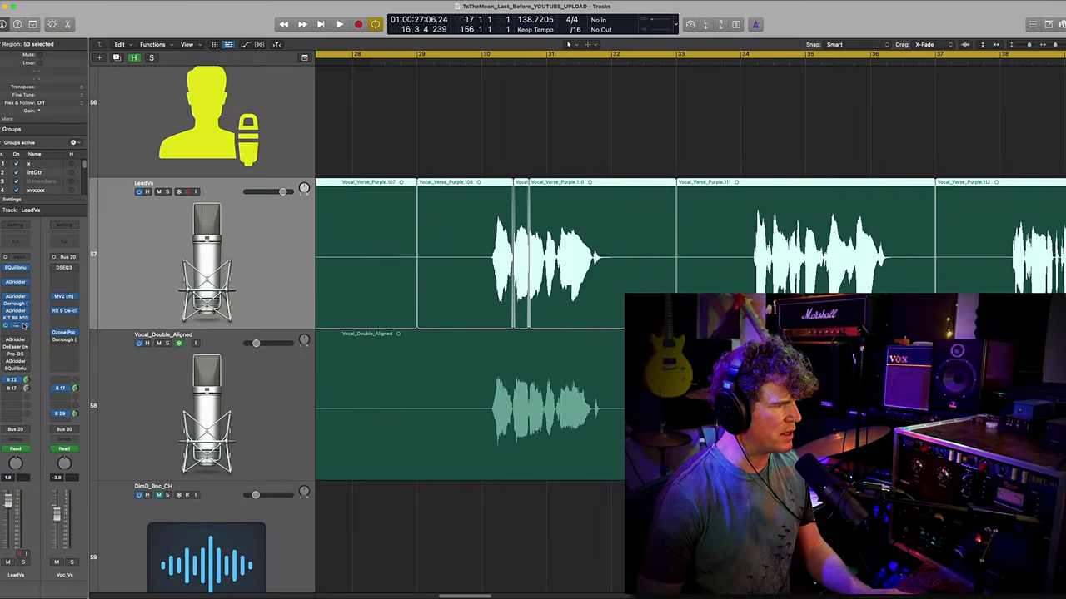
- Examine the Sand3 preamp in the AGridder insert after the KIT BB N105 on LeadVs and close its window
click(17, 327)
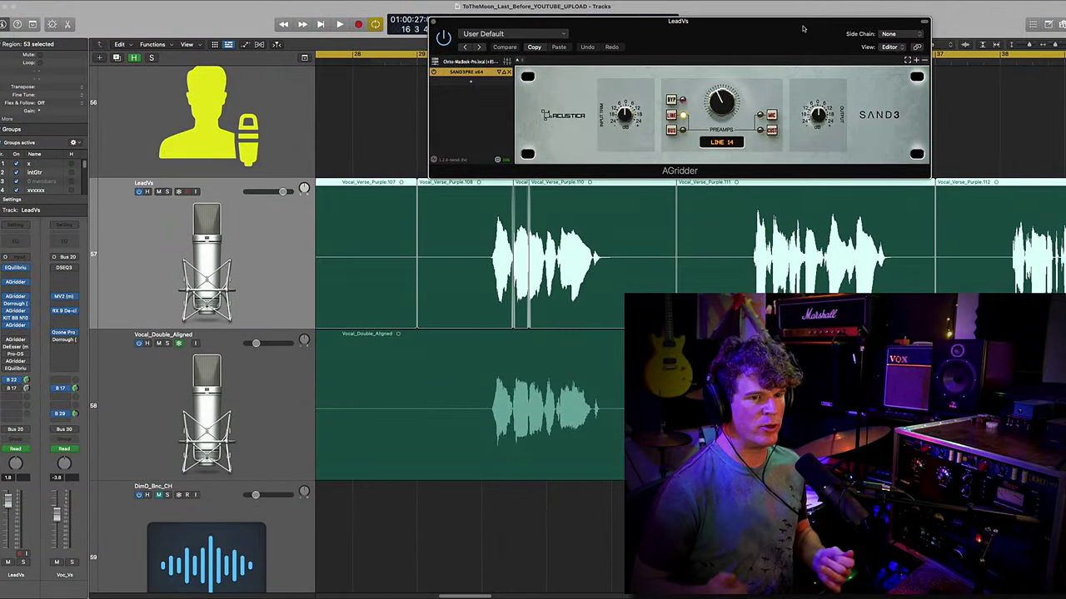
click(15, 319)
click(15, 319)
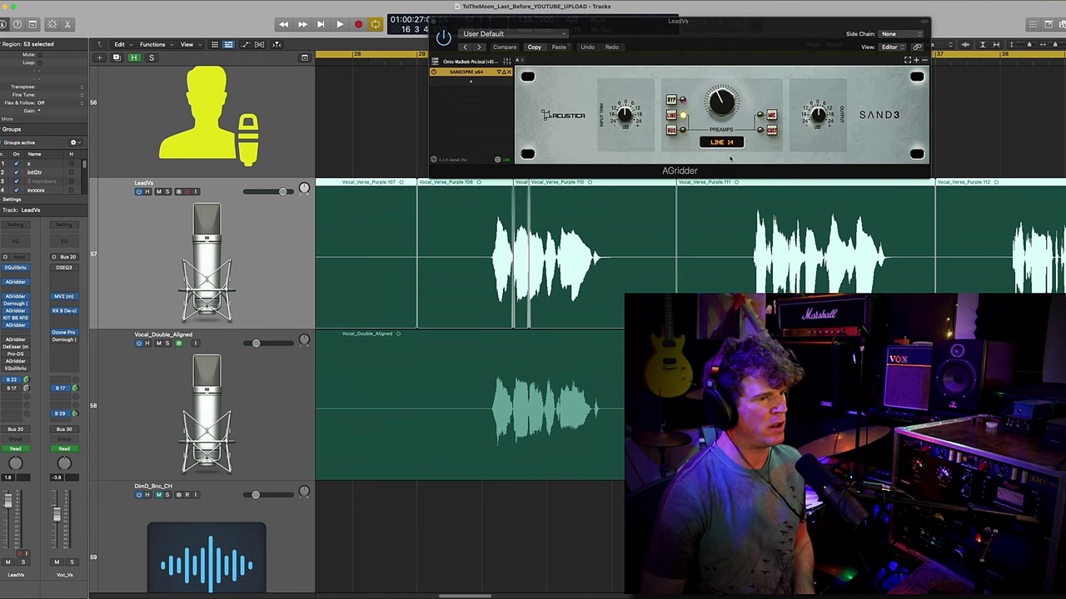
key(super+w)
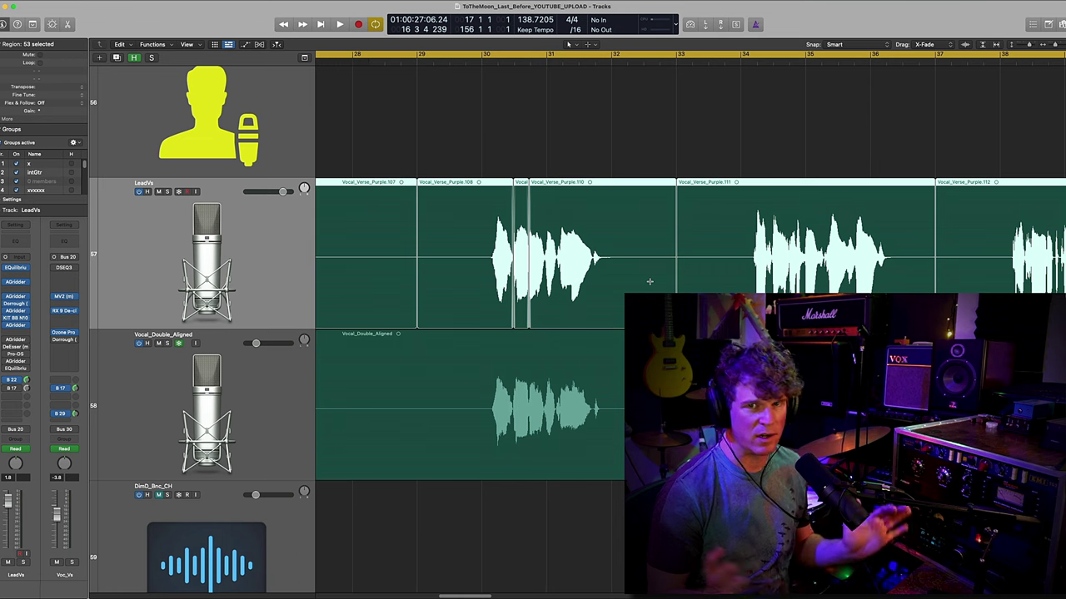
- Reopen the LeadVs Sand3 preamp window, reposition it, and review the insert chains of the drum channels in the mixer
click(15, 325)
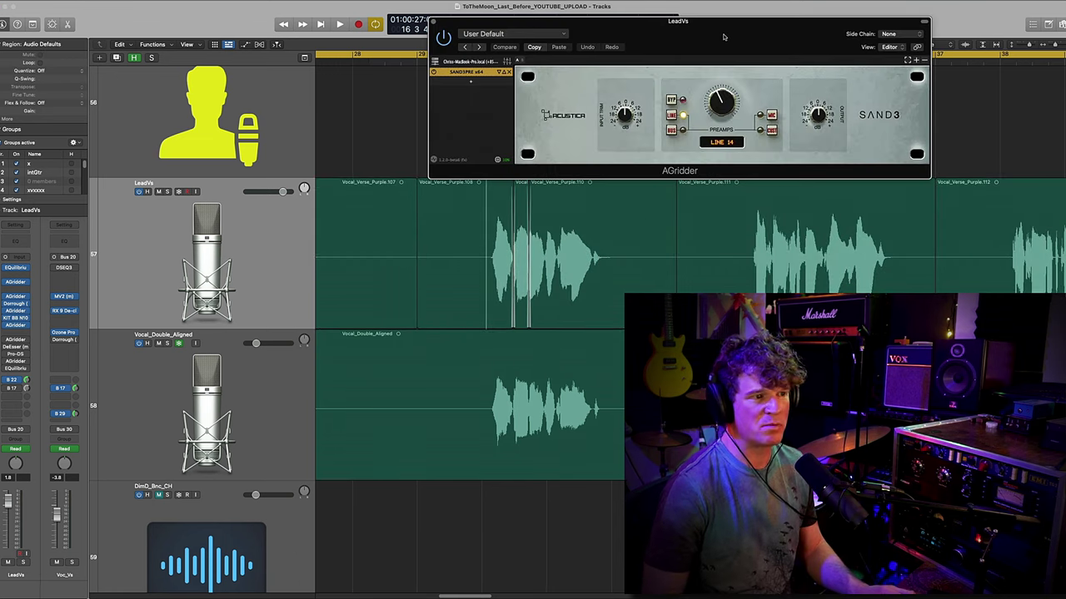
drag(723, 36, 664, 43)
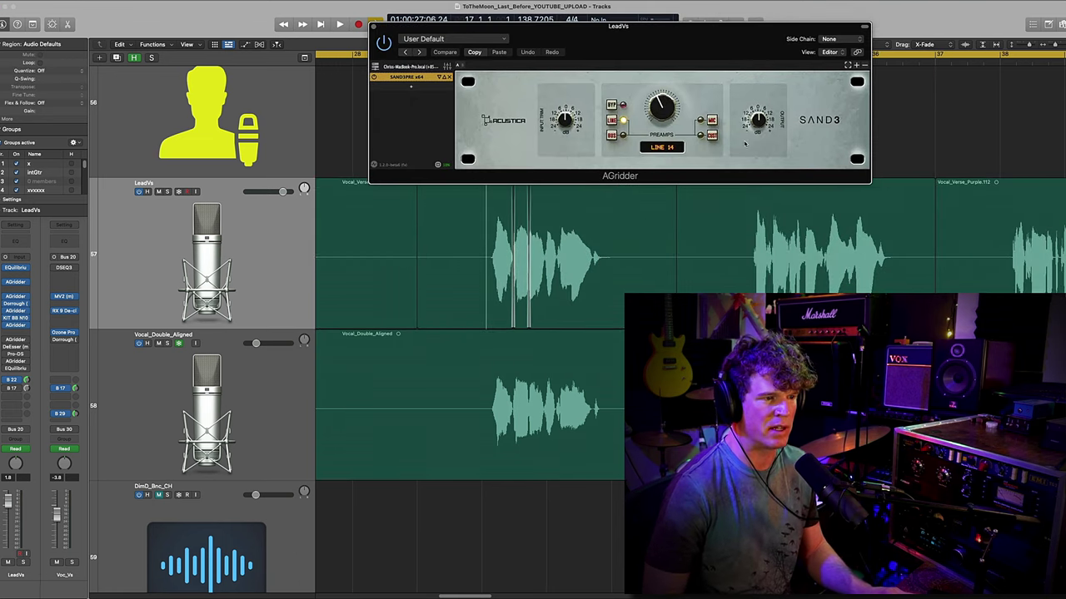
drag(664, 116, 666, 38)
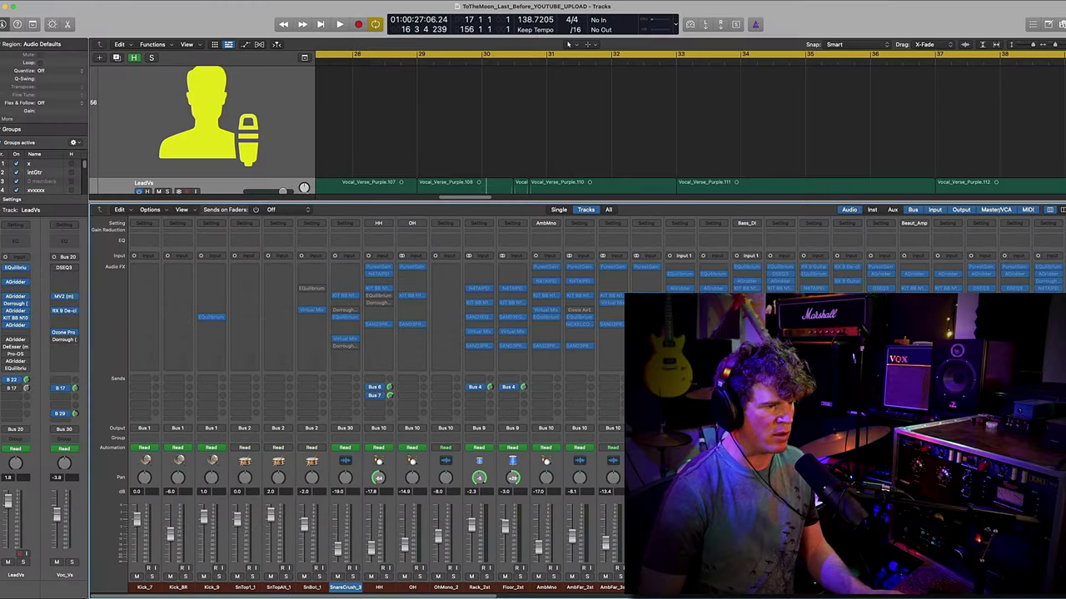
key(x)
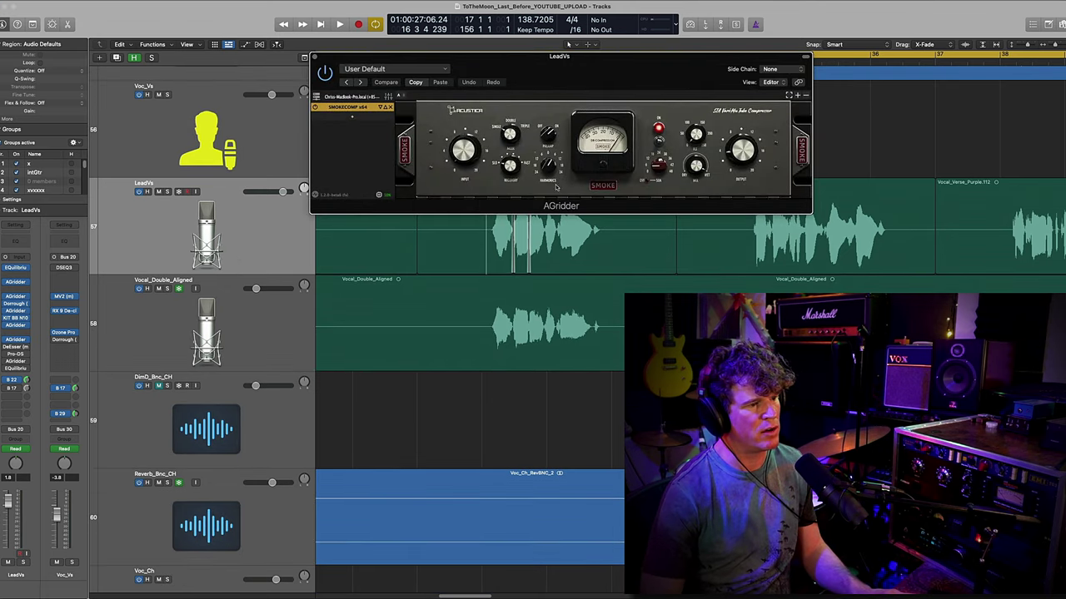
- Move the LeadVs Smoke compressor window higher, play the verse phrase within the mix, and stop playback
drag(613, 58, 608, 37)
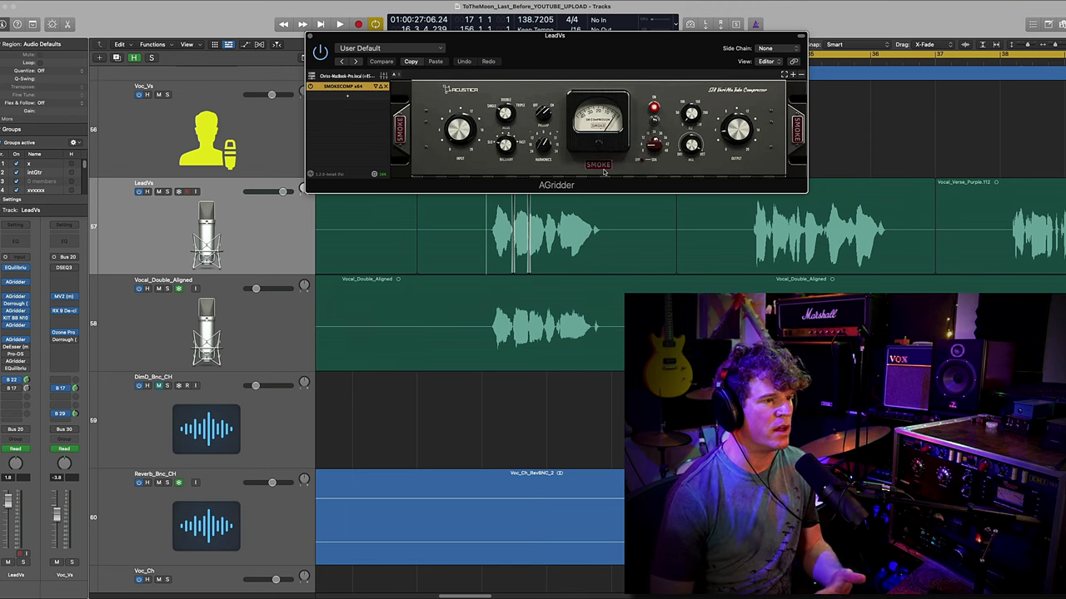
click(180, 191)
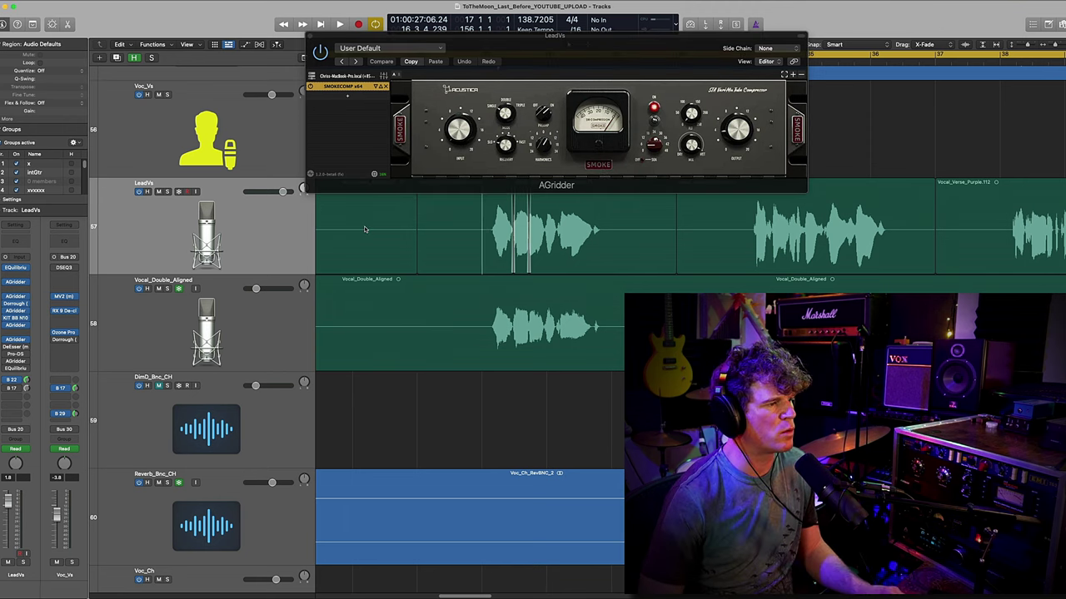
key(space)
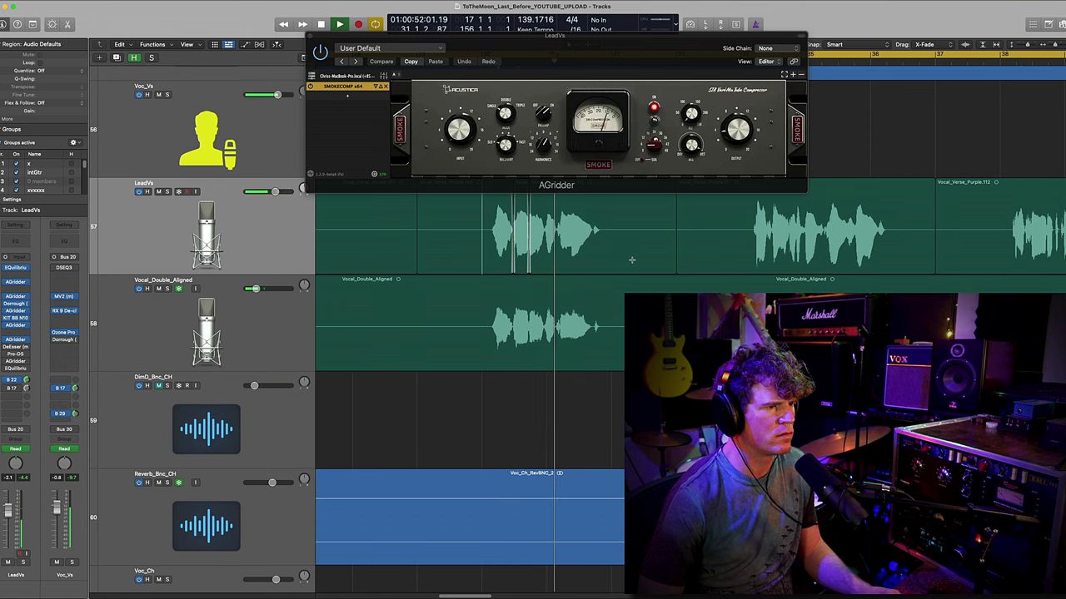
key(space)
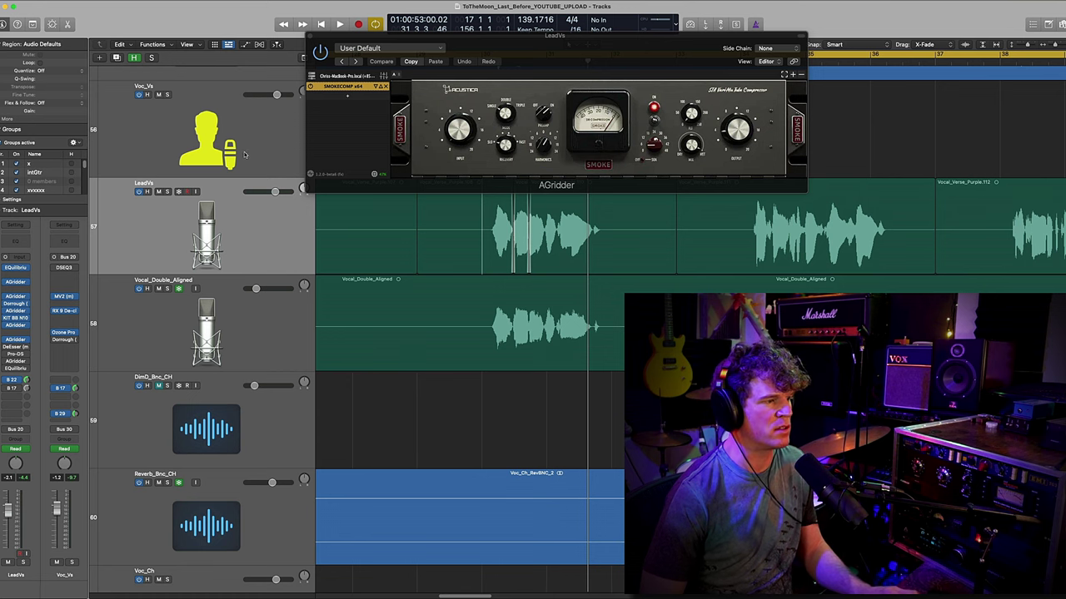
- Solo LeadVs, zoom in on the verse phrase, and replay it with the Smoke compressor window in view
click(169, 192)
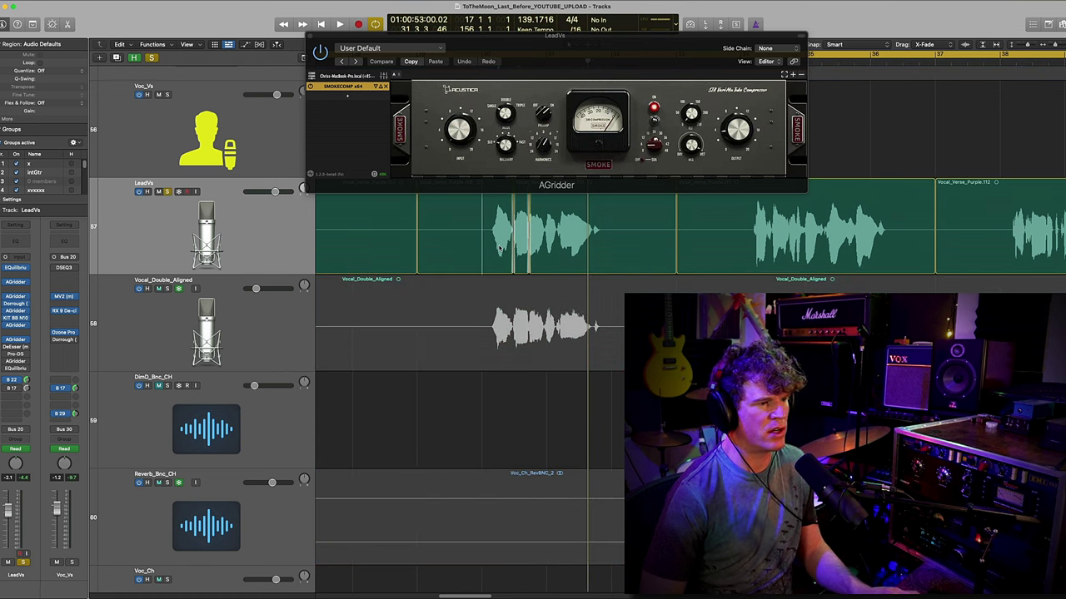
scroll(499, 248, up, 3)
drag(617, 65, 613, 48)
scroll(514, 242, up, 3)
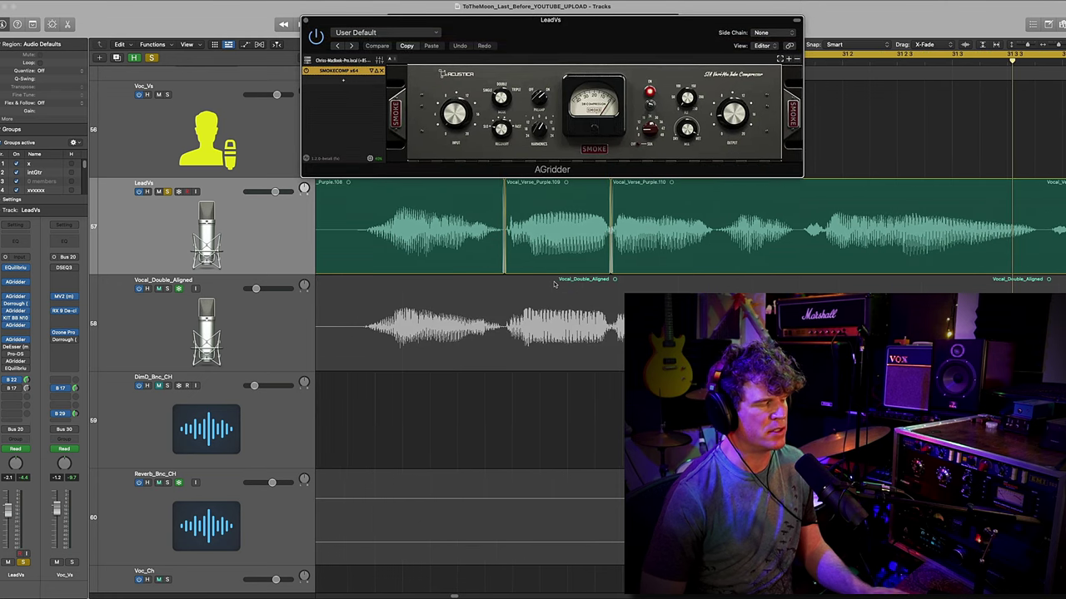
key(space)
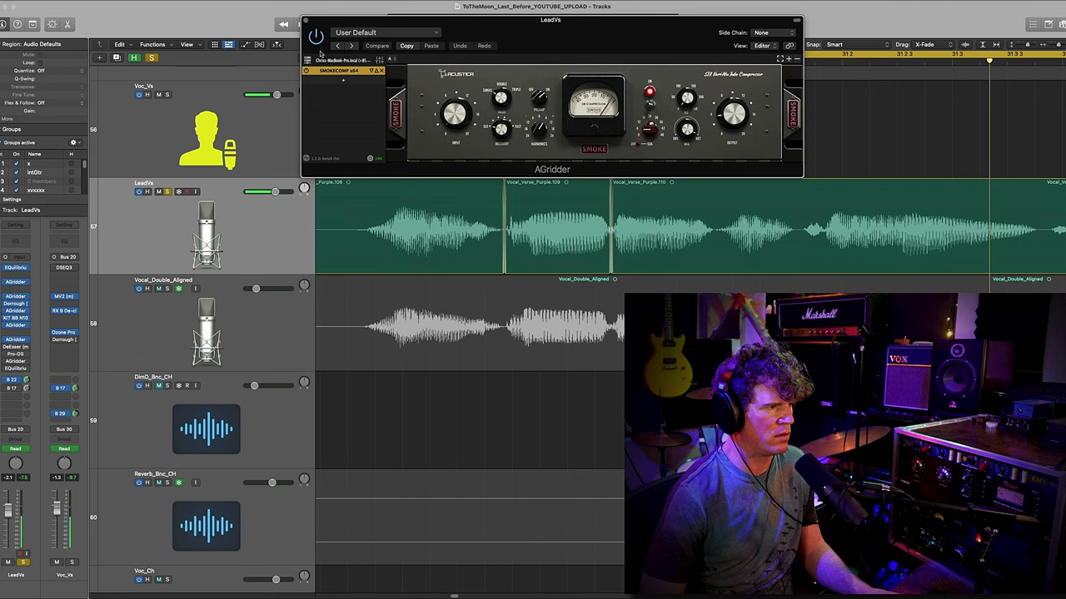
key(space)
key(space)
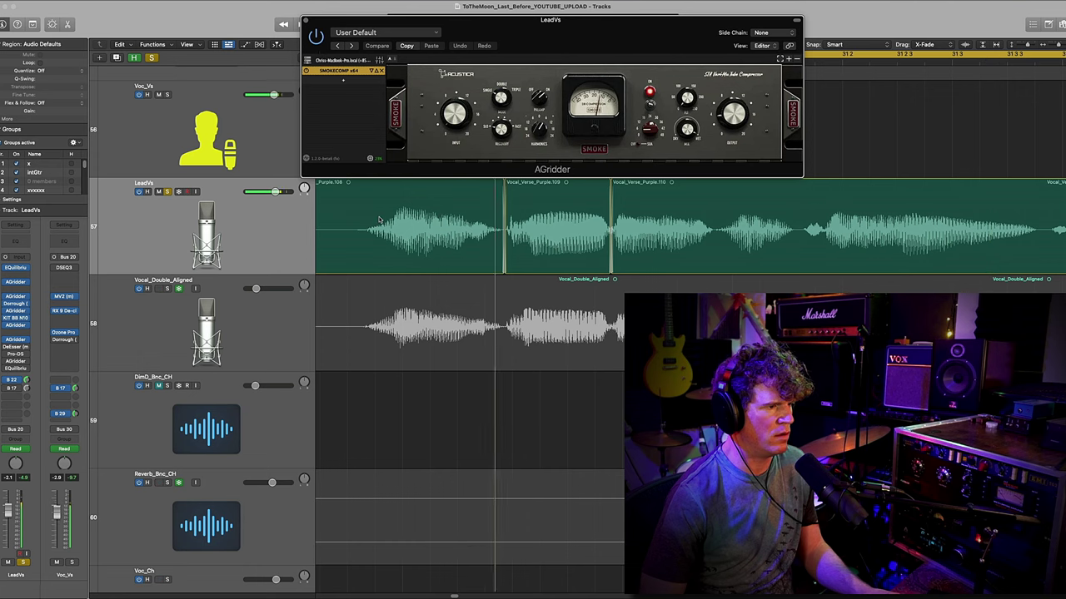
- Finish replaying the soloed verse phrase, check the LeadVs volume automation around it, and hide the automation and plug-in windows
key(super+Left)
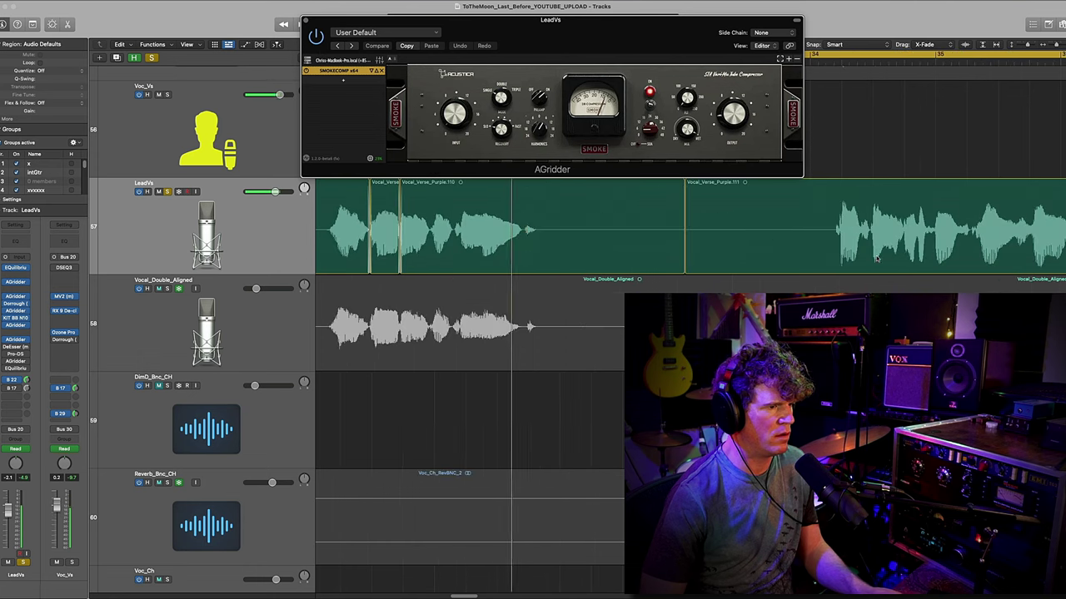
key(space)
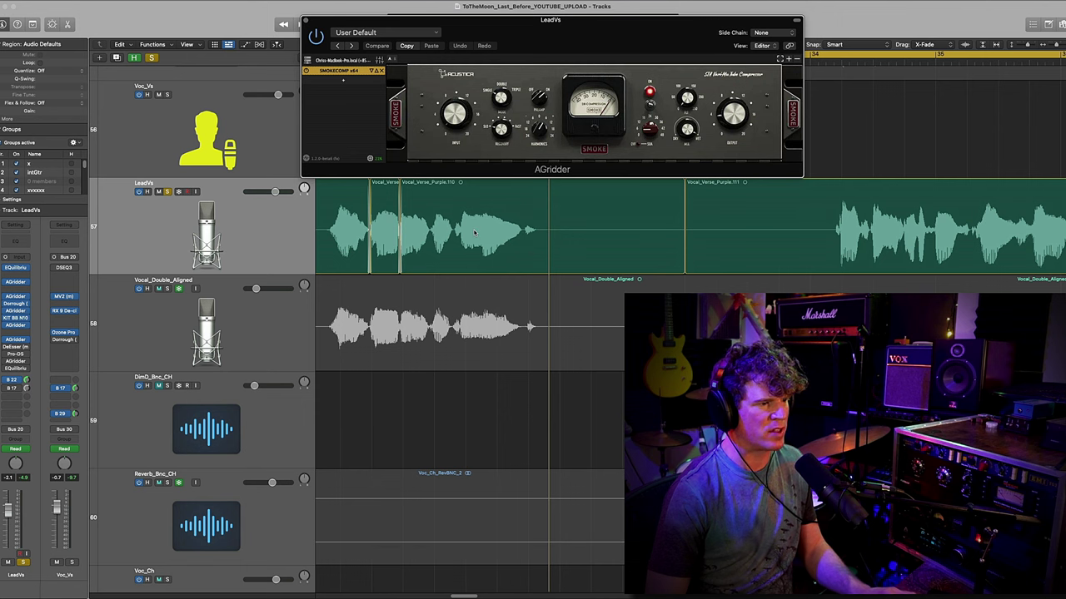
key(a)
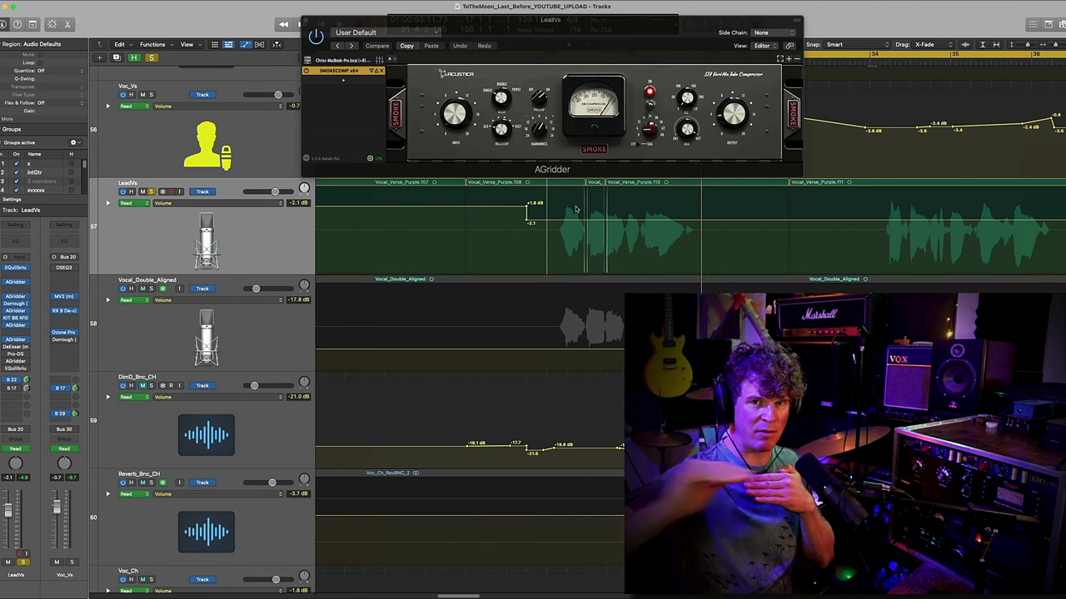
key(v)
key(a)
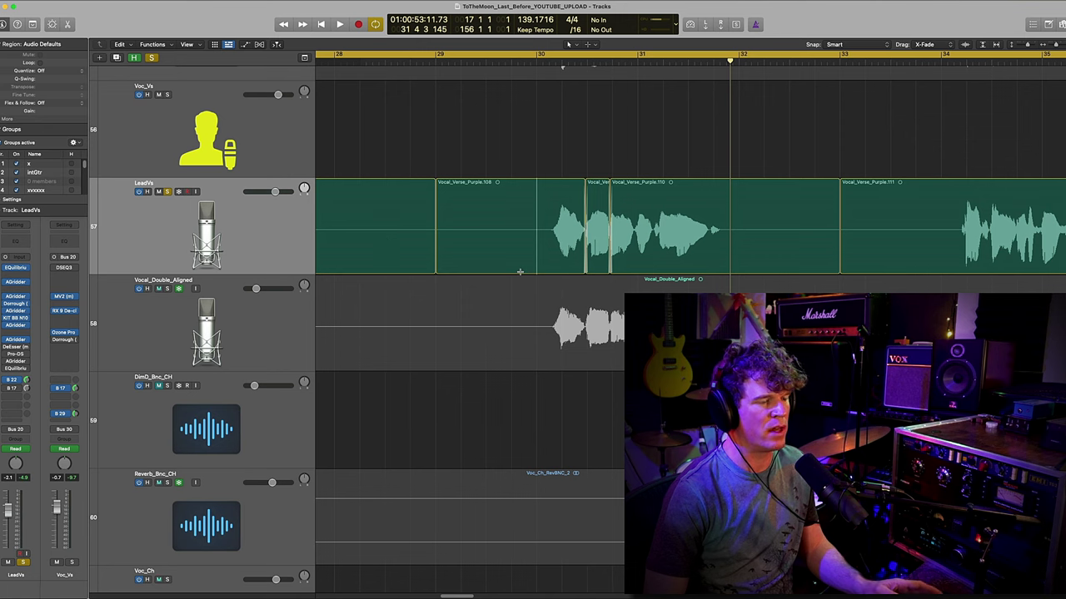
scroll(557, 281, right, 3)
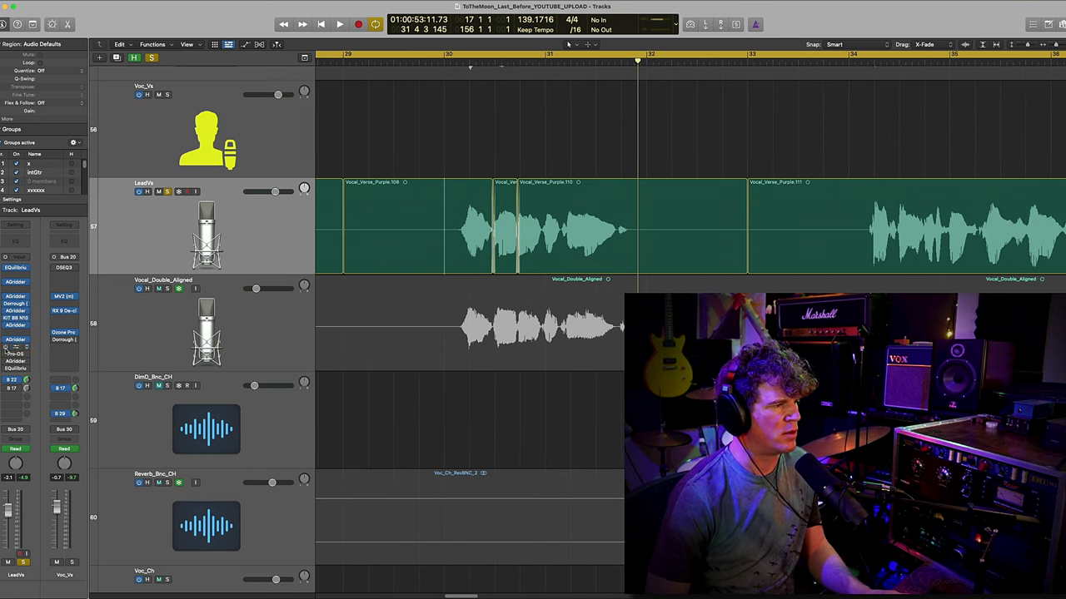
- Enable the DeEsser and Pro-DS inserts on LeadVs and arrange their windows side by side
click(15, 347)
drag(433, 122, 290, 50)
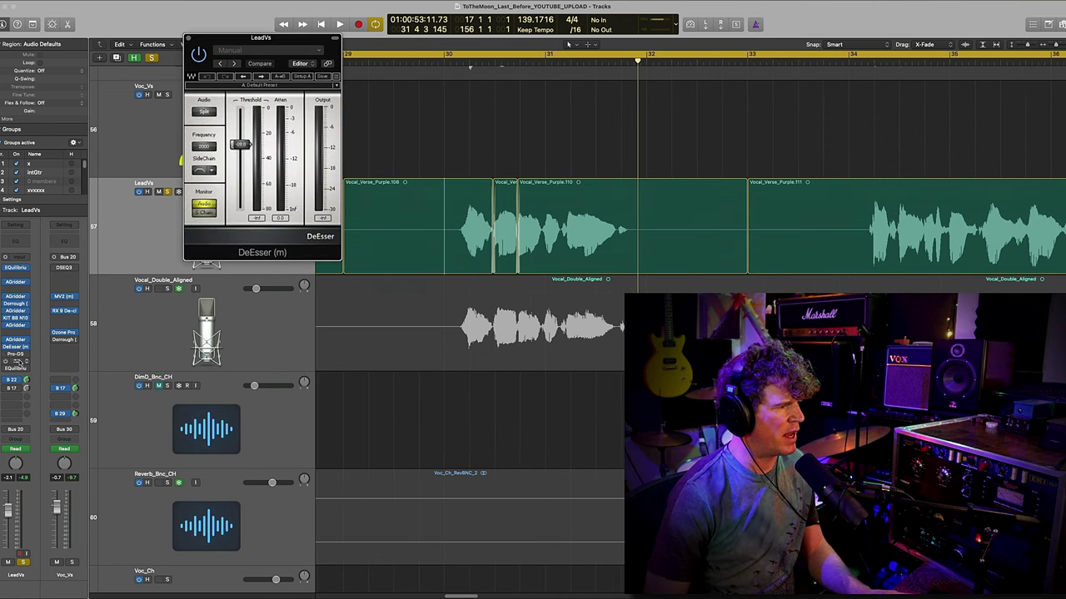
click(19, 354)
drag(564, 113, 594, 40)
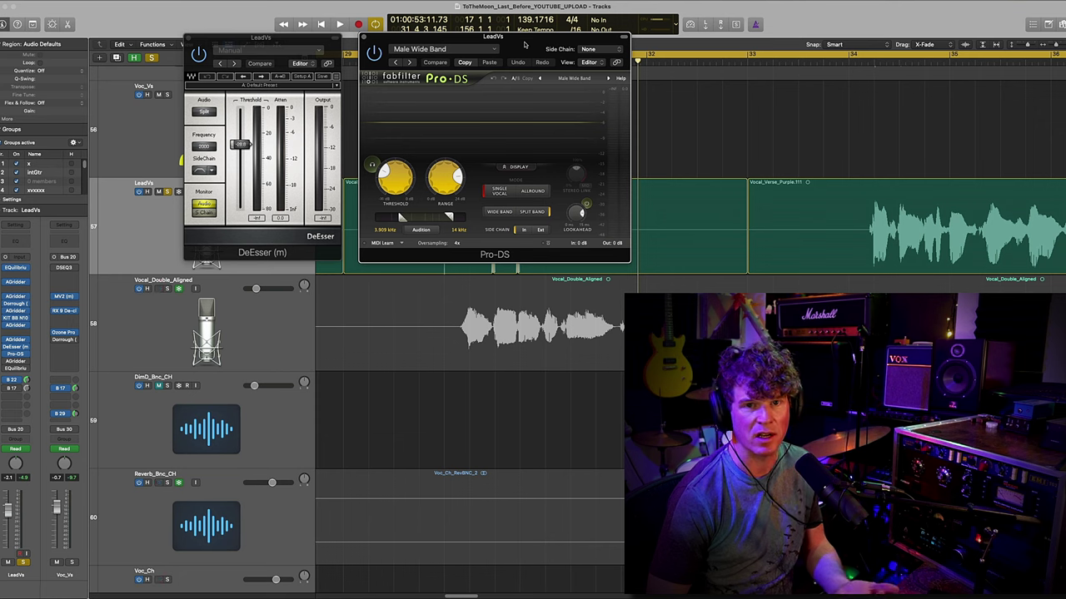
drag(524, 45, 519, 35)
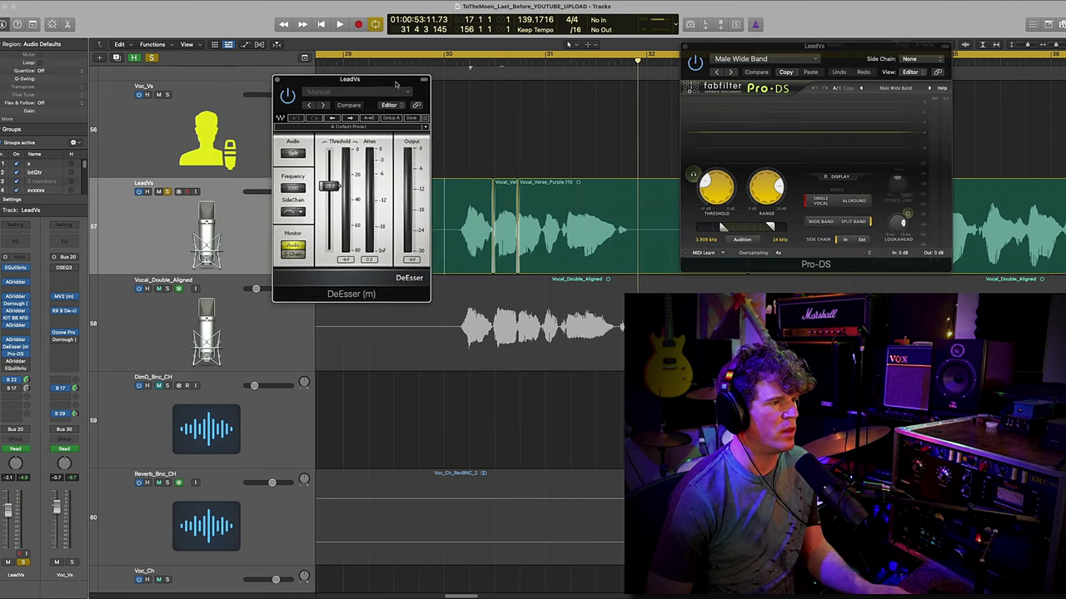
drag(396, 84, 411, 87)
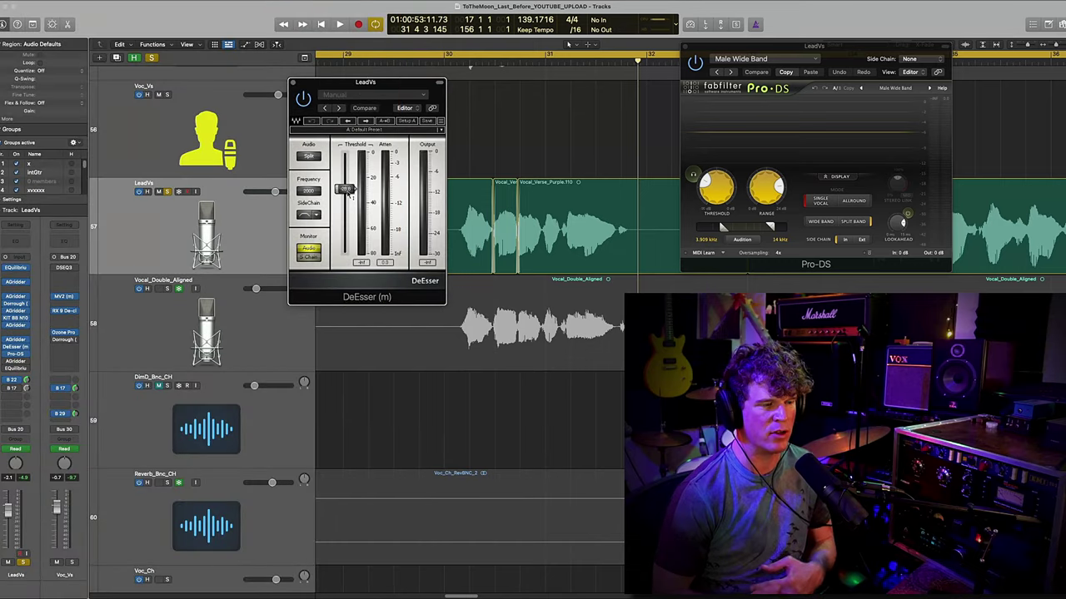
- Close the DeEsser window and compare the soloed verse phrase with Pro-DS bypassed and enabled
key(super+w)
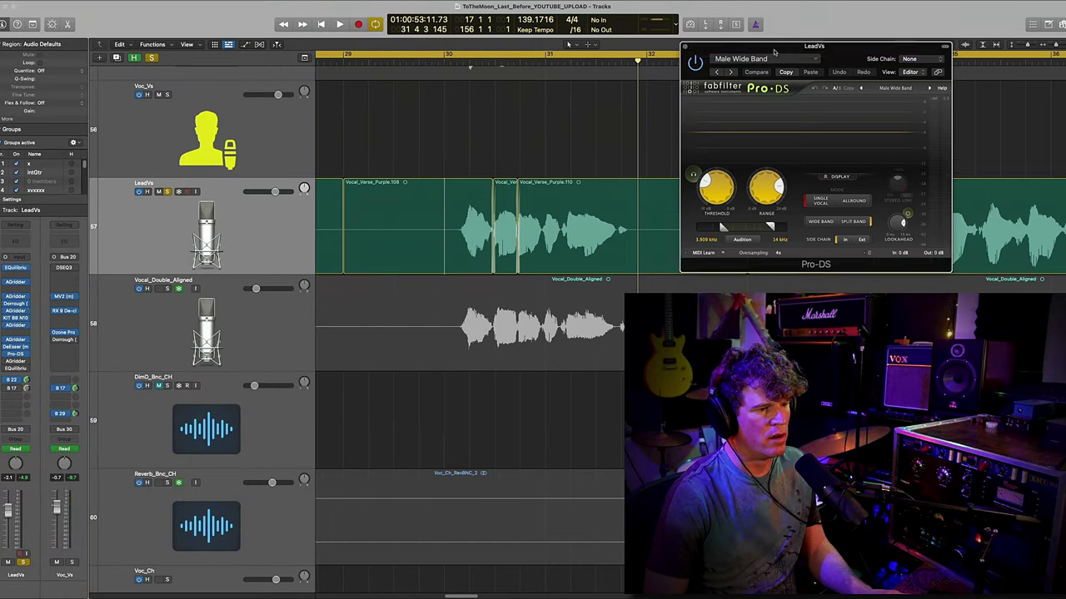
drag(773, 52, 772, 87)
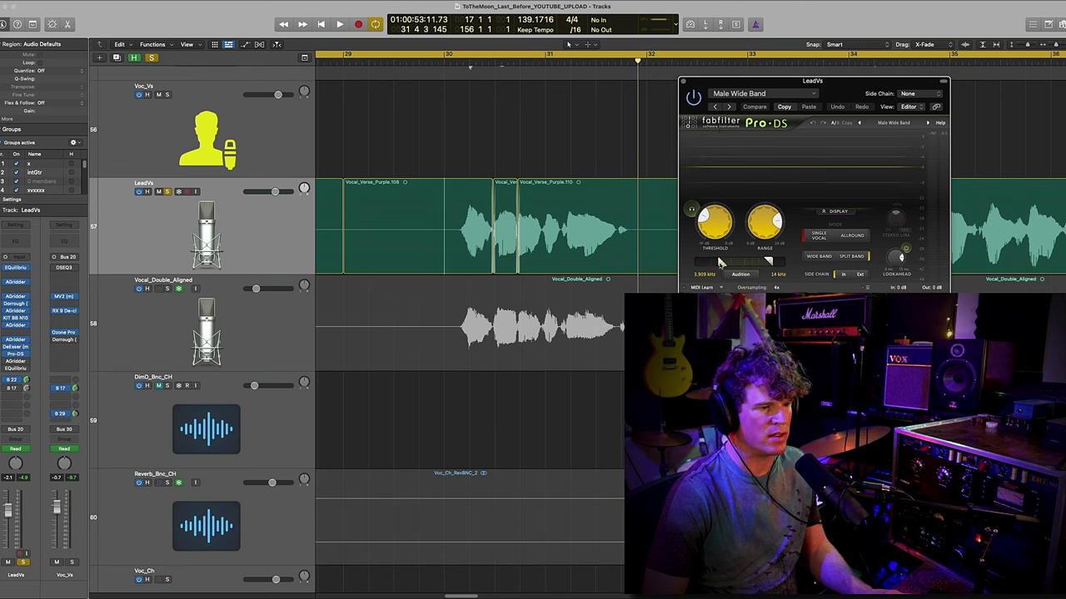
mouse_move(721, 263)
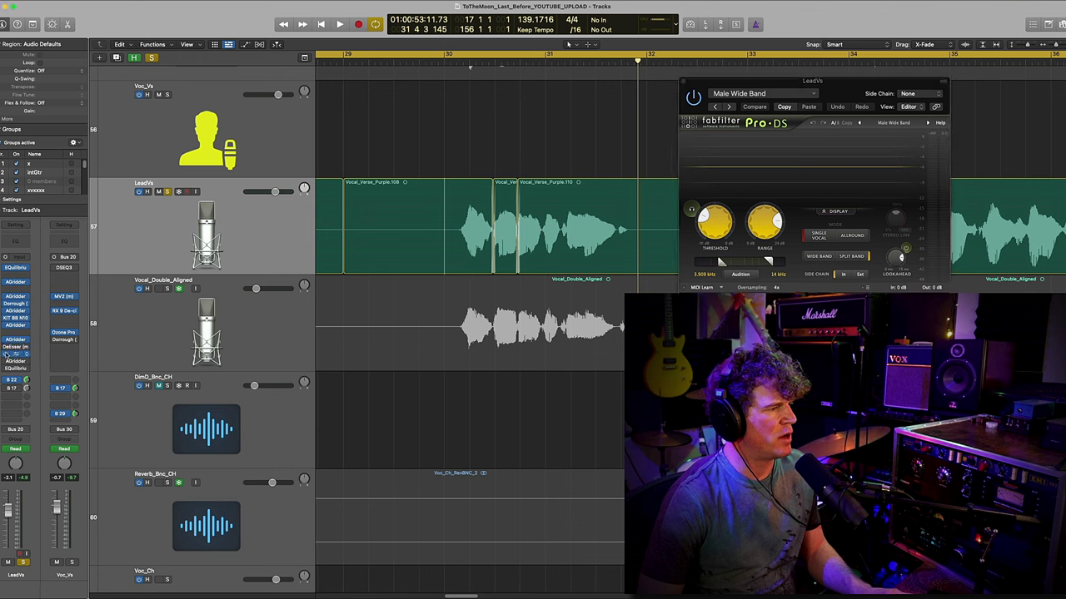
click(460, 259)
key(space)
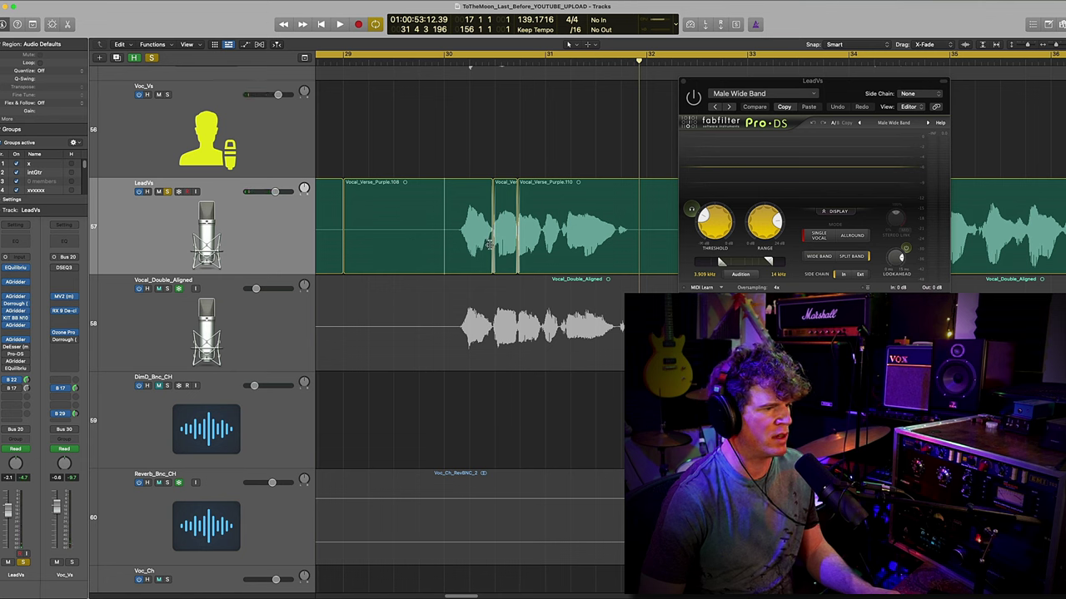
key(space)
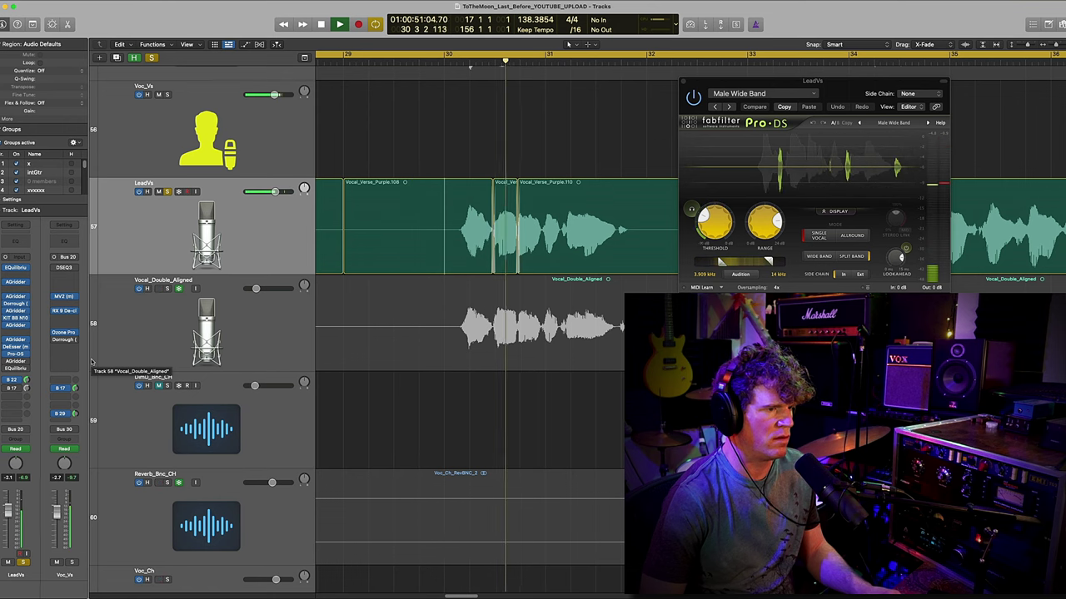
- Hide the plug-in windows, show the track automation, and place the playhead at bar 40
key(v)
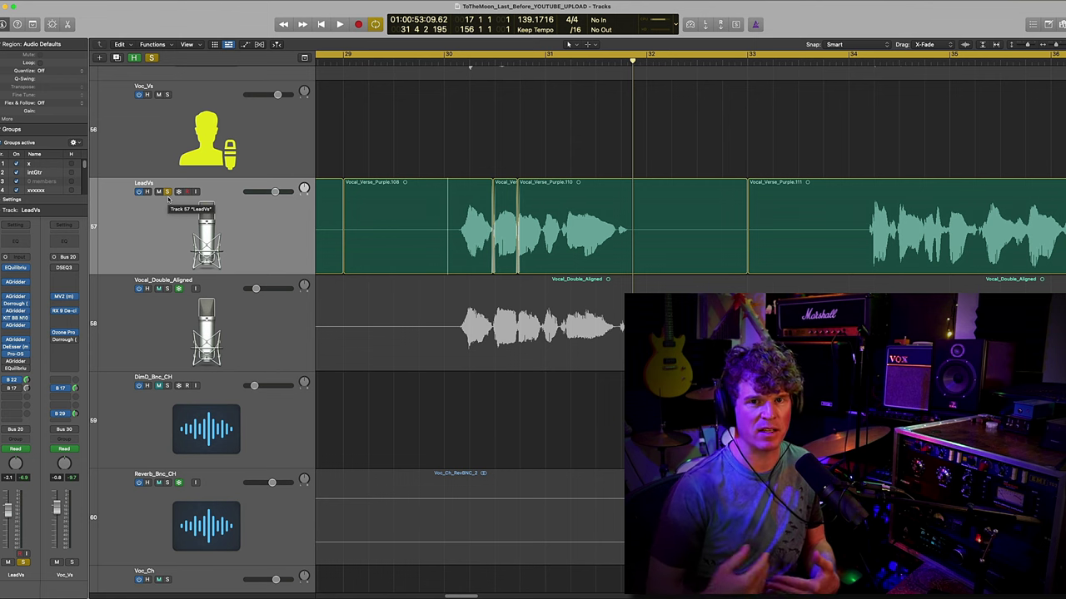
key(a)
scroll(539, 123, right, 10)
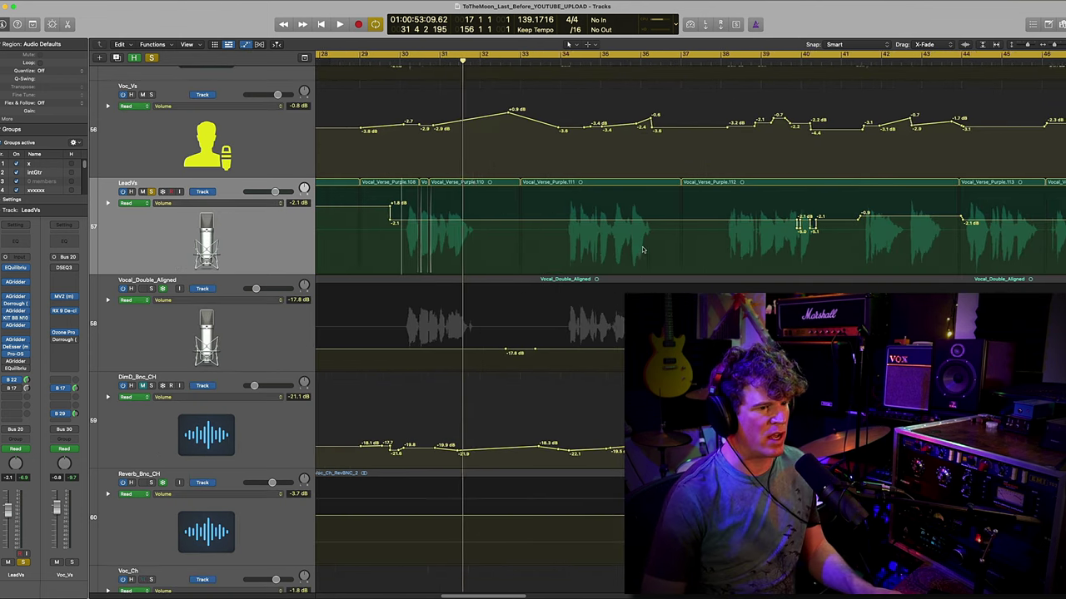
click(522, 59)
click(516, 60)
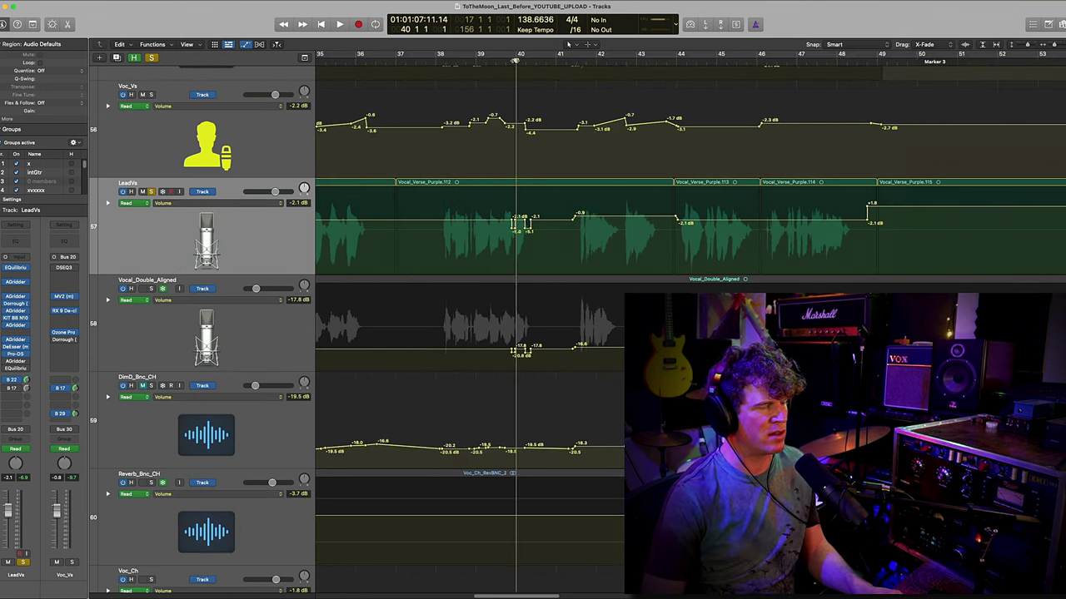
- Examine the short volume automation dips drawn on the LeadVs phrase around bar 40
scroll(518, 89, up, 5)
scroll(538, 263, up, 3)
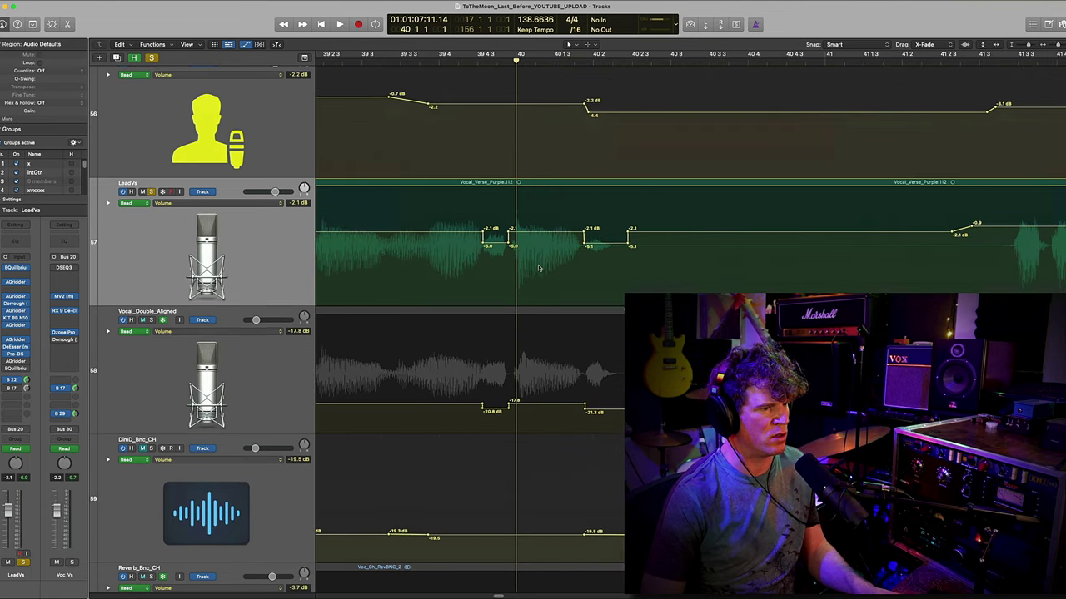
scroll(538, 264, up, 5)
scroll(538, 269, right, 5)
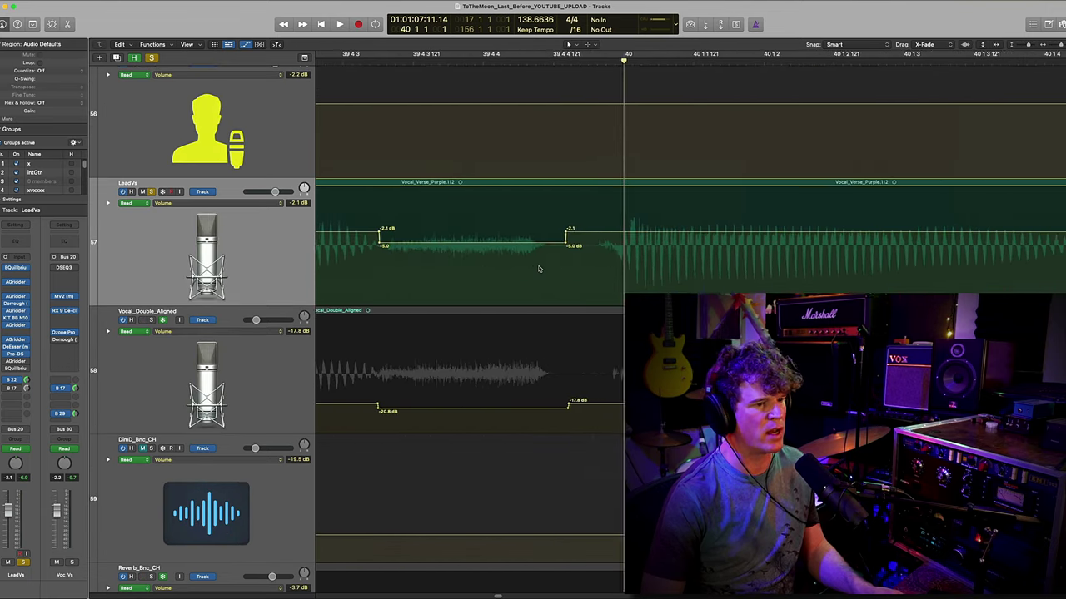
scroll(533, 271, up, 2)
scroll(526, 275, down, 2)
scroll(526, 275, left, 2)
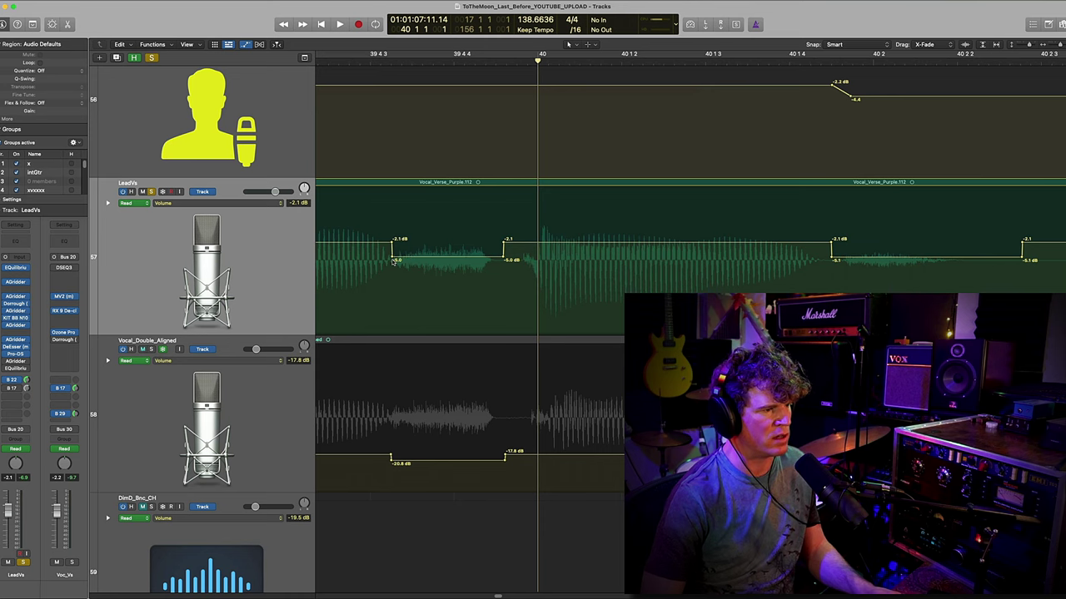
scroll(395, 262, left, 1)
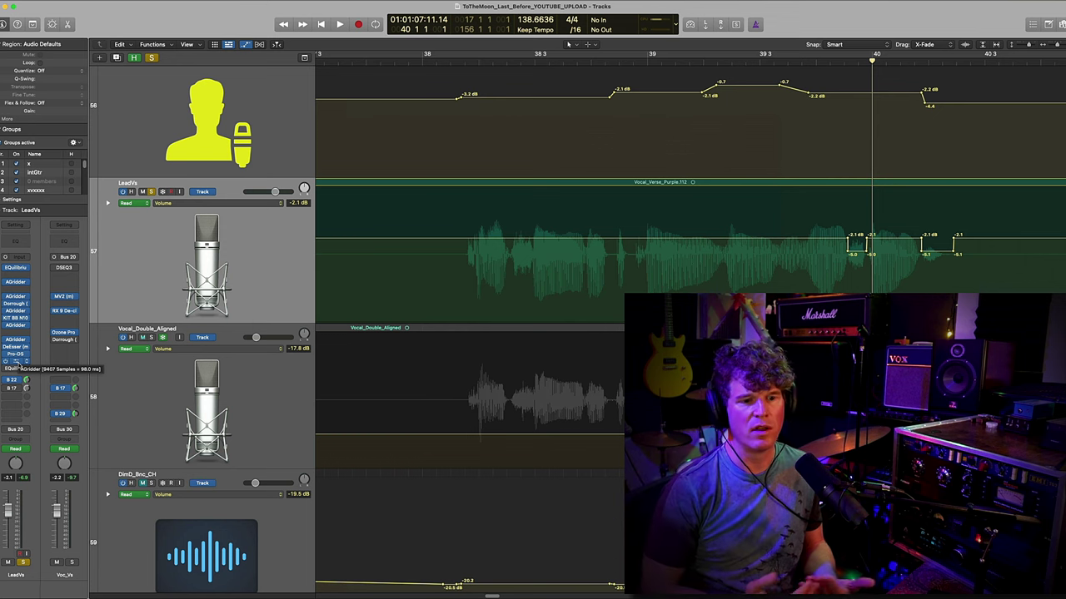
- Enable the Smoke EQ in the LeadVs AGridder insert, view it alongside the Smoke compressor, and close both windows
click(17, 362)
drag(591, 118, 591, 35)
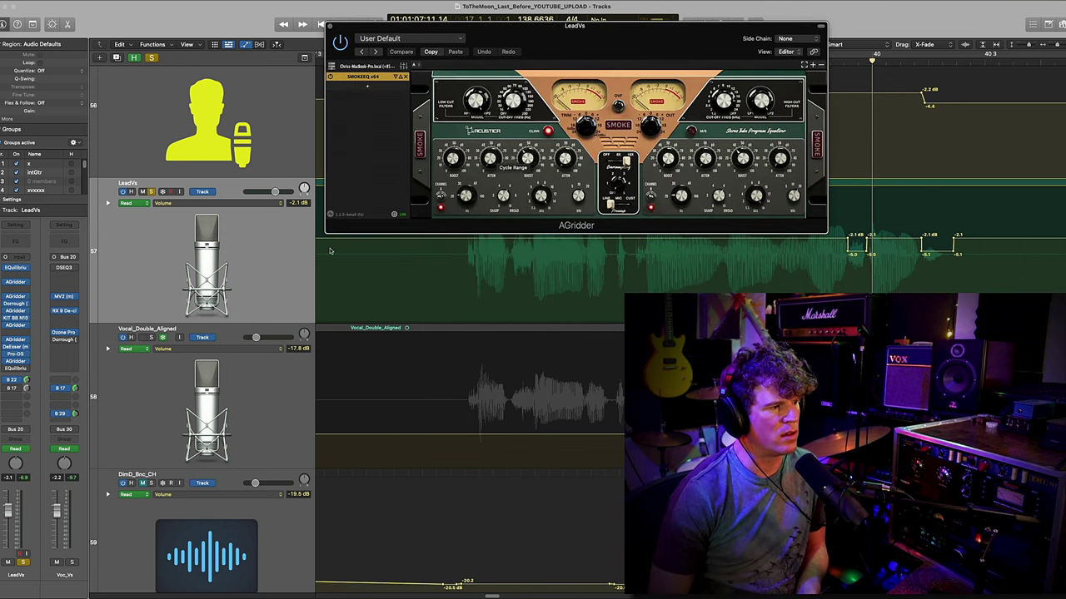
click(15, 326)
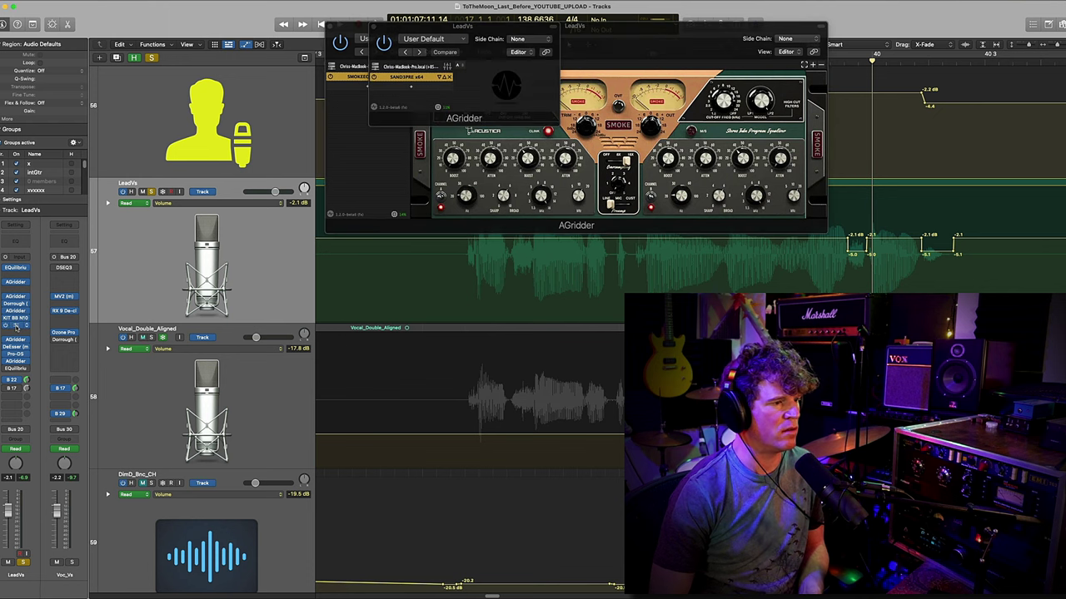
click(15, 326)
click(17, 341)
drag(472, 32, 487, 253)
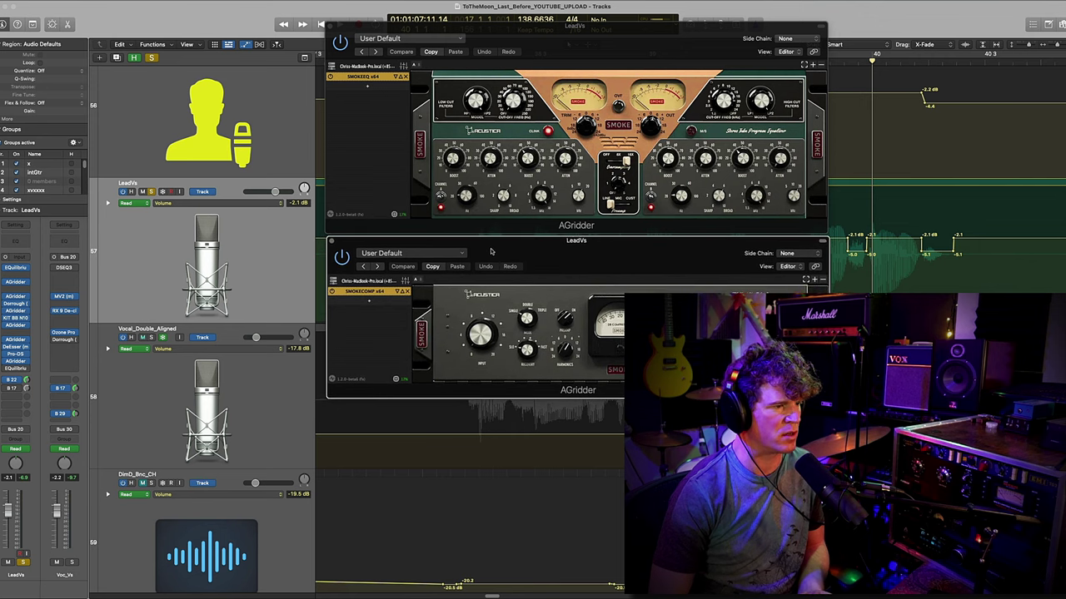
click(331, 242)
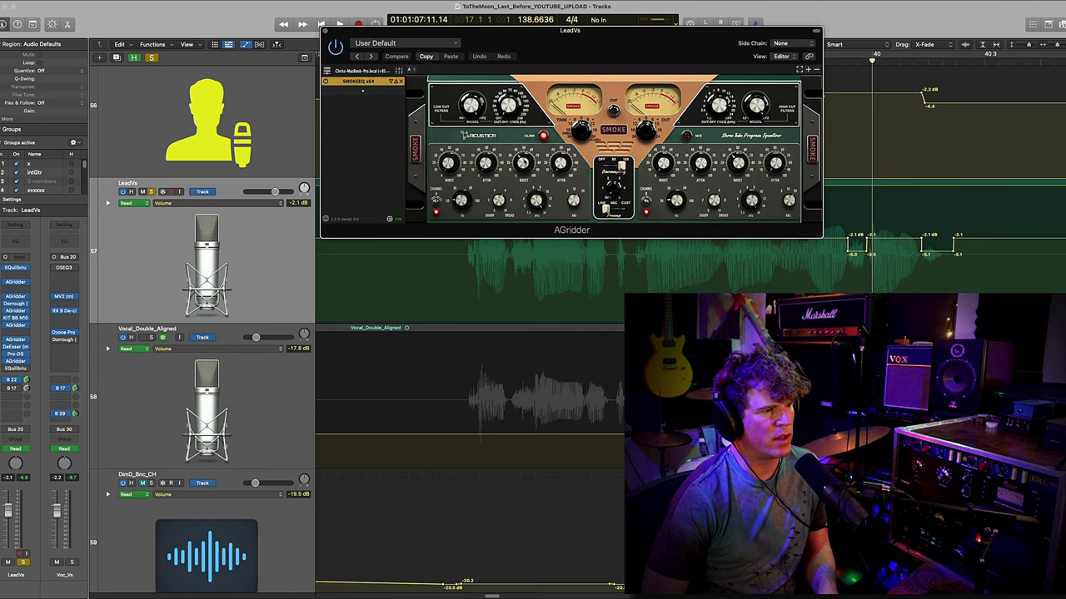
click(325, 32)
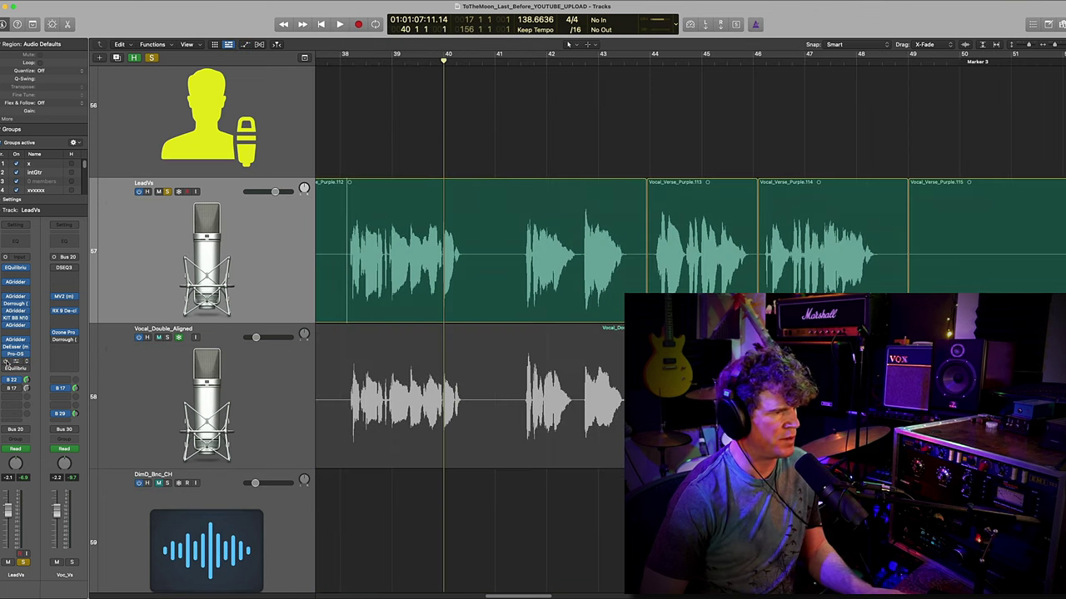
- Play the soloed verse phrase with the LeadVs Smoke EQ bypassed and again with it enabled
key(space)
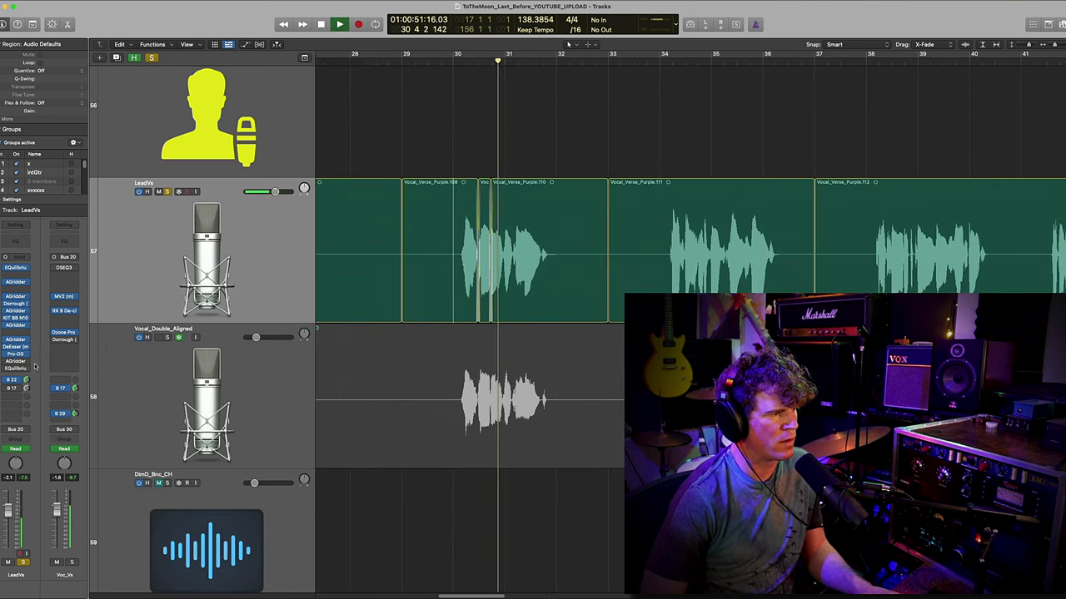
key(space)
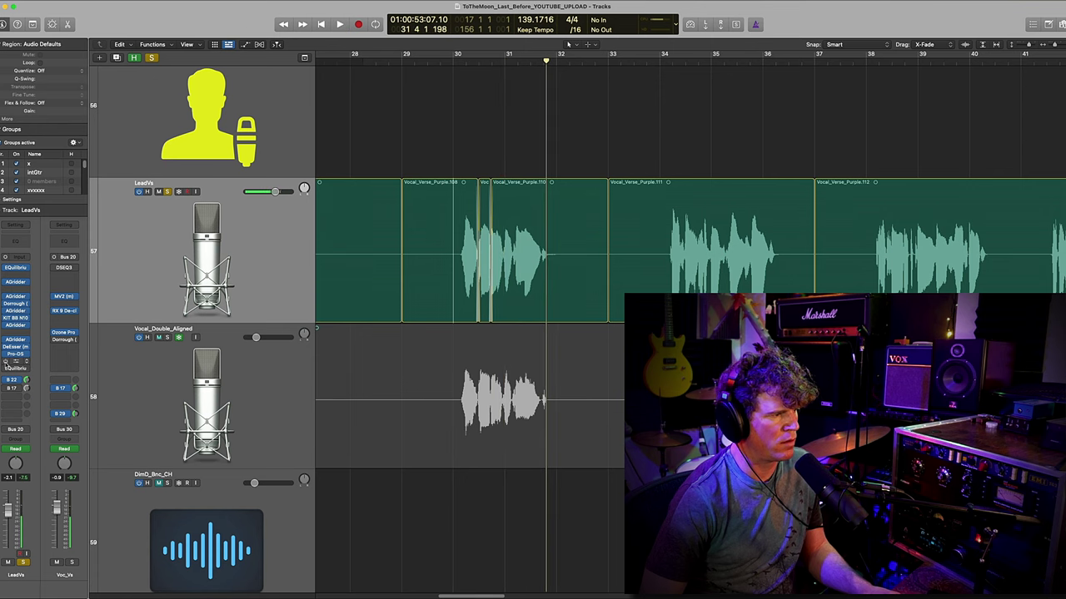
key(space)
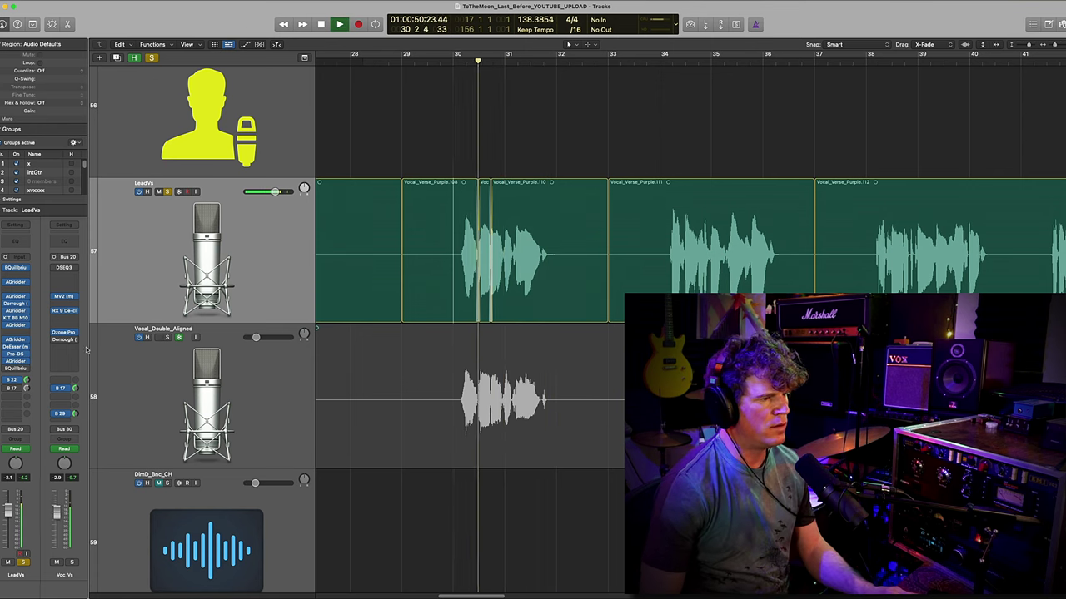
key(space)
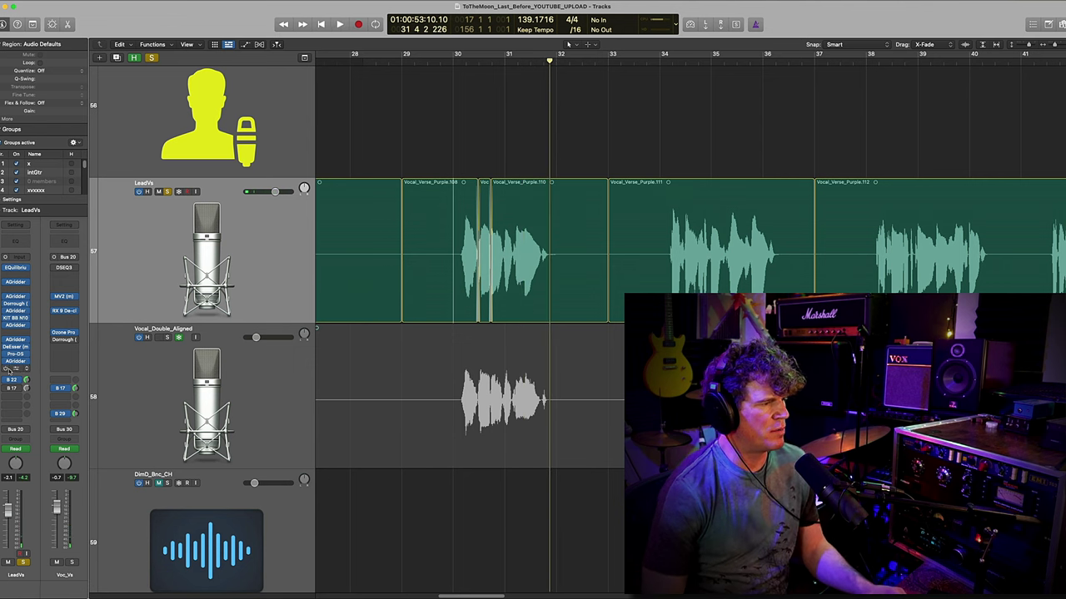
- Enable the final EQuilibrium insert on LeadVs, examine its low-frequency curve, and close its window
click(15, 367)
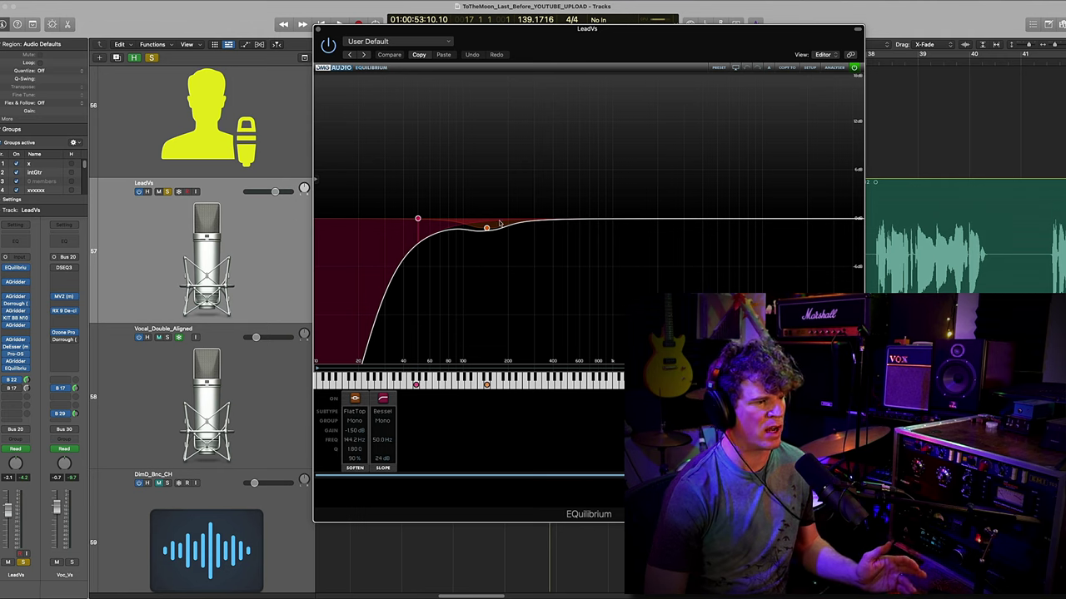
click(319, 29)
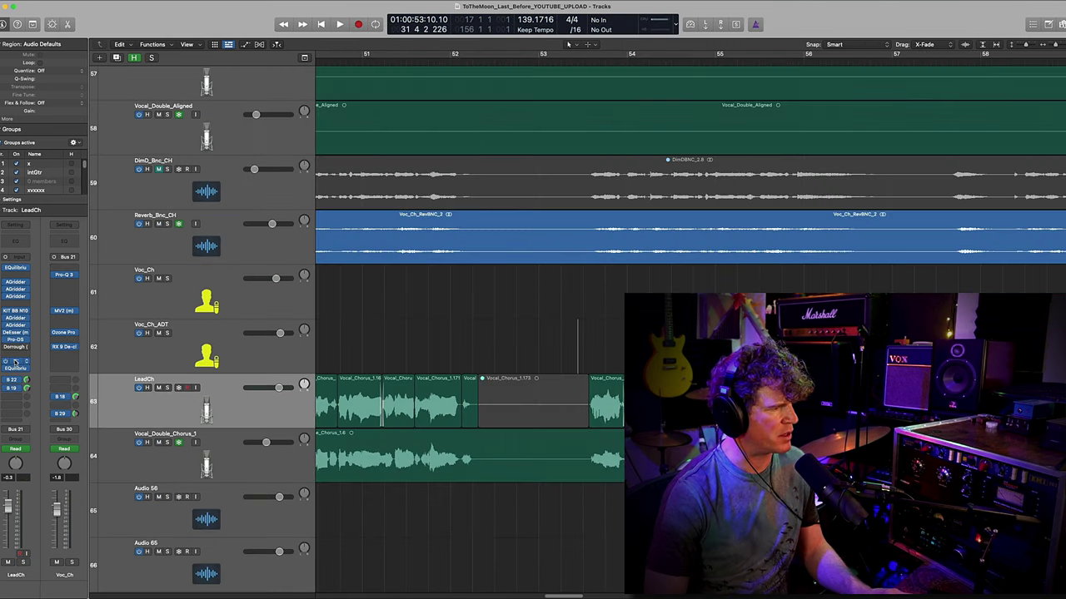
- Check the Smoke EQ in LeadCh's AGridder insert, close it, and open the channel's KIT BB N105 preamp
click(15, 363)
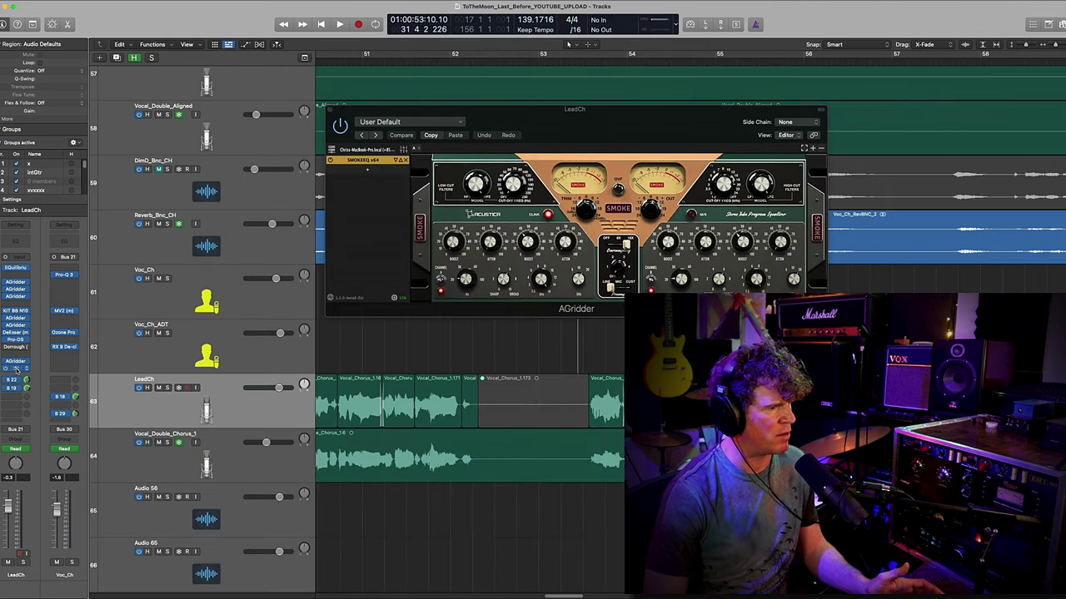
click(14, 363)
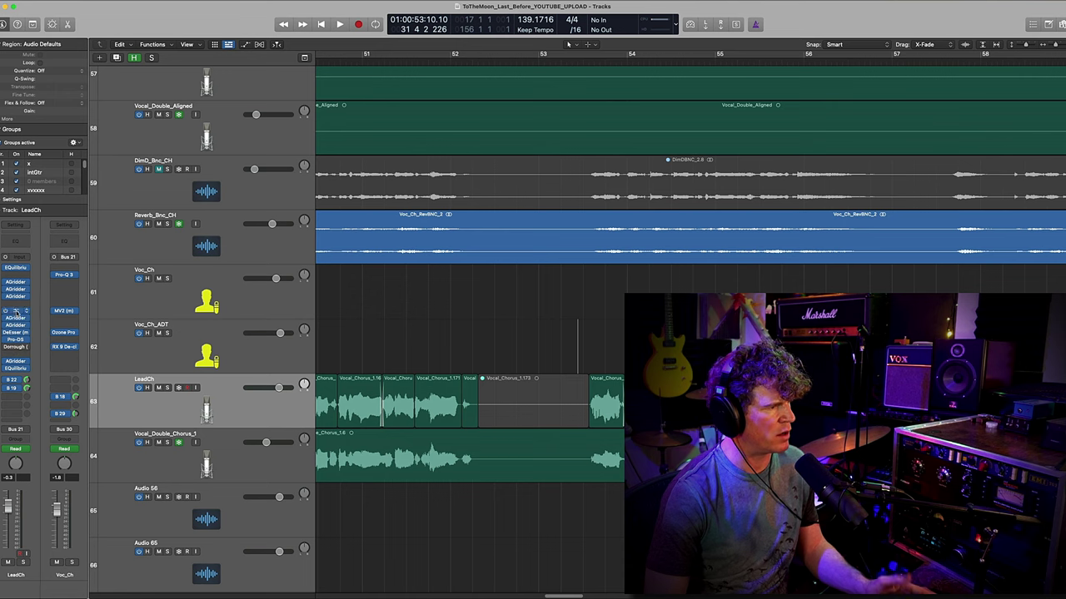
click(15, 310)
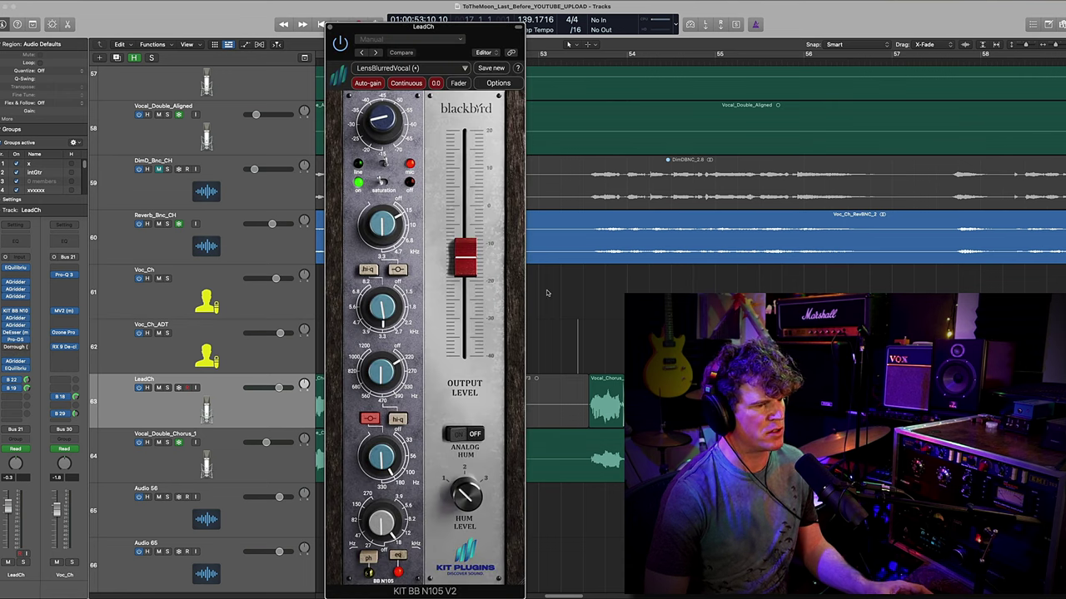
- Solo the Voc_Ch_Rev track in place of the bounced Reverb_Bnc_CH track and enlarge the track rows
mouse_move(382, 321)
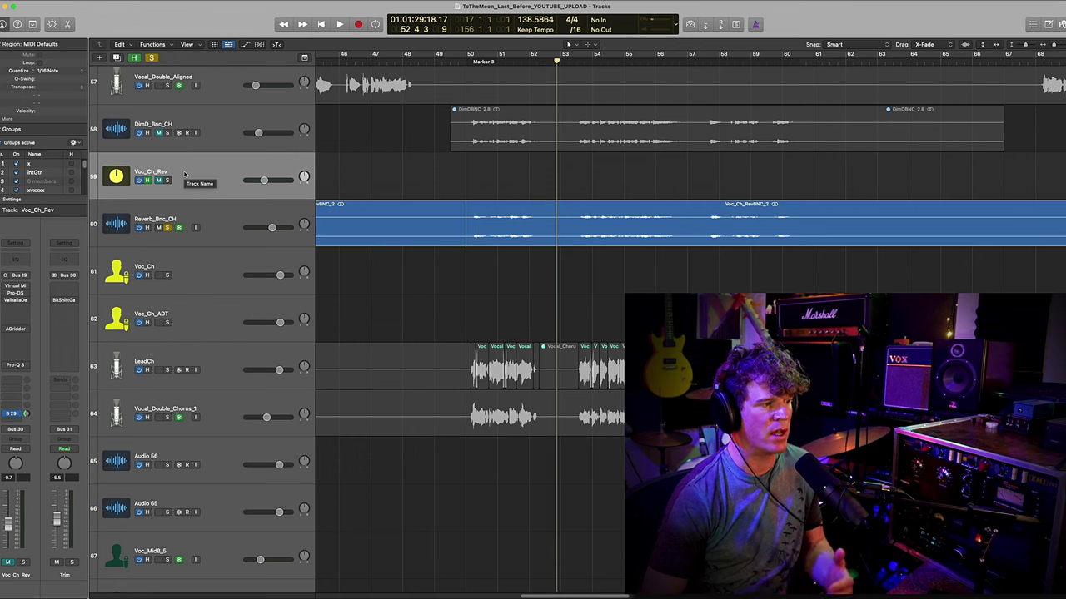
click(391, 209)
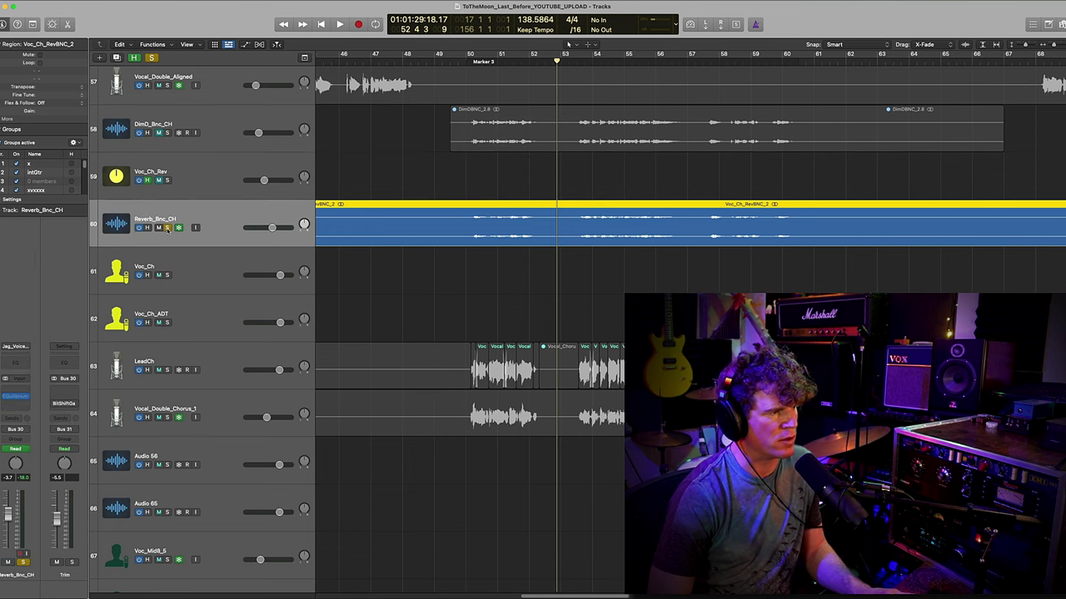
key(Up)
key(super+Down)
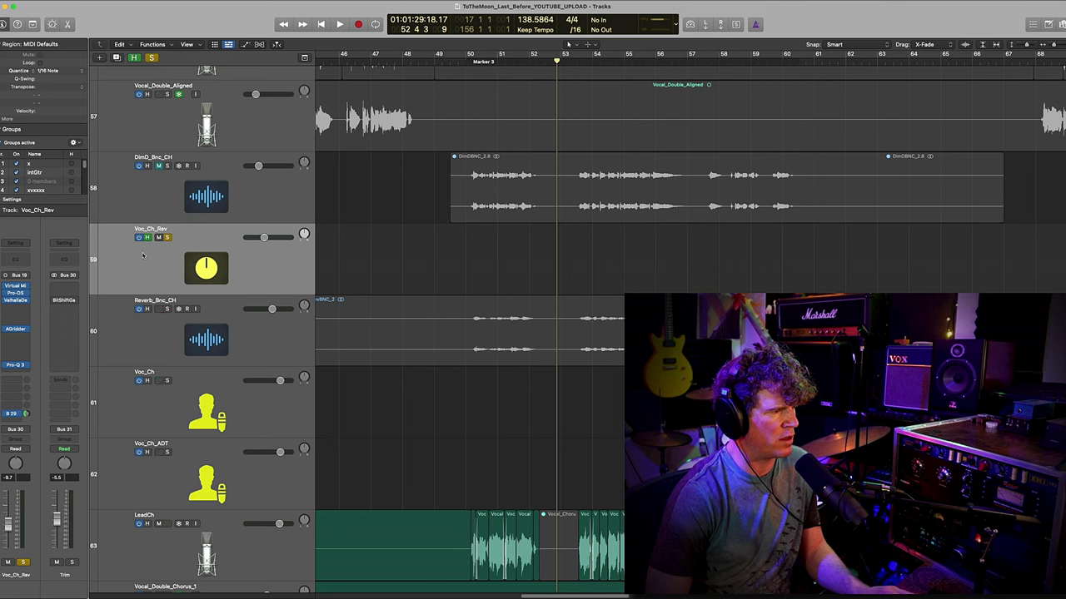
- Examine the Virtual Mix Rack gate and the Pro-DS de-esser inserted on Voc_Ch_Rev
key(x)
click(447, 267)
drag(506, 111, 271, 176)
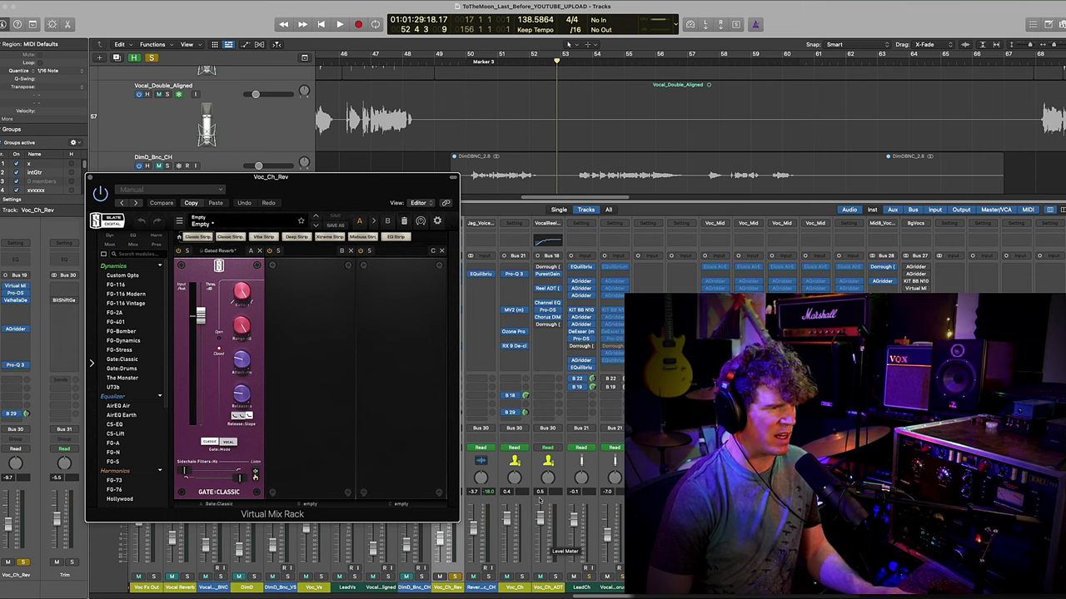
drag(353, 194, 298, 127)
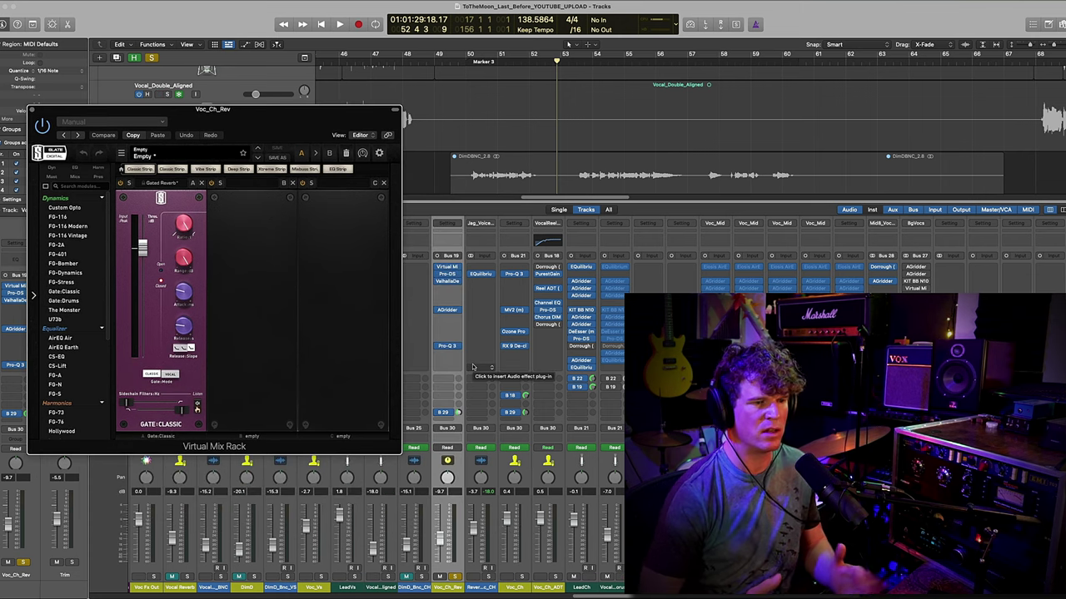
click(447, 273)
drag(441, 112, 182, 95)
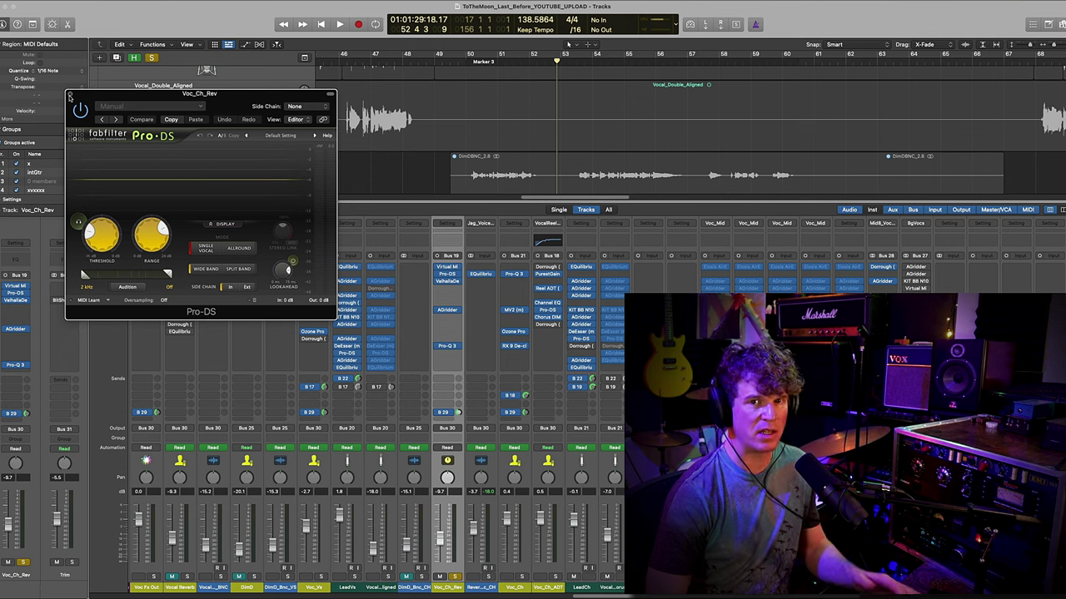
click(70, 95)
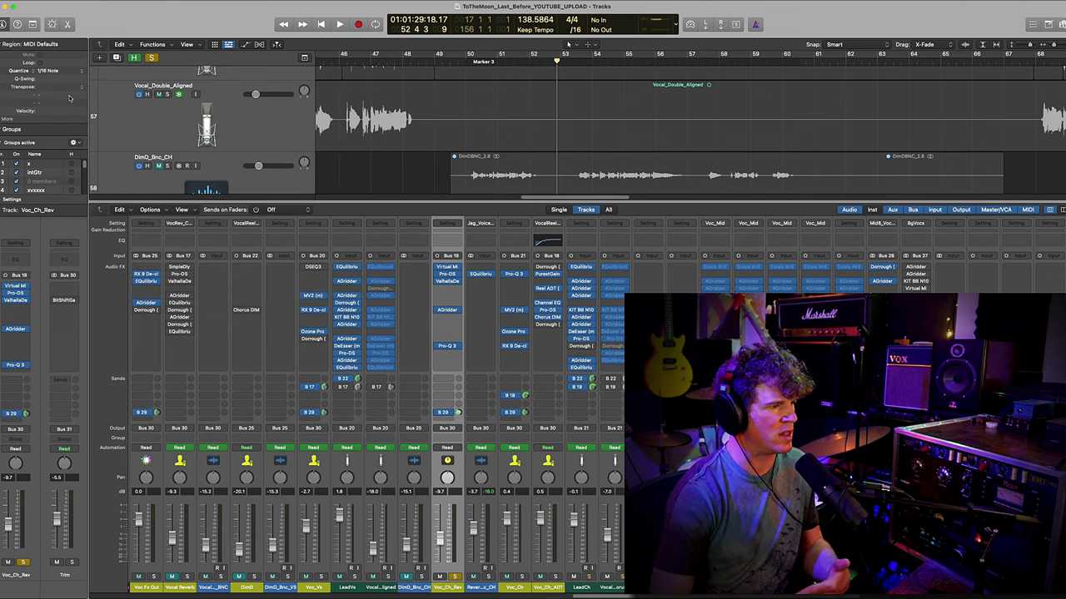
- Examine the remaining Voc_Ch_Rev inserts: ValhallaDelay, the Silver reverb in AGridder, and the EQuilibrium low cut
click(447, 281)
drag(561, 119, 850, 24)
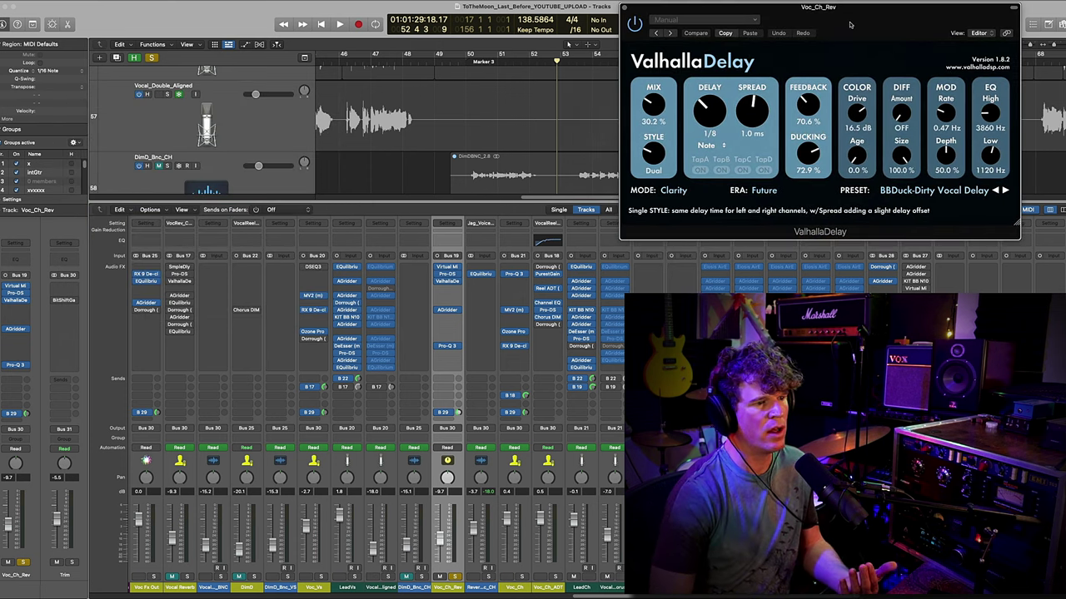
key(v)
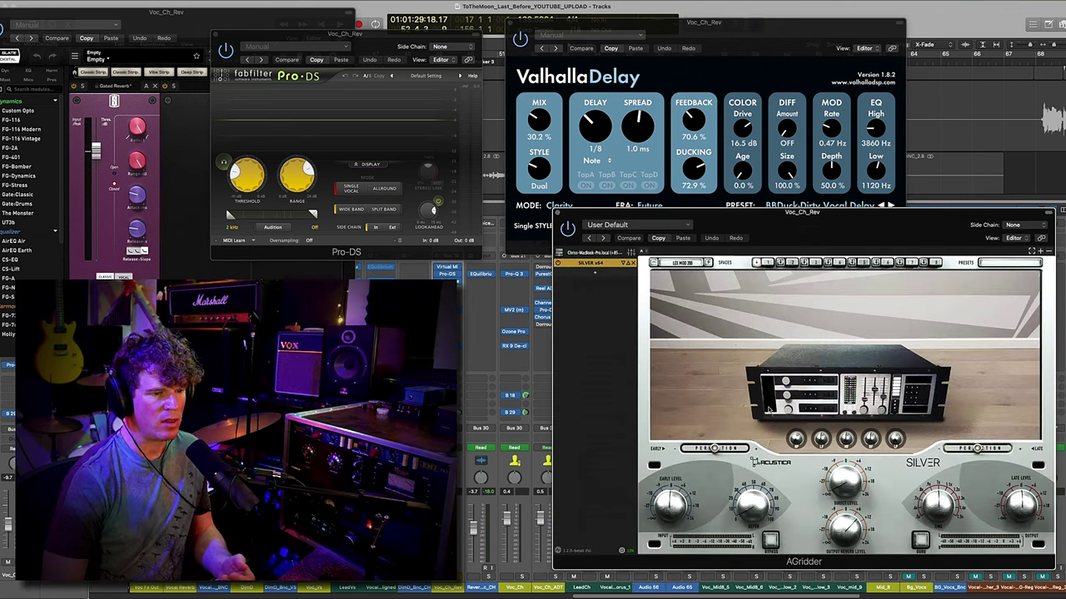
click(449, 311)
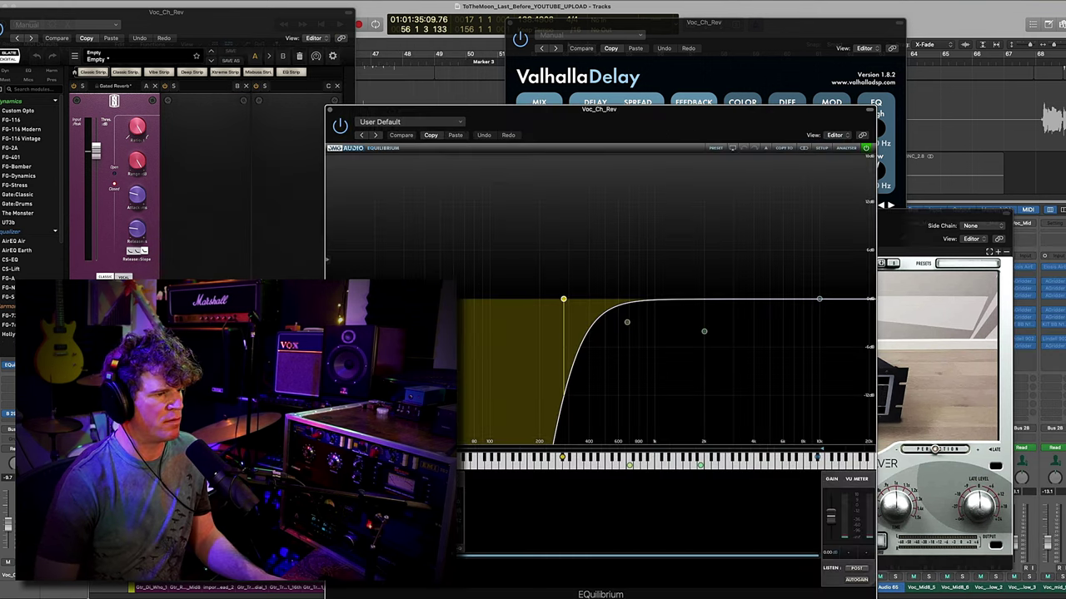
drag(360, 109, 366, 38)
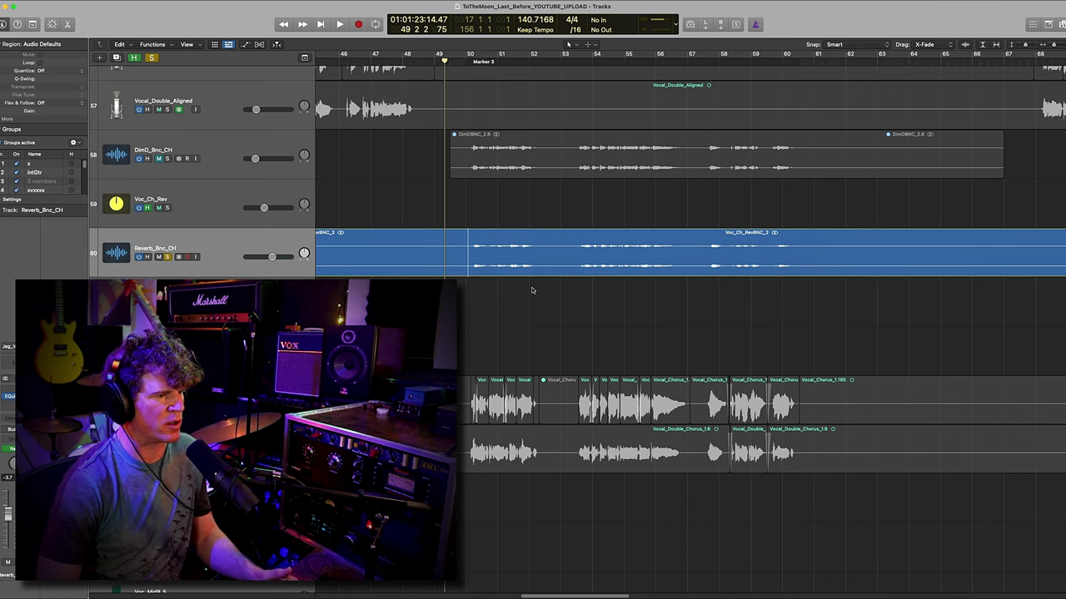
- Play the soloed Reverb_Bnc_CH track from just before Marker 3 to hear the bounced chorus reverb
key(space)
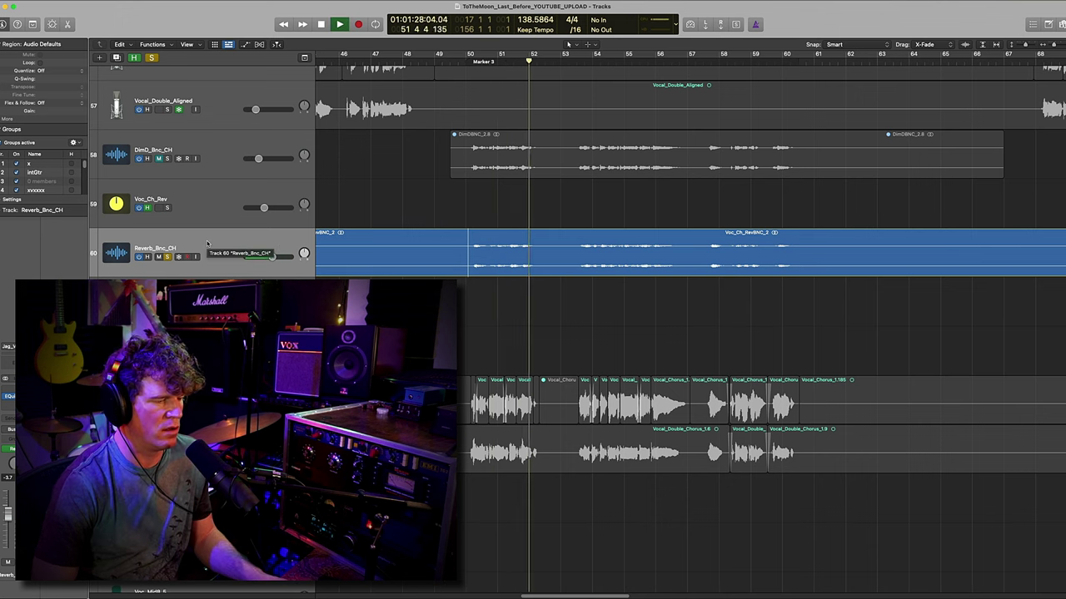
key(space)
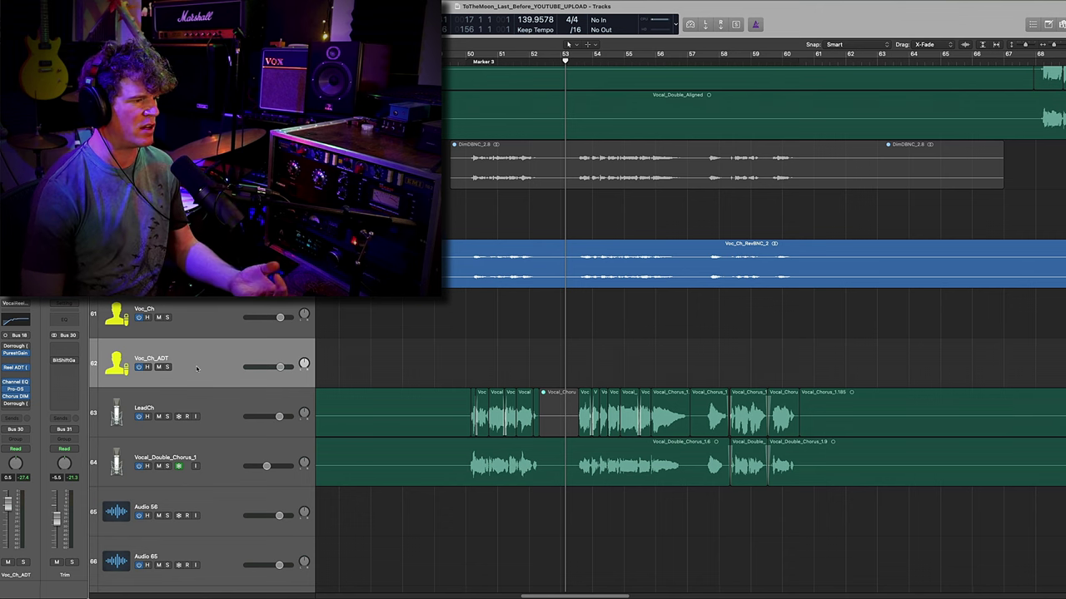
- Solo Voc_Ch_ADT and view its Reel ADT insert alongside the Chorus Dimension-D
click(167, 367)
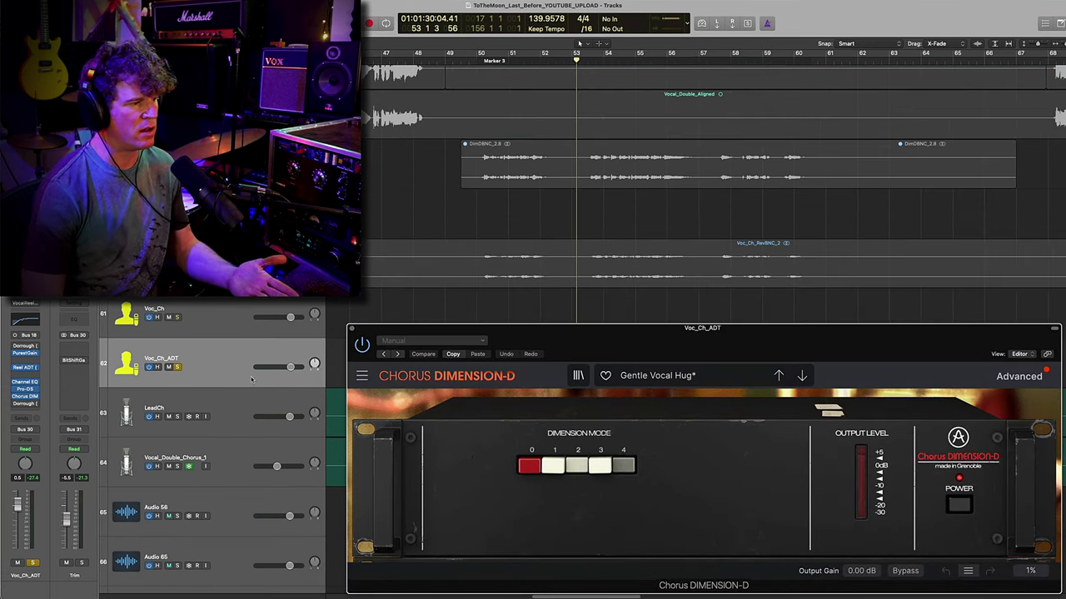
click(26, 368)
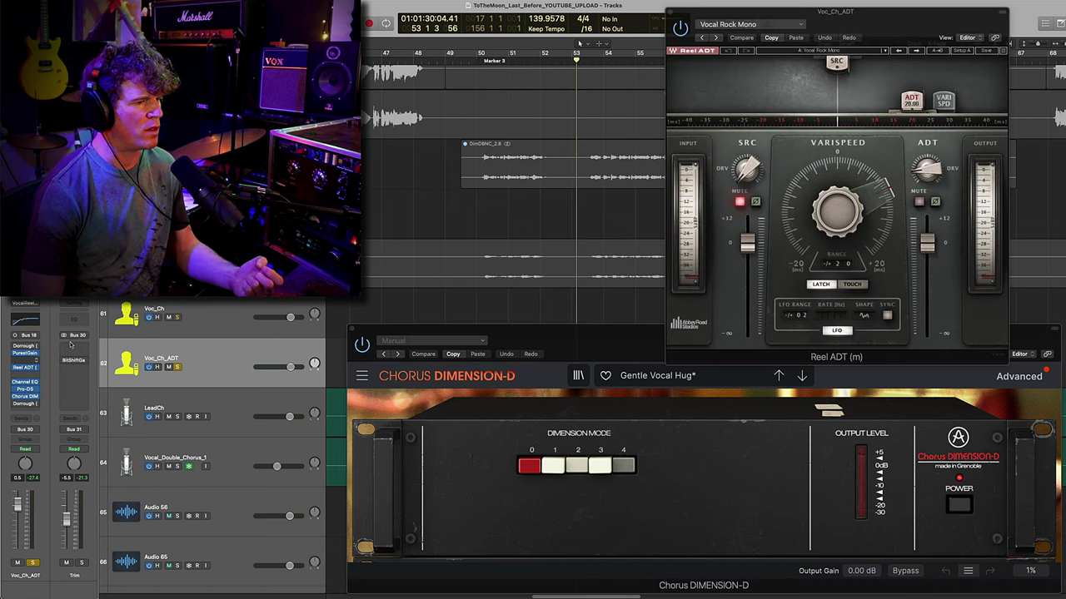
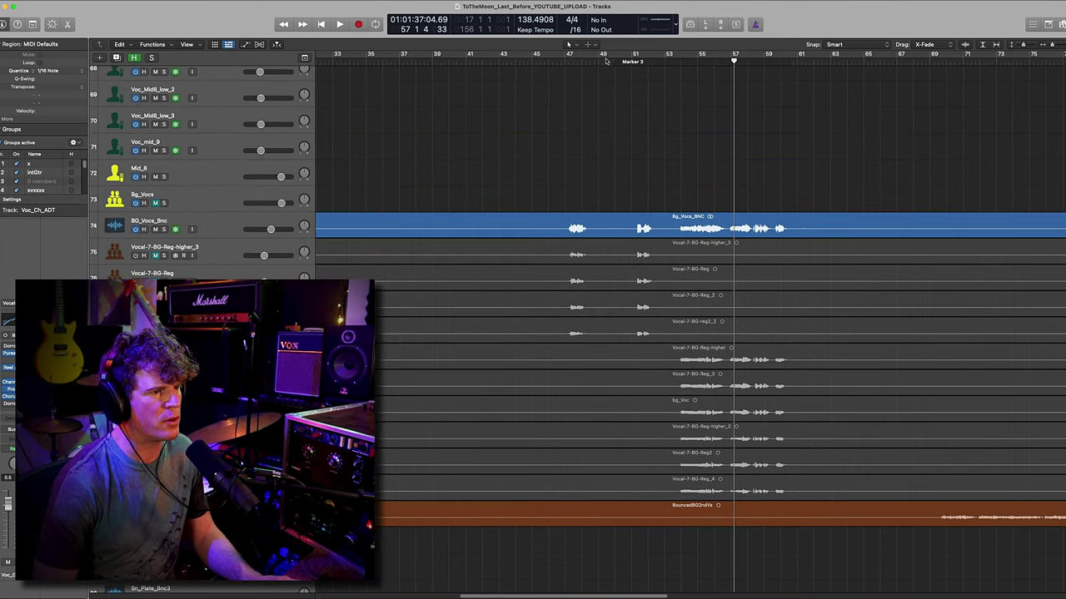
- Place the playhead just after bar 49, select the Vocal-7-BG backing vocal tracks with their regions, and show their channels in the mixer
click(605, 60)
key(super+Right)
key(super+Right)
key(super+Down)
key(Down)
key(super+Left)
key(super+Down)
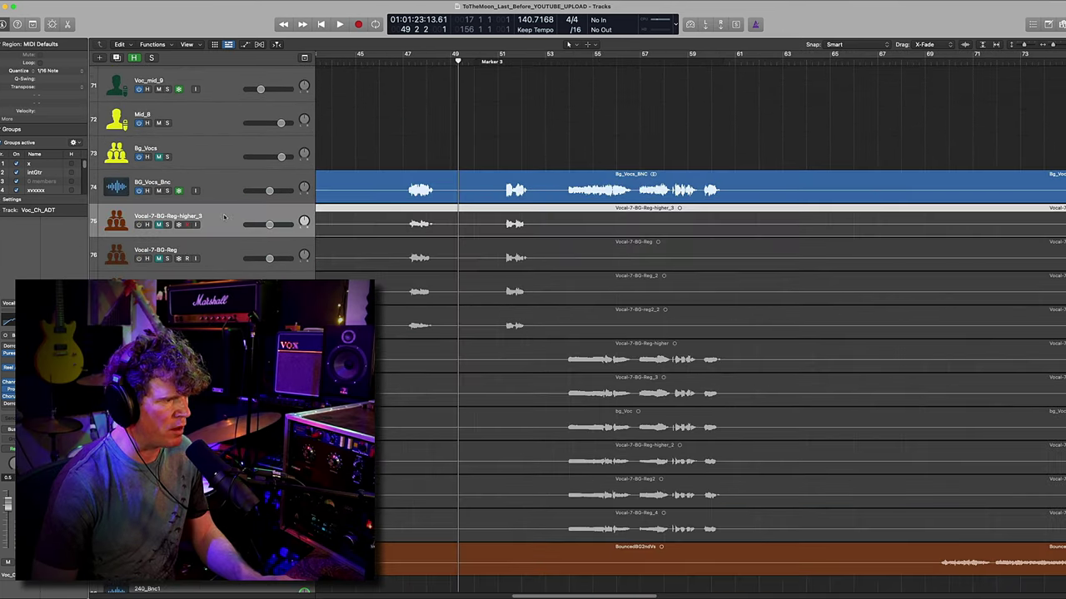
key(shift+c)
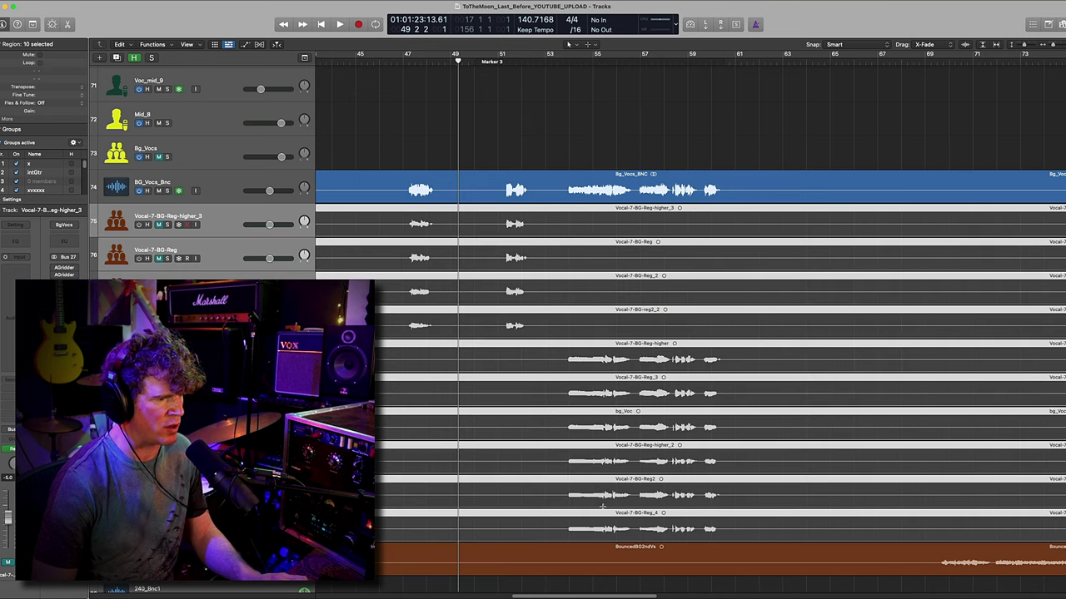
key(z)
key(x)
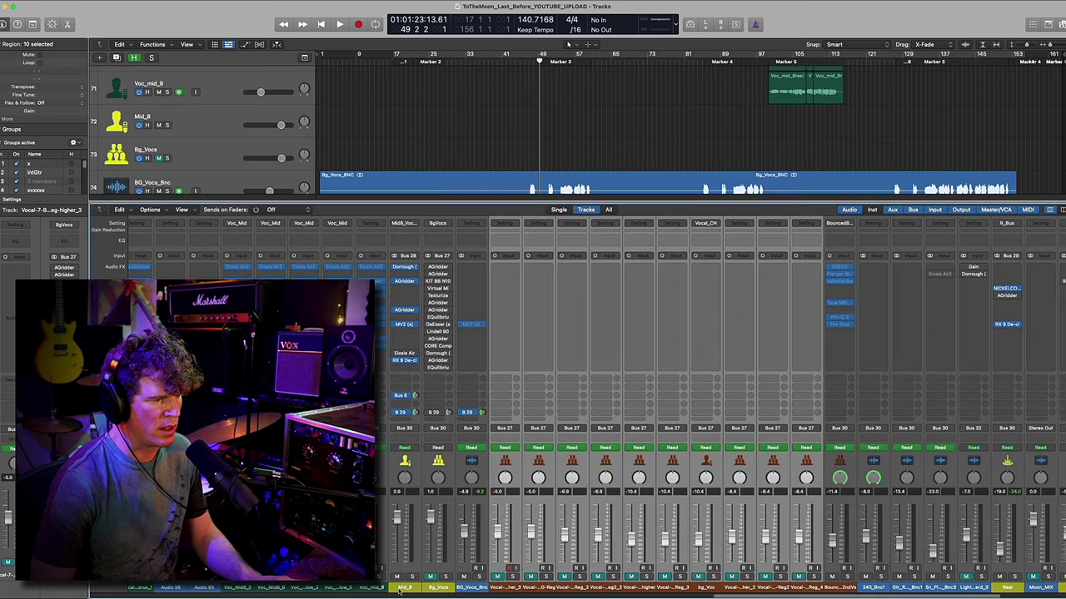
- Switch from the bounced BG_Vocs_Bnc track to the live Bg_Vocs aux, muting the bounce and soloing the aux
click(444, 589)
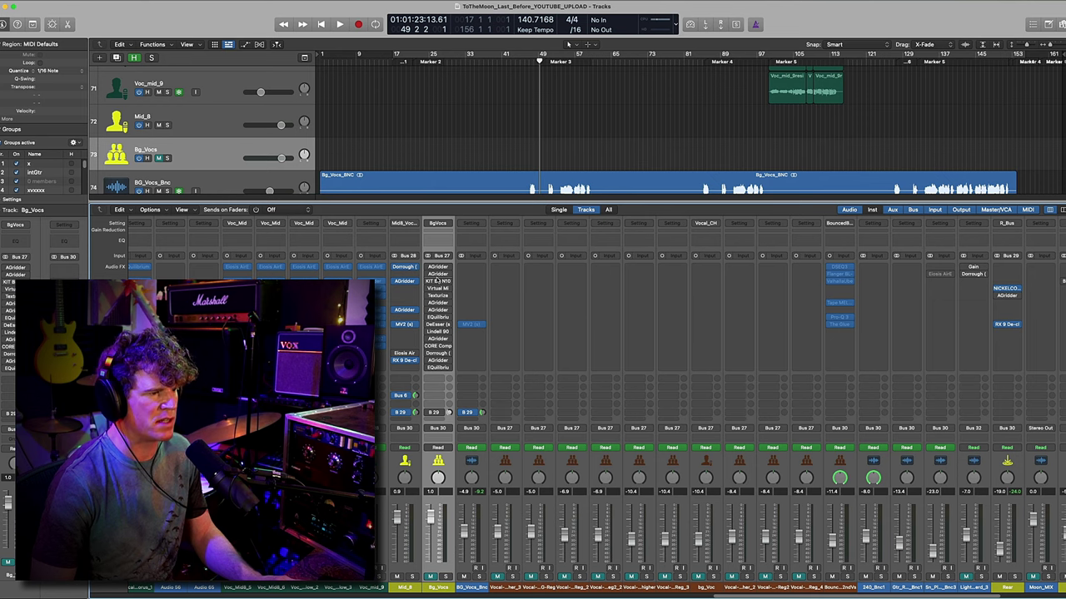
click(472, 589)
key(x)
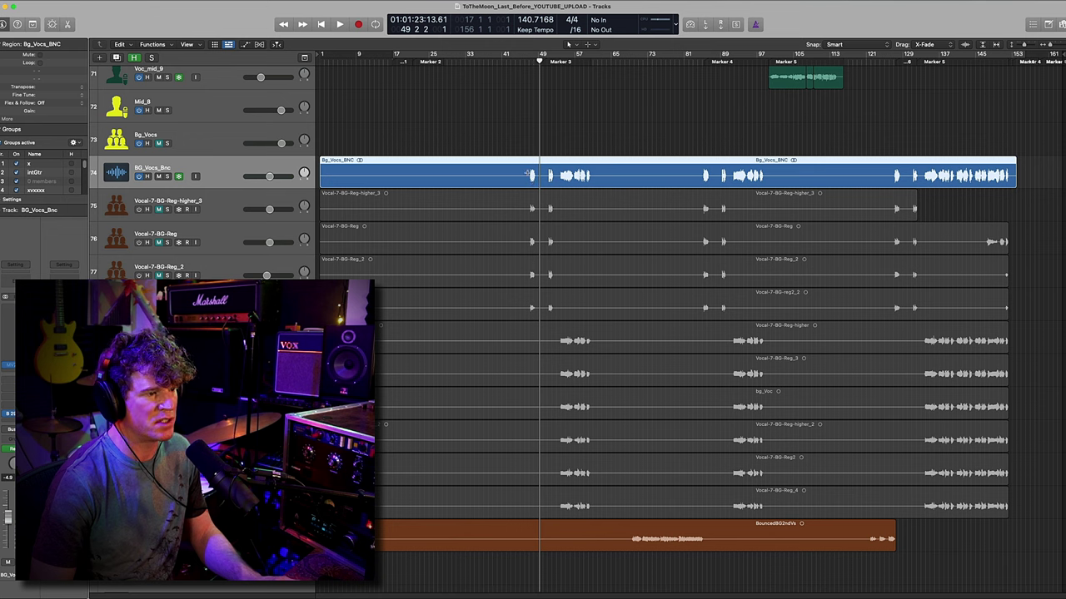
key(x)
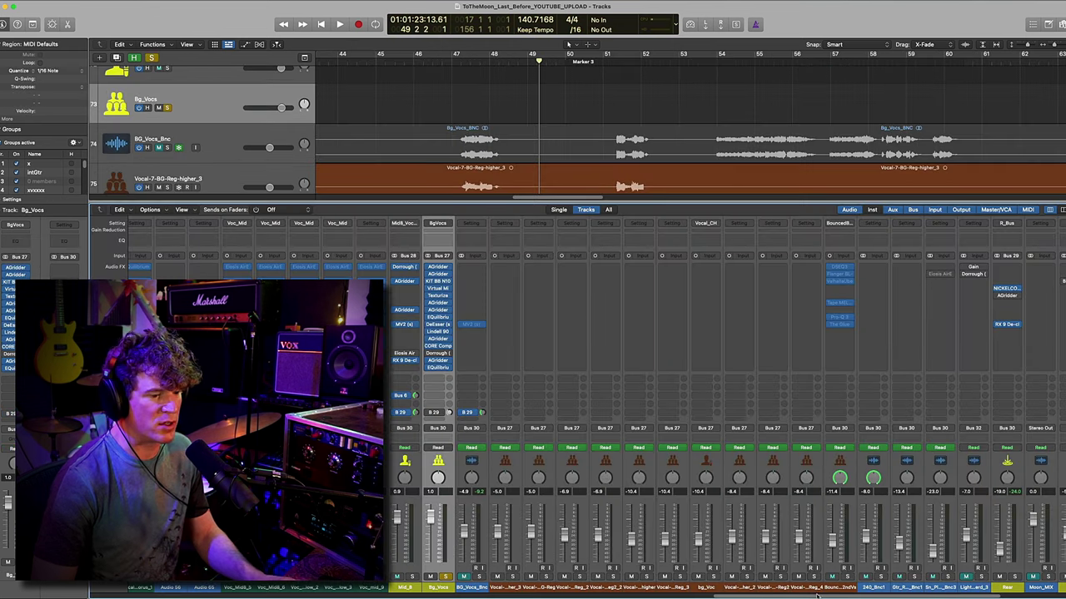
key(Up)
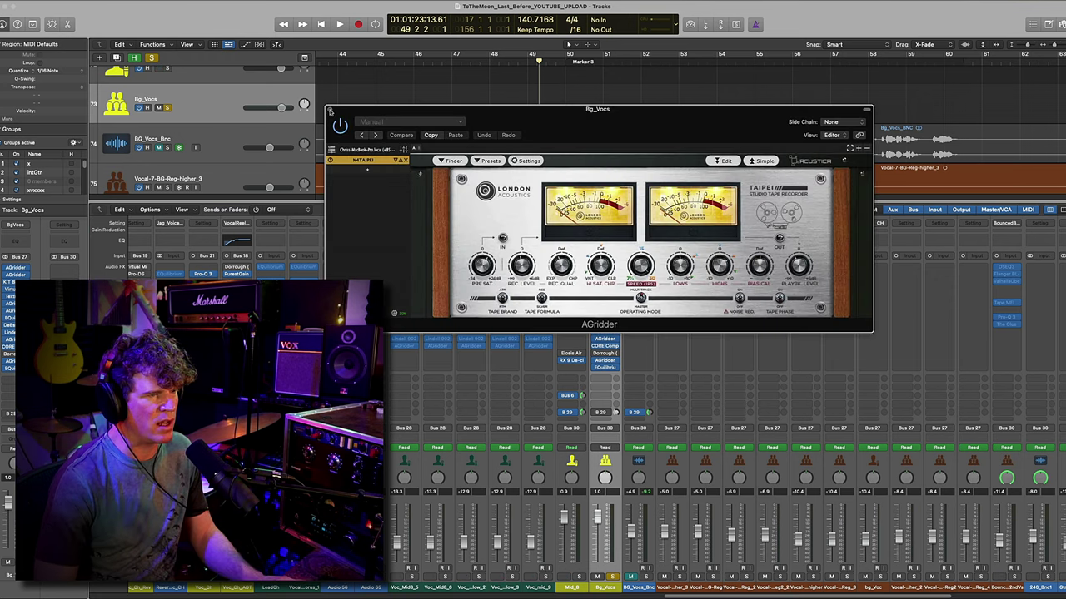
- Close the Taipei tape window and examine the Virtual Mix Rack, Flanger BL-20 and Chorus Dimension-D inserts on Bg_Vocs
click(329, 110)
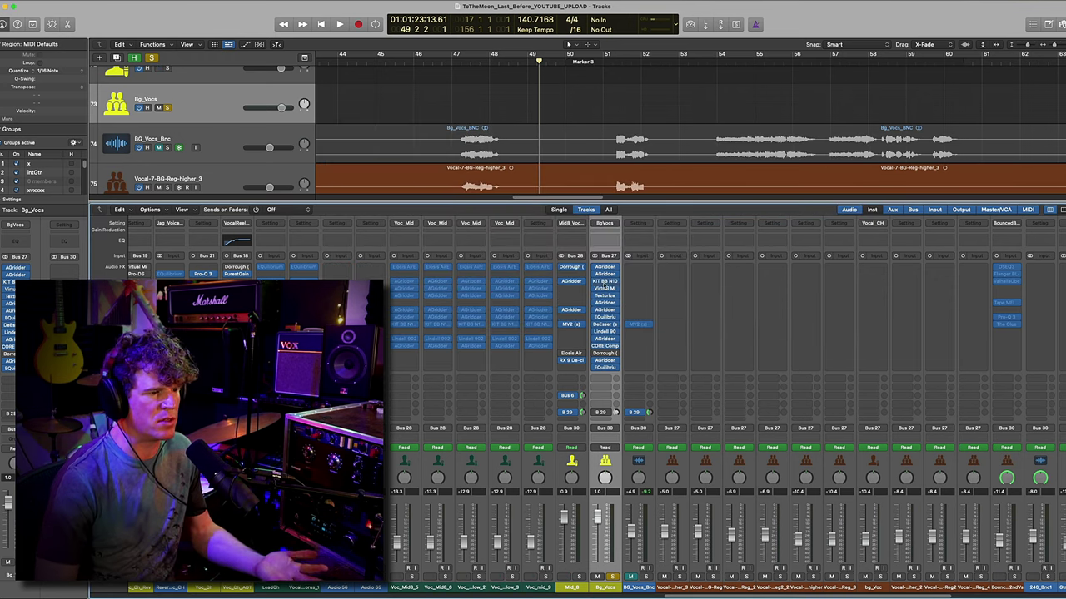
click(604, 281)
click(605, 282)
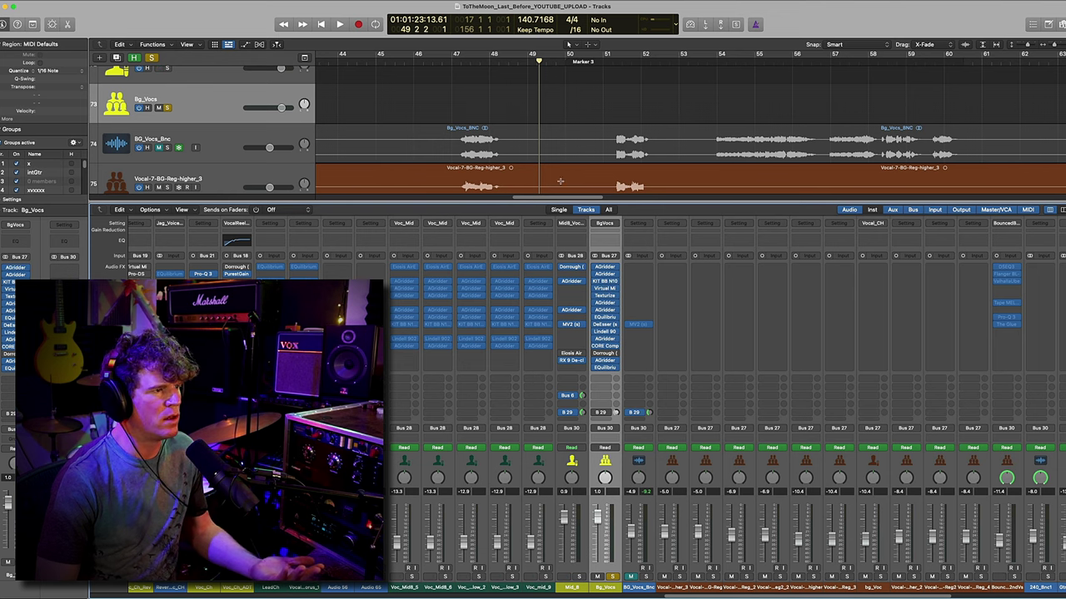
click(608, 295)
drag(606, 115, 570, 235)
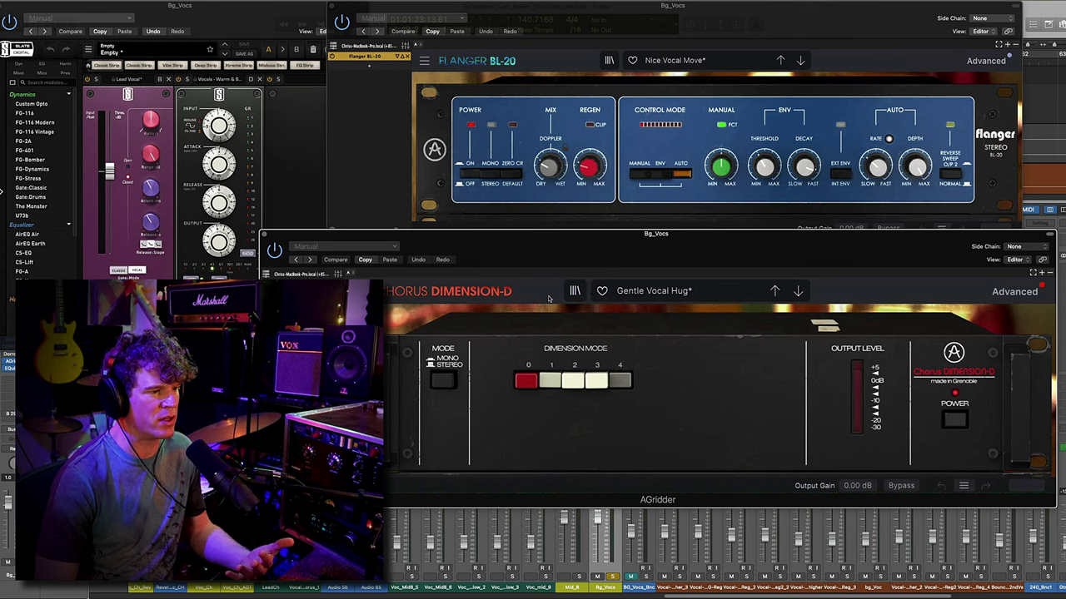
click(267, 236)
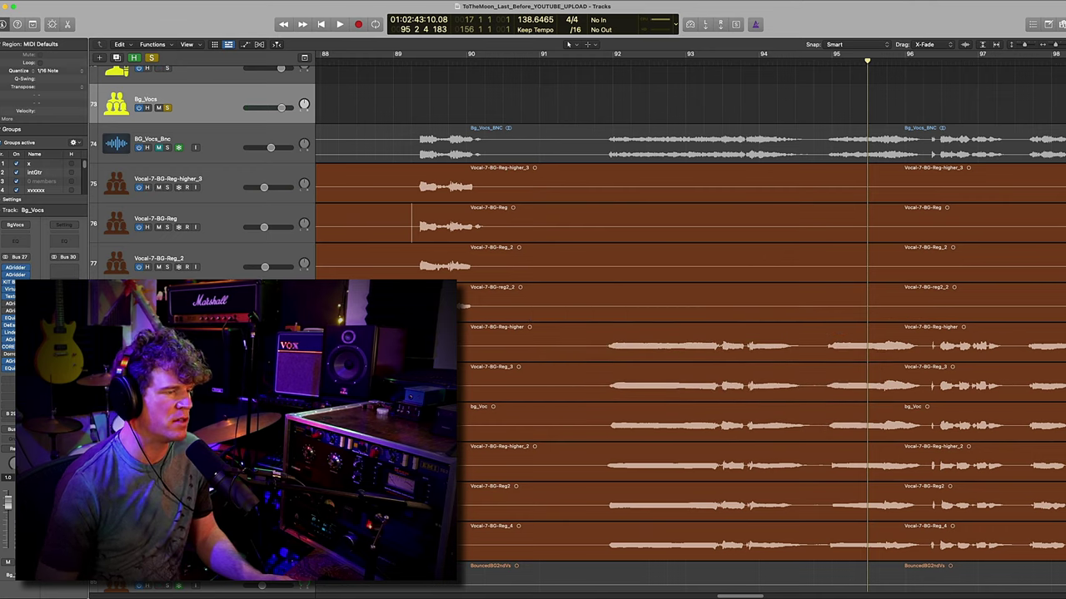
- Play the soloed backing vocals around bar 89 and review the Flanger BL-20 and Chorus Dimension-D windows on Bg_Vocs
key(space)
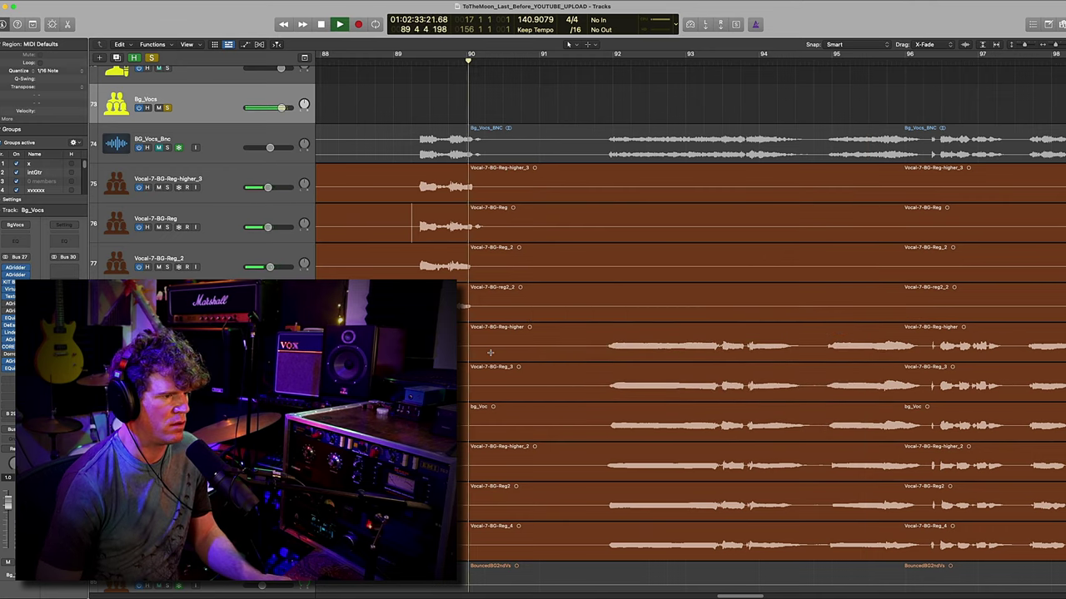
key(space)
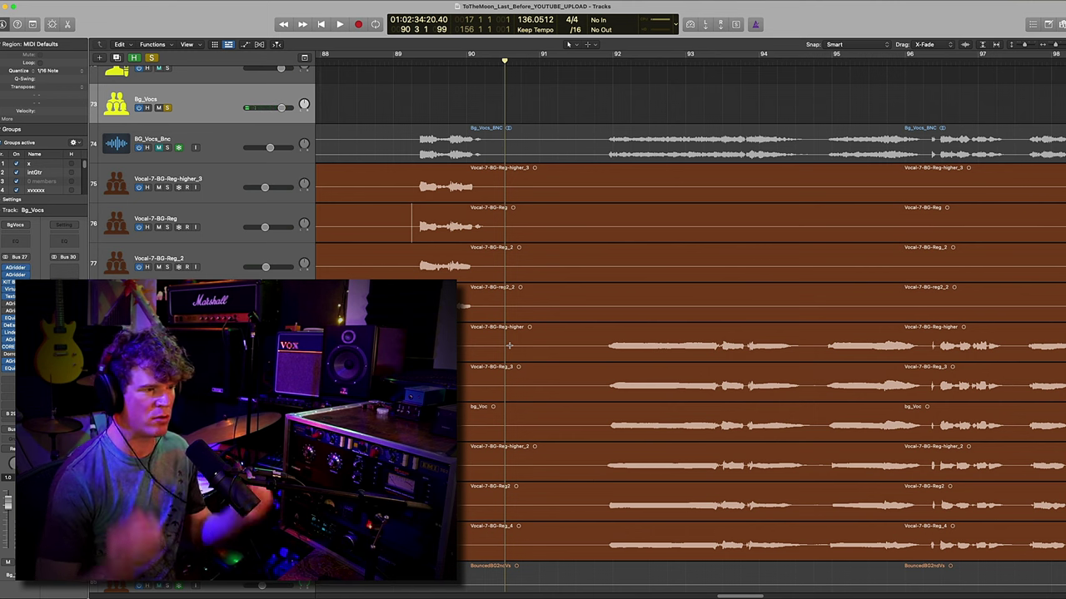
key(v)
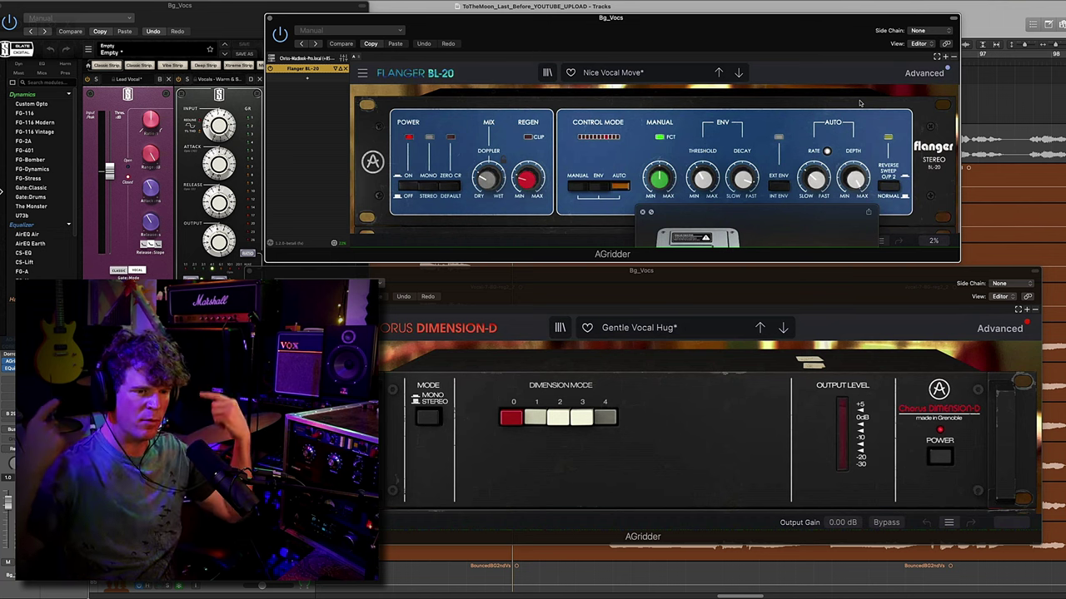
click(395, 289)
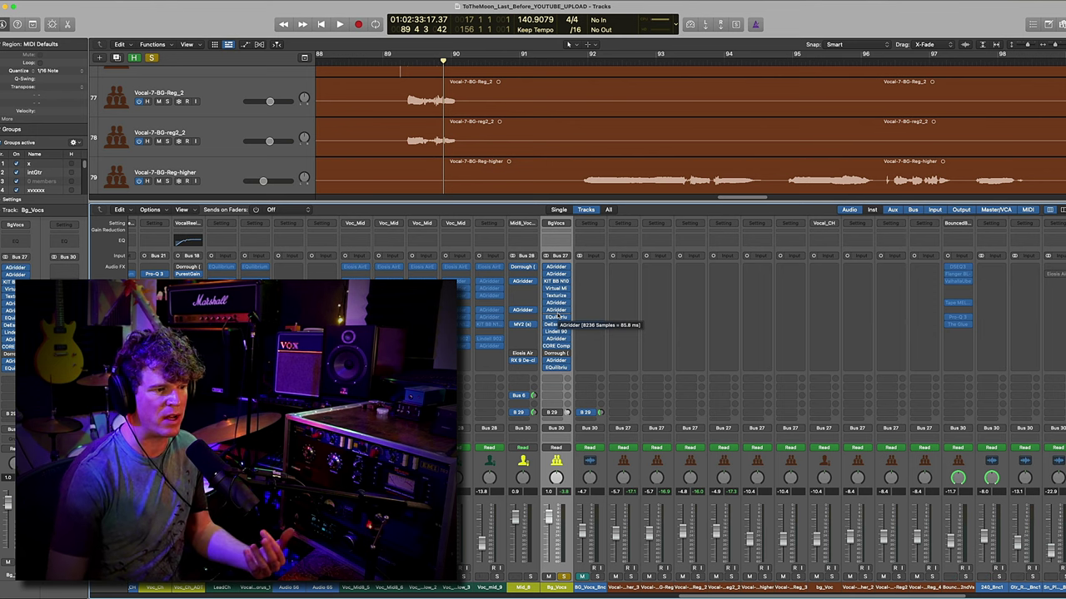
- Examine the Brownpre preamp and the EQuilibrium curve on Bg_Vocs, and return to the channel's inserts in the mixer
drag(557, 317, 557, 349)
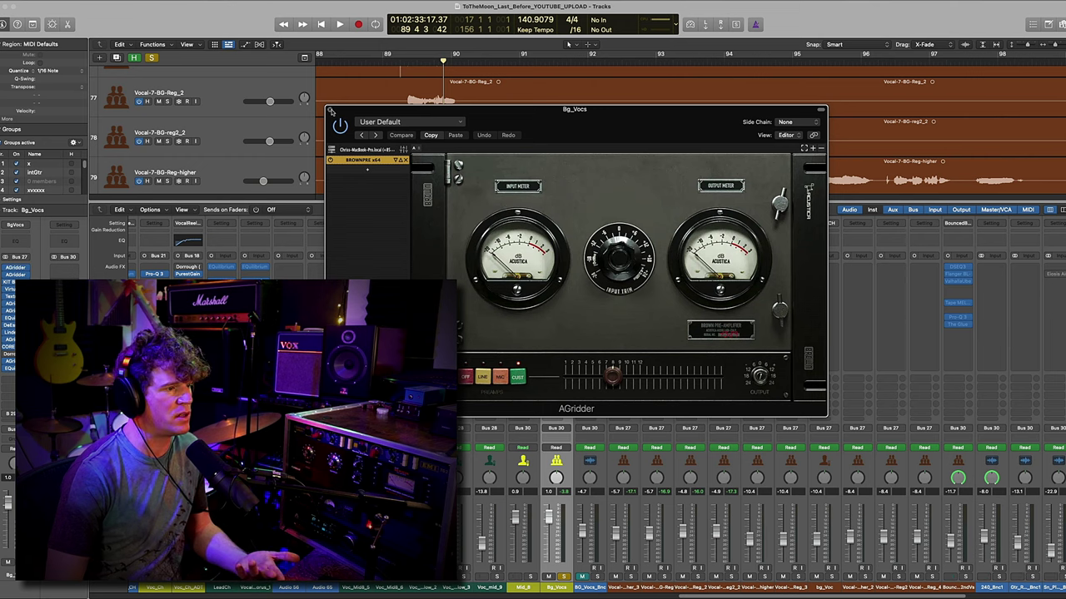
click(331, 111)
click(556, 308)
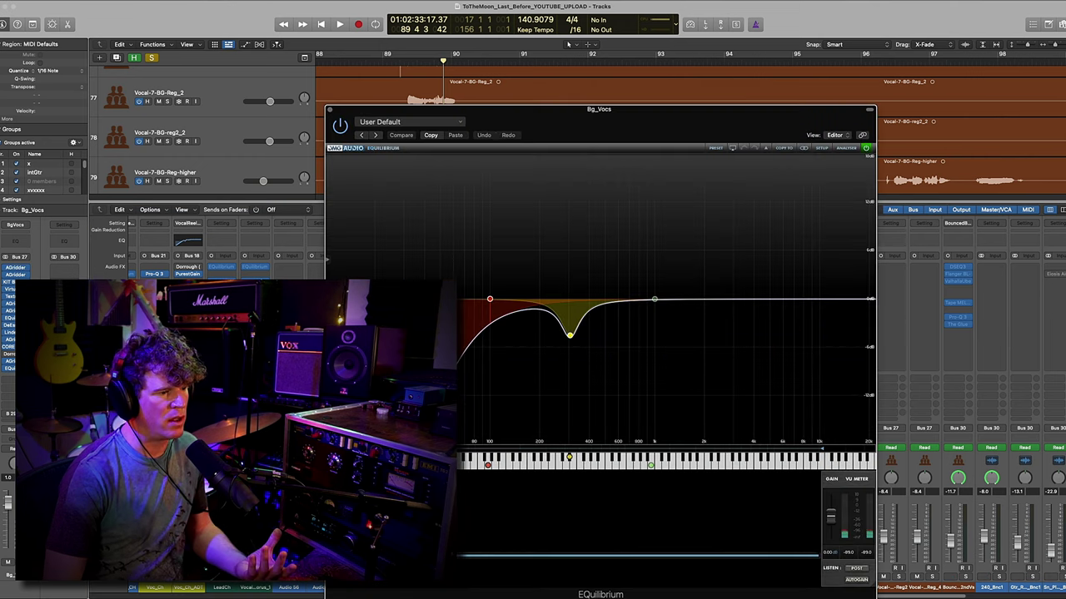
drag(532, 102, 471, 37)
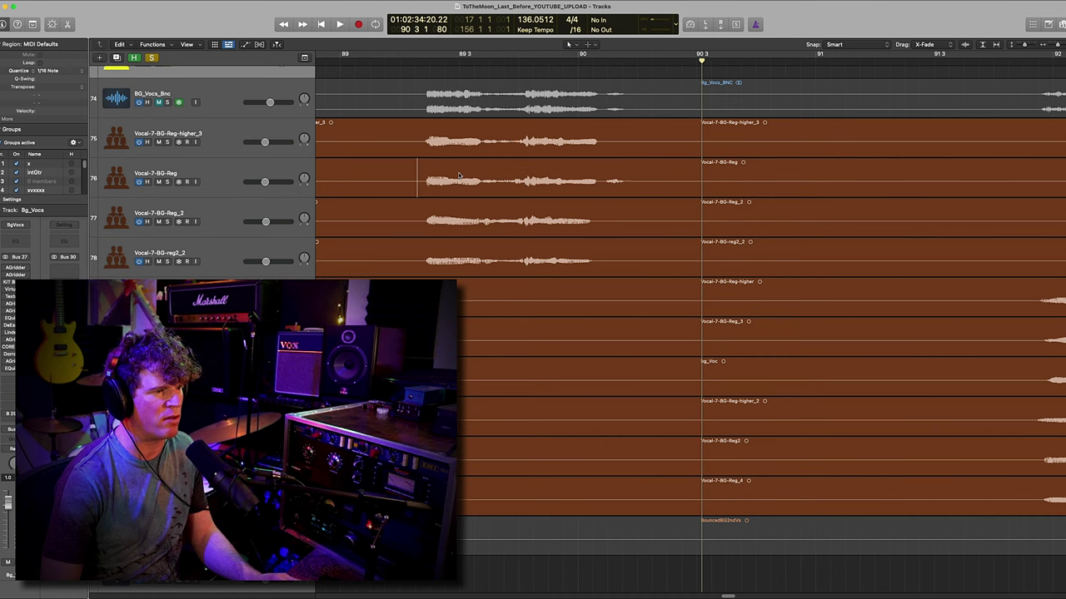
key(x)
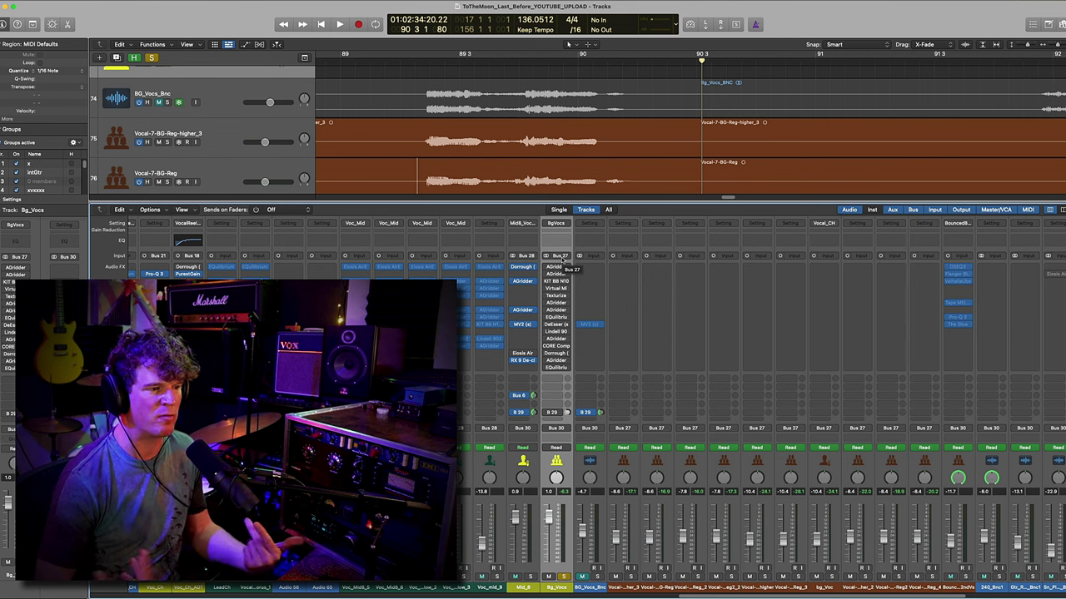
- Play the soloed Bg_Vocs with all effect plug-ins bypassed, re-enable them, and play again for comparison
key(space)
key(space)
click(556, 266)
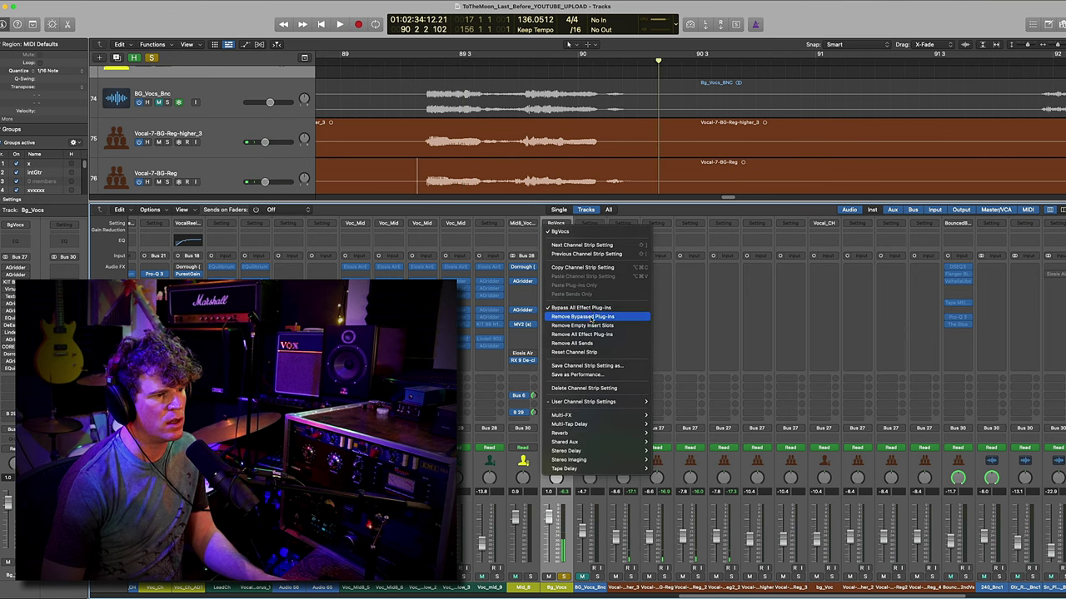
click(563, 266)
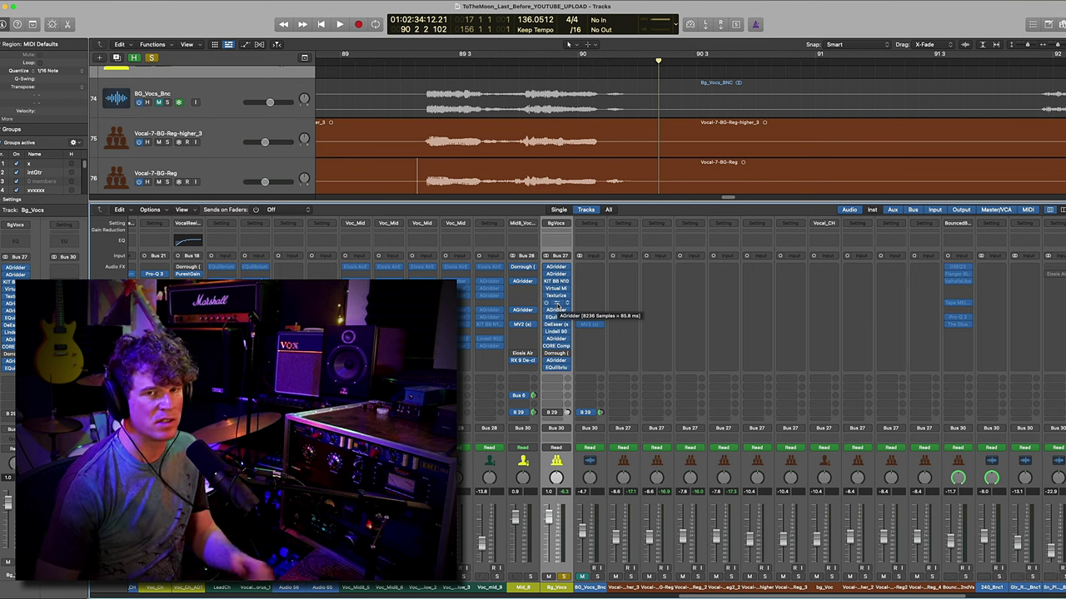
key(space)
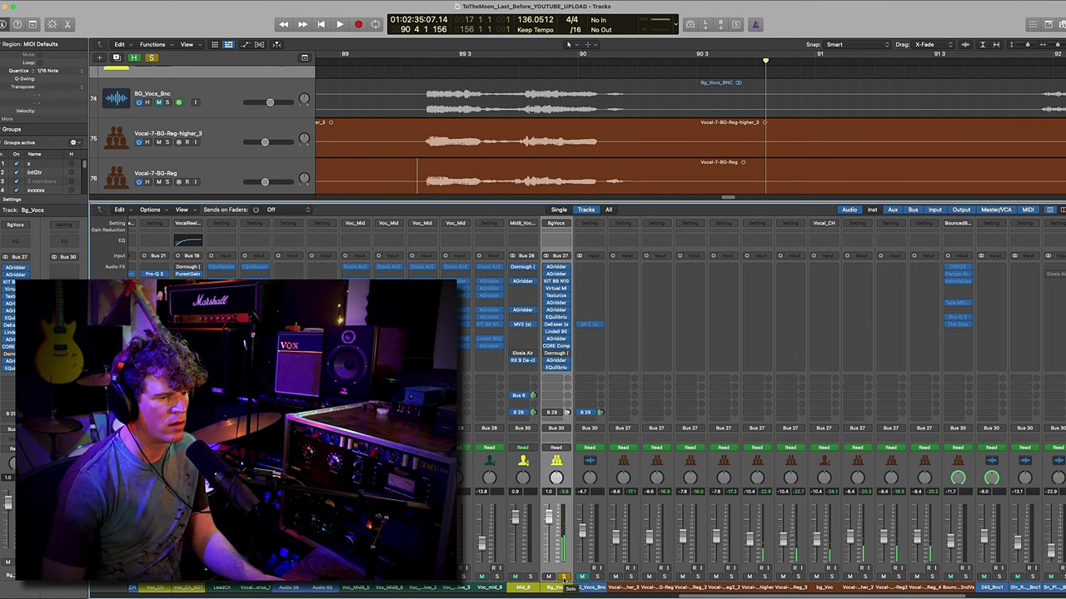
key(space)
- Select the middle-eight vocal regions and their tracks from Voc_Mid8_5 to Voc_mid_9, and show their channels in the mixer
key(1)
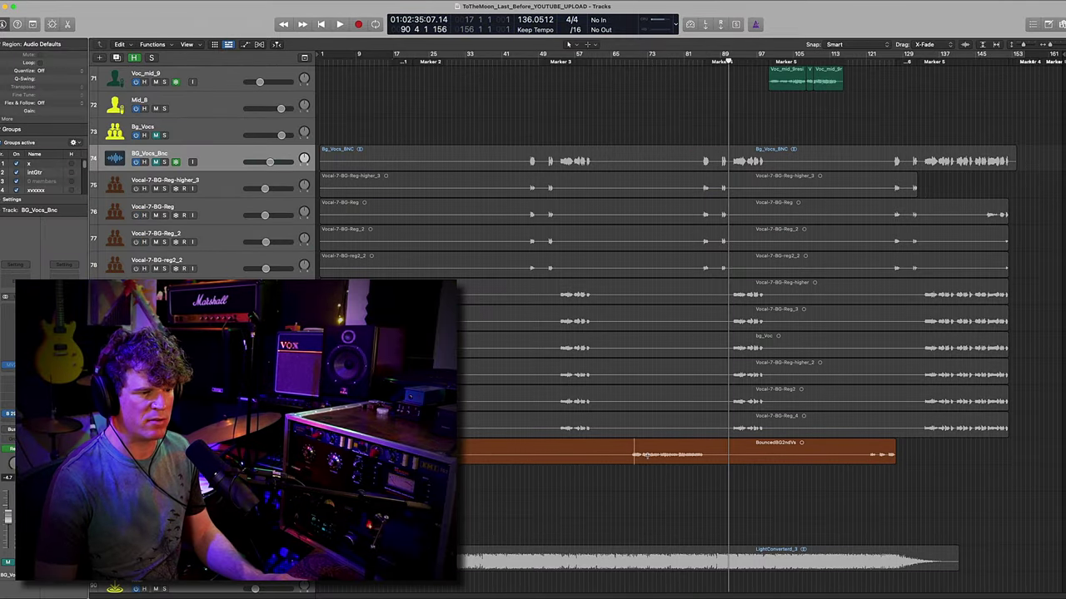
scroll(645, 456, up, 5)
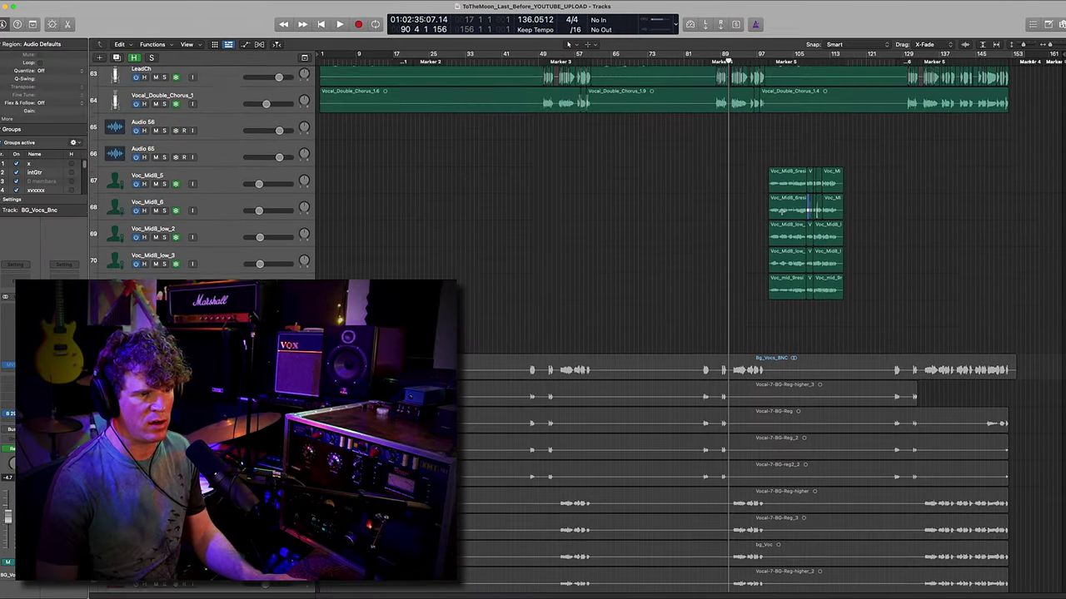
scroll(768, 249, up, 2)
drag(764, 238, 856, 348)
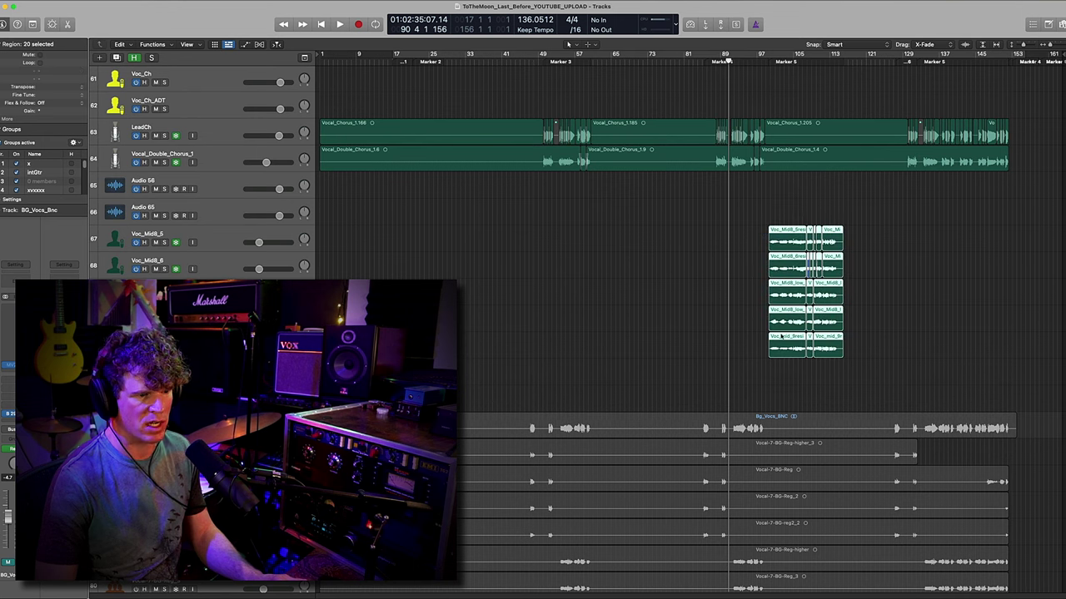
click(220, 241)
shift+click(208, 348)
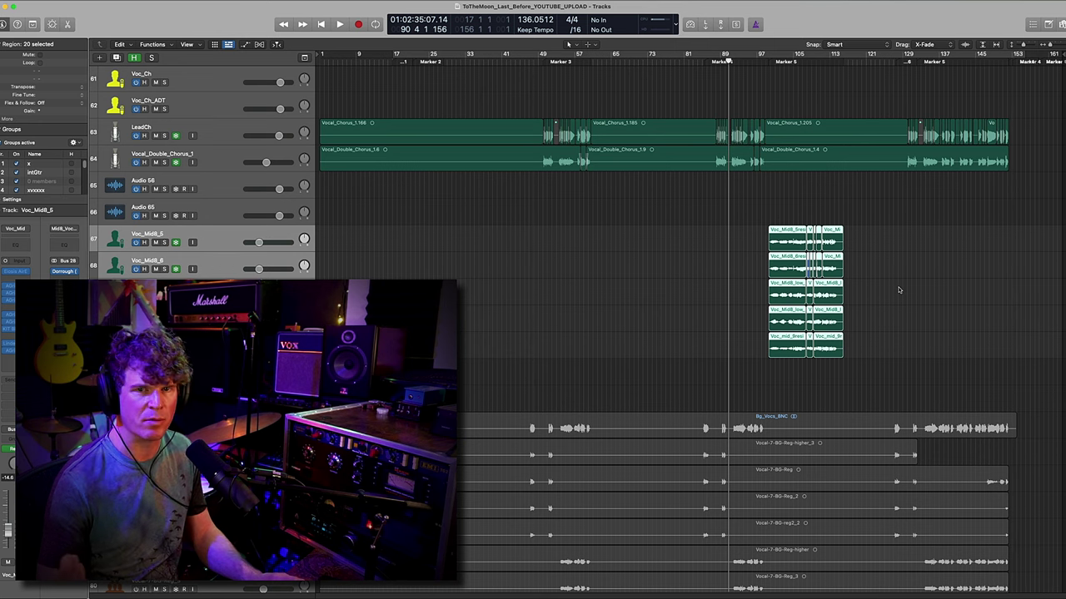
key(x)
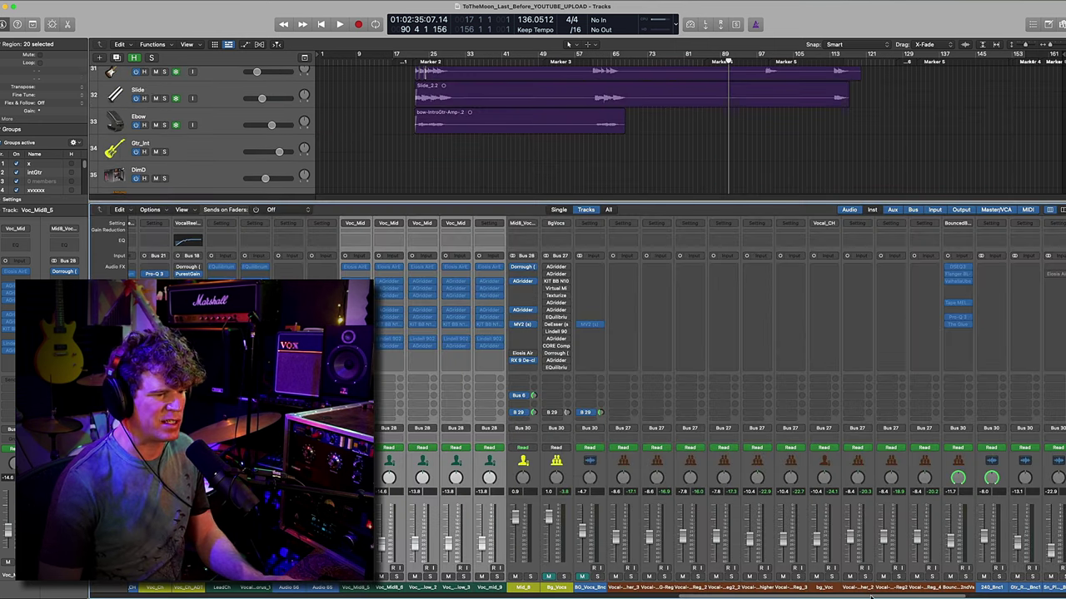
scroll(874, 594, left, 10)
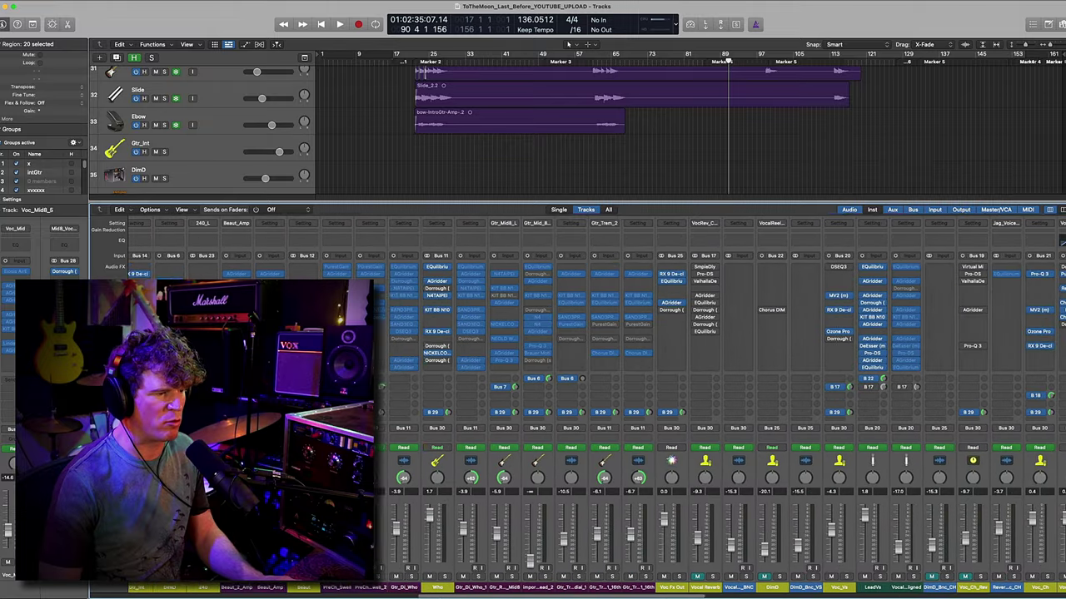
scroll(517, 596, left, 1)
click(530, 588)
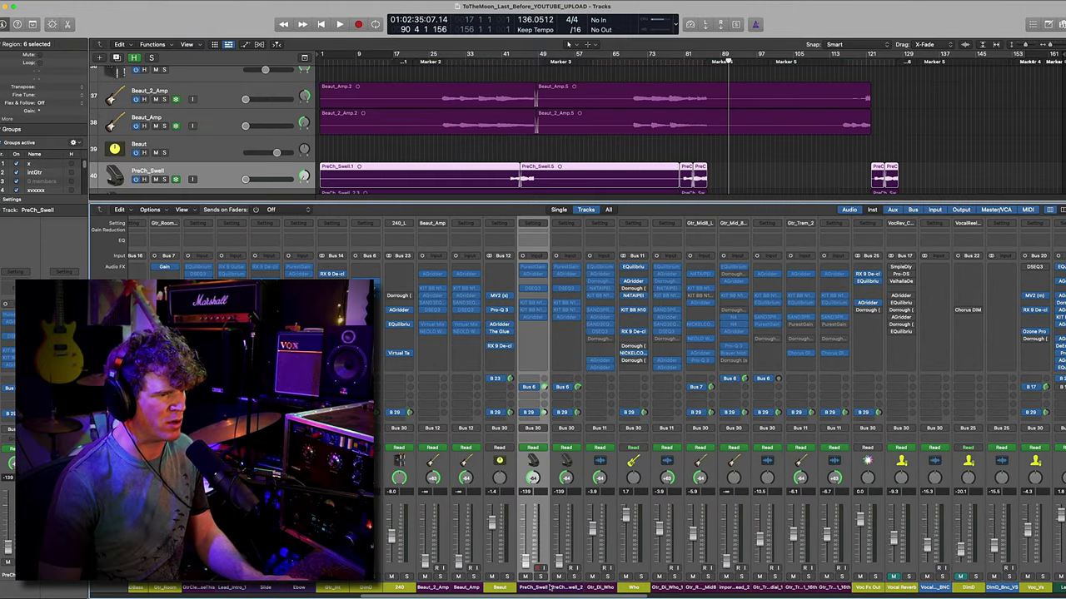
shift+click(593, 588)
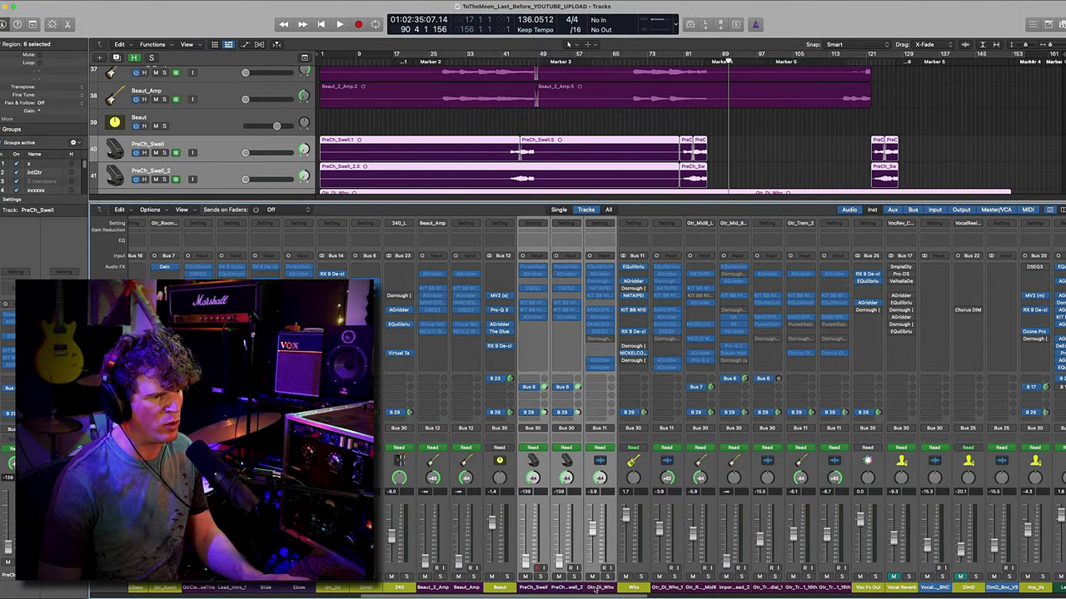
super+click(667, 589)
super+click(700, 588)
super+click(734, 588)
super+click(767, 588)
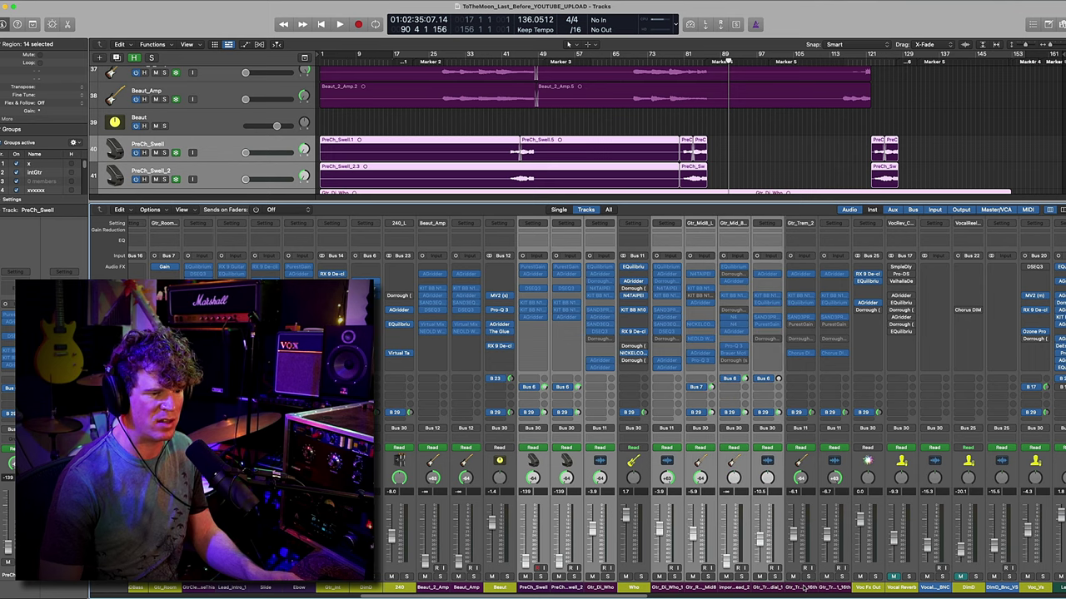
super+click(801, 588)
- Select the guitar channels from PreCh_Swell through Gtr_Trem_Radial_1_16th in the mixer, skipping the Who aux
click(530, 588)
shift+click(593, 588)
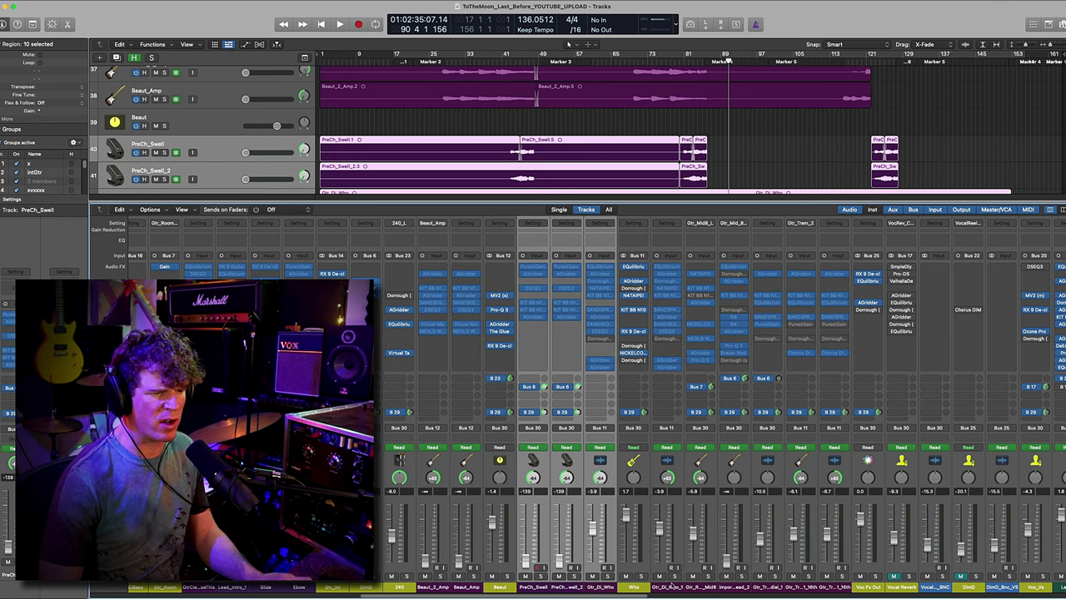
super+click(681, 587)
super+click(701, 587)
super+click(734, 588)
super+click(768, 588)
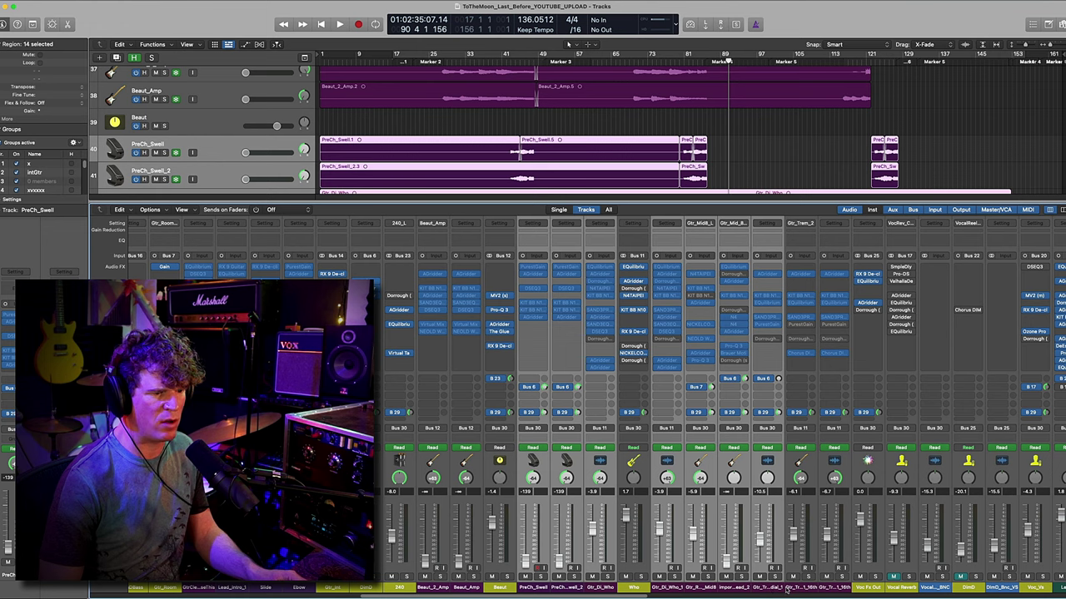
super+click(800, 587)
super+click(825, 587)
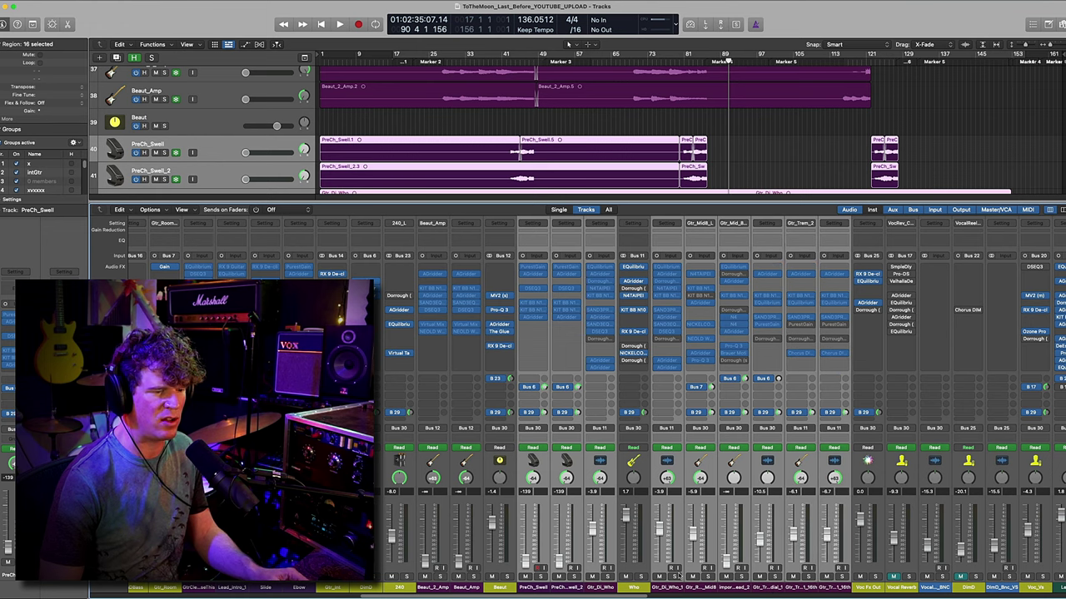
scroll(654, 582, right, 3)
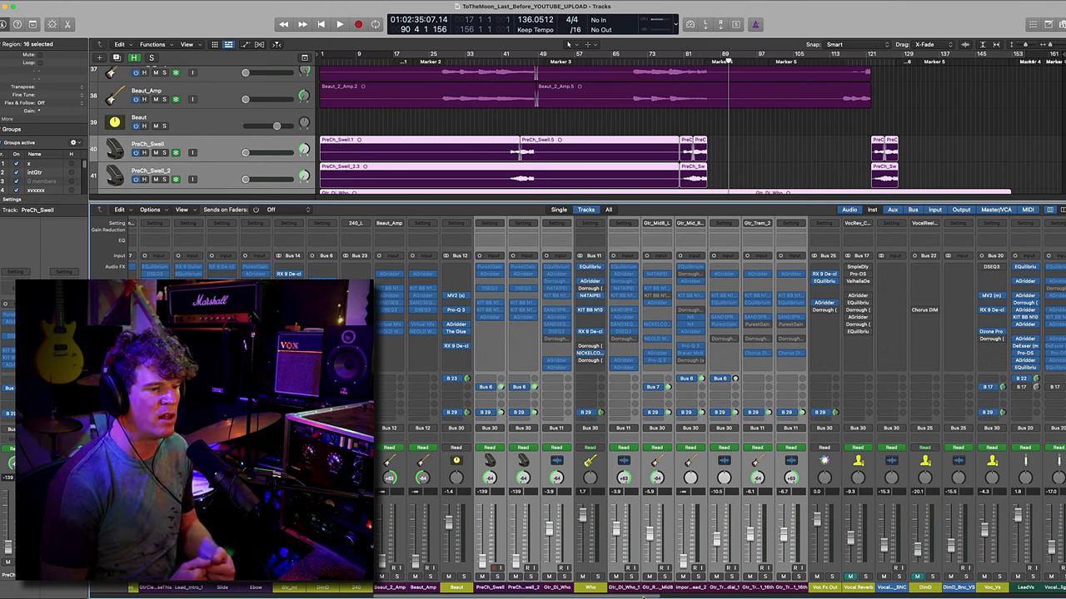
- Hide the mixer and examine the edited LeadVs verse vocal regions around bar 30 with their double and bounced effects
key(x)
scroll(411, 289, down, 10)
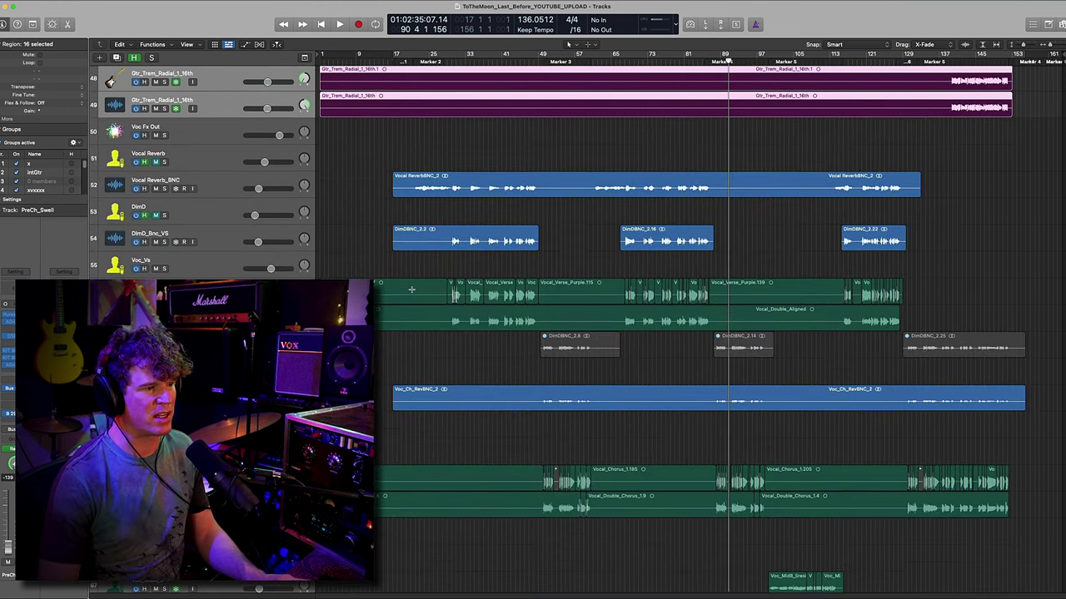
click(798, 283)
key(z)
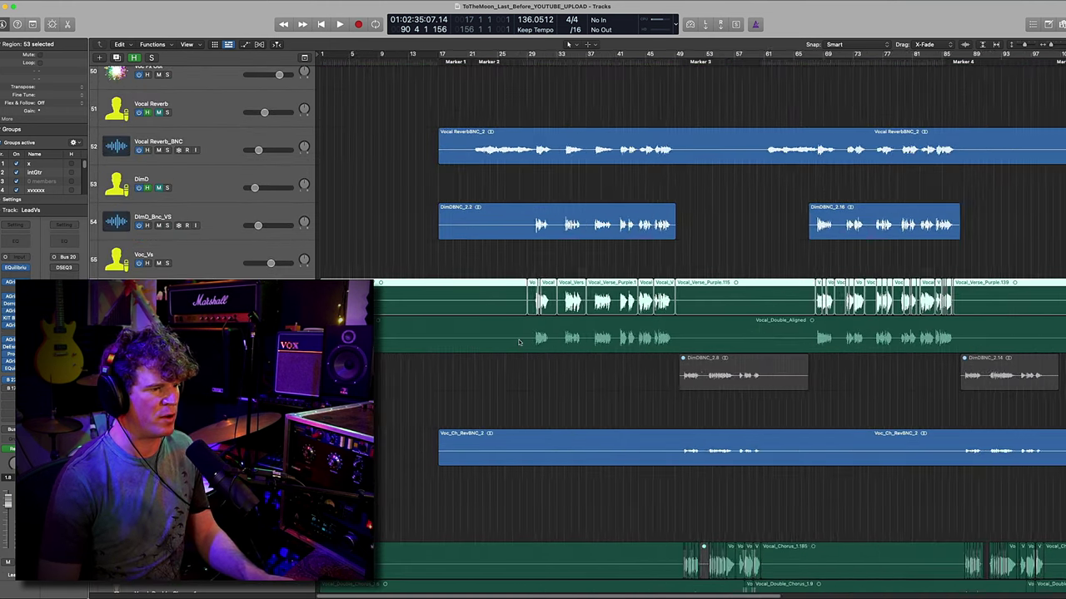
scroll(666, 275, right, 10)
click(539, 269)
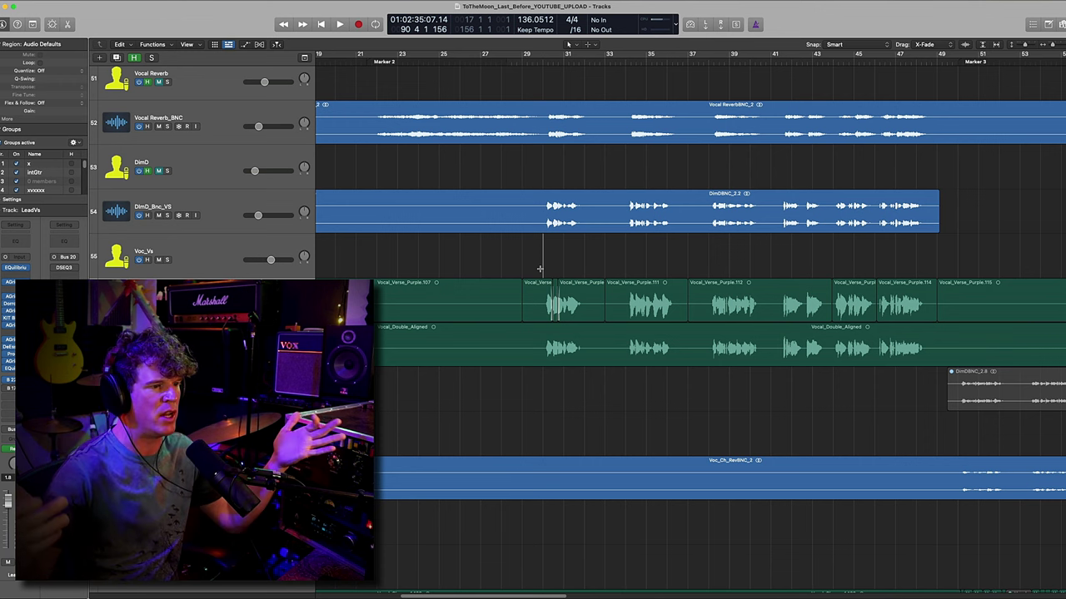
key(super+Right)
key(super+Right)
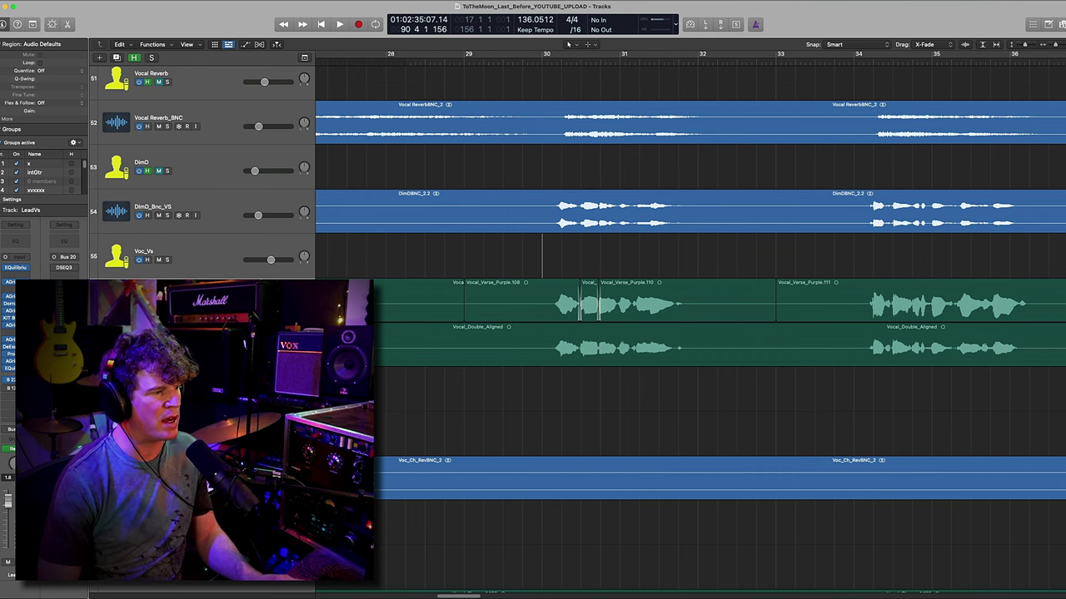
- Locate the Bass channel in the mixer and return to its region in the arrangement
scroll(608, 367, up, 15)
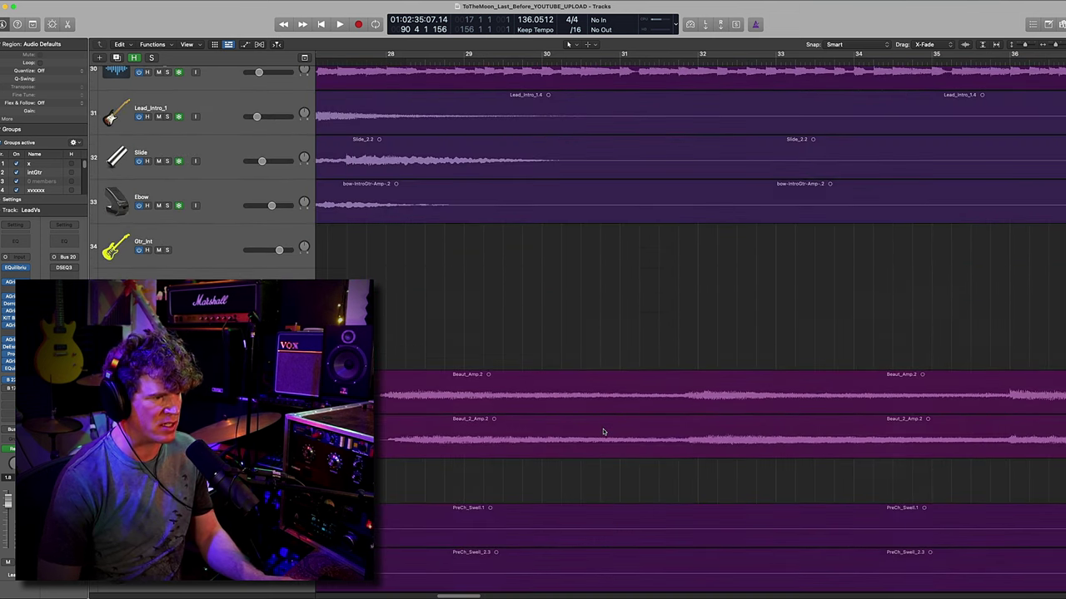
key(x)
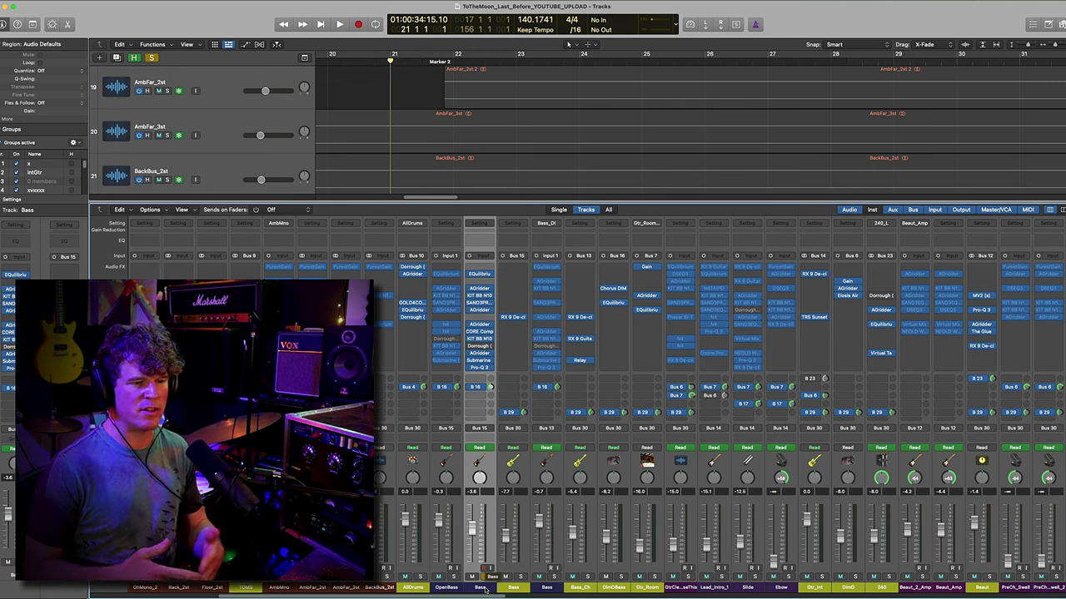
key(x)
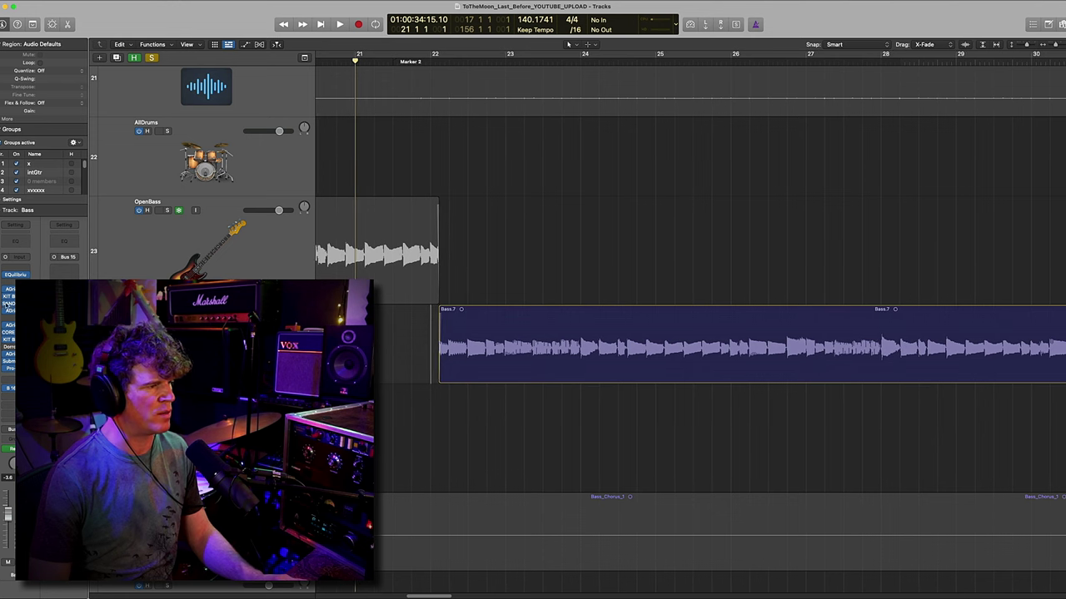
- Open the EQuilibrium on the Bass track and compare its 32 Hz low-cut band switched off and on
click(15, 275)
click(566, 309)
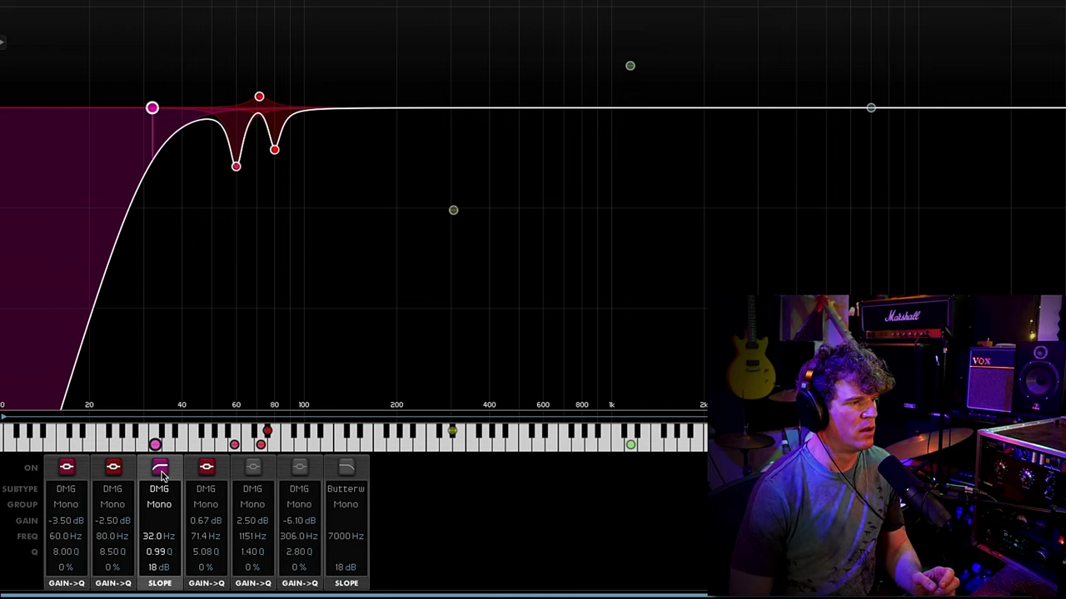
click(160, 468)
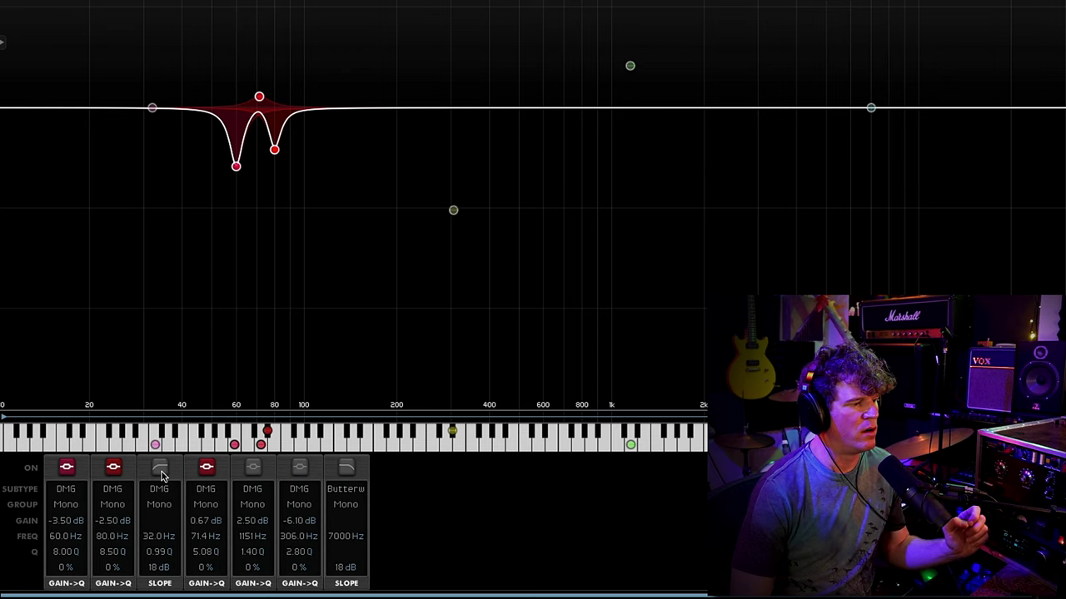
click(161, 472)
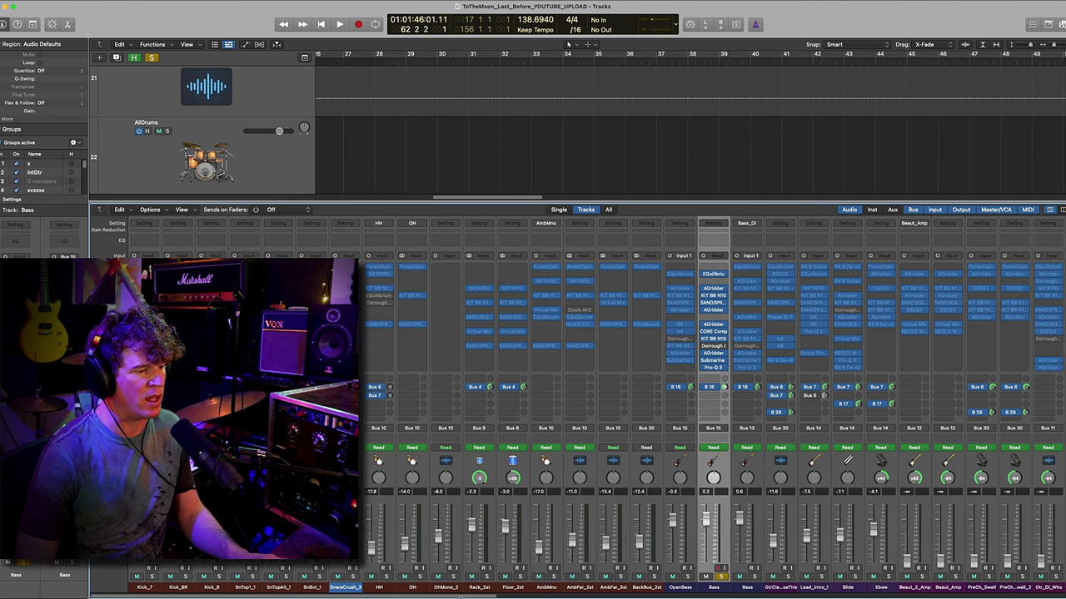
- Locate the mix bus channels in the mixer and select the Mix aux
scroll(625, 408, right, 15)
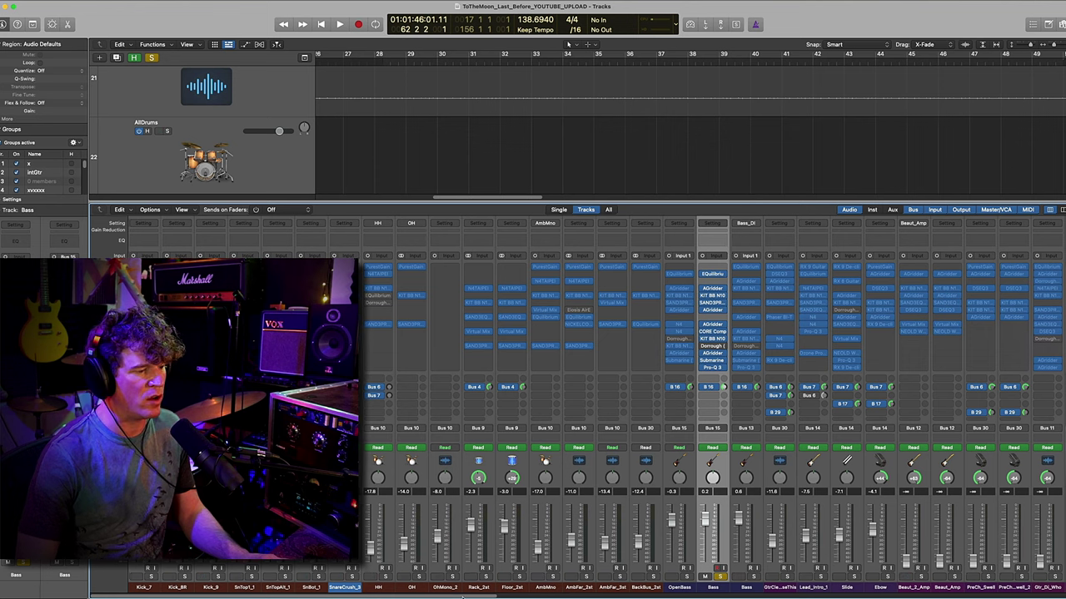
scroll(624, 407, right, 10)
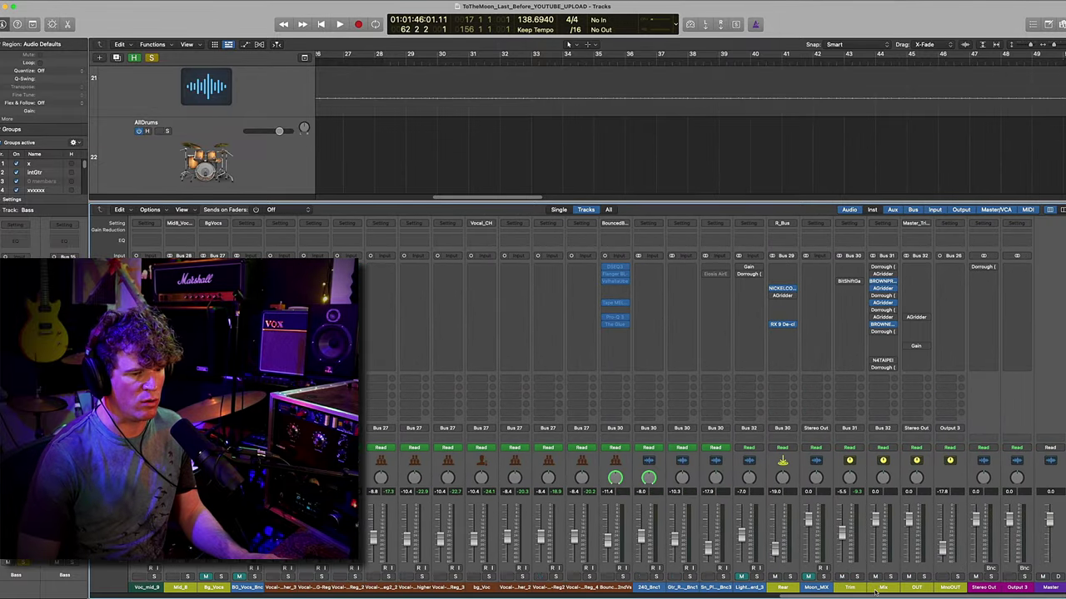
click(882, 587)
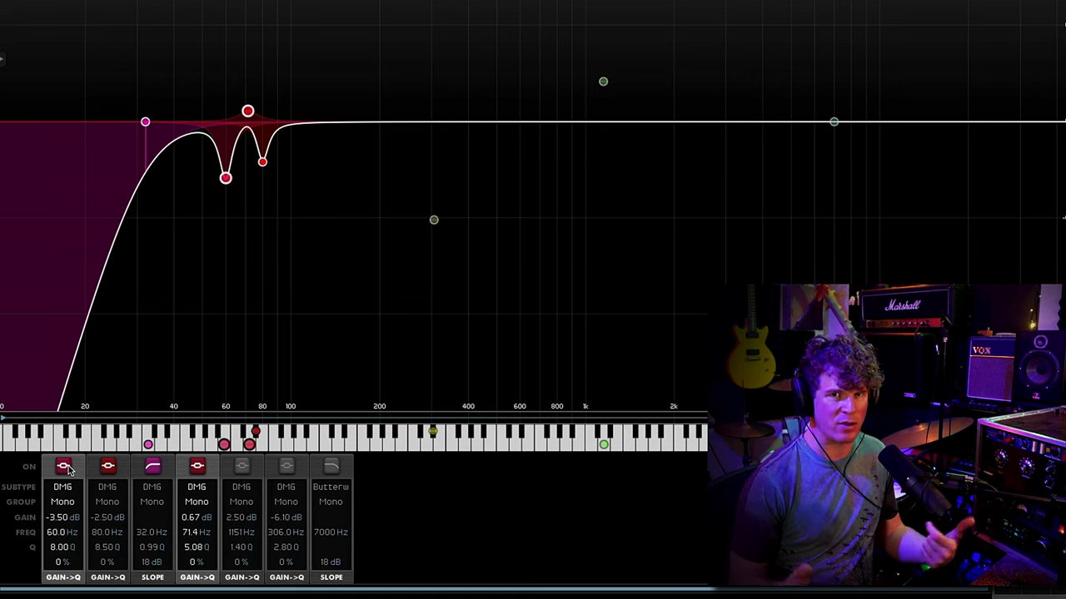
- Review the Bass EQuilibrium curve and arrange its window side by side with the AGridder N4 window
mouse_move(263, 163)
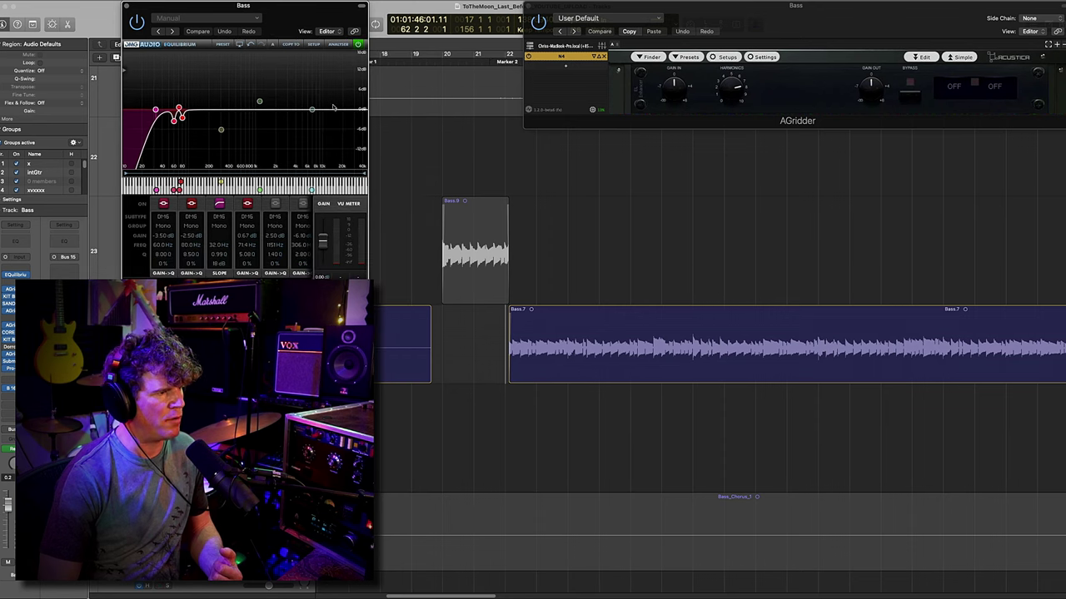
drag(306, 13, 184, 10)
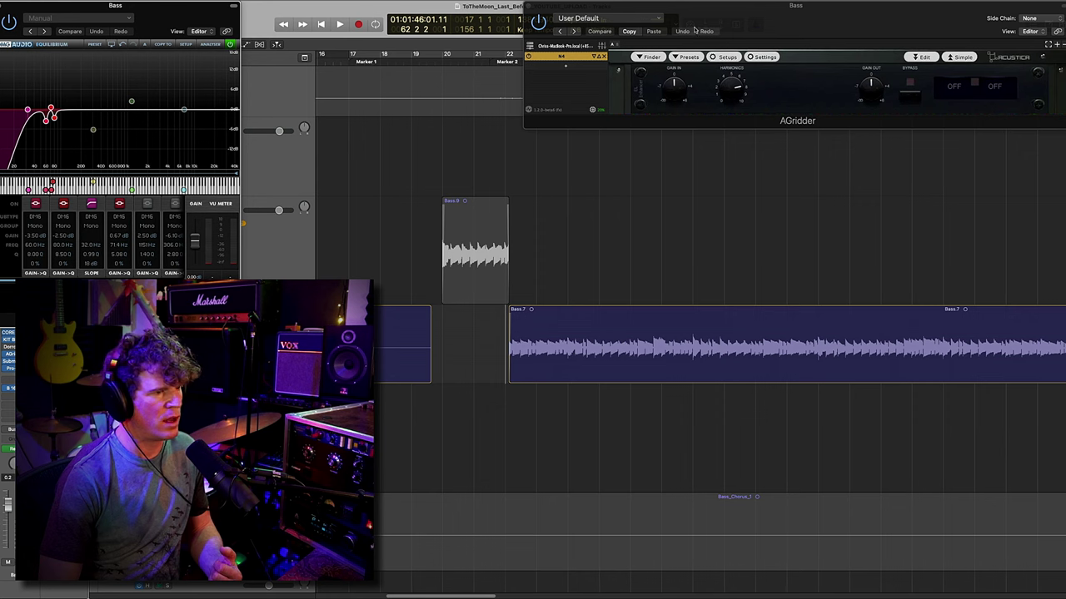
drag(779, 7, 501, 7)
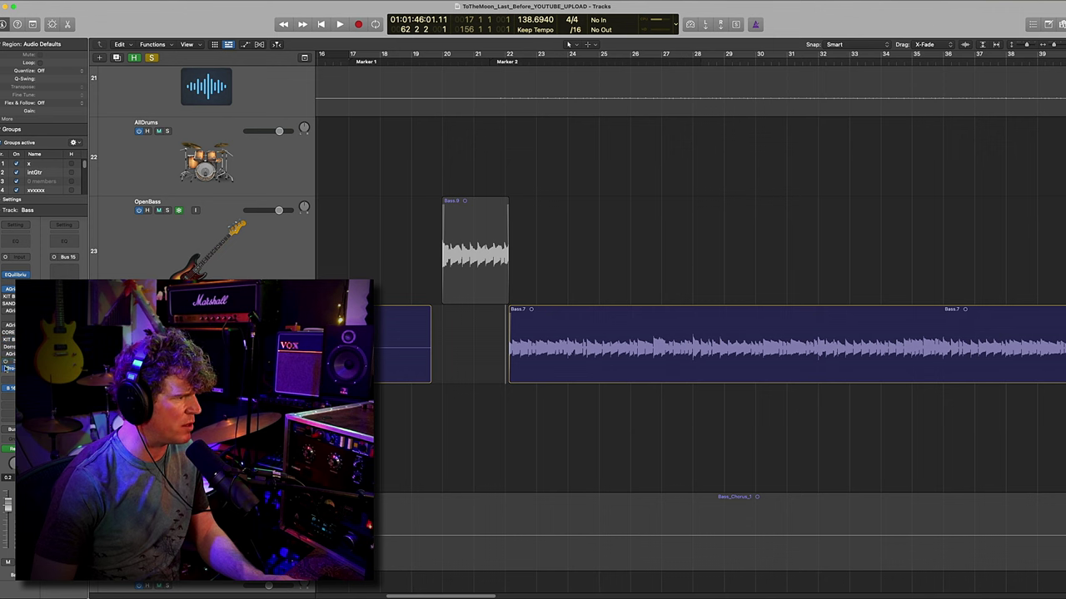
- Bring back the Bass plug-in windows, move the KIT BB N105 V2 clear of the others, and examine its gain and EQ settings
key(v)
drag(443, 60, 915, 9)
mouse_move(930, 148)
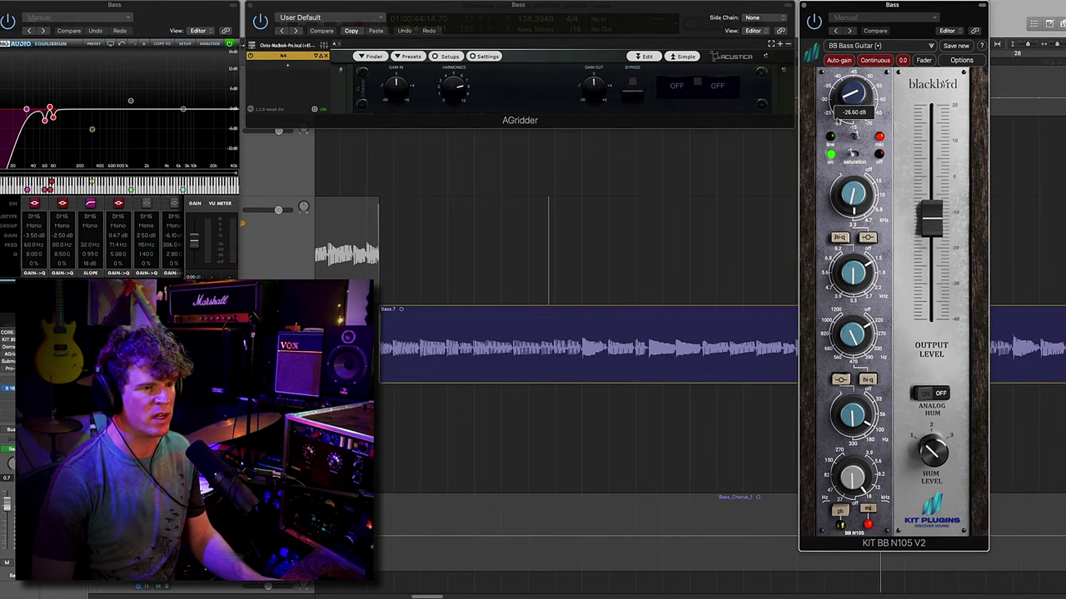
mouse_move(850, 199)
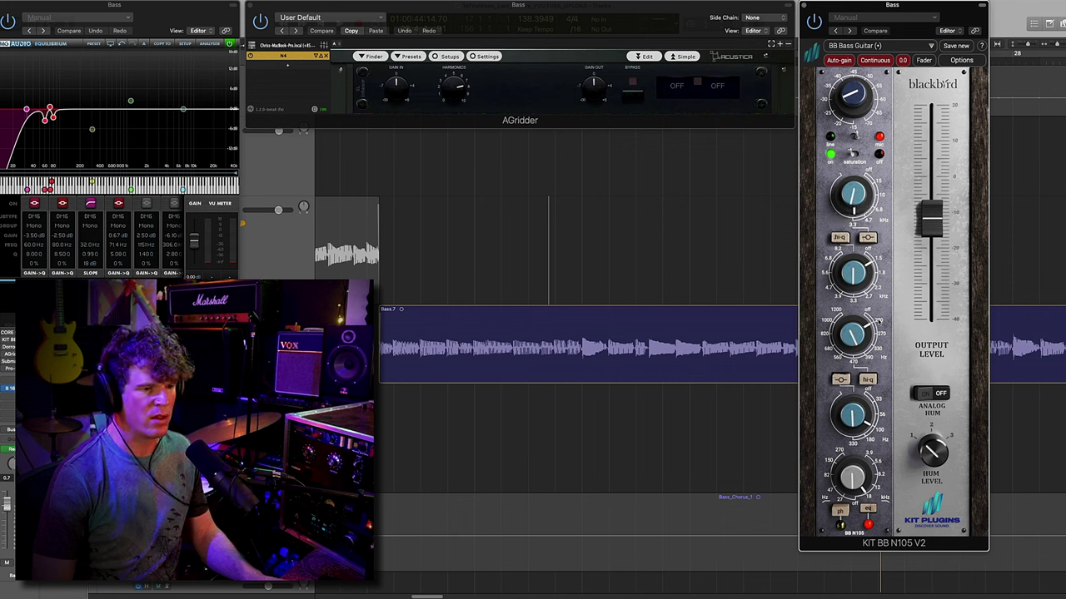
mouse_move(864, 334)
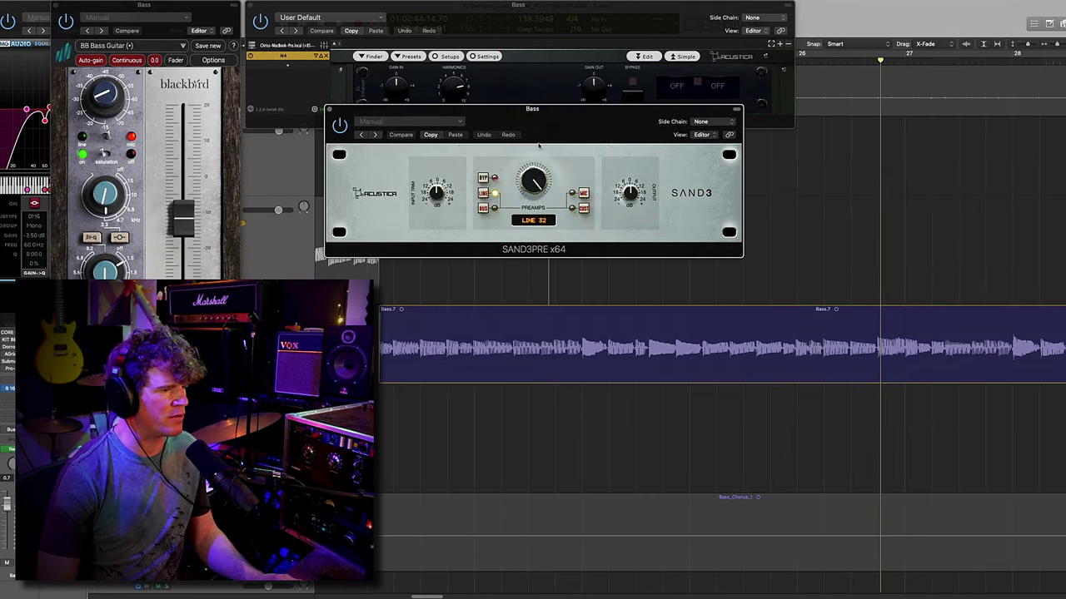
- Move the SAND3PRE window out of the way, place the SMOKEEQ window beneath the N4 window, and examine its EQ, trim and preamp settings
drag(556, 128, 473, 153)
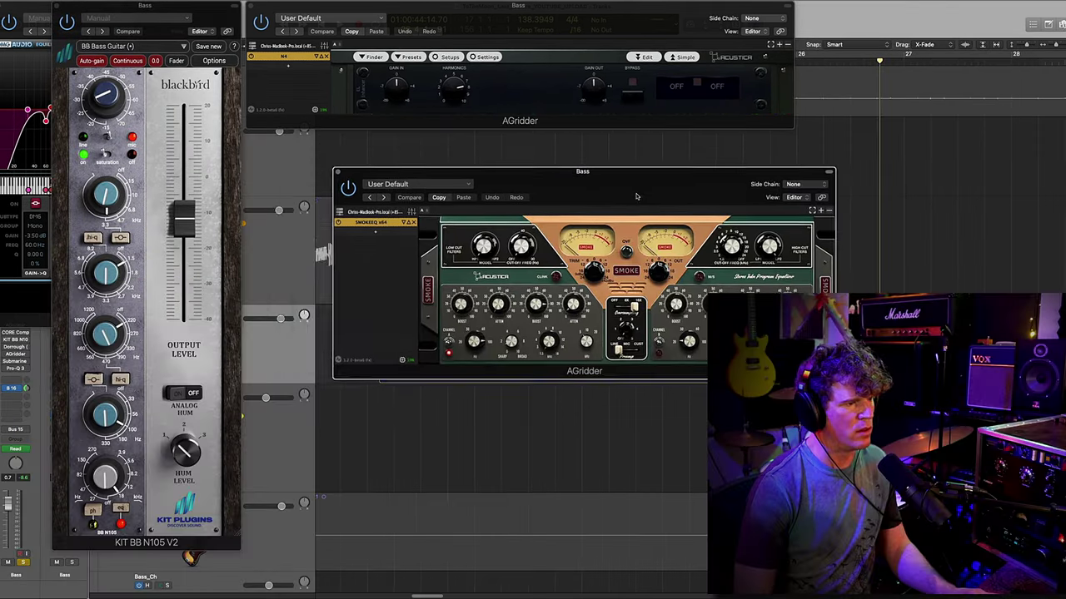
drag(635, 194, 548, 160)
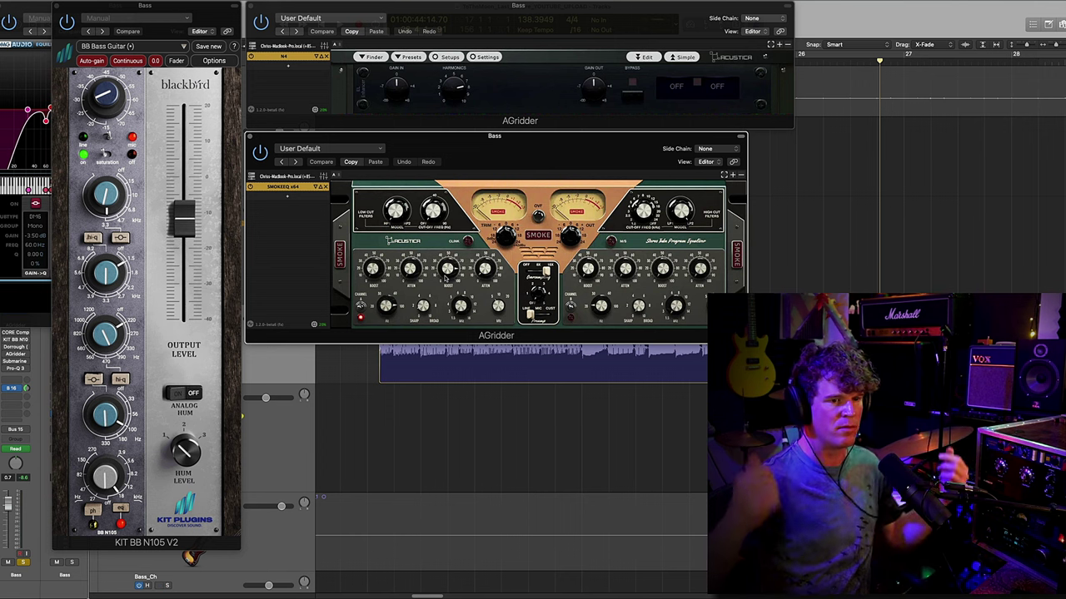
drag(436, 152, 437, 151)
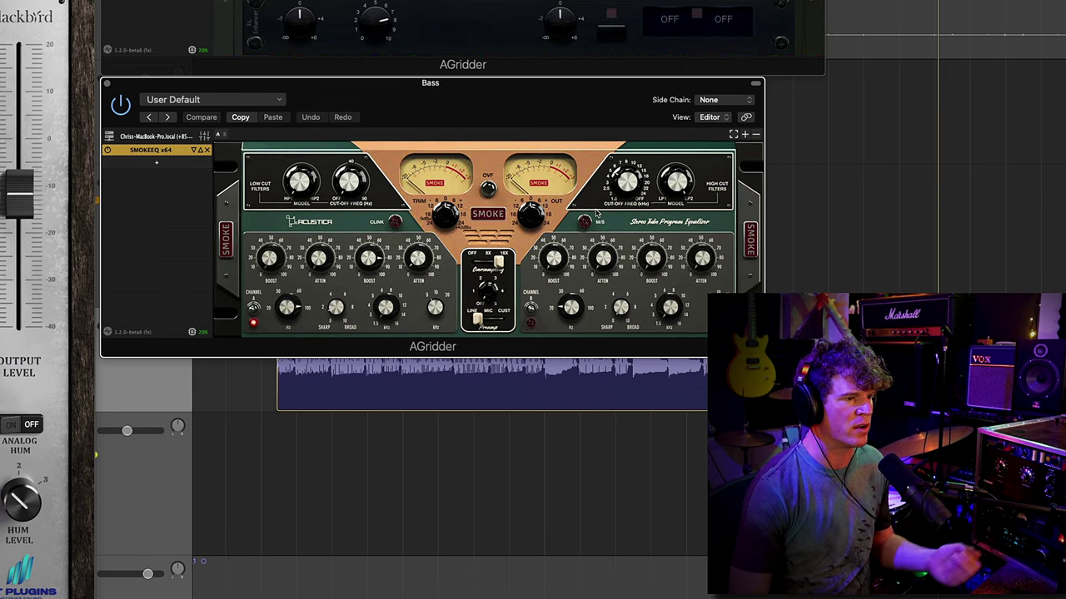
key(v)
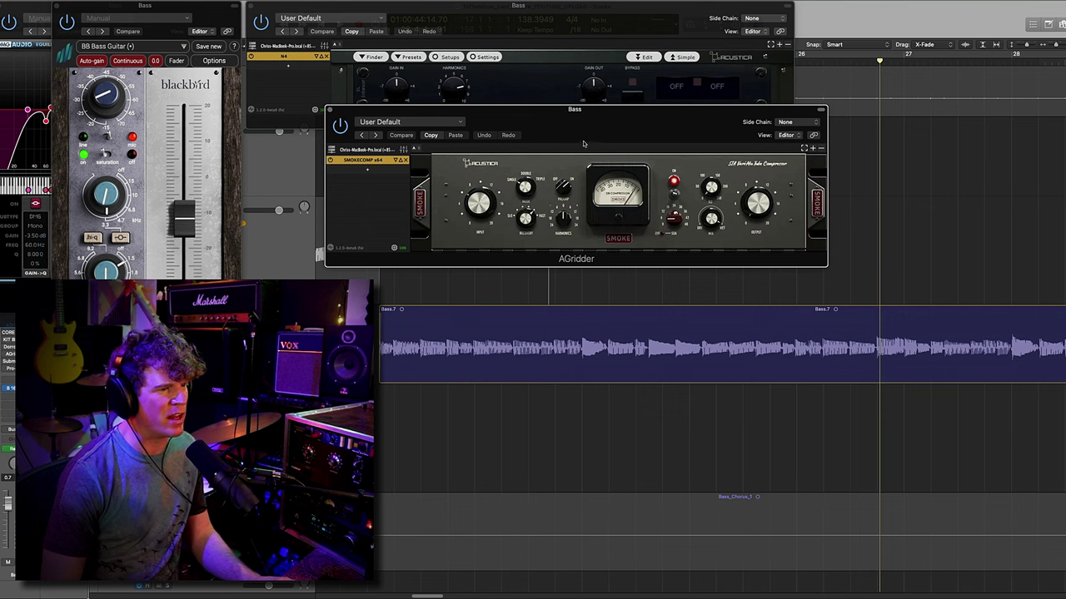
- Reposition the SMOKECOMP window, hide the plug-in windows, and audition the bass around bar 25 with individual inserts bypassed and active
drag(587, 150, 583, 194)
key(v)
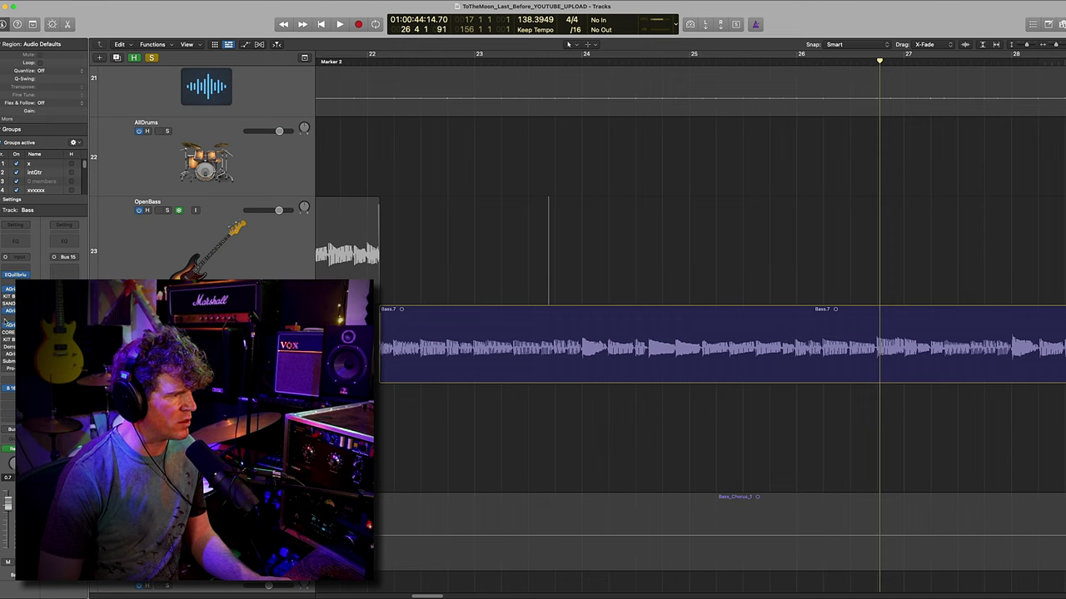
key(space)
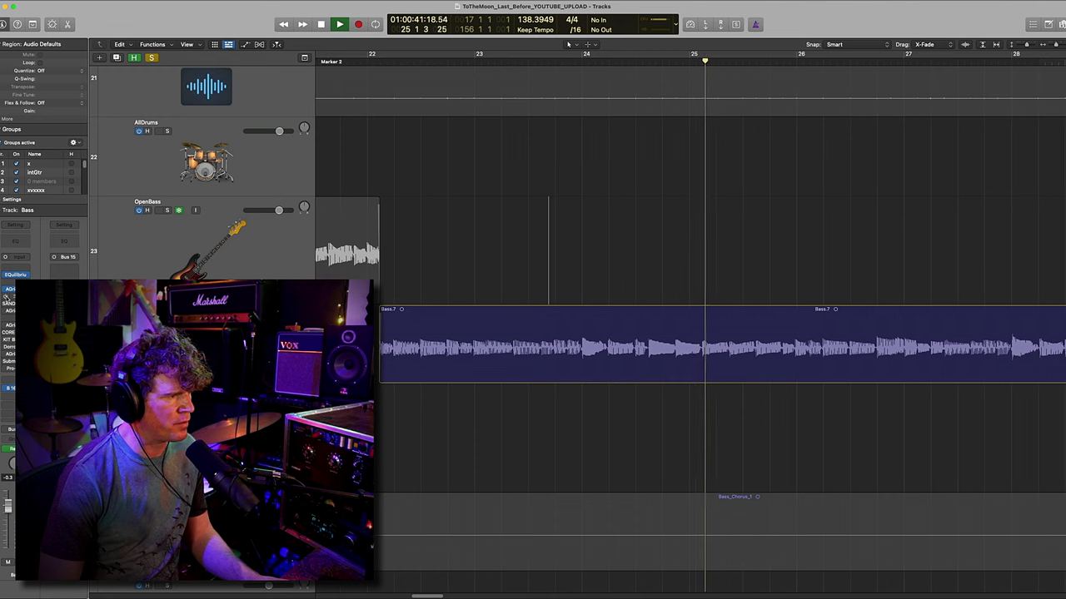
key(space)
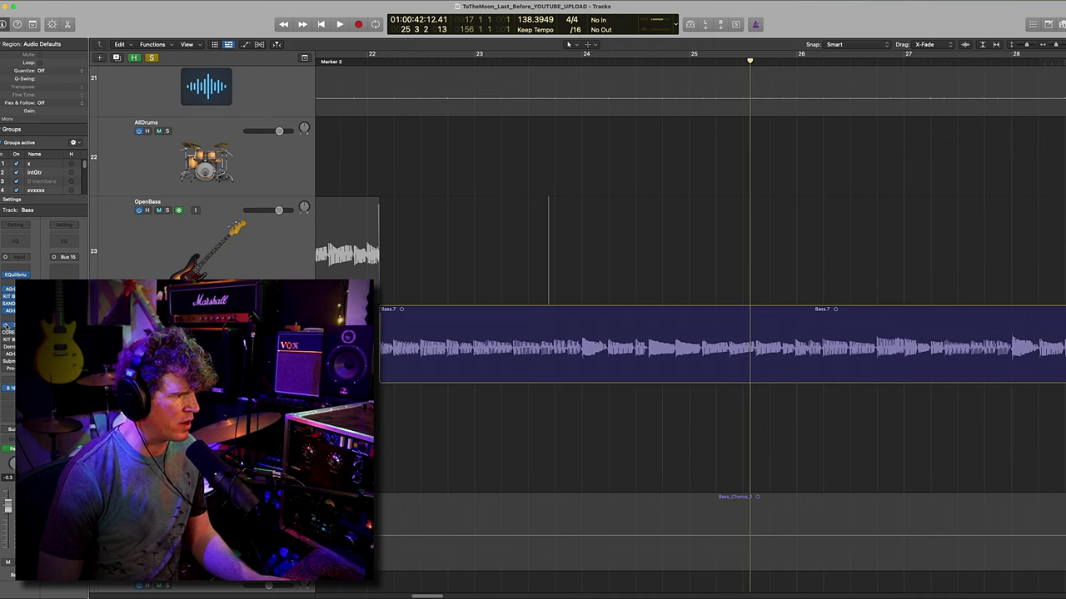
key(space)
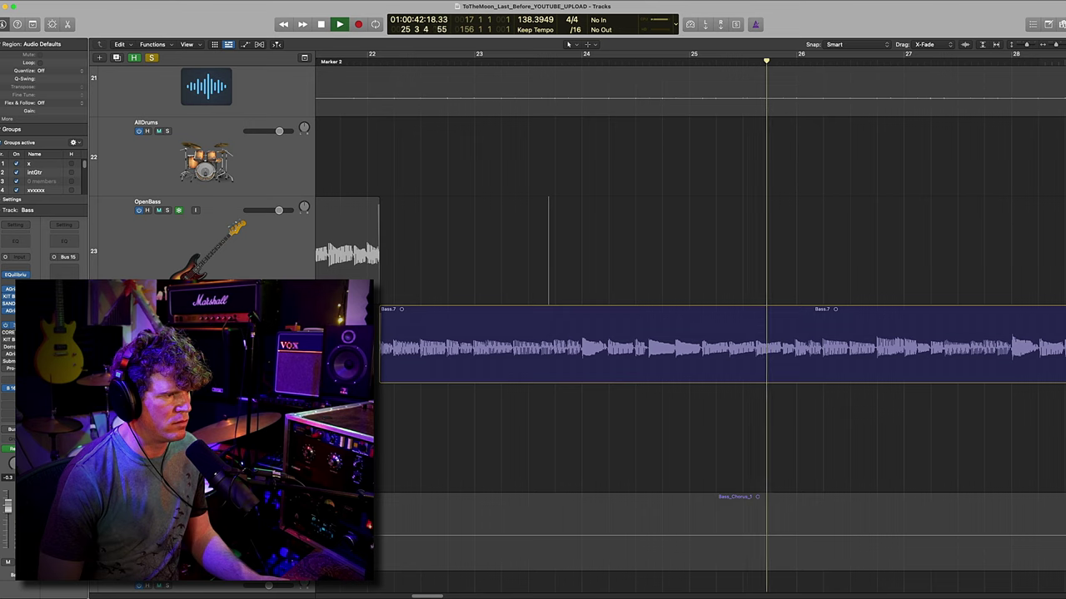
key(space)
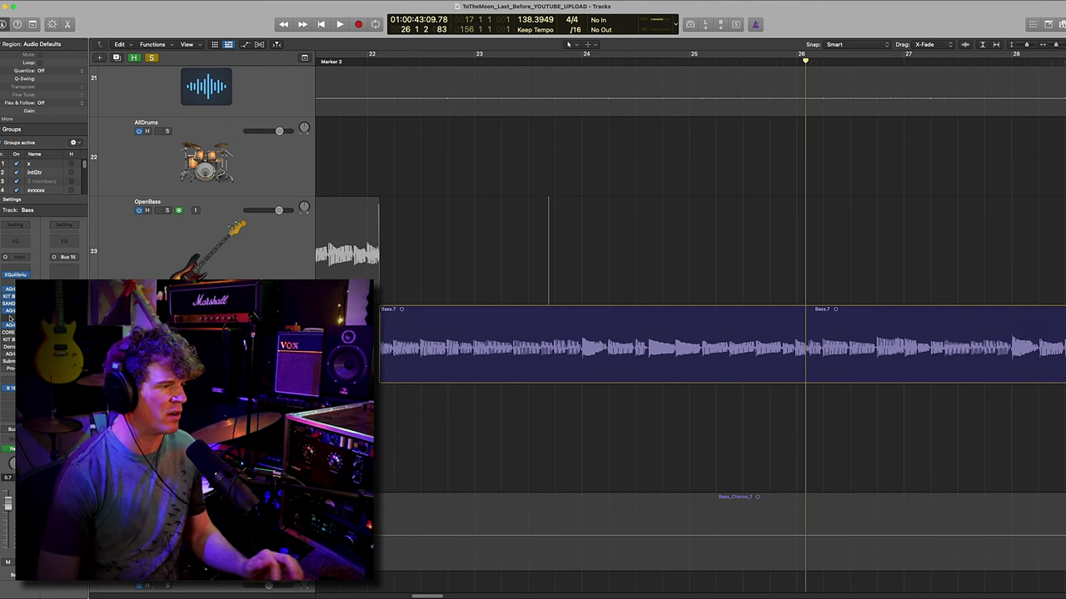
- Show the Bass plug-in windows, arrange SMOKECOMP under N4 with CORE Comp below it, and examine the threshold, attack and release settings
key(v)
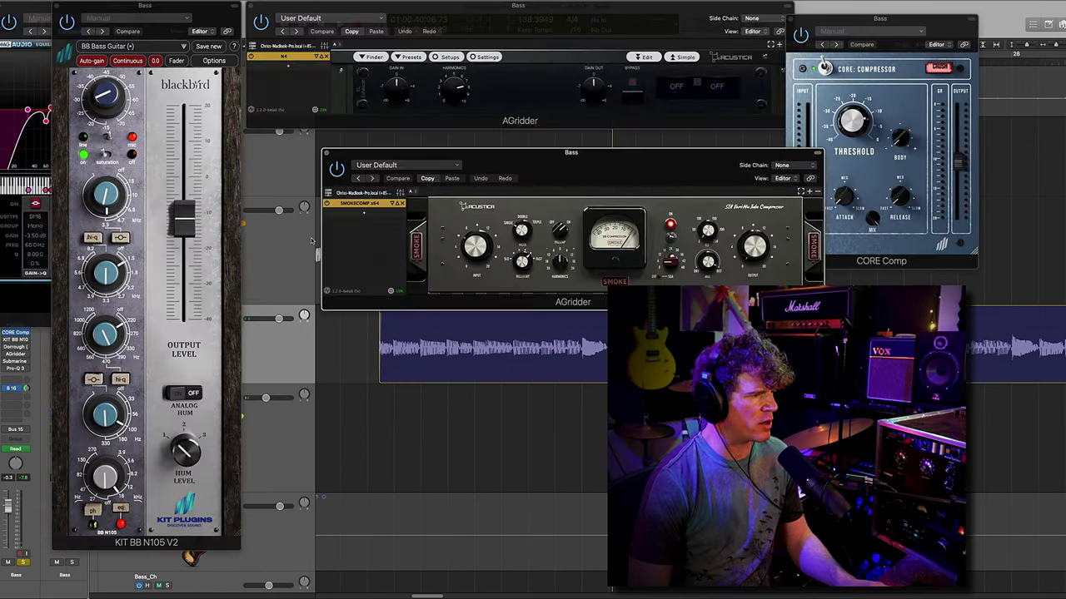
drag(531, 168, 469, 150)
drag(832, 48, 283, 315)
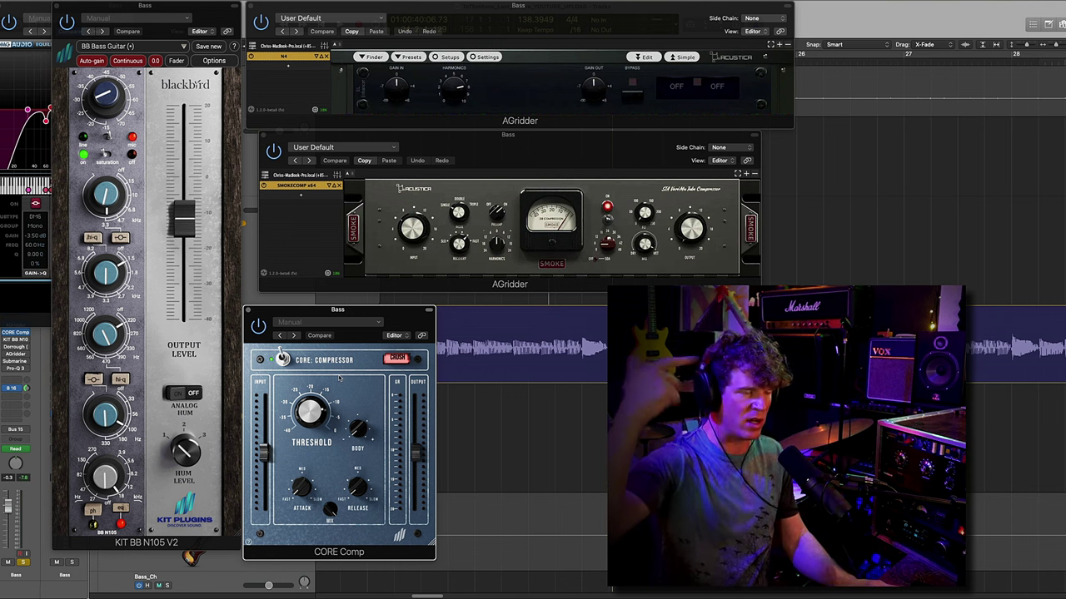
drag(310, 410, 310, 402)
mouse_move(300, 492)
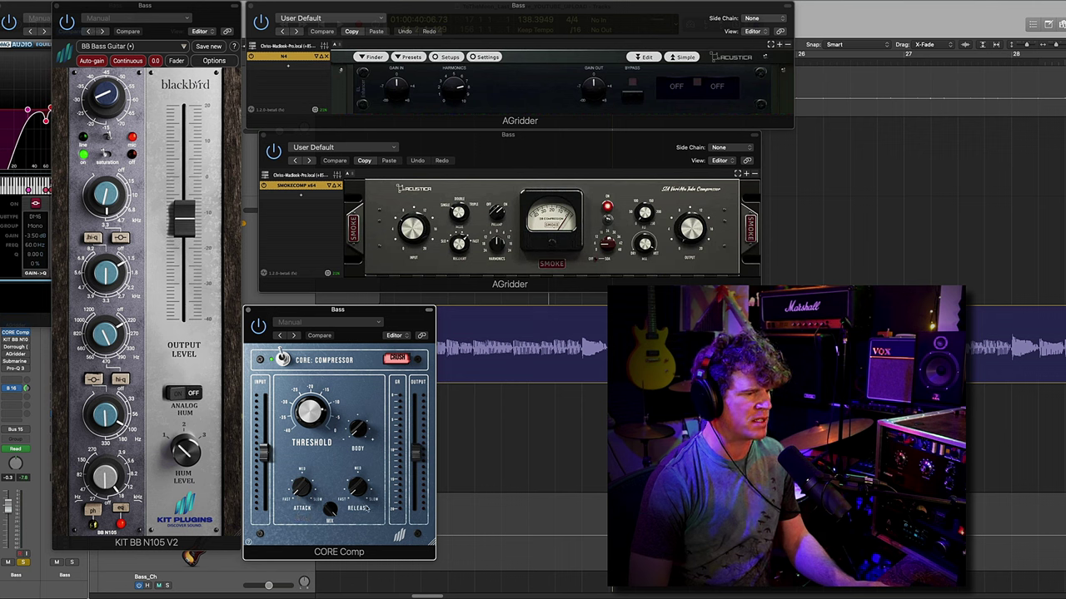
click(188, 13)
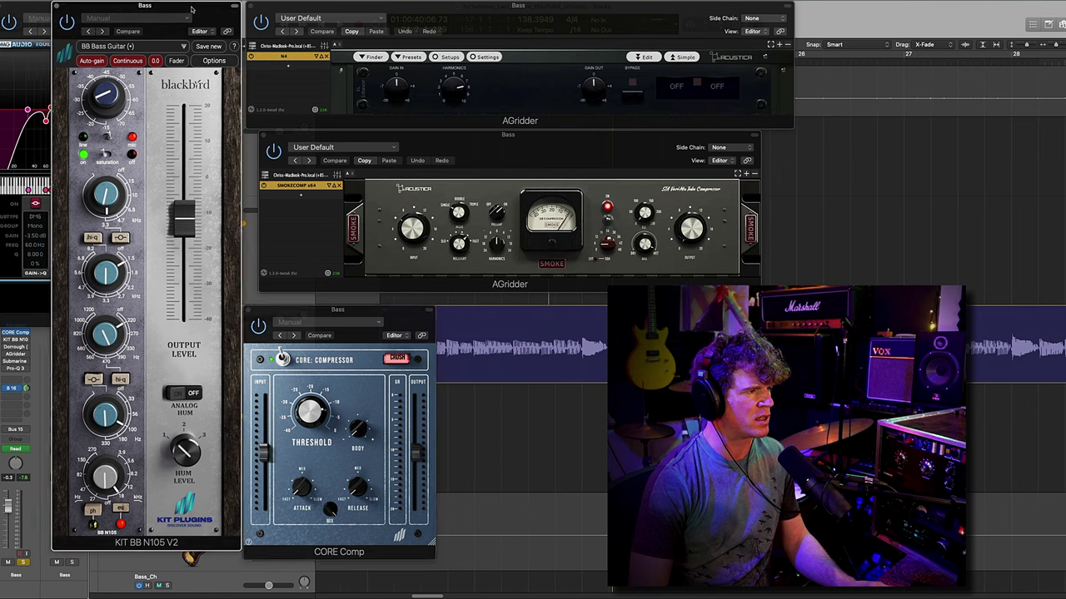
drag(326, 309, 332, 302)
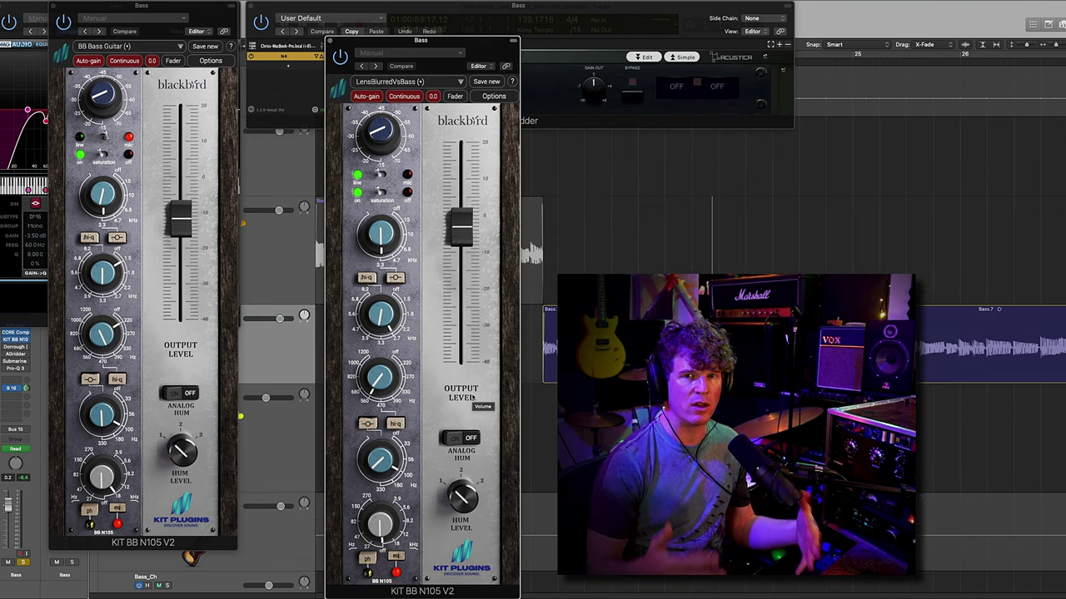
- Place the KIT BB N105 V2 with the LensBlurredVsBass preset beside the BB Bass Guitar instance and compare their preamp and EQ settings
drag(485, 44, 960, 13)
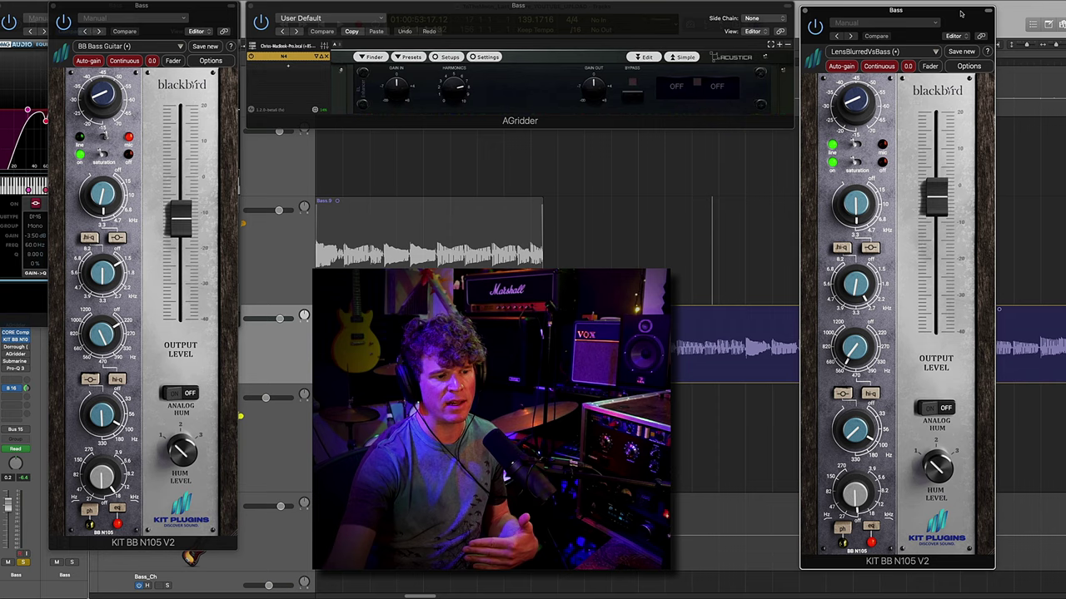
drag(854, 9, 294, 3)
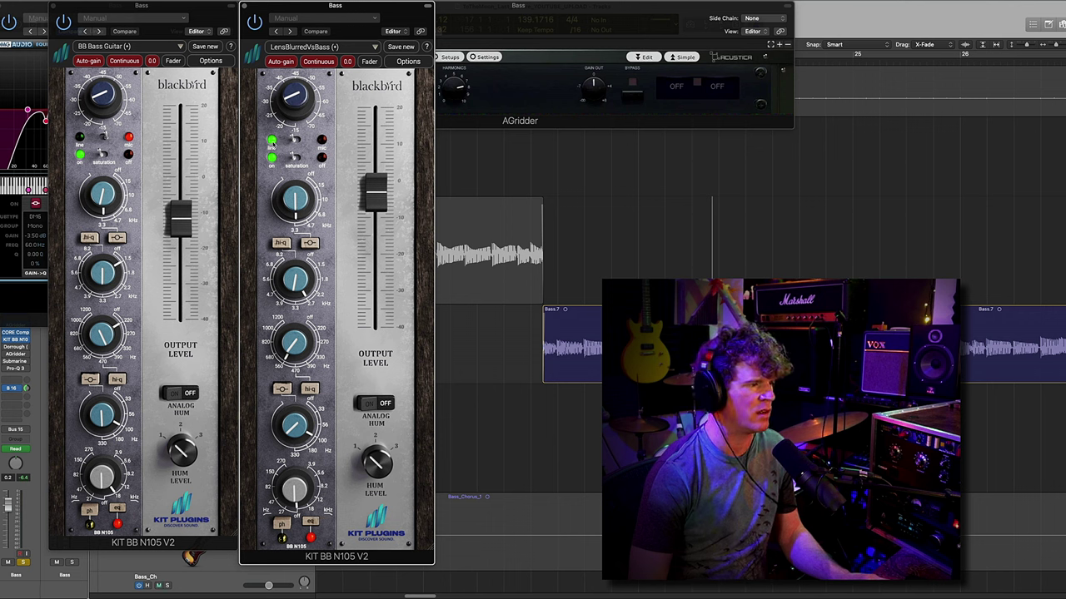
mouse_move(296, 436)
mouse_move(291, 356)
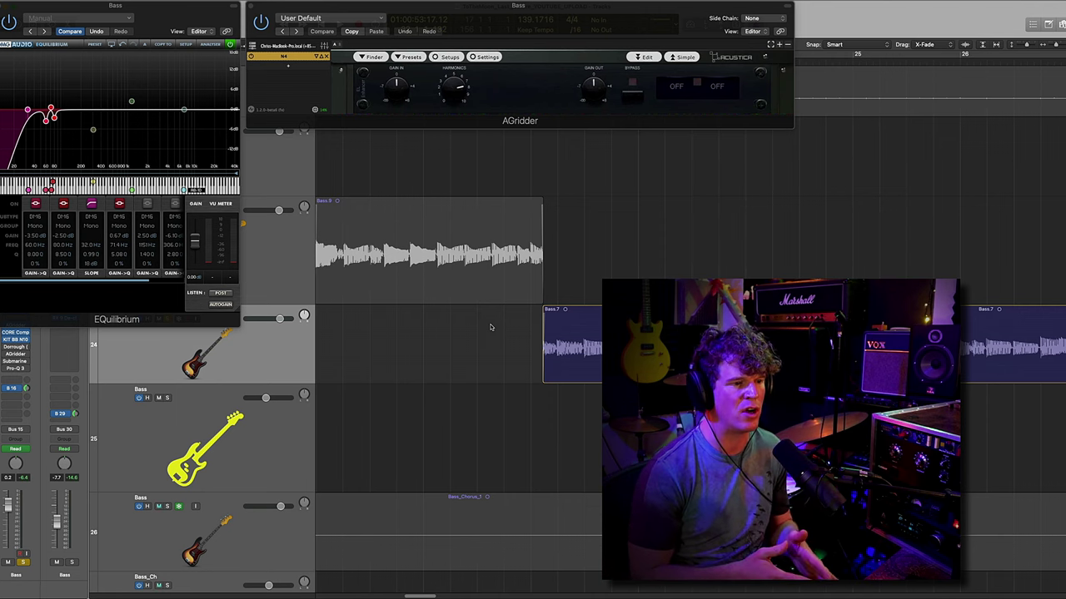
- Close the Dorrough meter window, view the N4 TAIPEI tape recorder, and open the Submarine insert on the Bass channel
key(v)
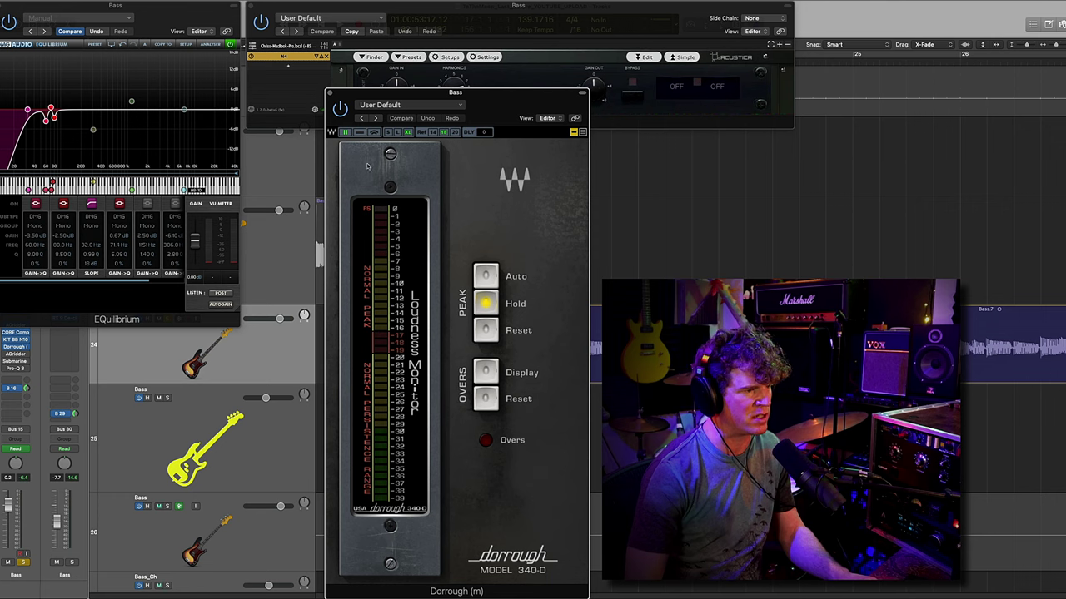
click(331, 94)
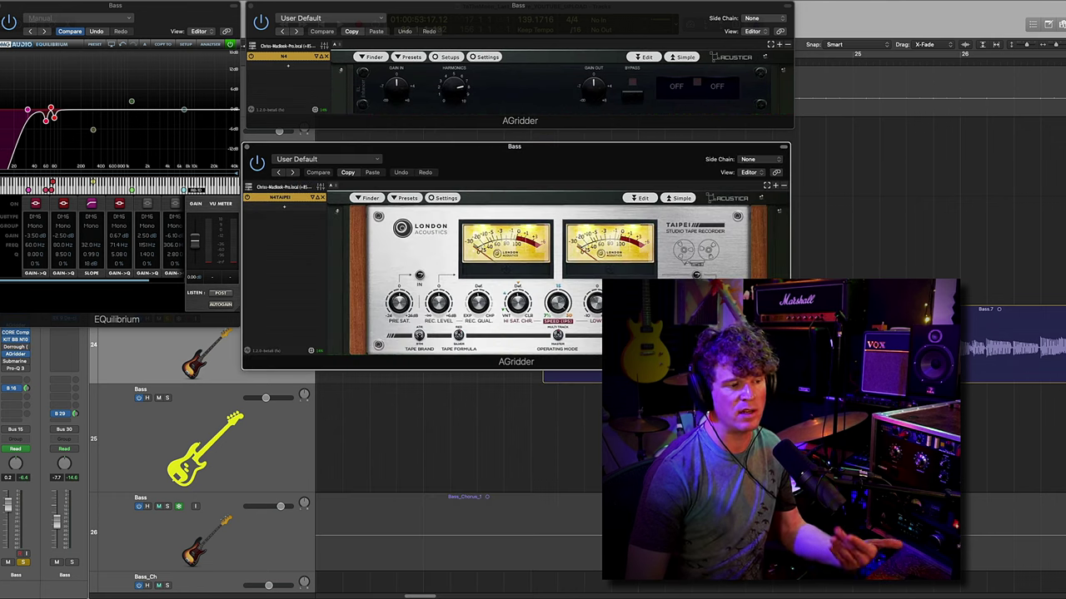
click(14, 362)
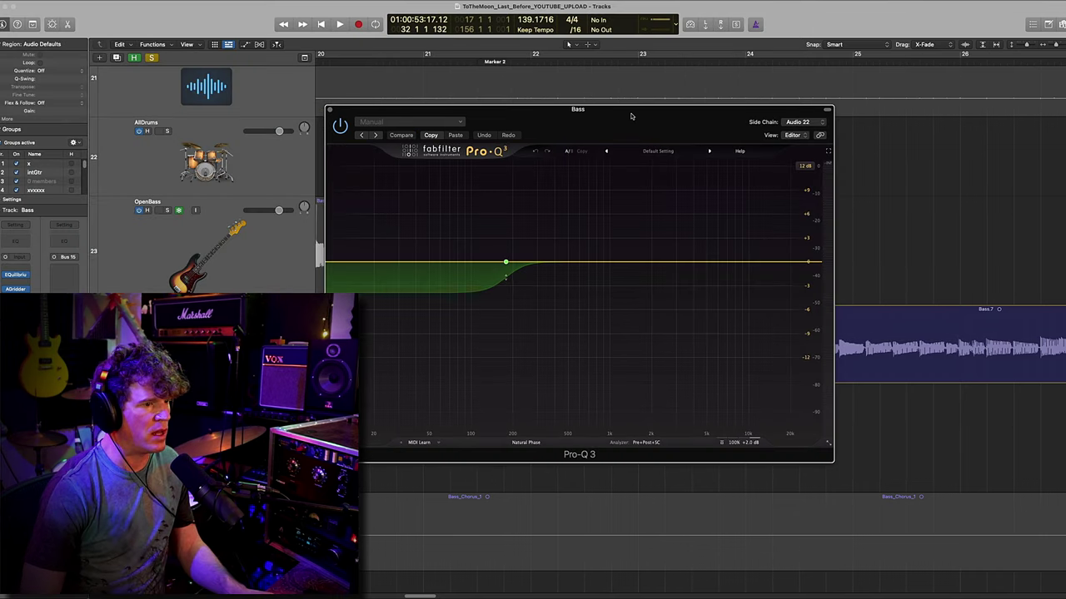
- Examine the Pro-Q 3 dynamic low-shelf band on the Bass, keep Kick_7 (Audio 22) as side-chain source, and look for the kick in the mixer
drag(631, 114, 749, 65)
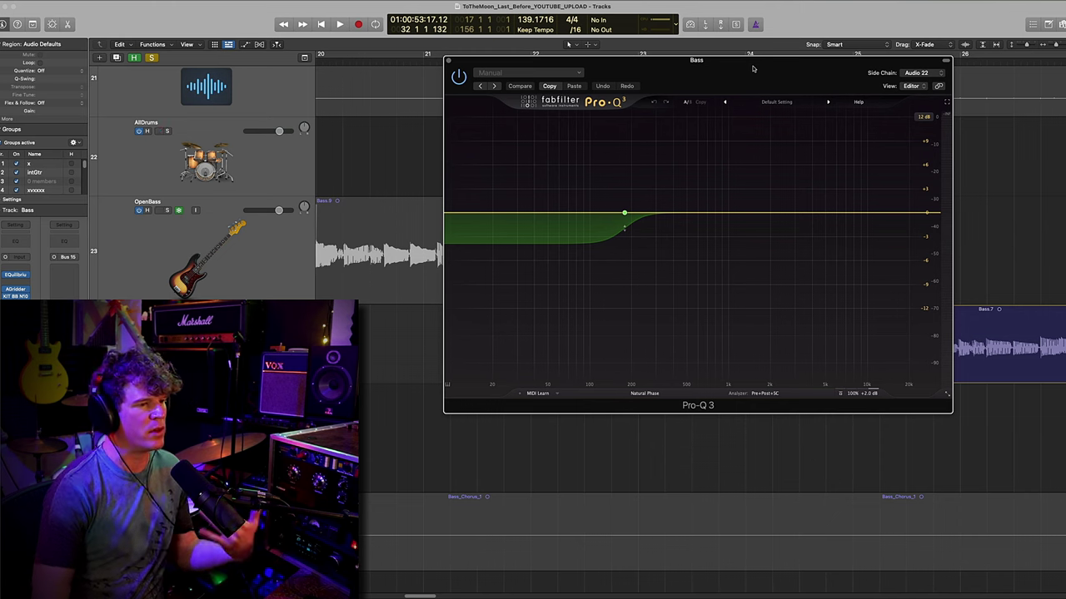
mouse_move(624, 218)
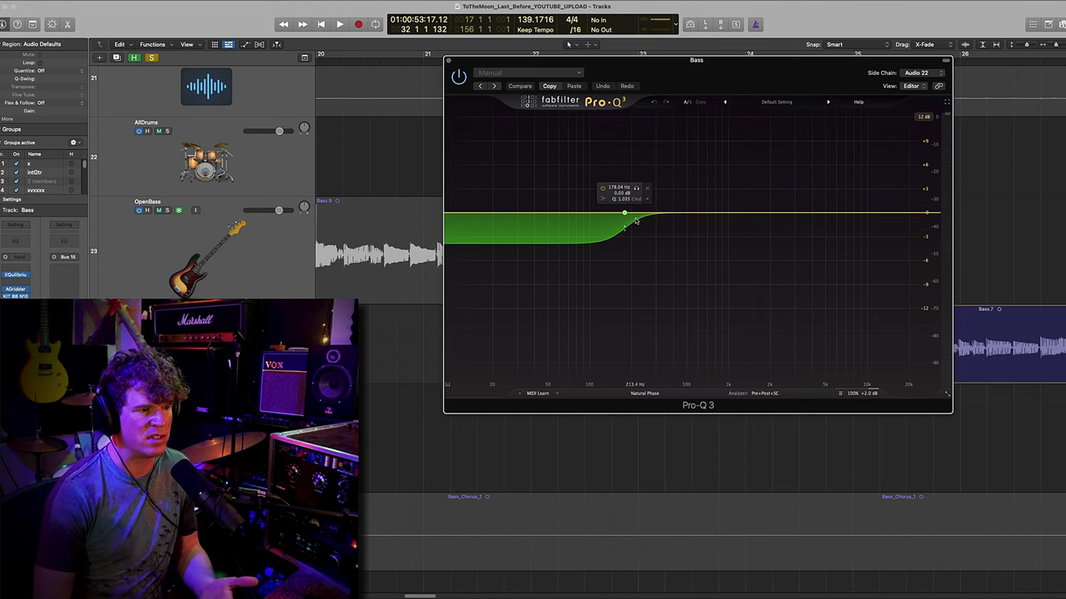
click(762, 393)
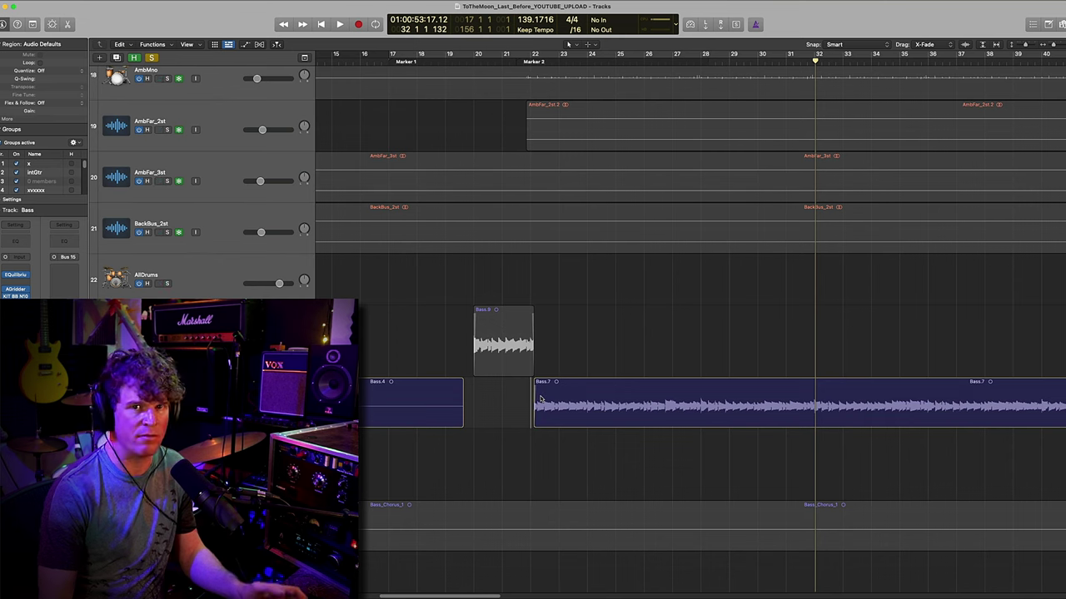
key(v)
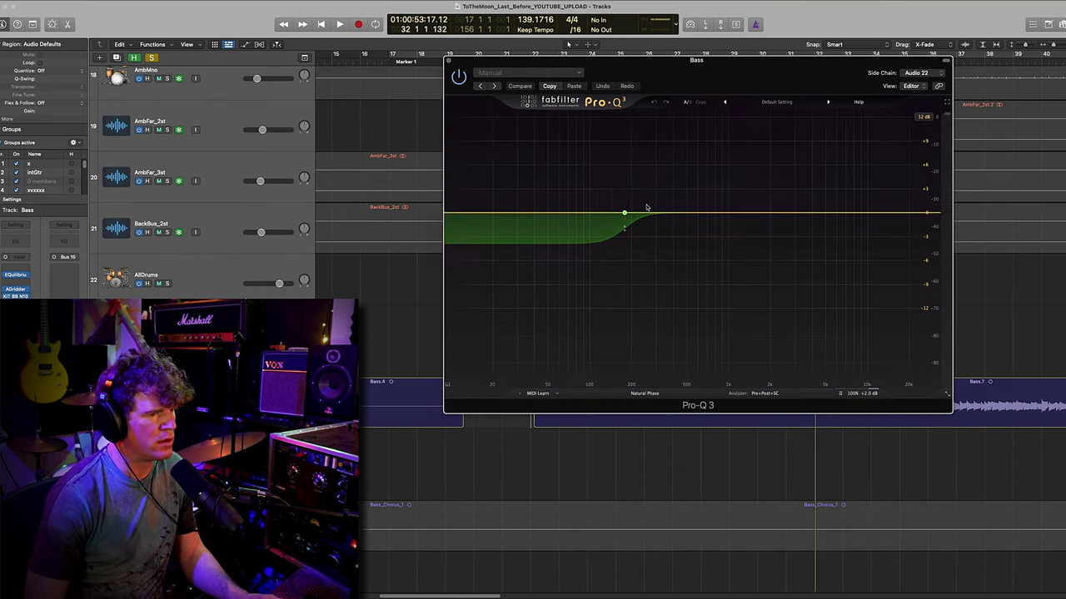
click(919, 74)
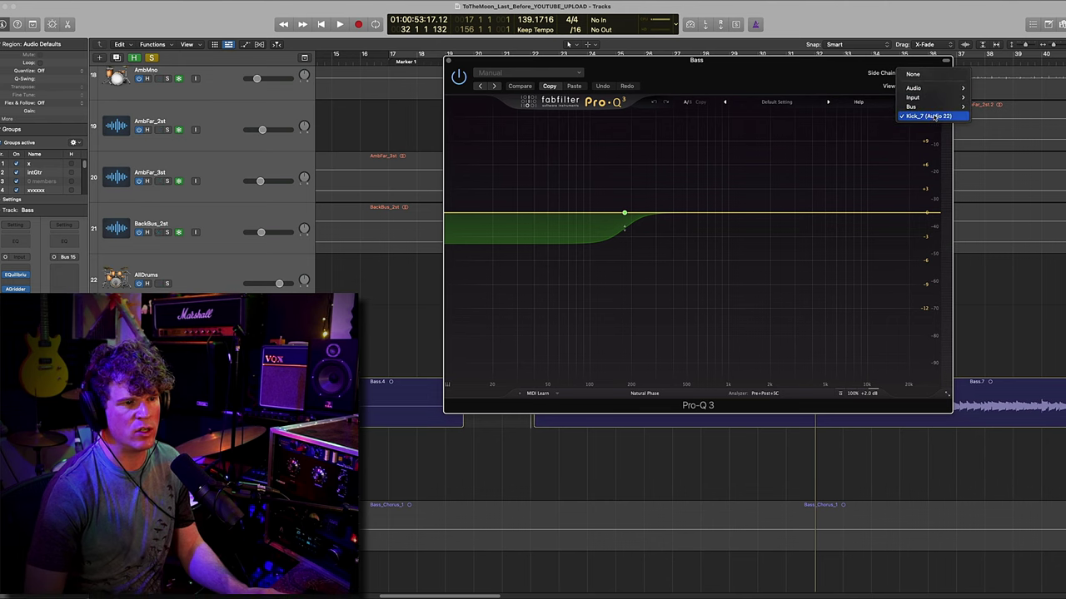
click(927, 116)
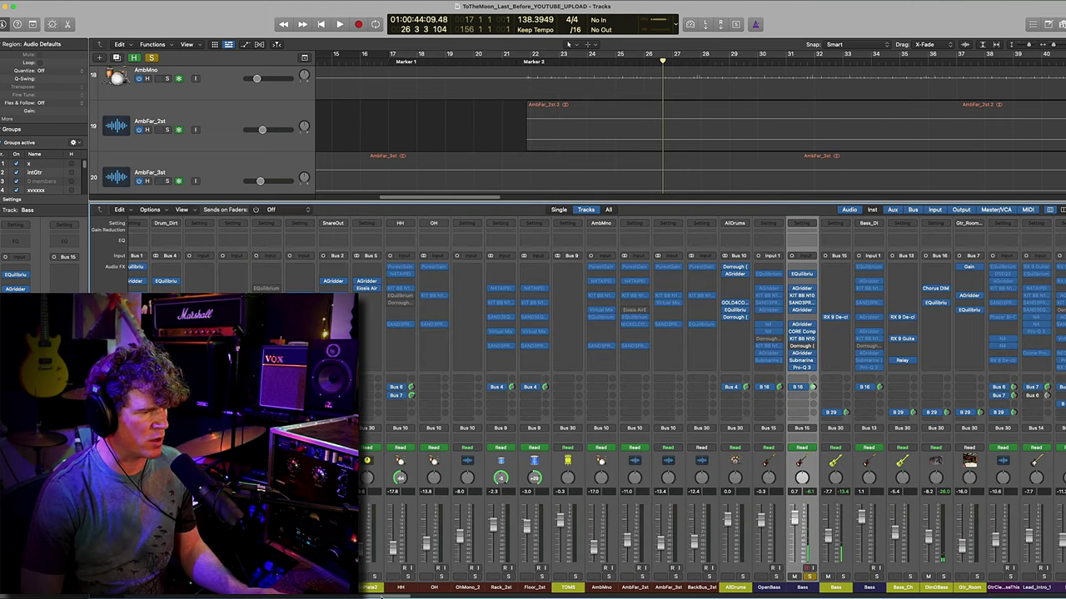
scroll(380, 596, left, 3)
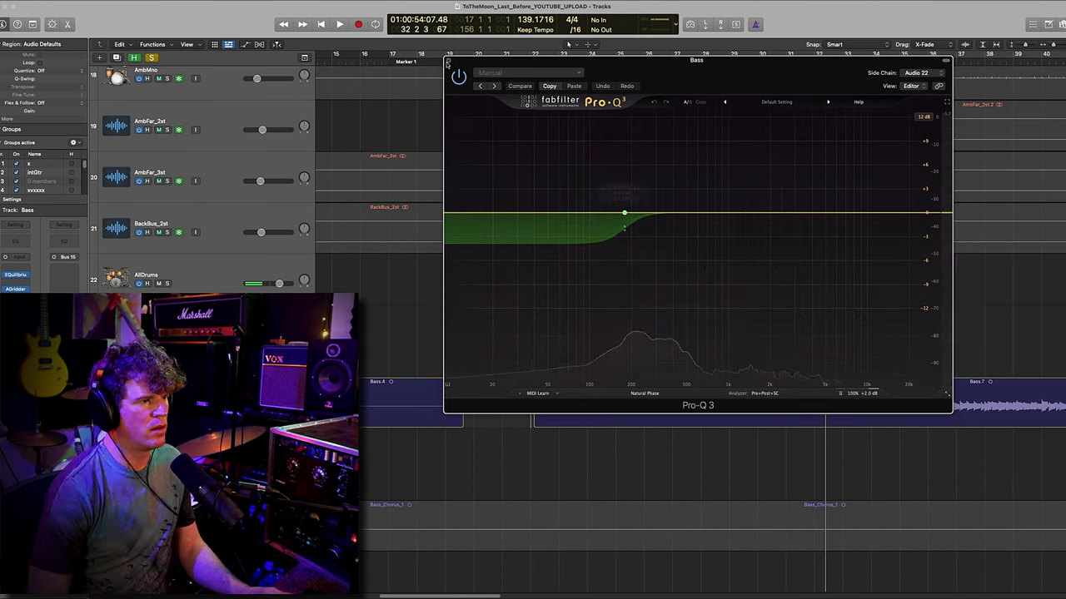
- Close the Pro-Q 3, SAND3PRE, KIT BB N105 V2 and SMOKEEQ windows and hide the remaining Bass plug-in windows
click(447, 62)
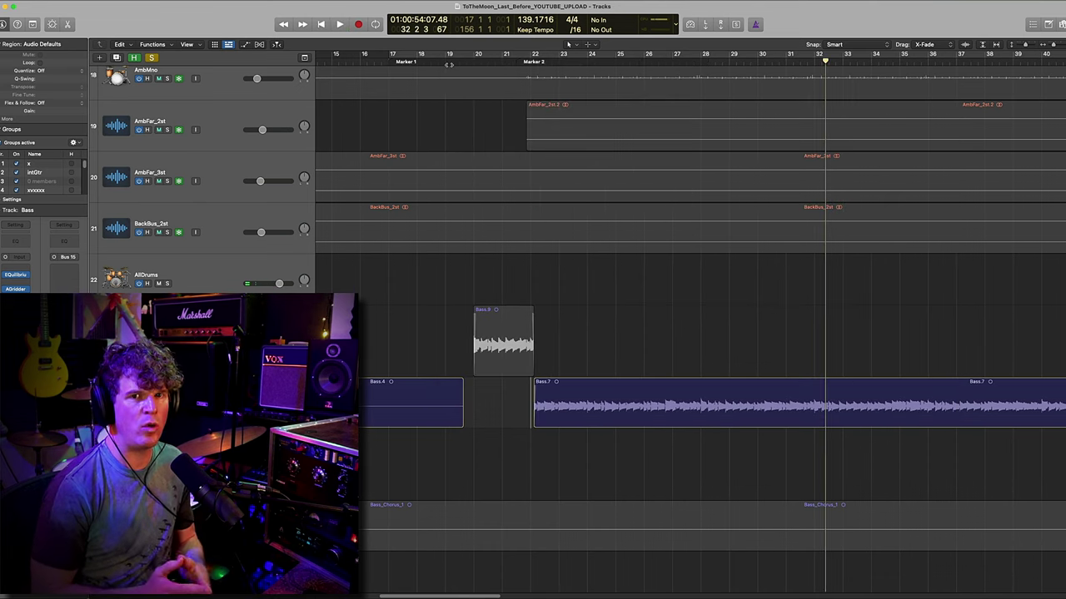
key(v)
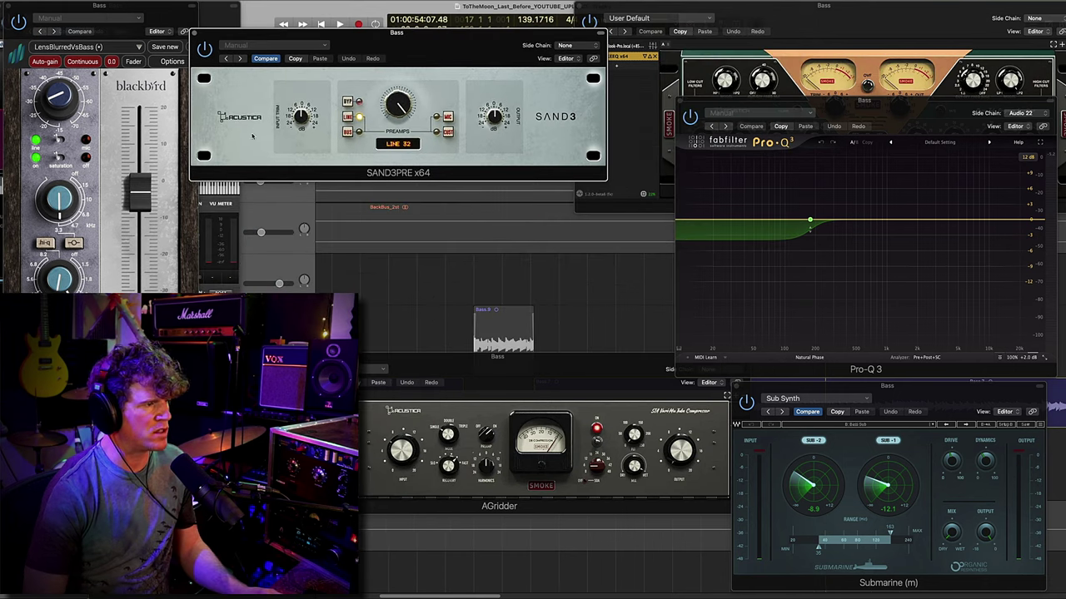
click(194, 33)
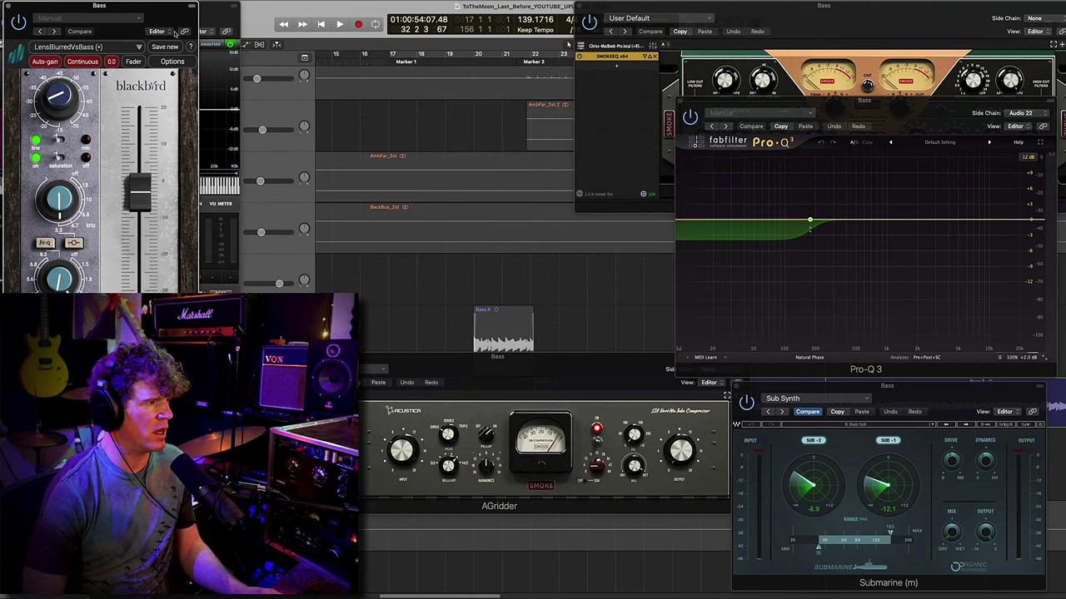
click(8, 5)
click(580, 6)
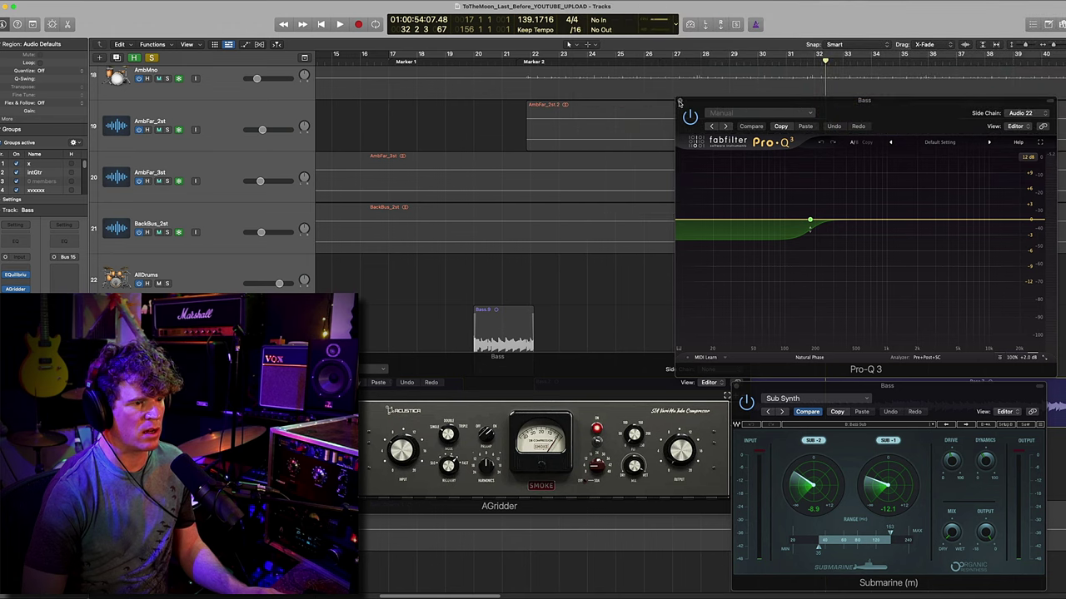
click(679, 101)
key(v)
- Survey the bass and guitar tracks in the arrangement and zoom in on the Bass and Bass_Chorus_1 regions near the playhead
key(space)
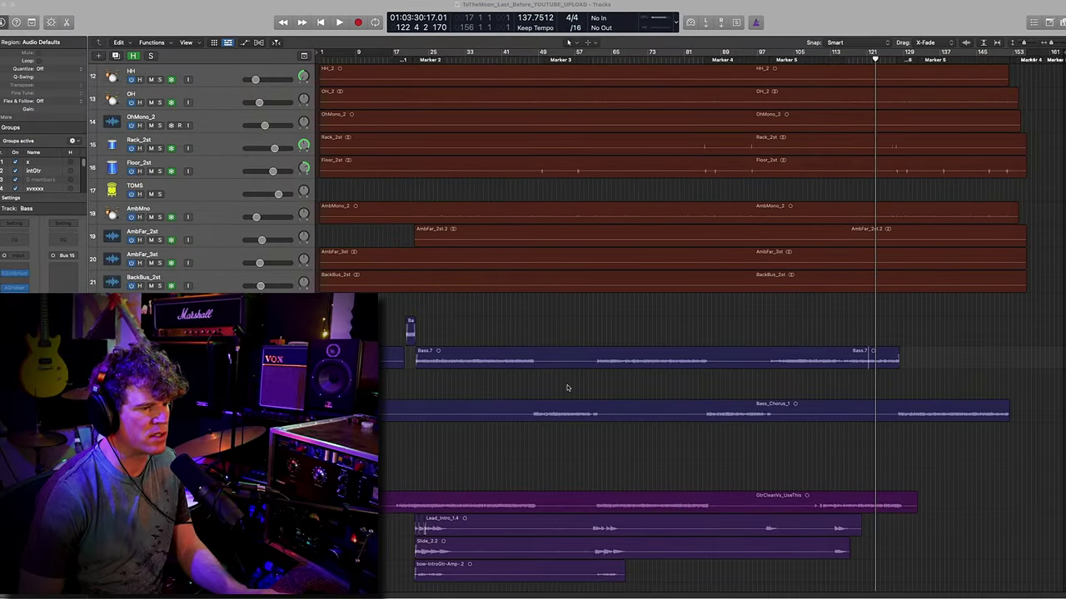
scroll(907, 404, down, 10)
scroll(717, 451, up, 4)
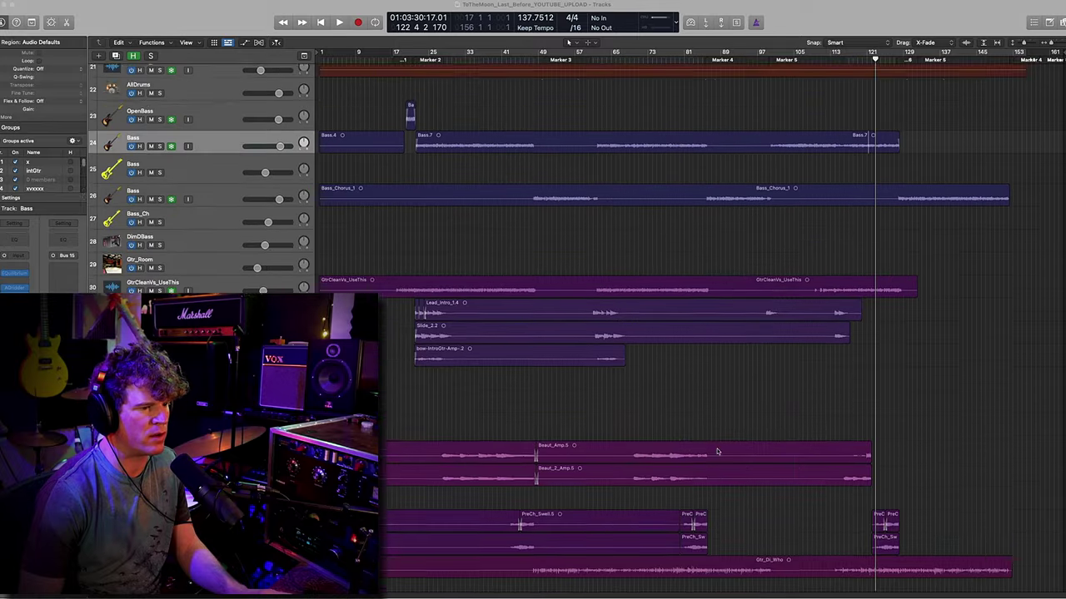
scroll(716, 400, up, 5)
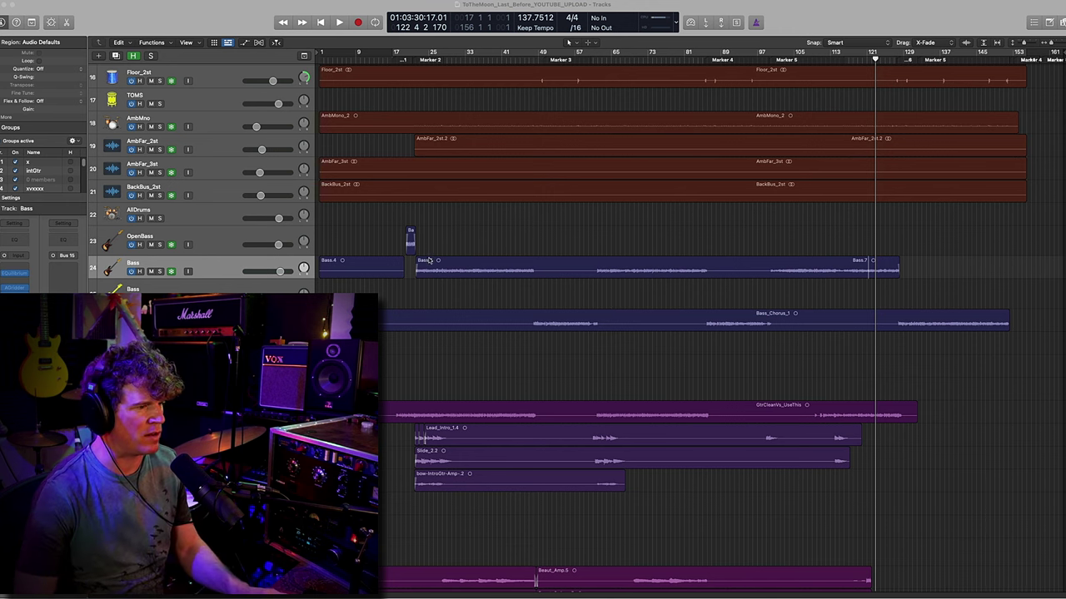
key(super+Right)
key(super+Right)
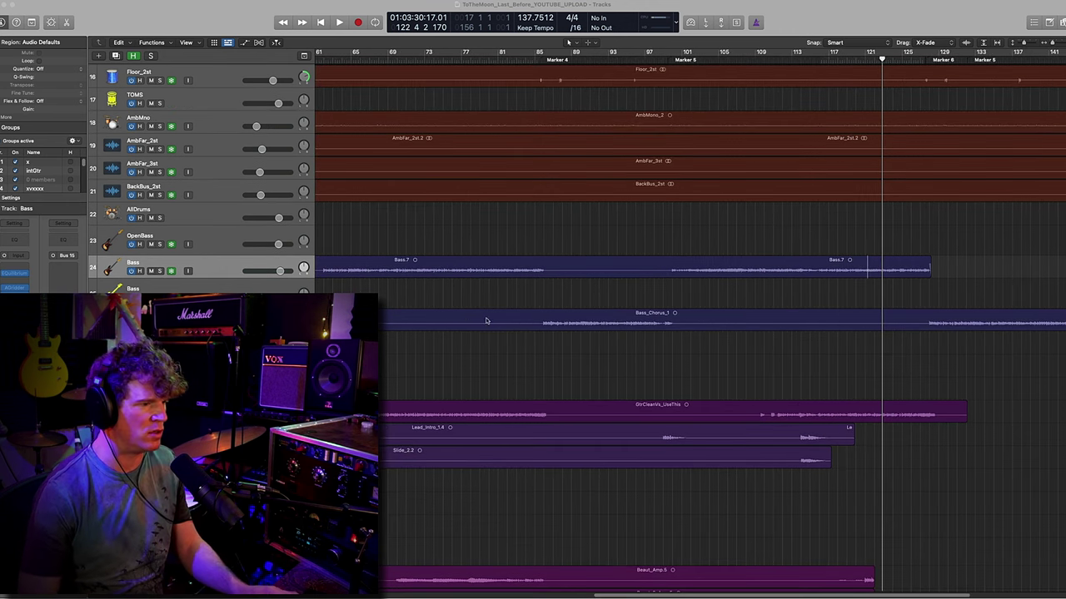
- Show the mixer without aux channels, survey the audio channels, and return to the bass tracks in the arrangement
key(x)
click(893, 208)
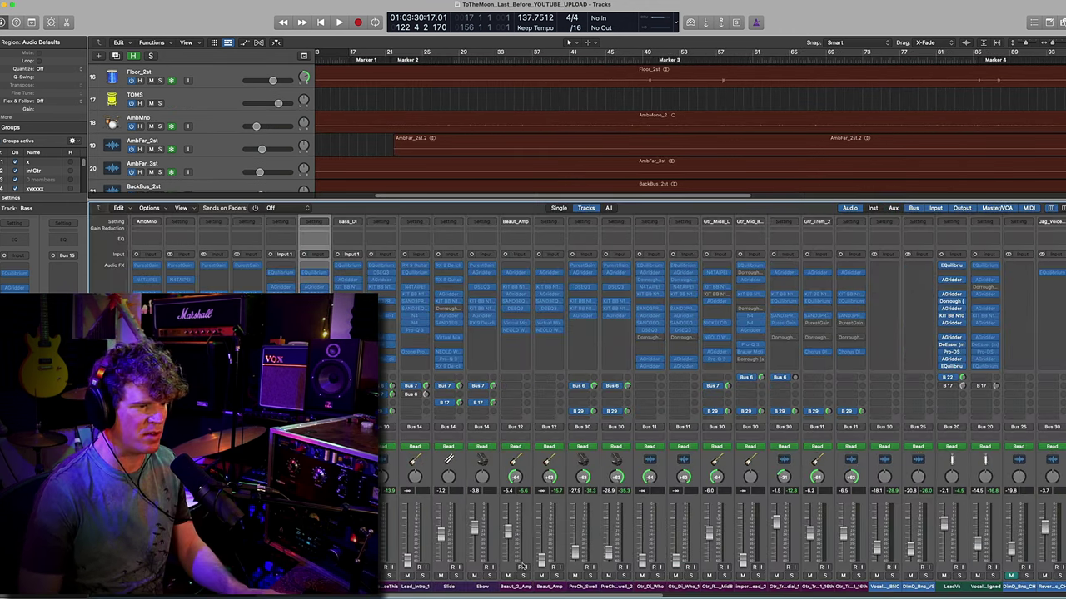
mouse_move(496, 594)
mouse_down()
mouse_move(371, 595)
mouse_move(602, 597)
mouse_move(384, 596)
mouse_move(512, 596)
mouse_up()
key(x)
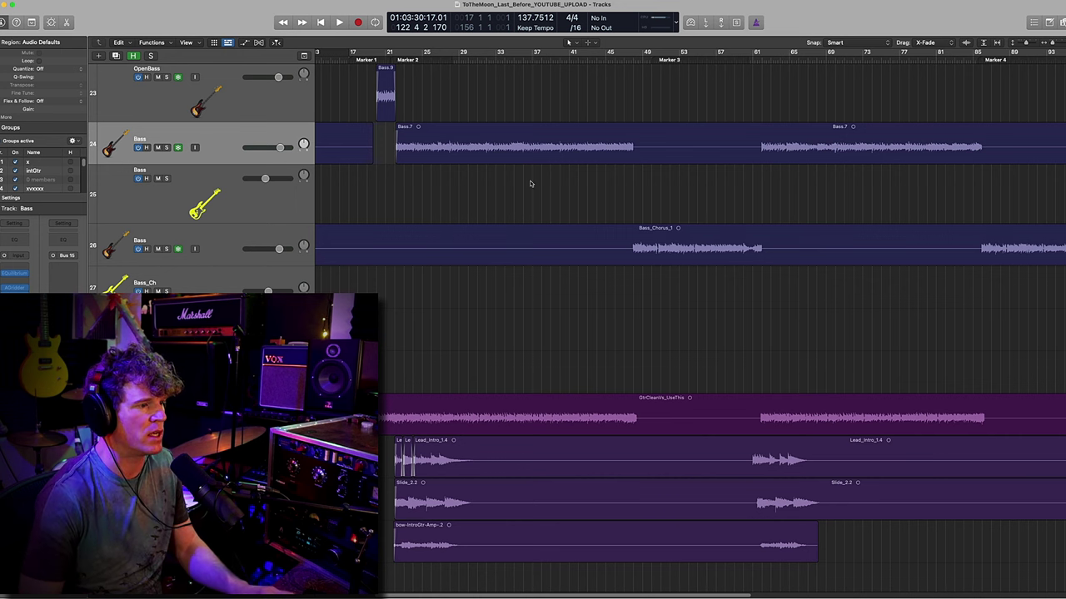
- Filter the mixer to show the aux channels, find the Mix bus chain, and select the Trim channel
key(x)
drag(884, 203, 882, 336)
click(893, 354)
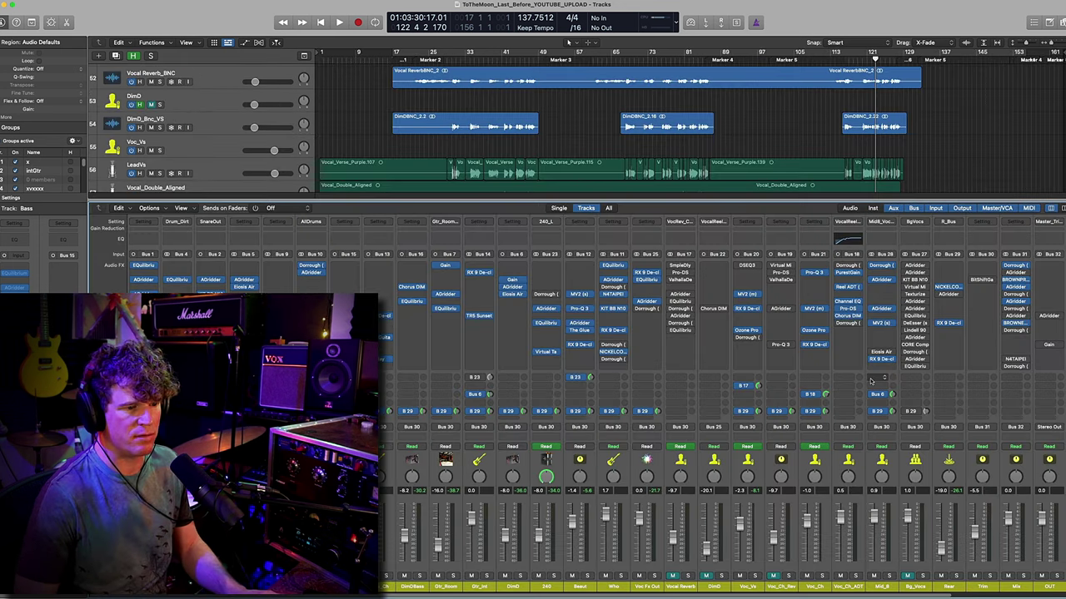
scroll(676, 500, right, 5)
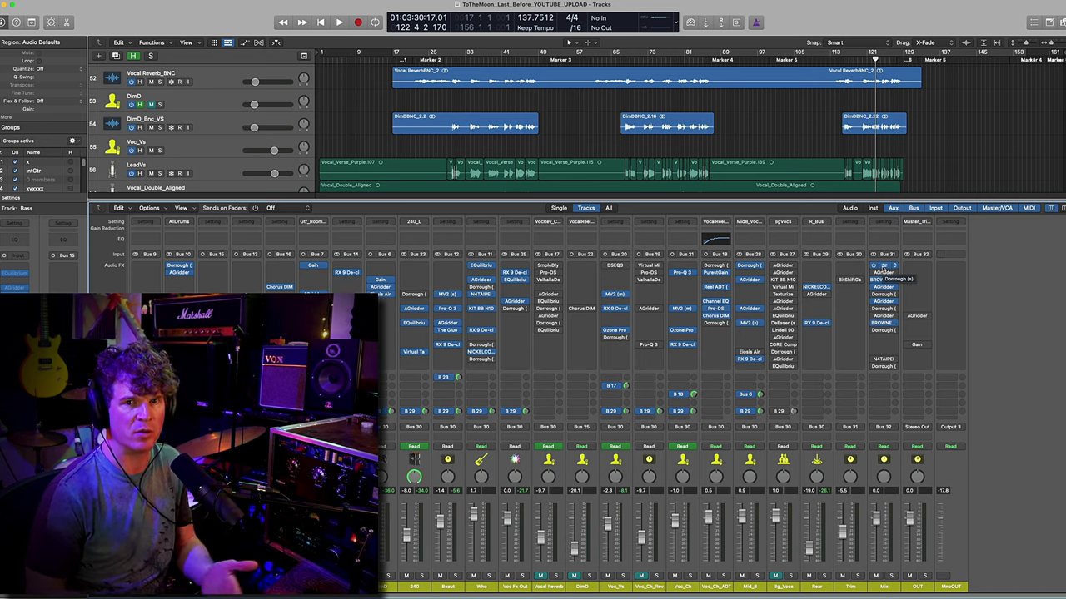
click(850, 584)
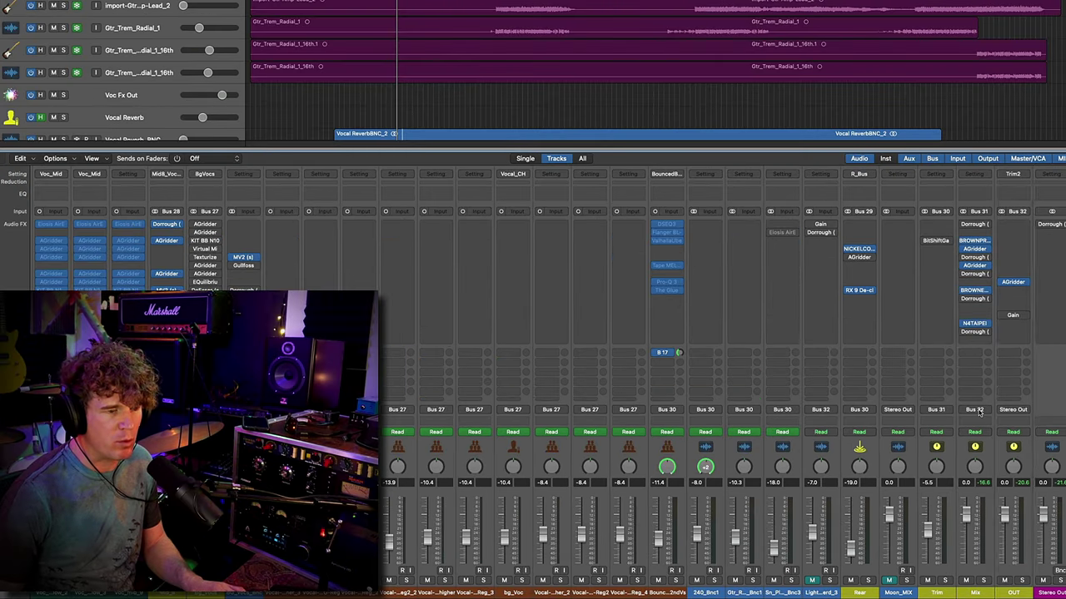
- Open the Sienna Rooms AGridder insert on the OUT channel and browse its headphone brands, keeping Sennheiser
click(1012, 281)
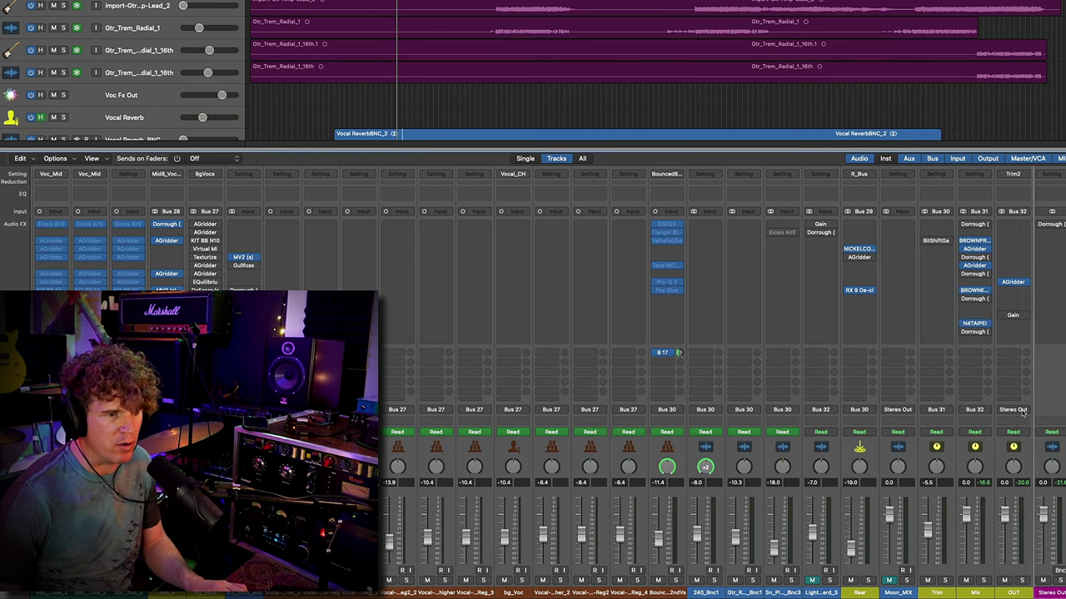
drag(552, 1, 627, 0)
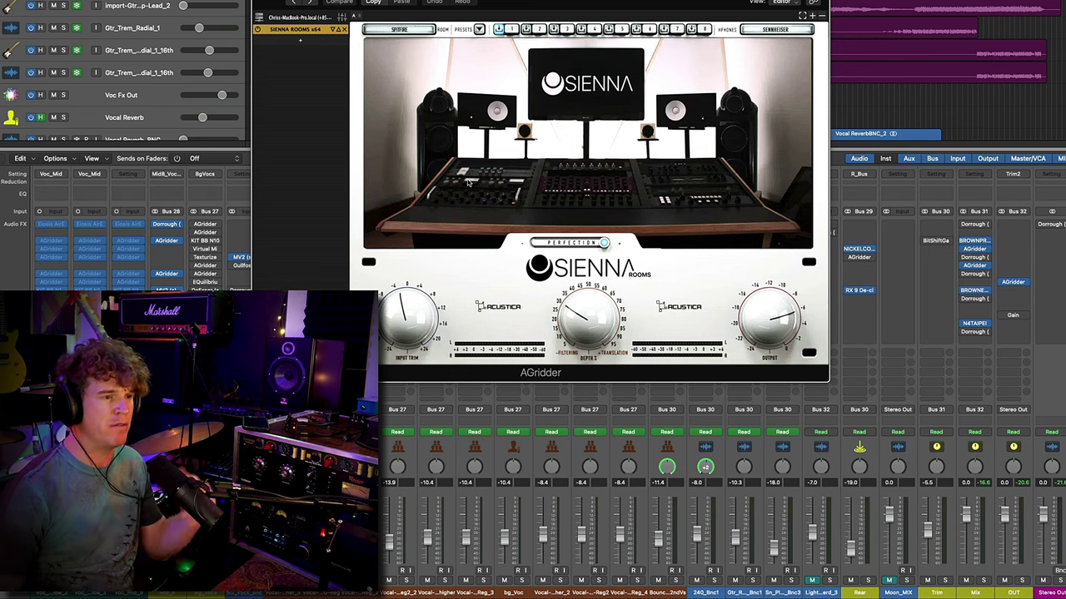
click(770, 31)
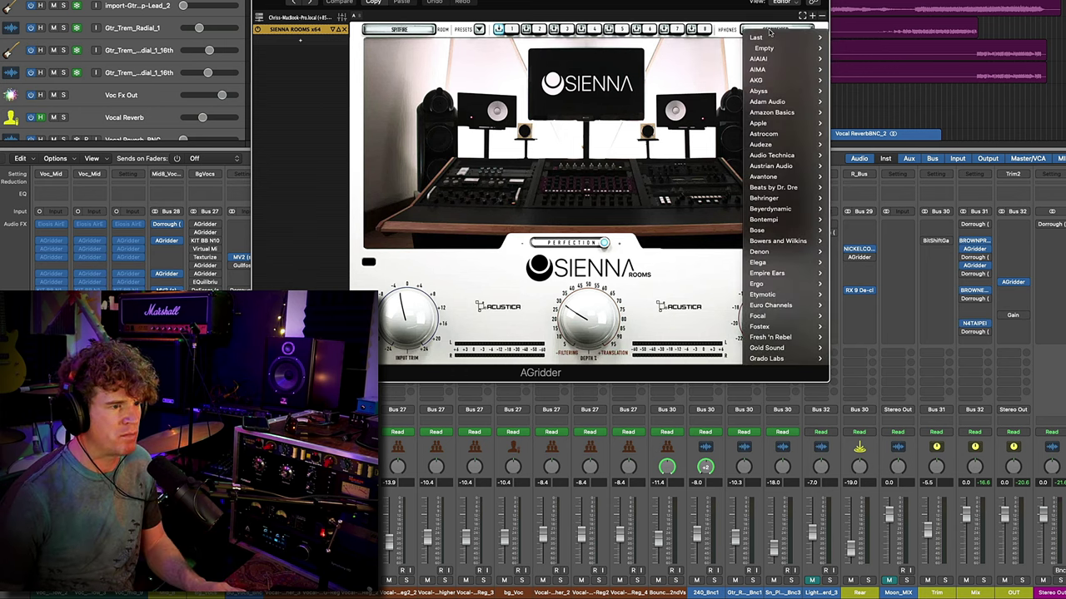
click(549, 175)
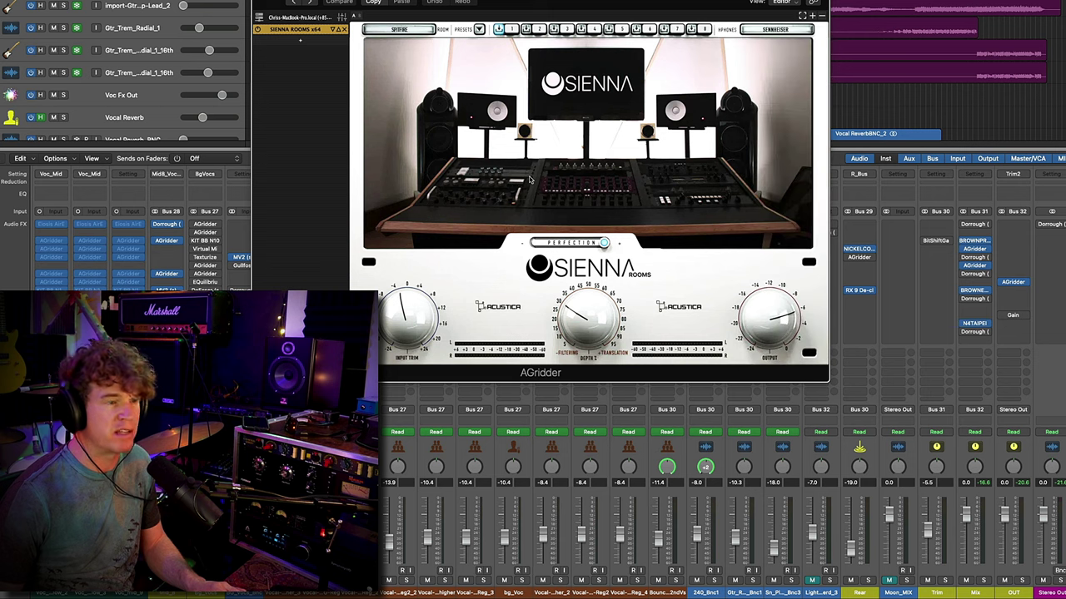
- Try the HOG SUN ATMOS (Sub) STEREO room in Sienna and return to the Spitfire NAOS10 (Sub) room
click(402, 29)
mouse_move(412, 80)
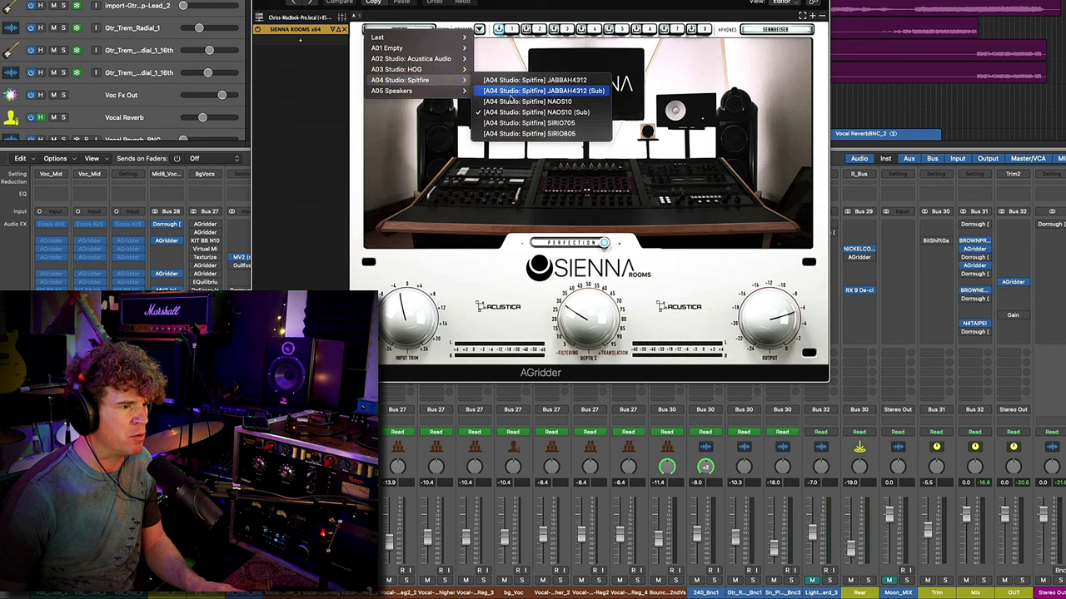
click(520, 112)
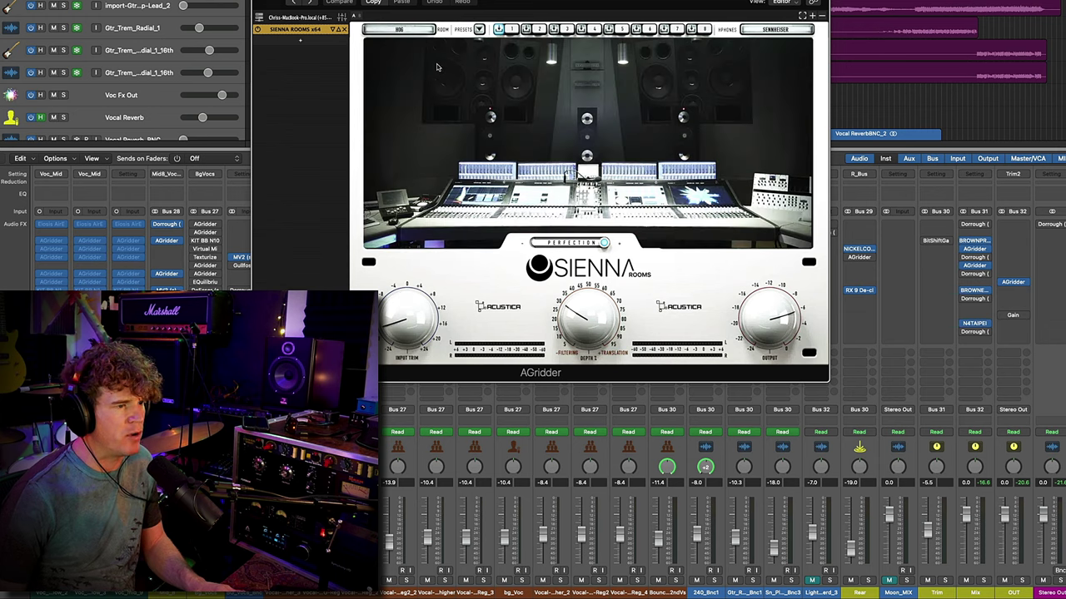
click(400, 29)
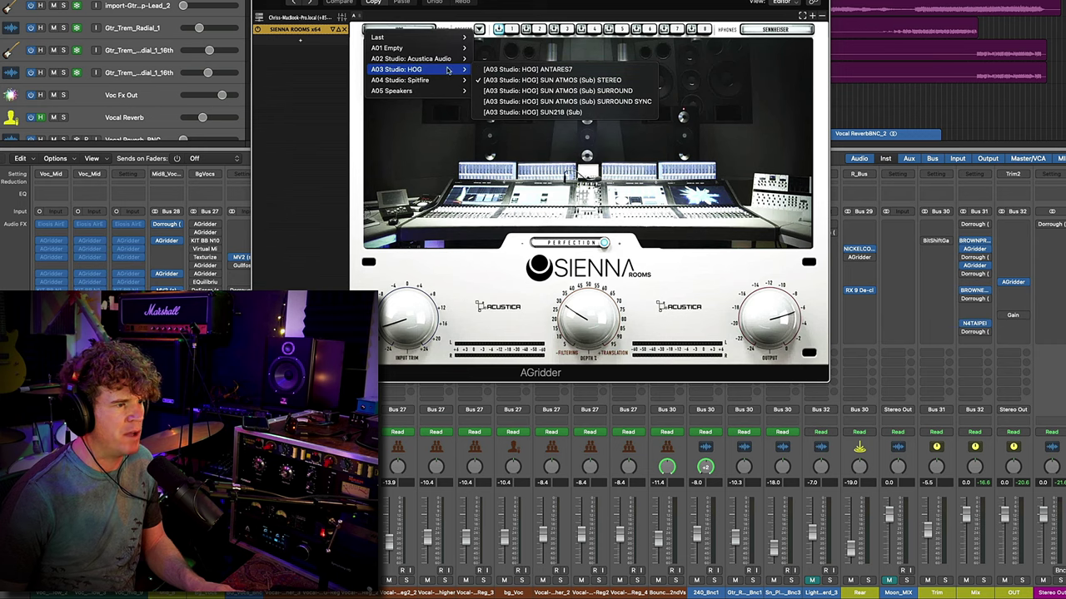
mouse_move(412, 80)
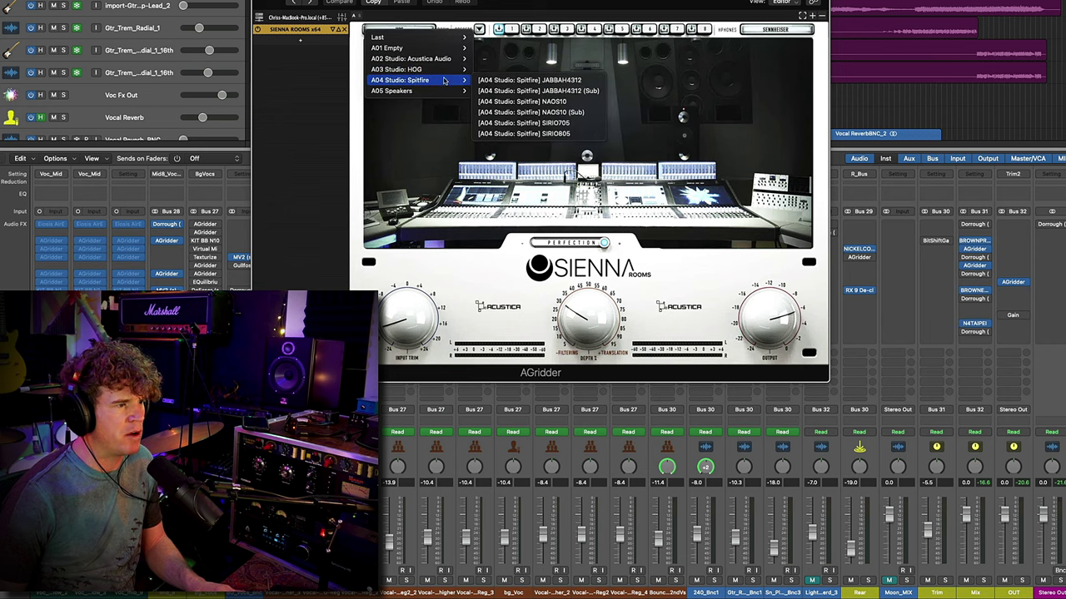
click(516, 112)
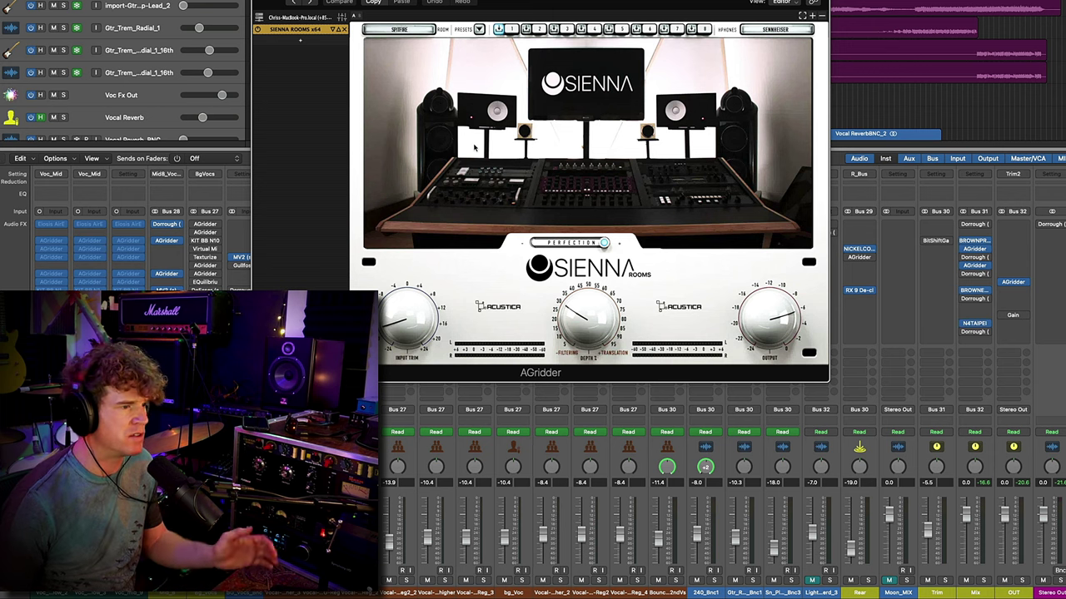
- Open the Gain plug-in on the OUT channel and toggle its Mono option
click(1005, 587)
click(1014, 316)
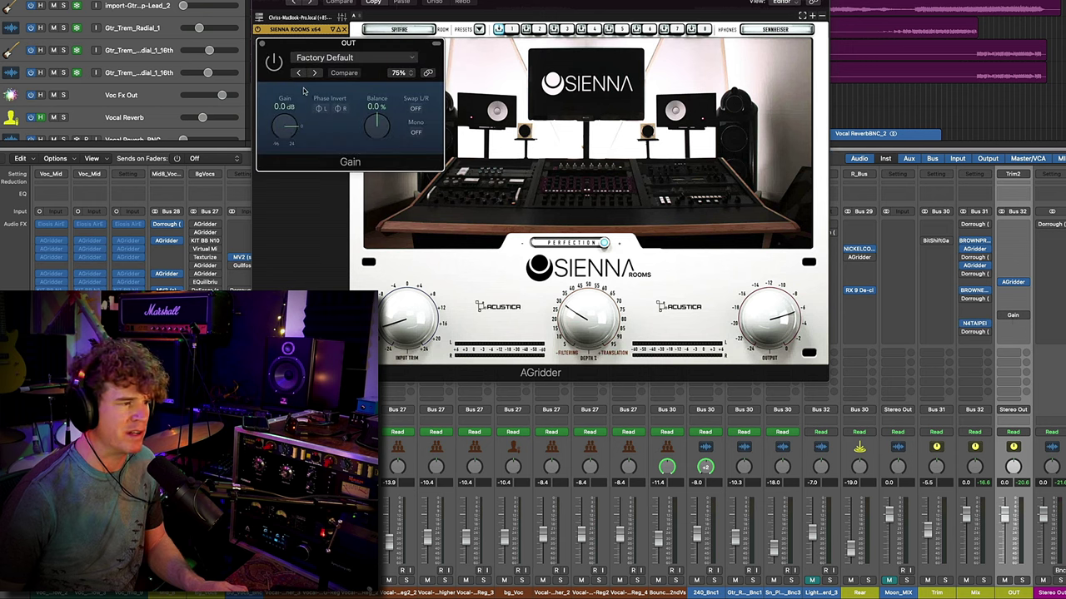
click(416, 133)
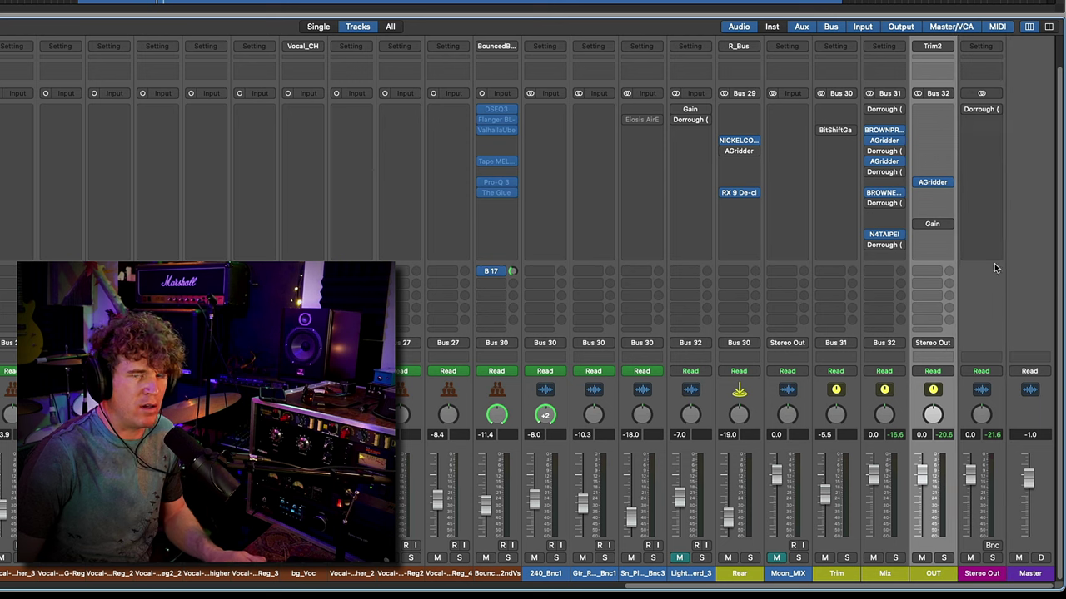
- Select the Stereo Out channel, return to the arrangement, and select and solo the LightConverterd_3 reference region
click(988, 582)
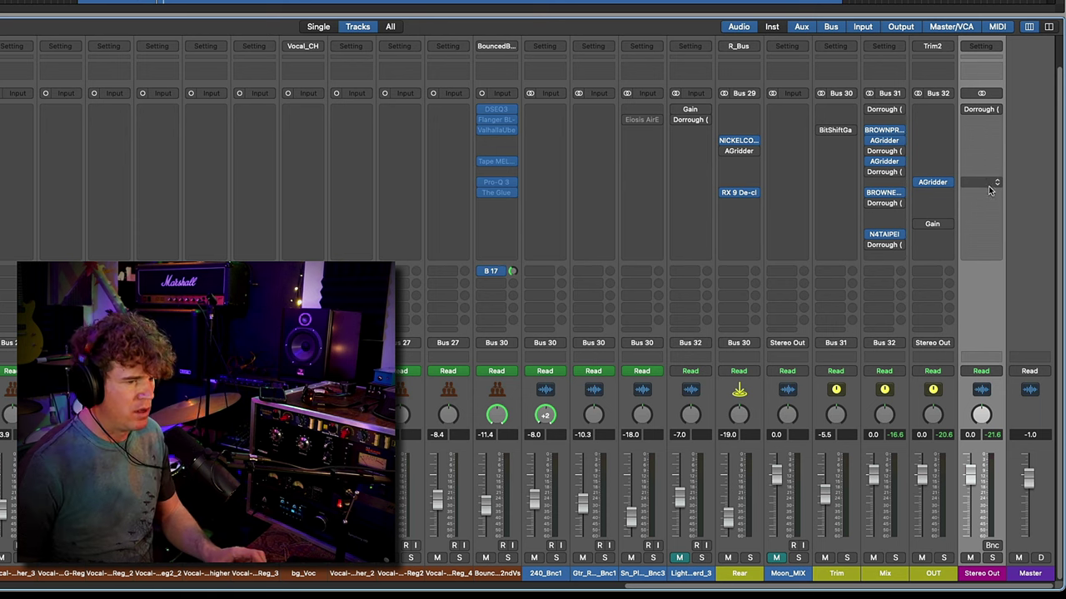
key(x)
key(z)
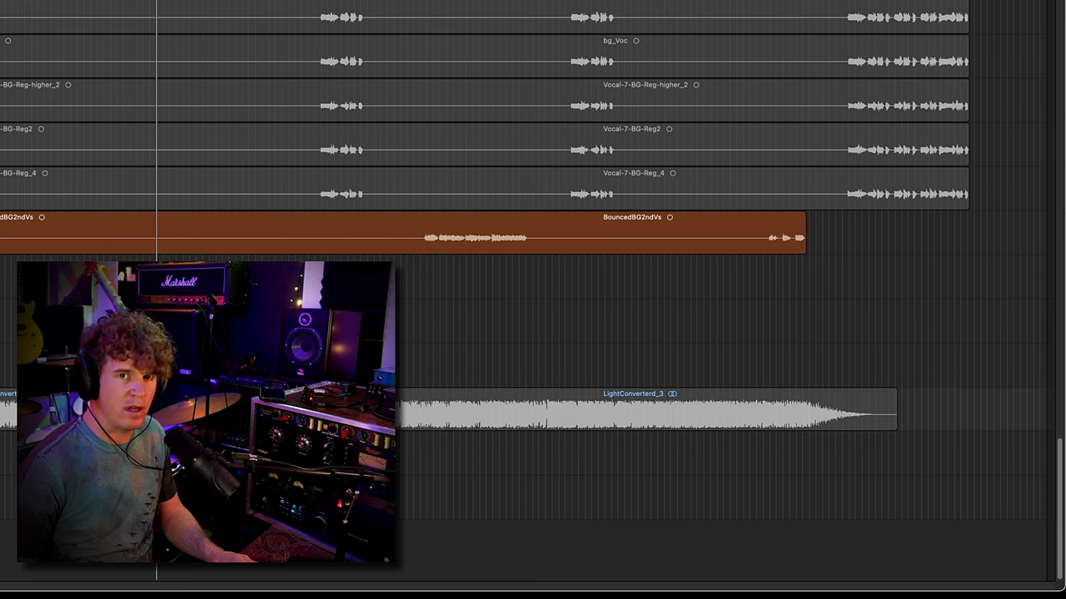
click(650, 412)
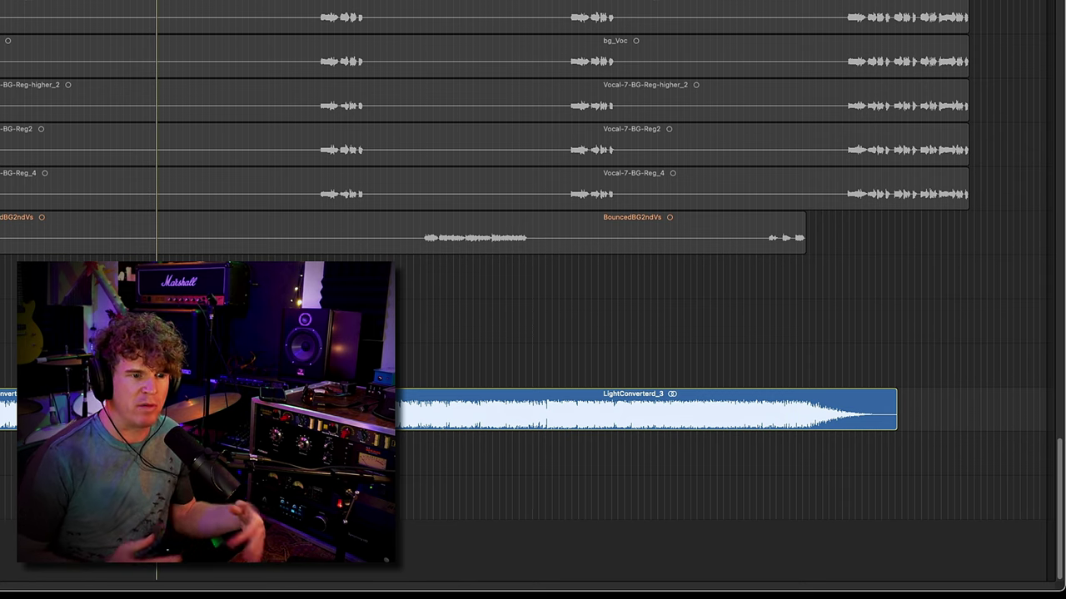
- Check the reference track's routing in the mixer, view Sienna Rooms on the OUT channel, and close its window
key(x)
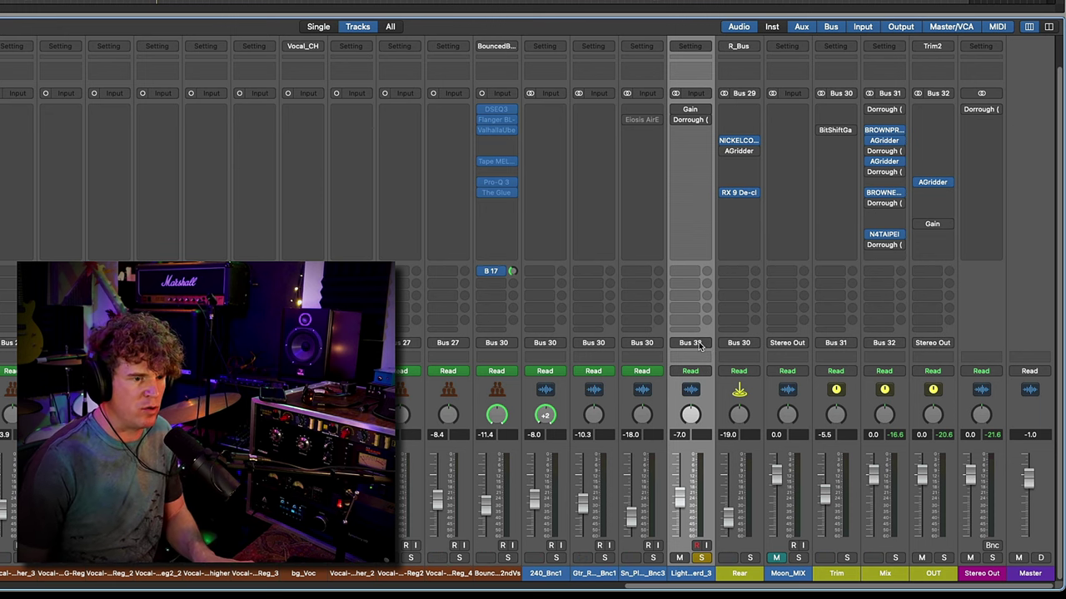
click(933, 182)
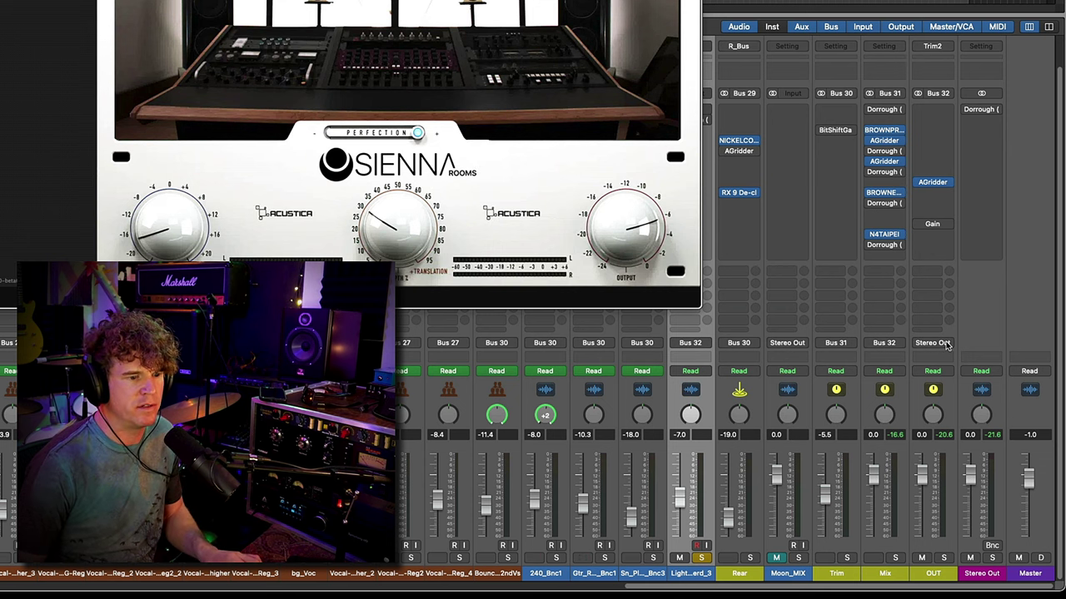
key(super+w)
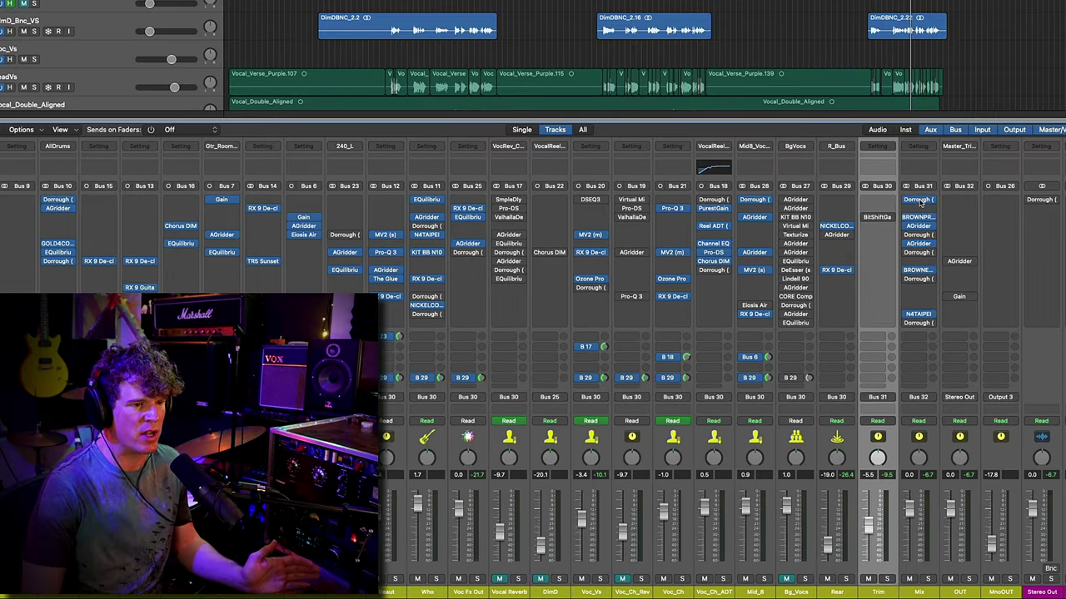
- Open the first Dorrough meter on the Mix channel and play the song to watch its peak levels
click(918, 200)
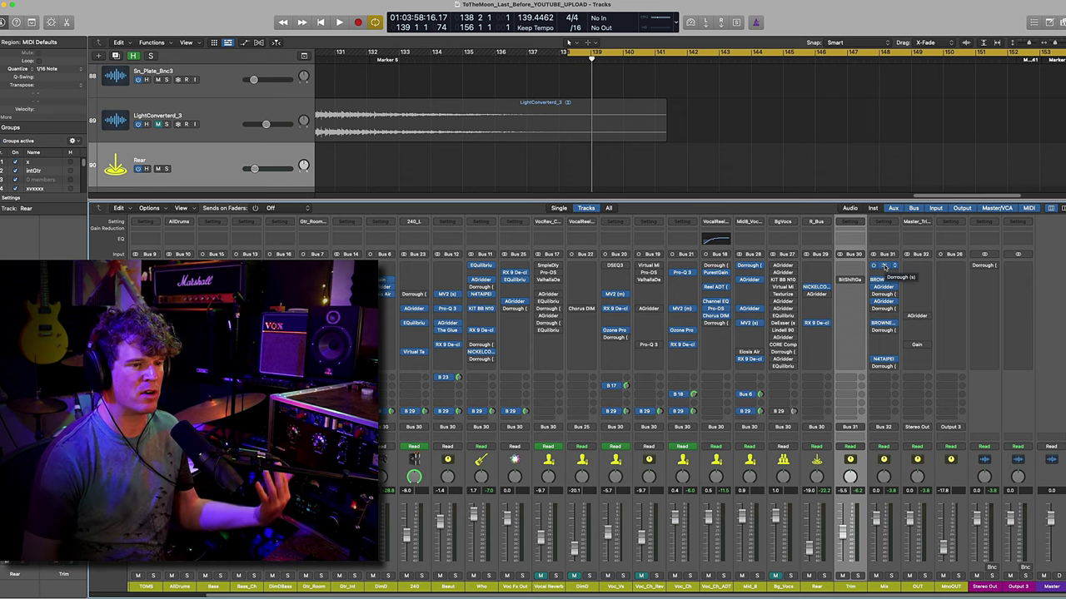
click(884, 267)
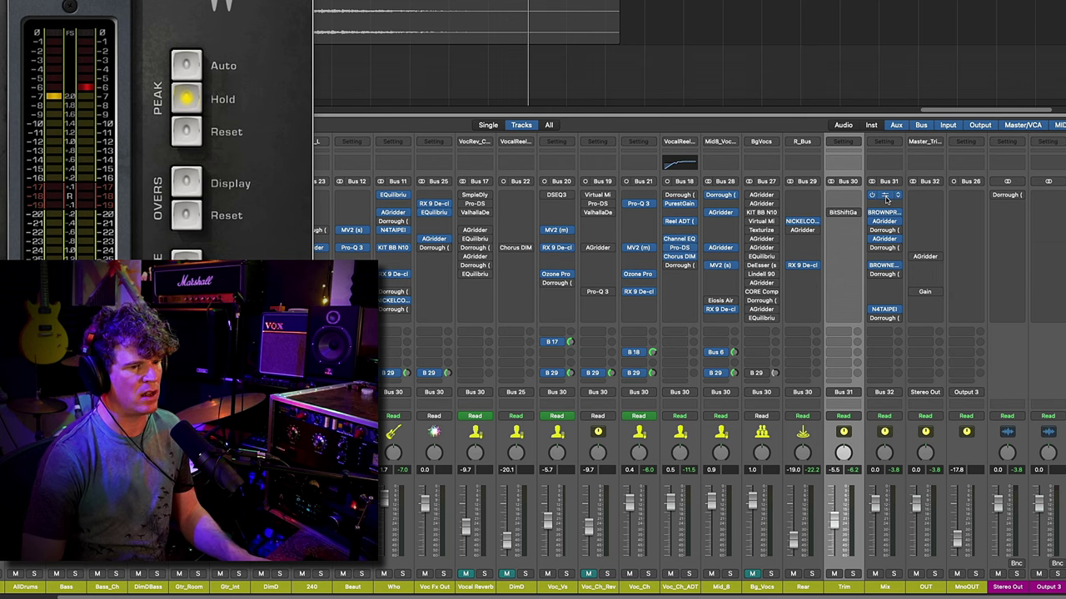
key(space)
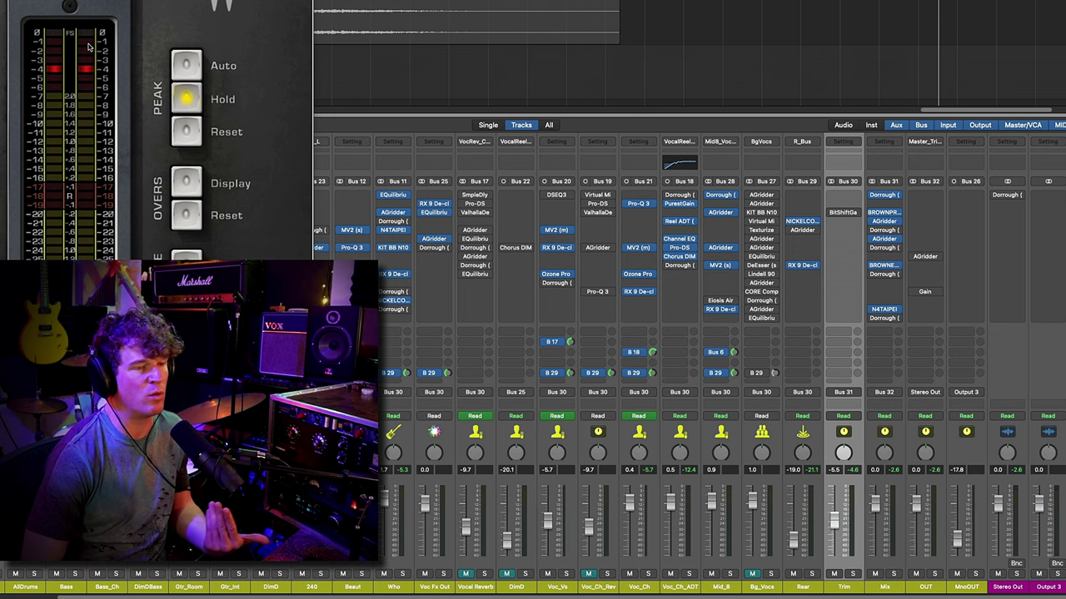
- Open BROWNPRE, the N4 L-bus compressor and its preamplifier on the Mix channel and arrange their windows without overlap
click(885, 214)
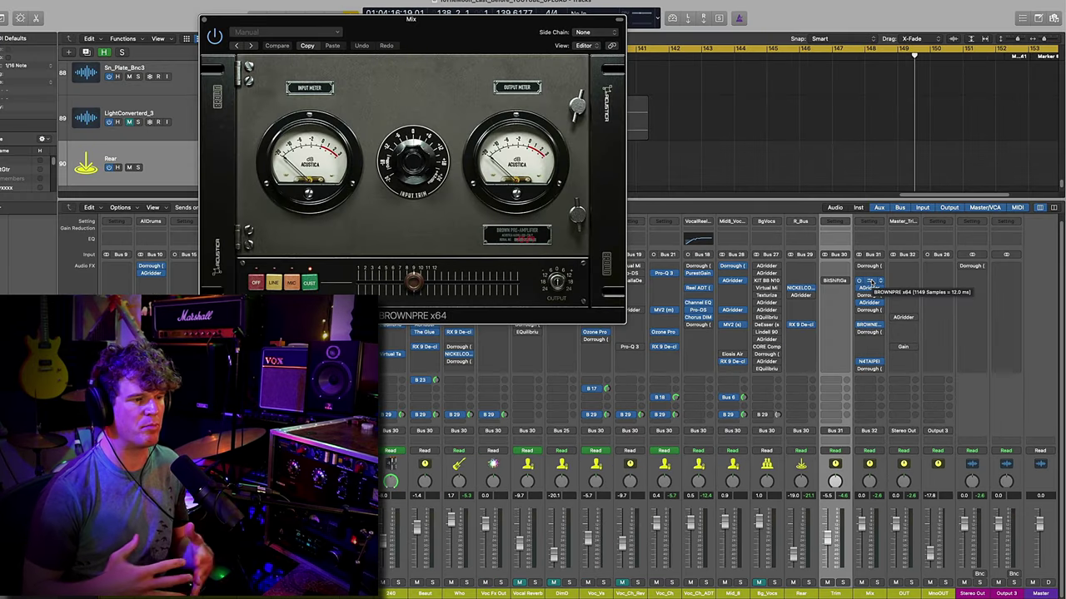
drag(539, 27, 317, 6)
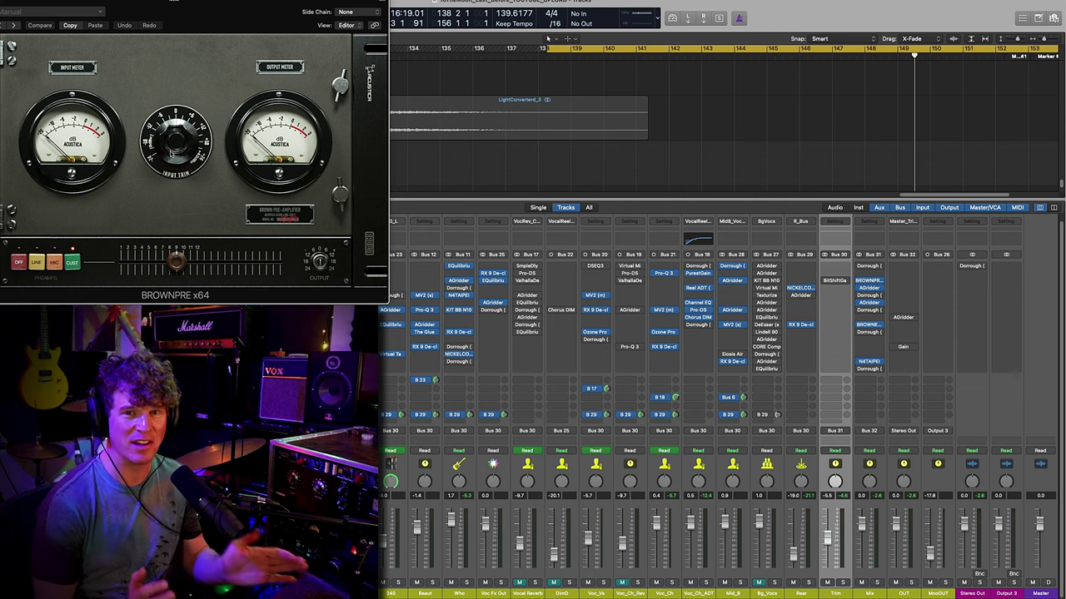
click(868, 289)
drag(763, 84, 728, 5)
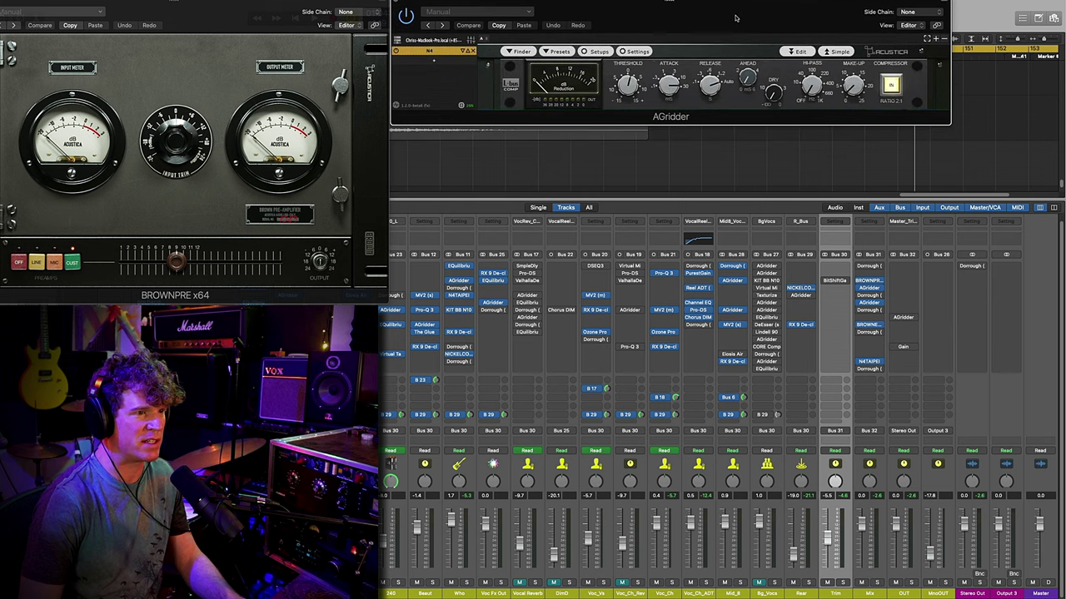
click(867, 284)
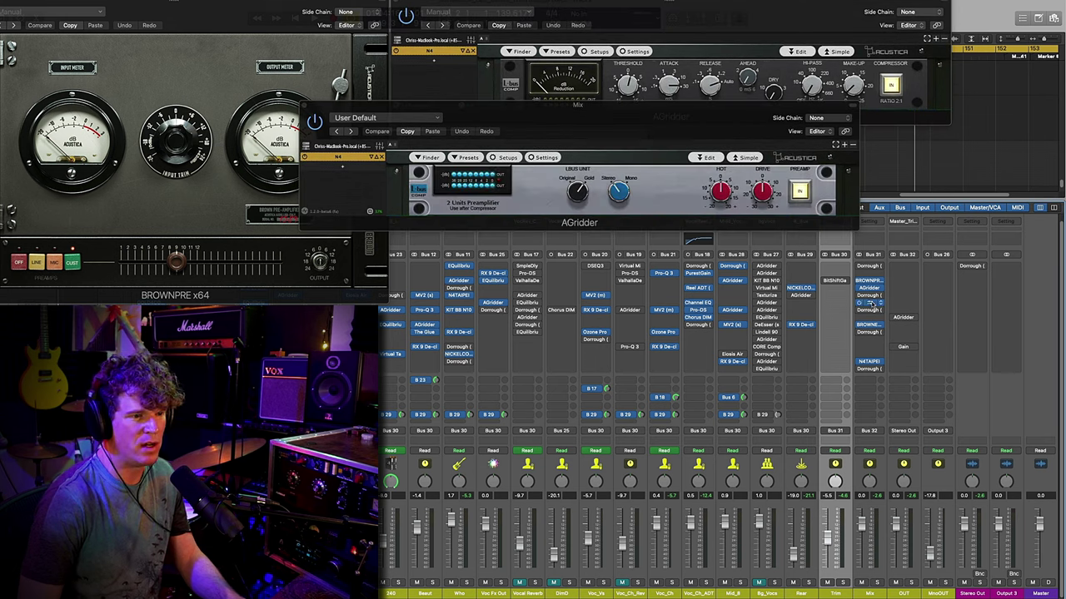
drag(778, 133, 851, 147)
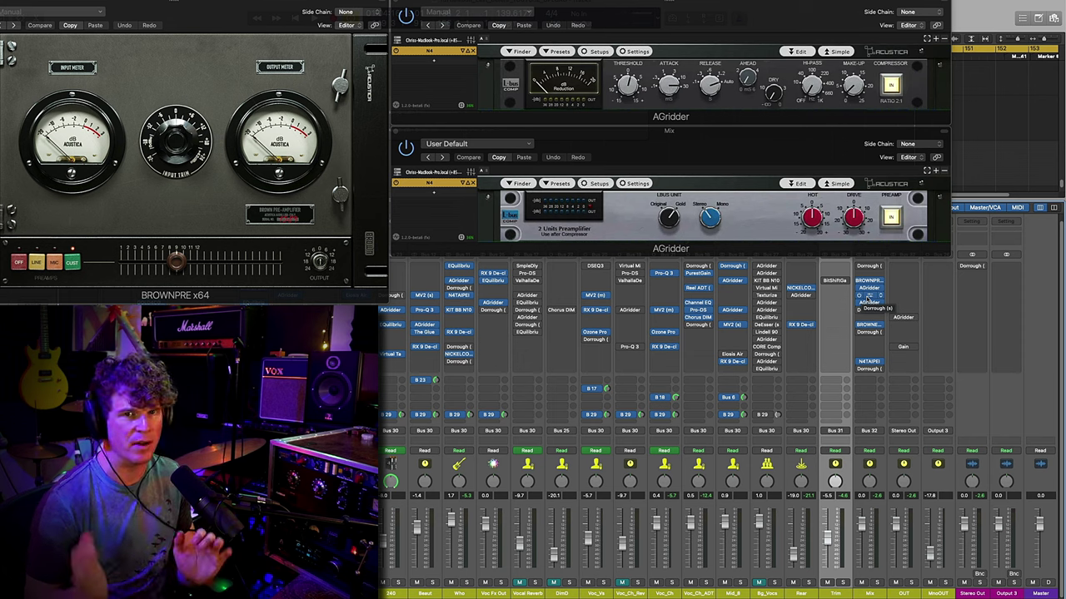
- Examine the L-bus compressor and preamplifier on the Mix channel and close the preamplifier window
click(652, 164)
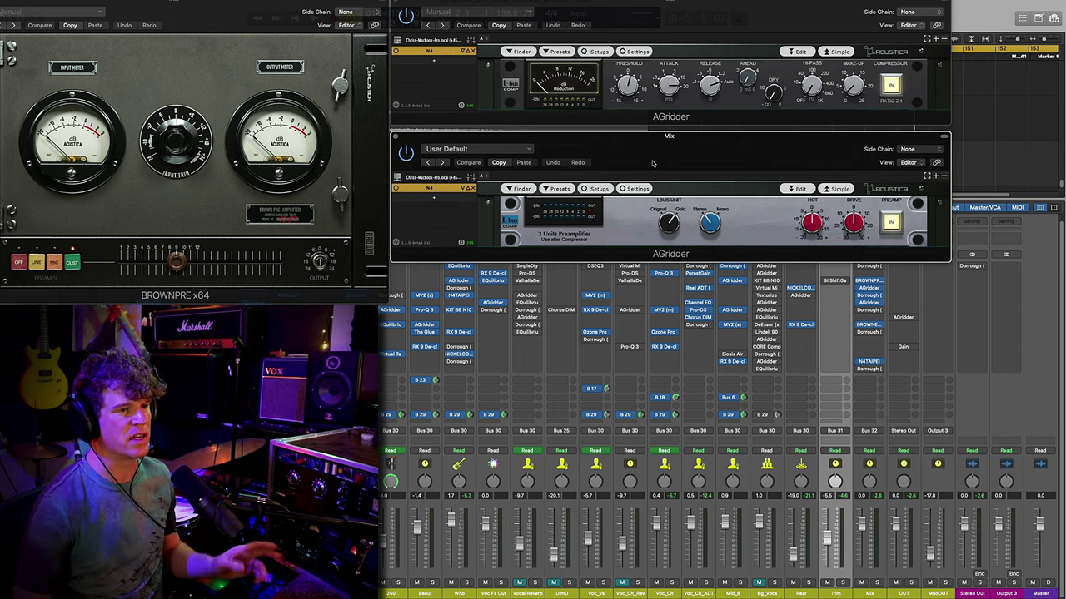
click(897, 104)
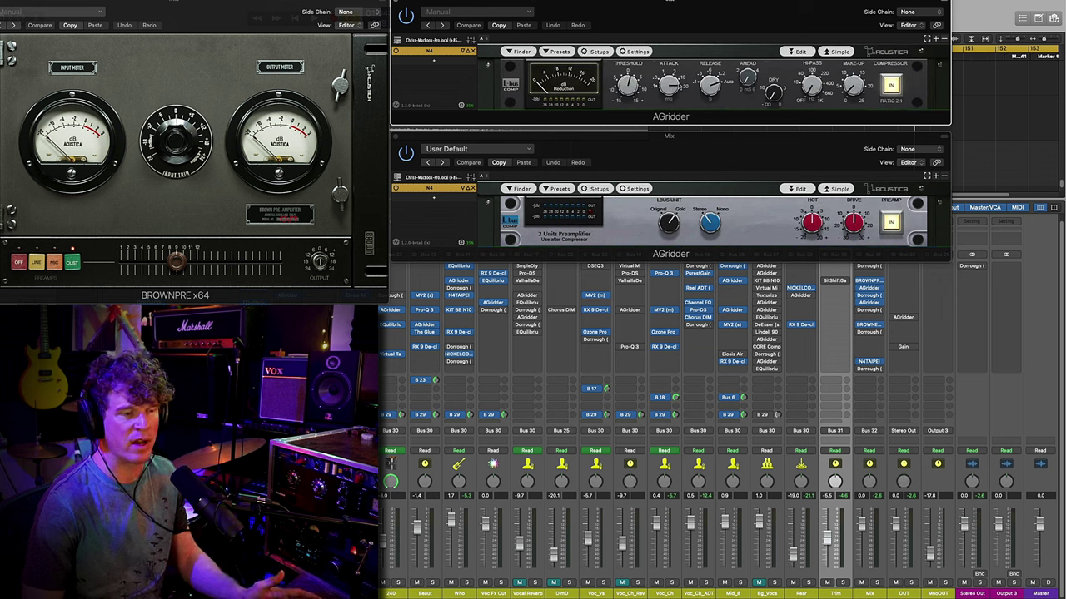
drag(416, 139, 423, 162)
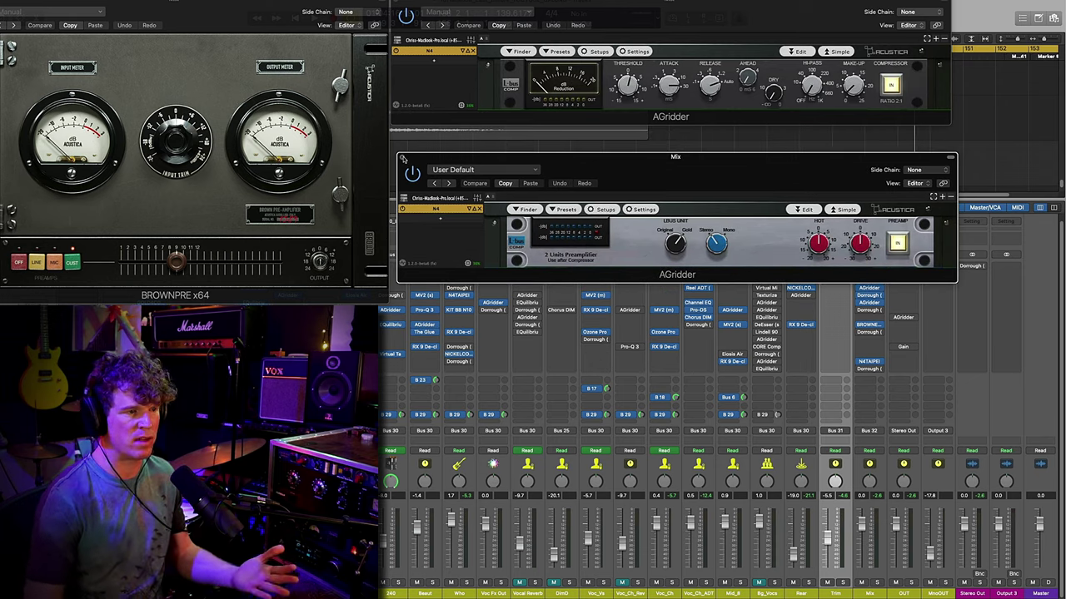
click(401, 158)
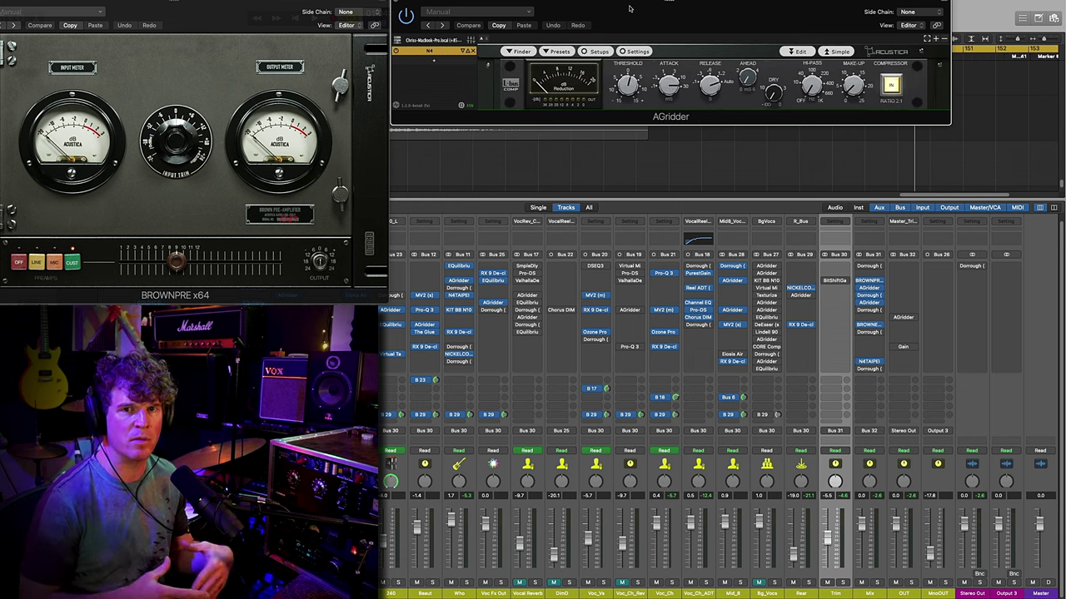
drag(629, 8, 630, 10)
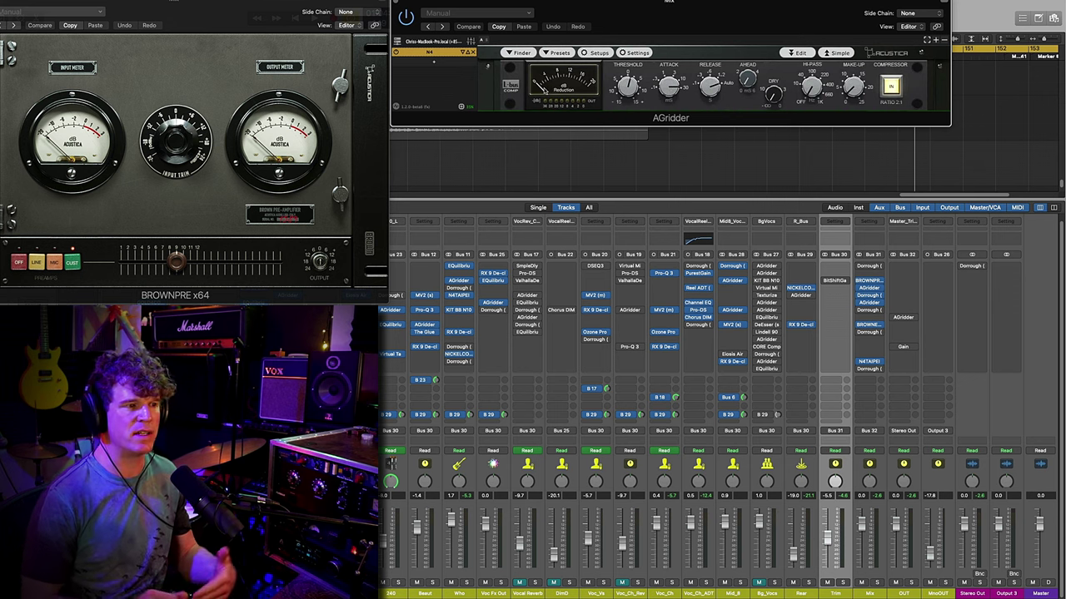
- Play the song through the L-bus compressor and check the Dorrough meters between the following plug-ins on the Mix channel
key(space)
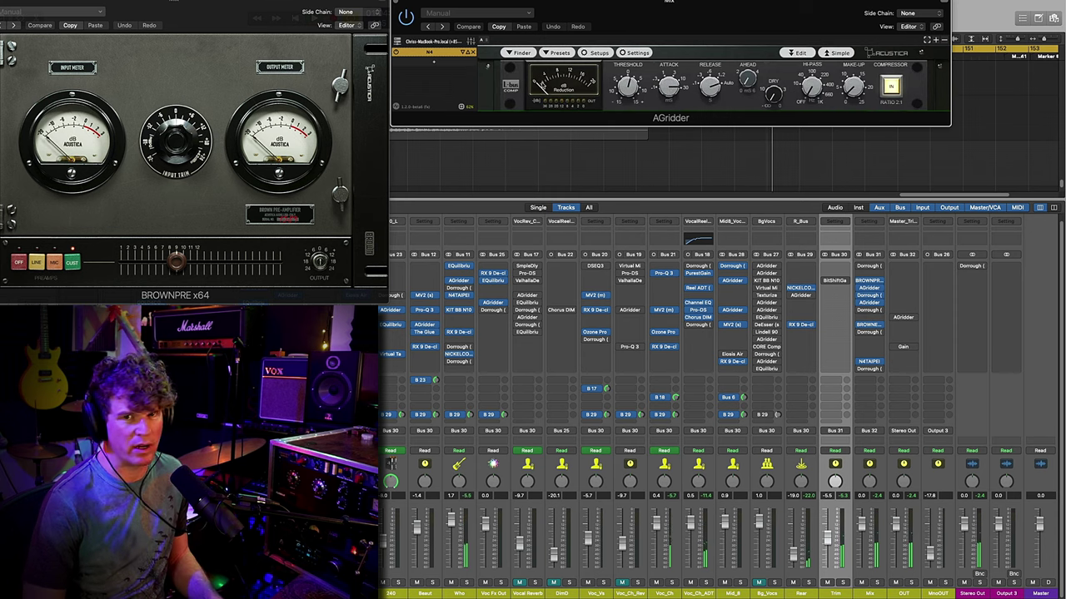
key(v)
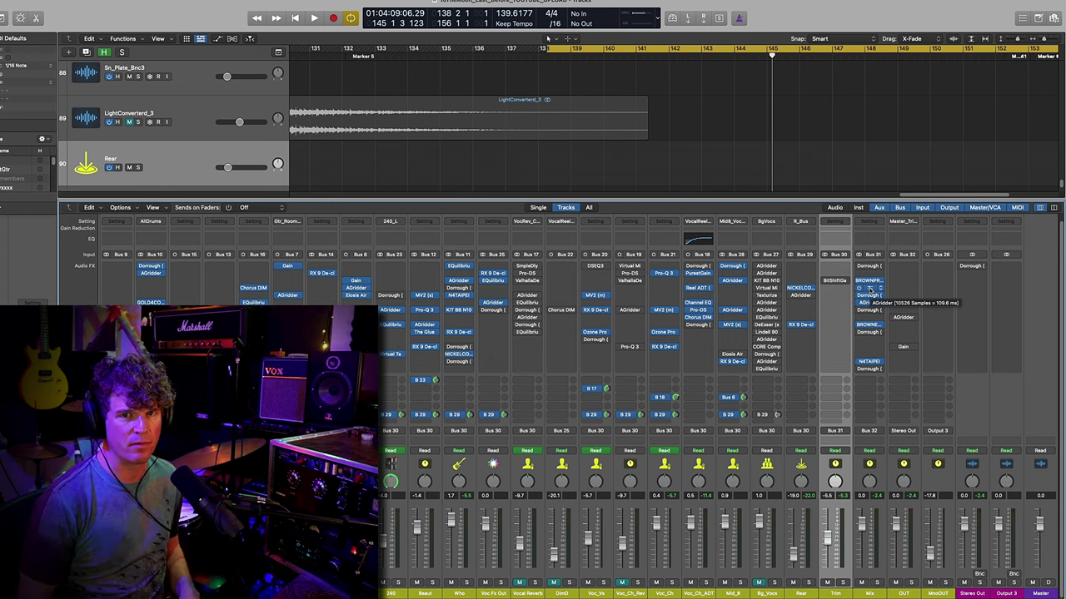
click(869, 289)
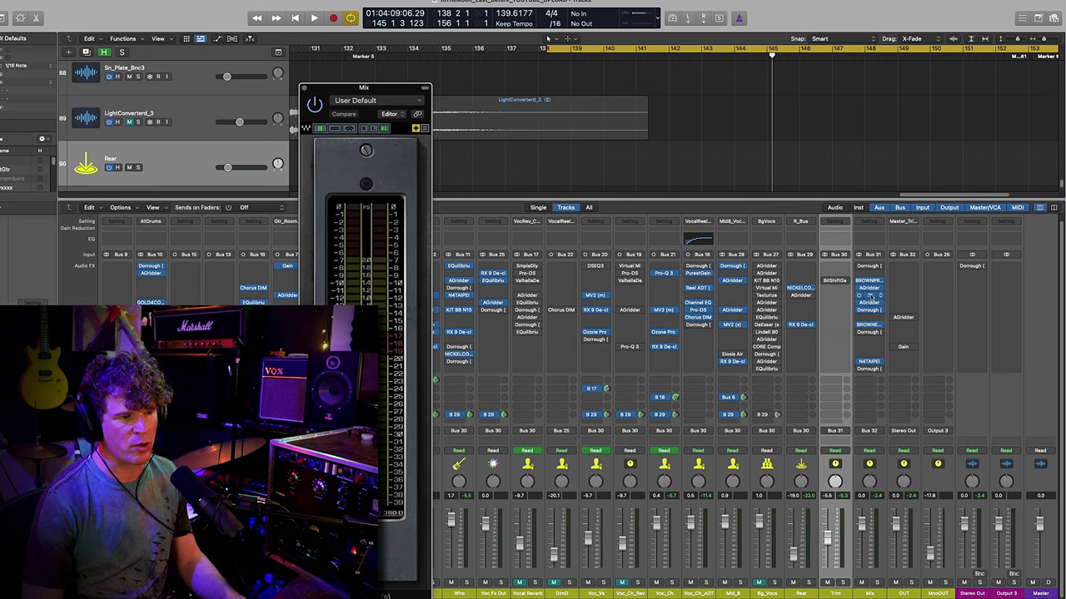
click(871, 311)
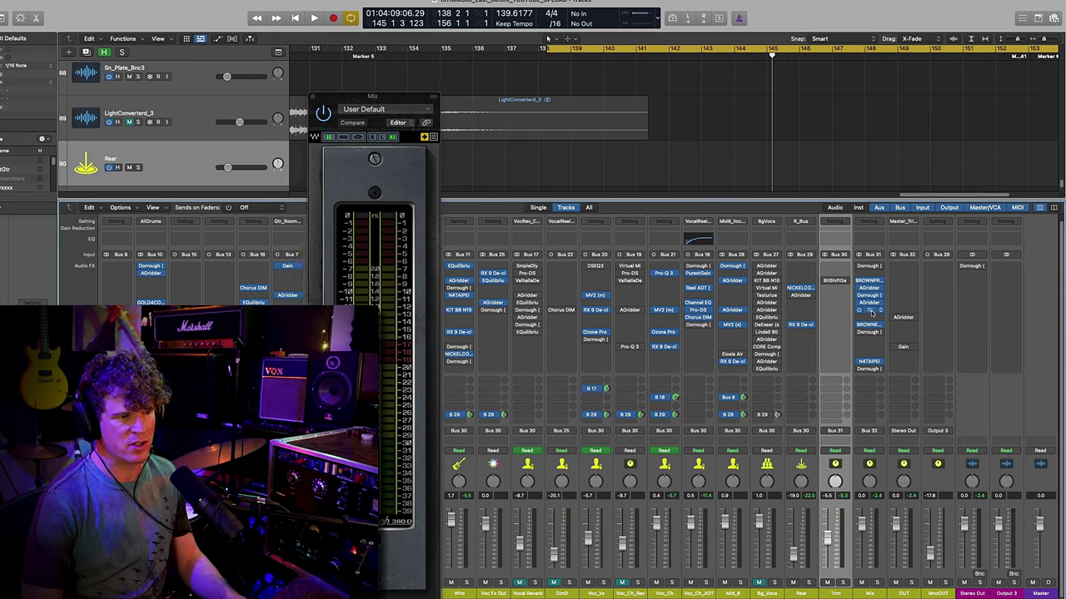
click(871, 311)
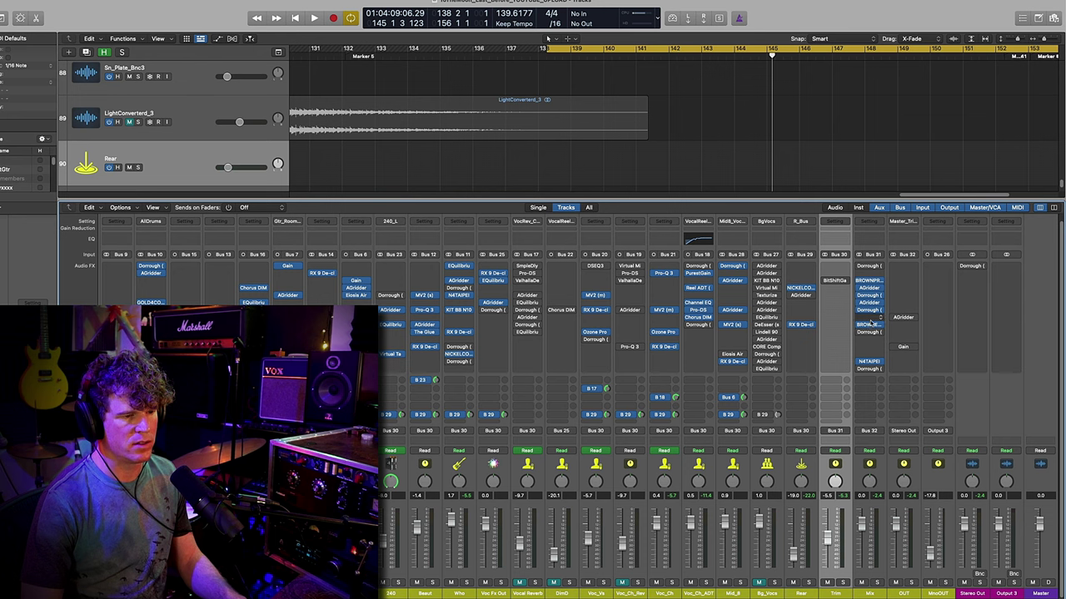
- Open BROWNEQ on the Mix channel and switch to the browser to view Sweetwater's Electrodyne 511 equalizer page
click(871, 325)
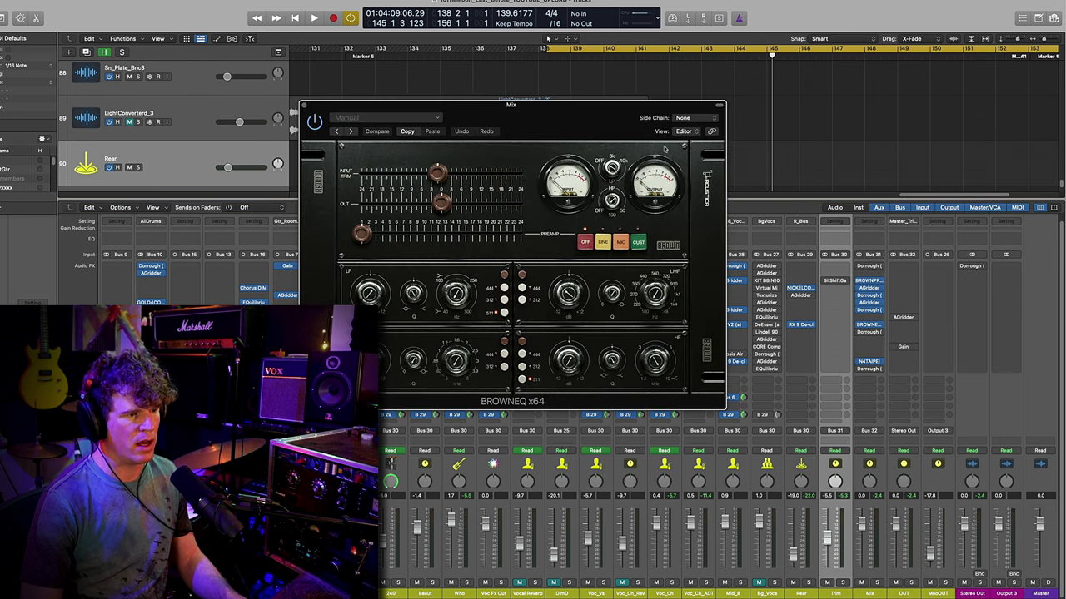
drag(594, 111, 586, 28)
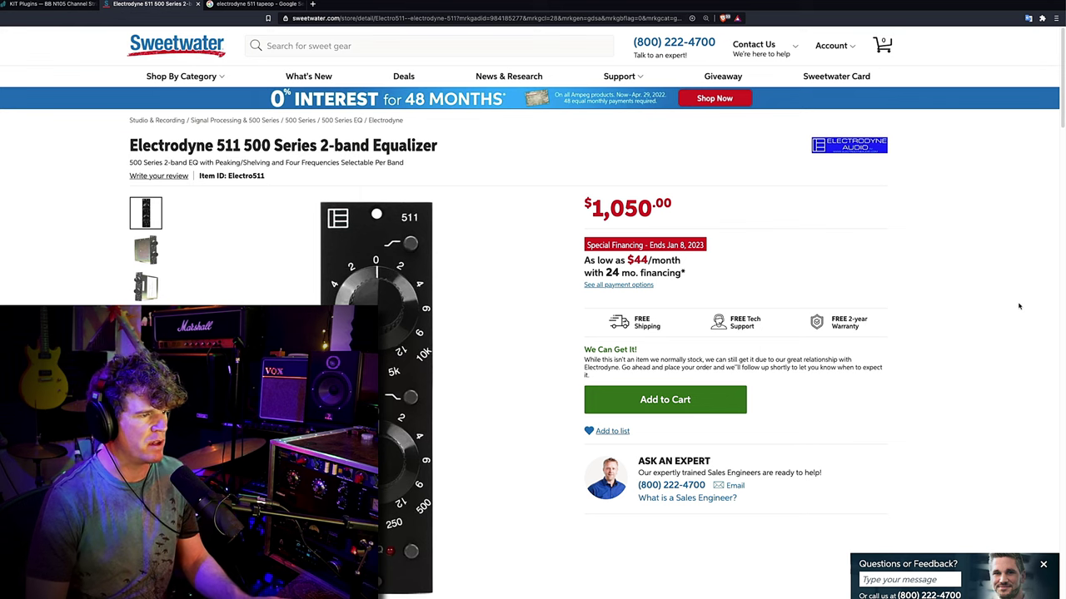
scroll(1017, 320, down, 2)
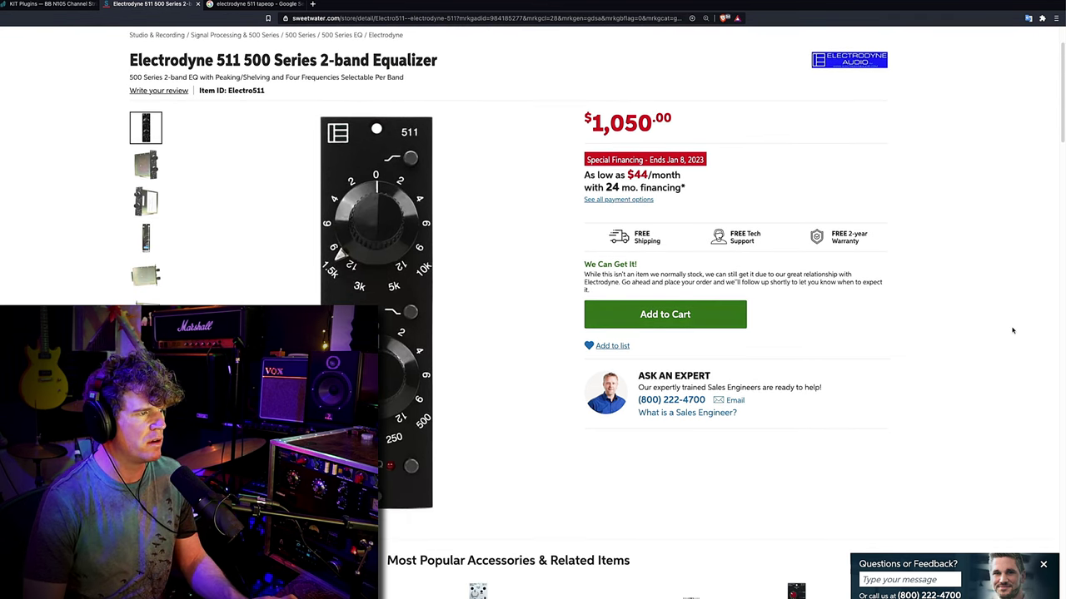
scroll(1011, 331, down, 1)
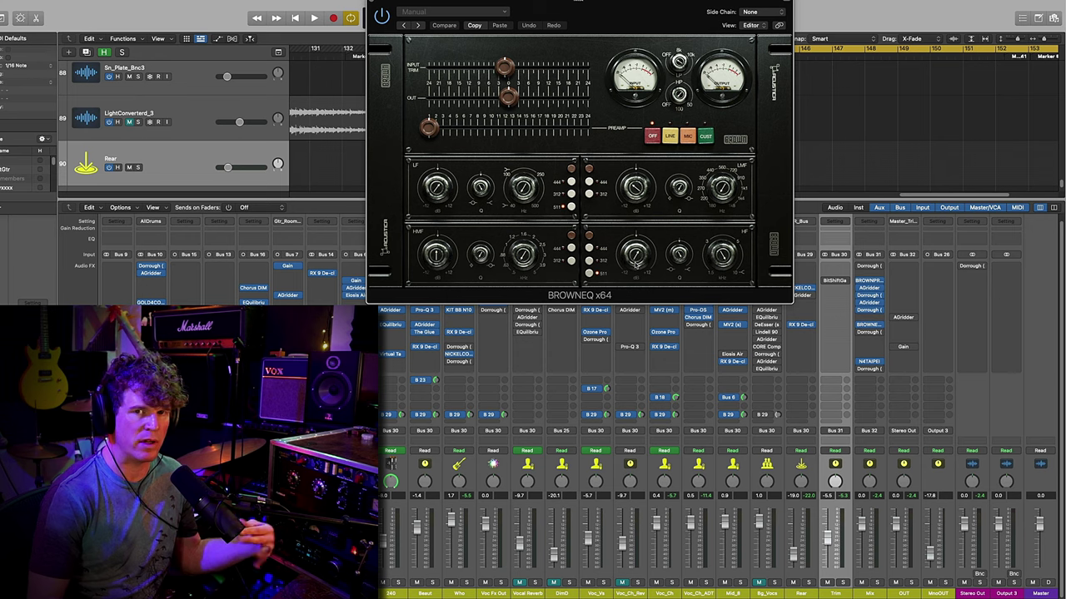
- Close BROWNEQ and check the Dorrough meter that follows it on the Mix channel
click(870, 325)
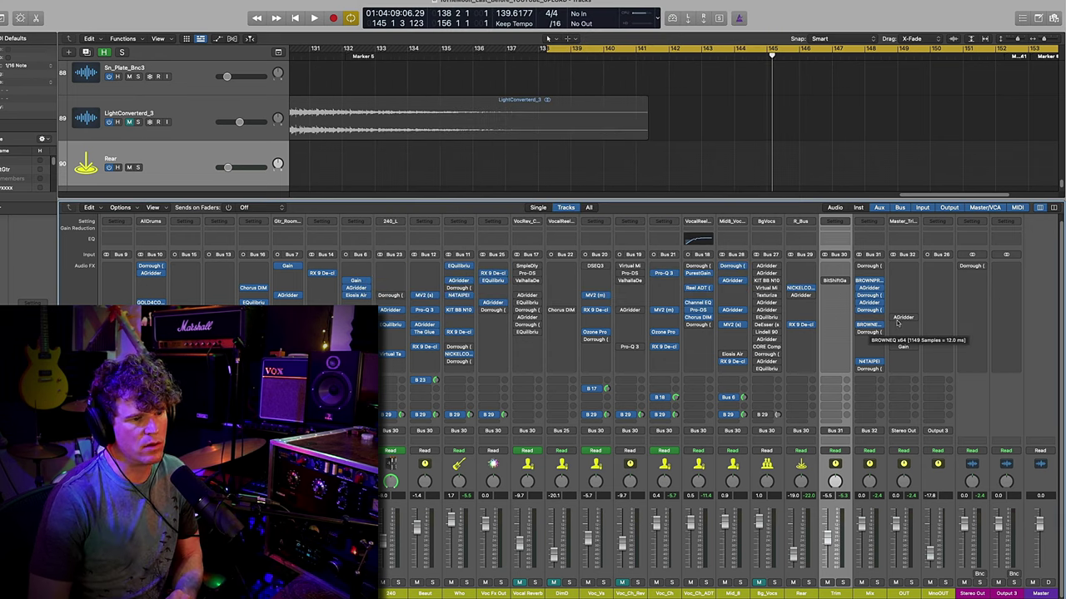
click(869, 333)
click(870, 332)
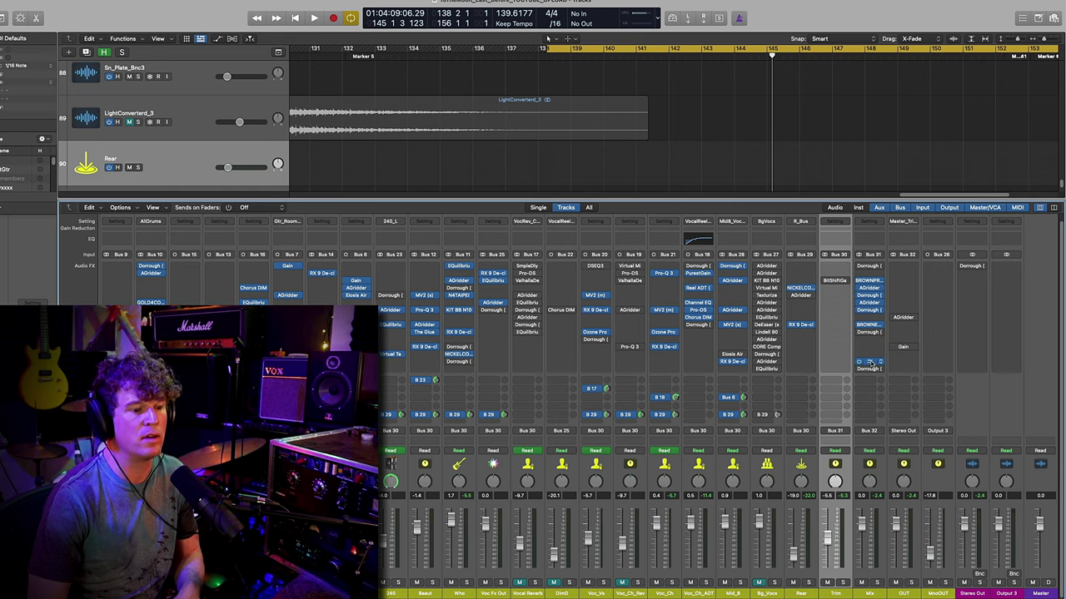
- Open the N4TAIPEI tape recorder and the Dorrough meter before it on the Mix channel and view them side by side
click(870, 362)
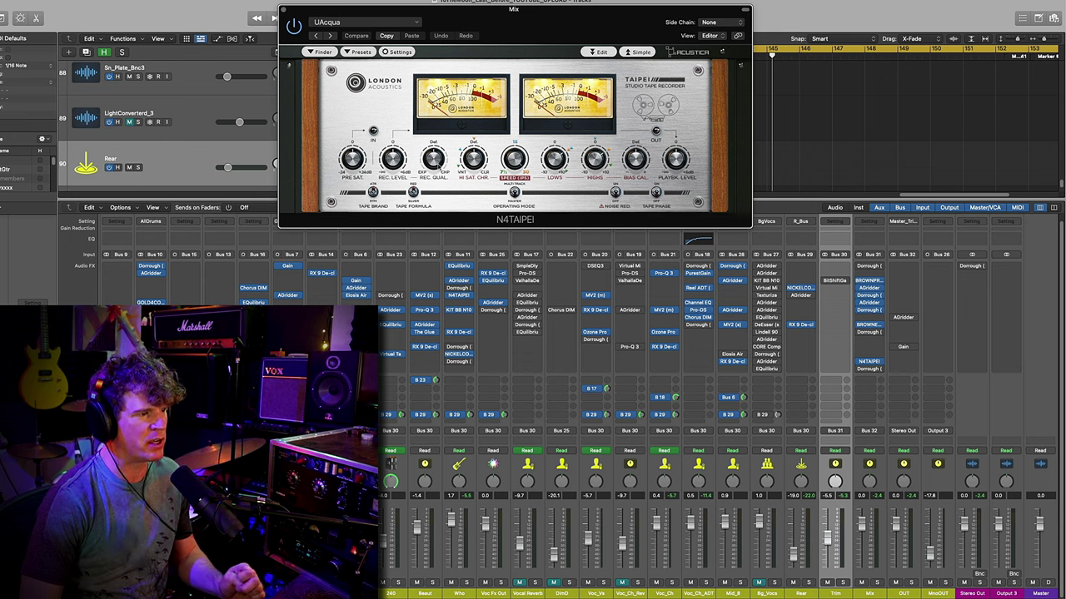
click(869, 332)
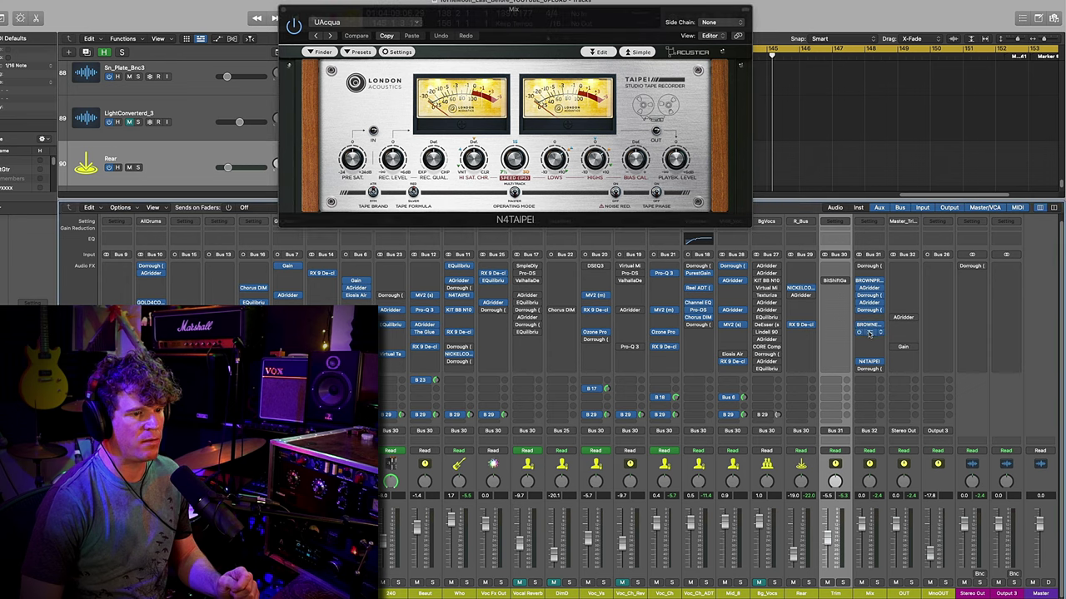
drag(368, 100, 200, 17)
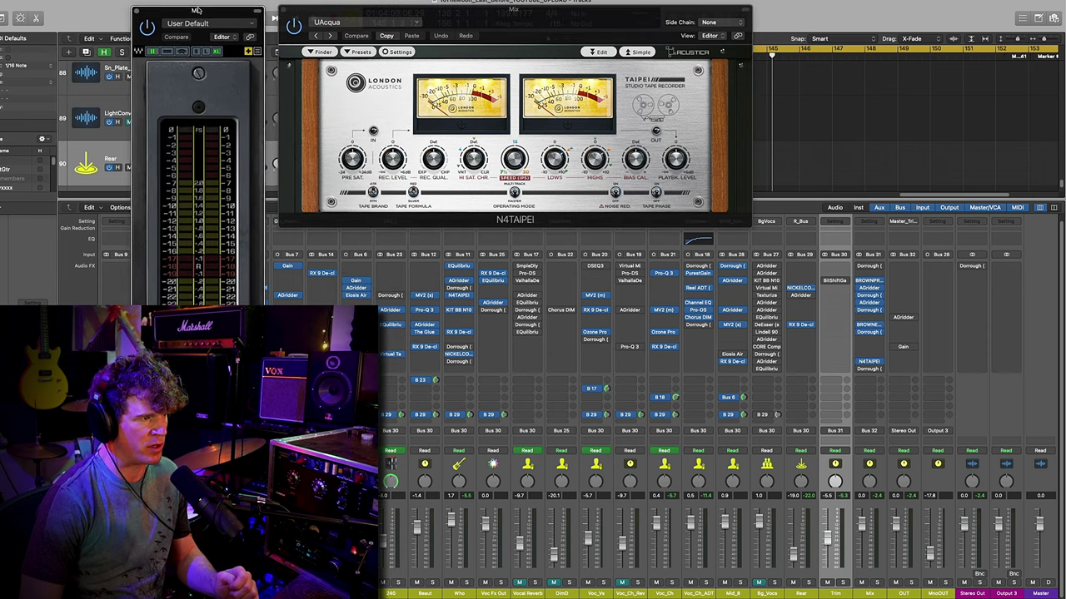
drag(397, 9, 402, 33)
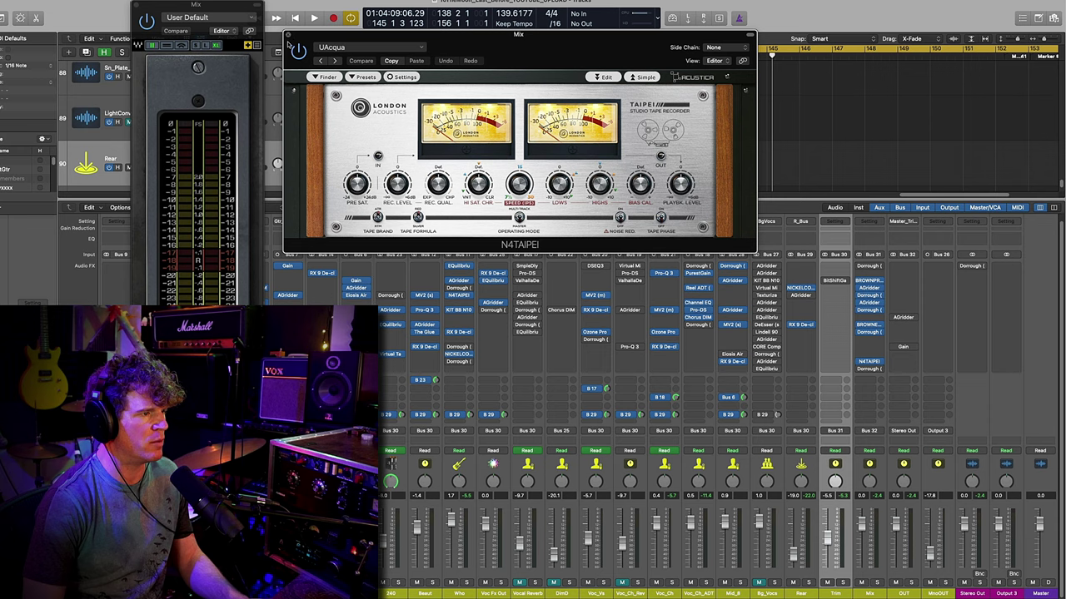
click(418, 171)
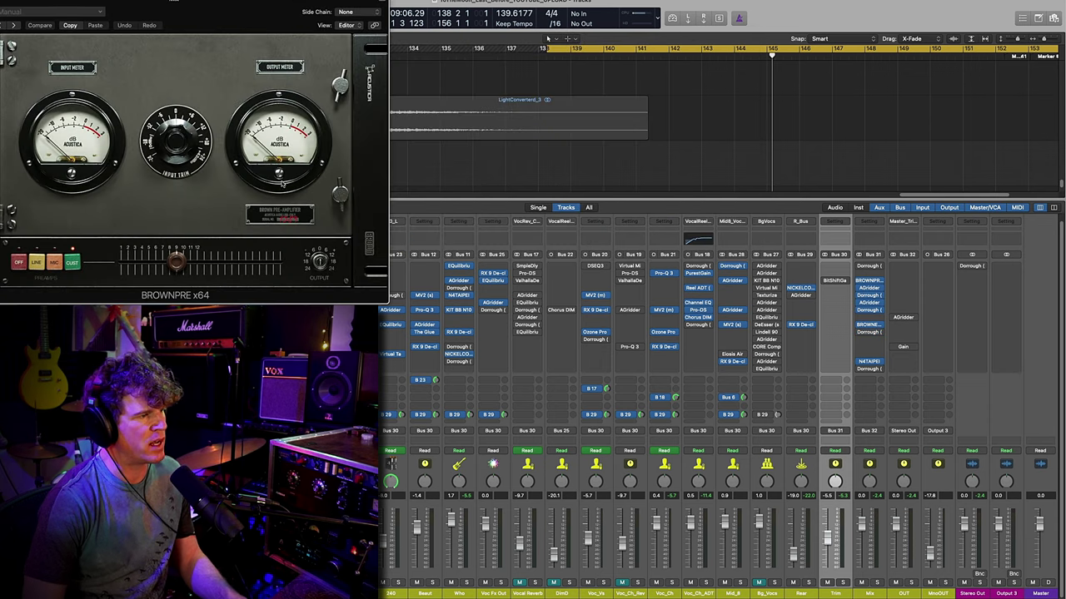
- Open the Mix channel's two AGridder plug-ins, BROWNEQ, N4TAIPEI and last Dorrough meter, and arrange their windows around BROWNPRE
click(868, 291)
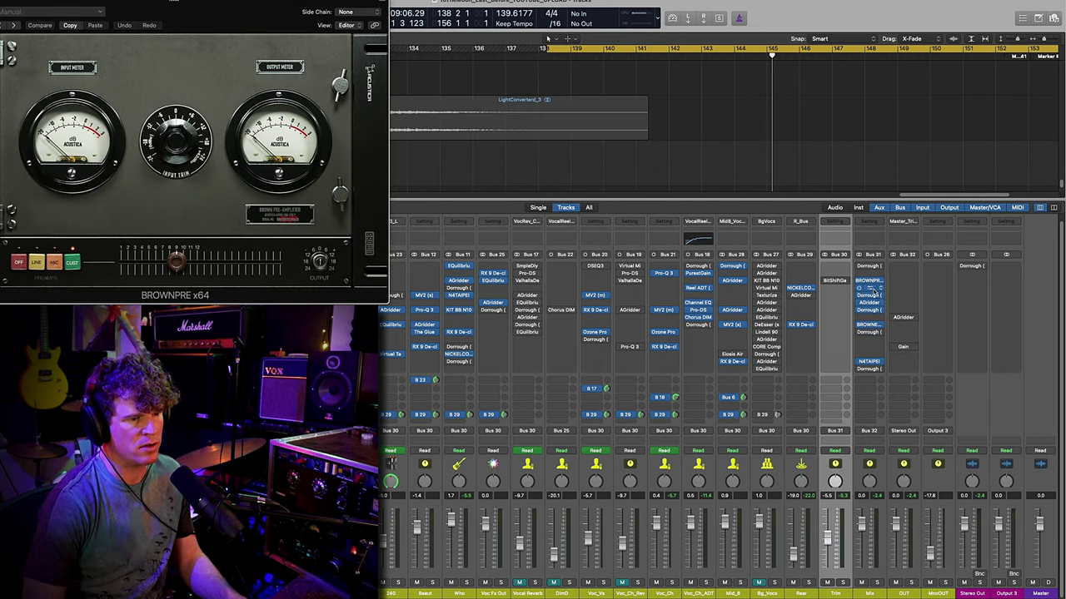
click(868, 302)
drag(620, 162, 613, 135)
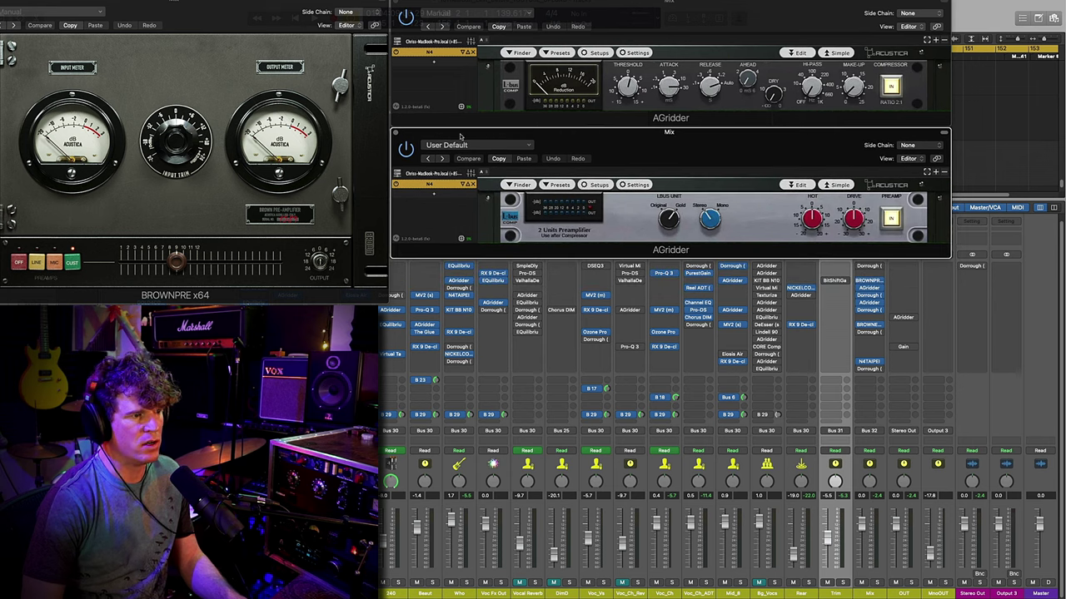
click(868, 325)
drag(622, 8, 248, 277)
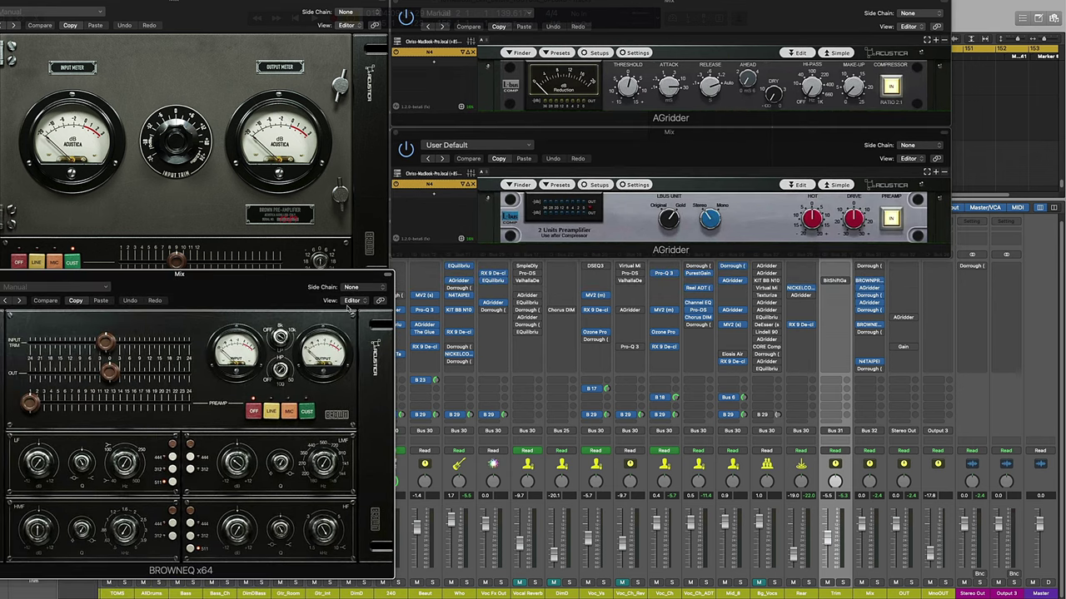
click(868, 362)
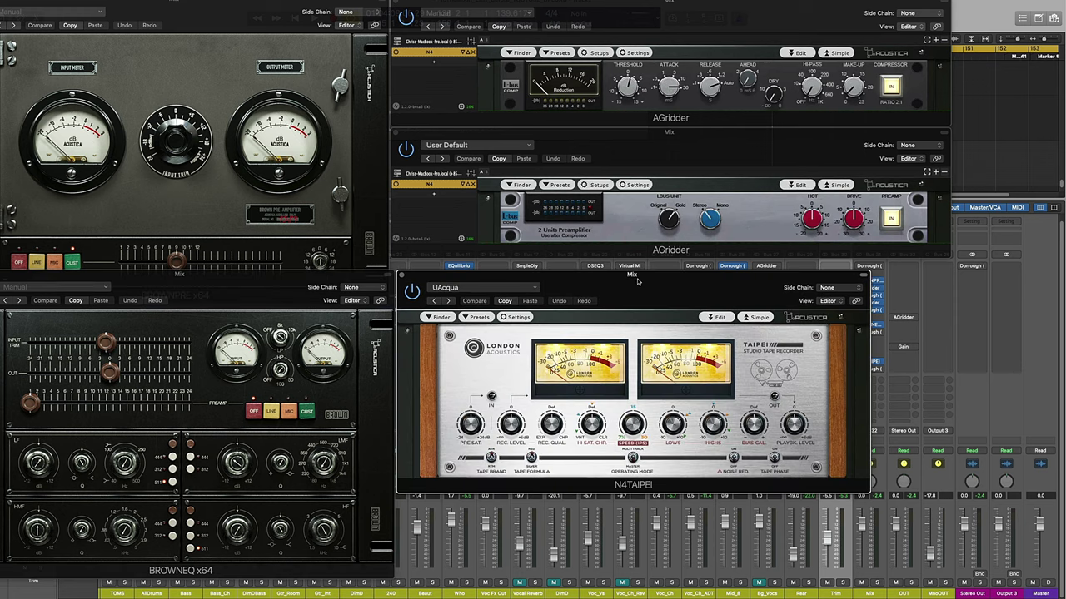
click(876, 372)
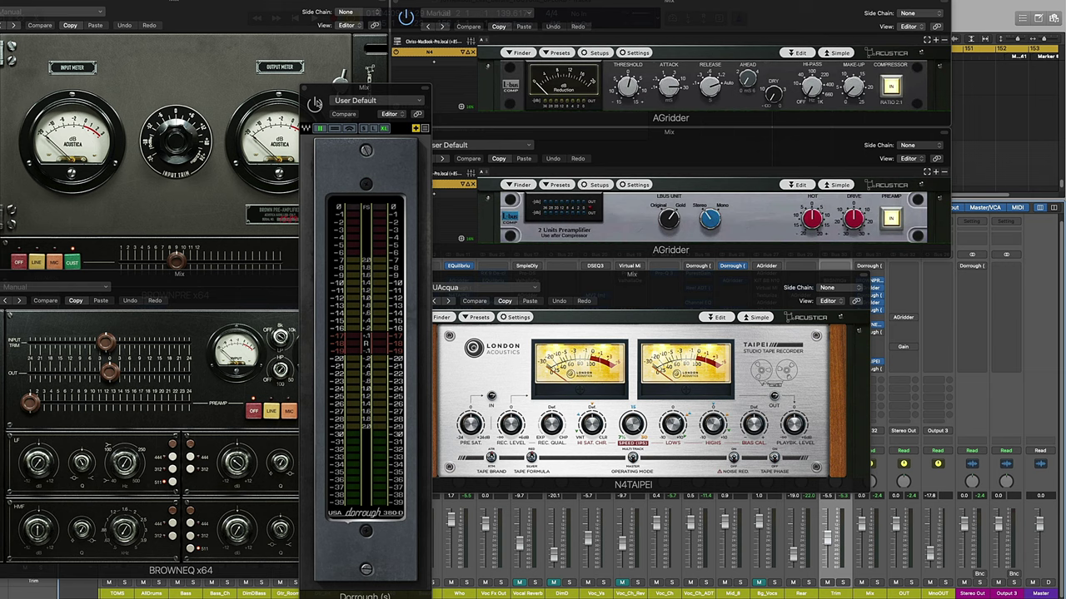
drag(324, 88, 921, 12)
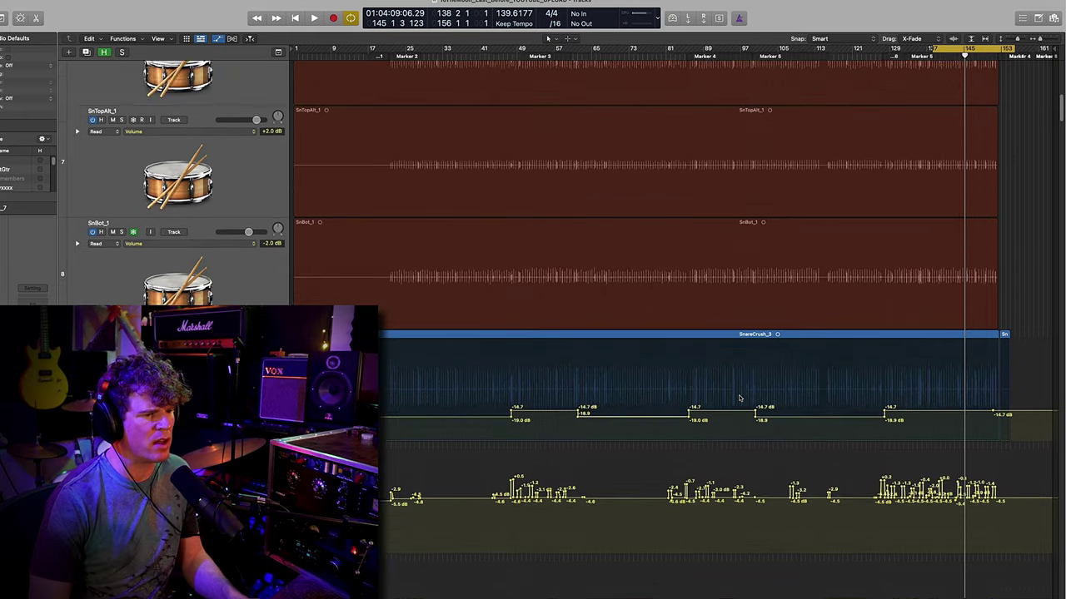
- Look through the tracks' volume automation from the kick and snare tracks to the intro guitars
scroll(738, 398, up, 10)
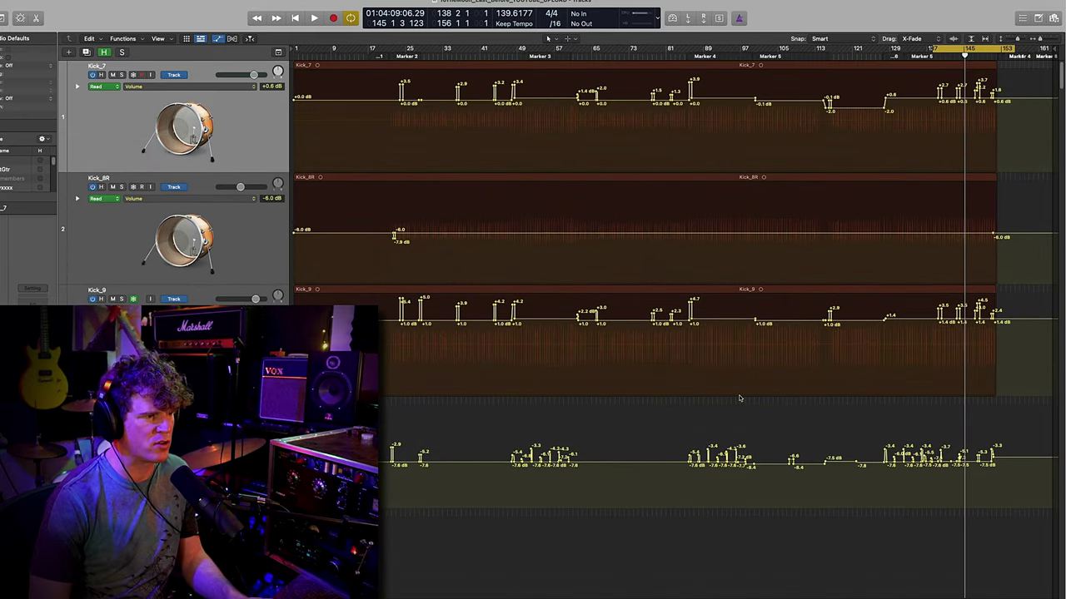
scroll(738, 398, down, 20)
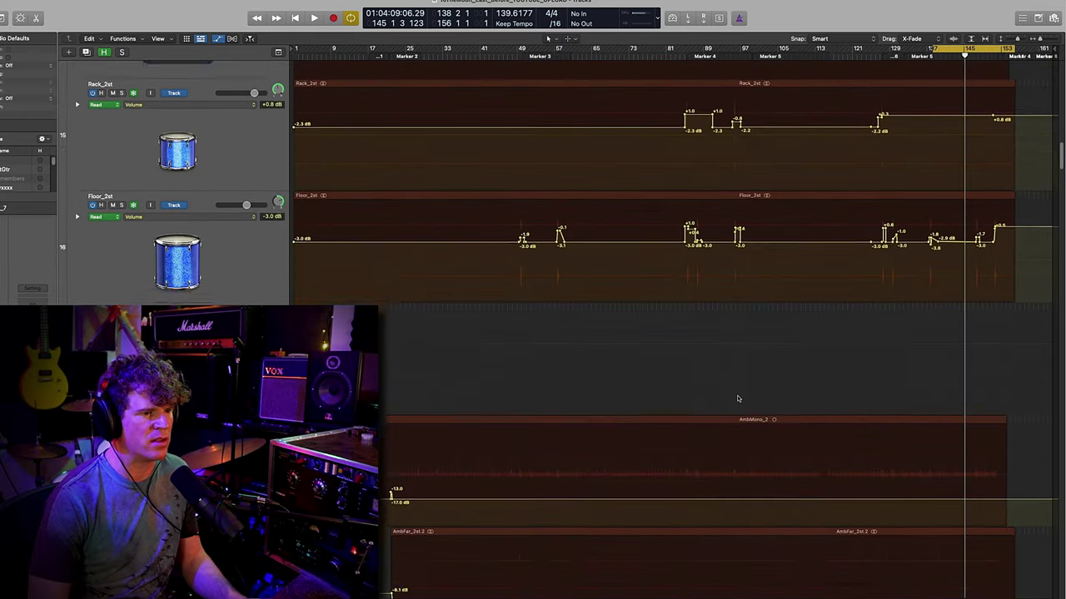
scroll(738, 399, down, 10)
scroll(737, 399, down, 12)
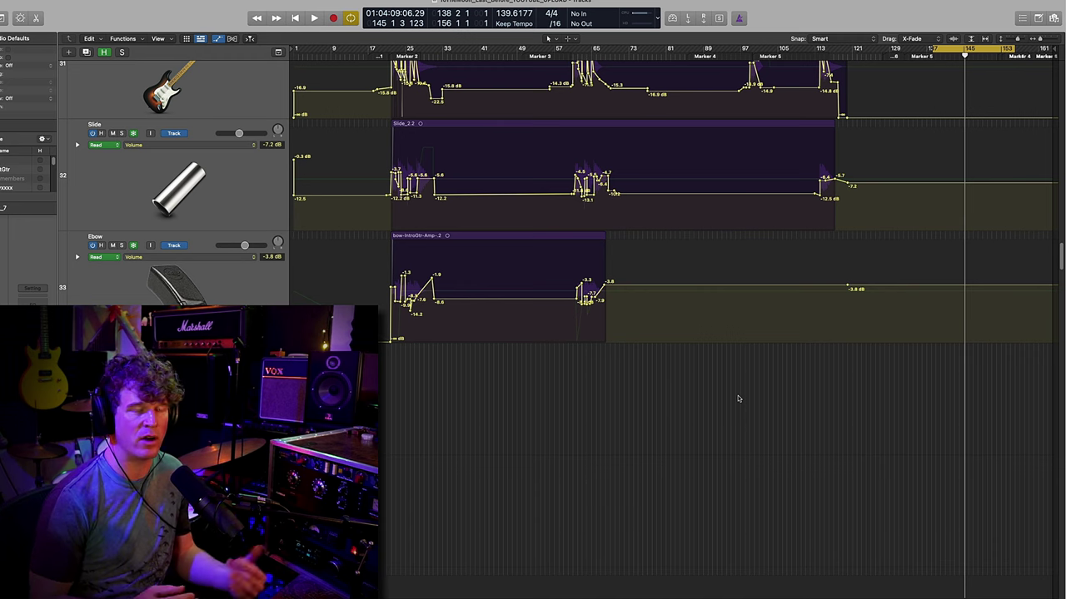
- Examine the volume automation of the Lead_Intro_1, Slide and Ebow tracks around Marker 2, with the playhead at bar 21
scroll(738, 399, up, 3)
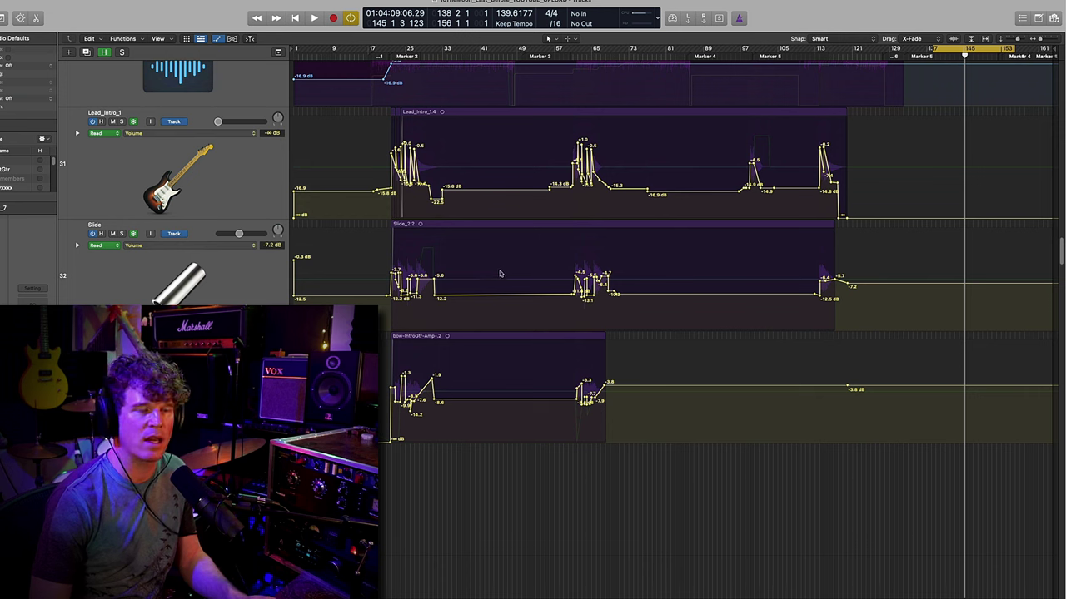
click(391, 77)
scroll(392, 75, up, 5)
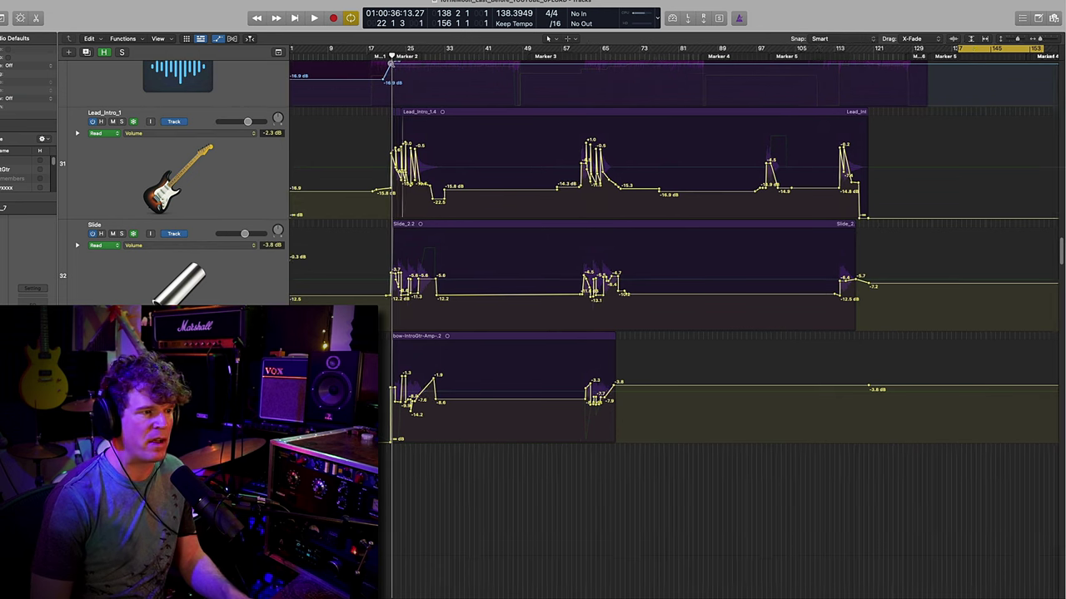
scroll(392, 77, up, 3)
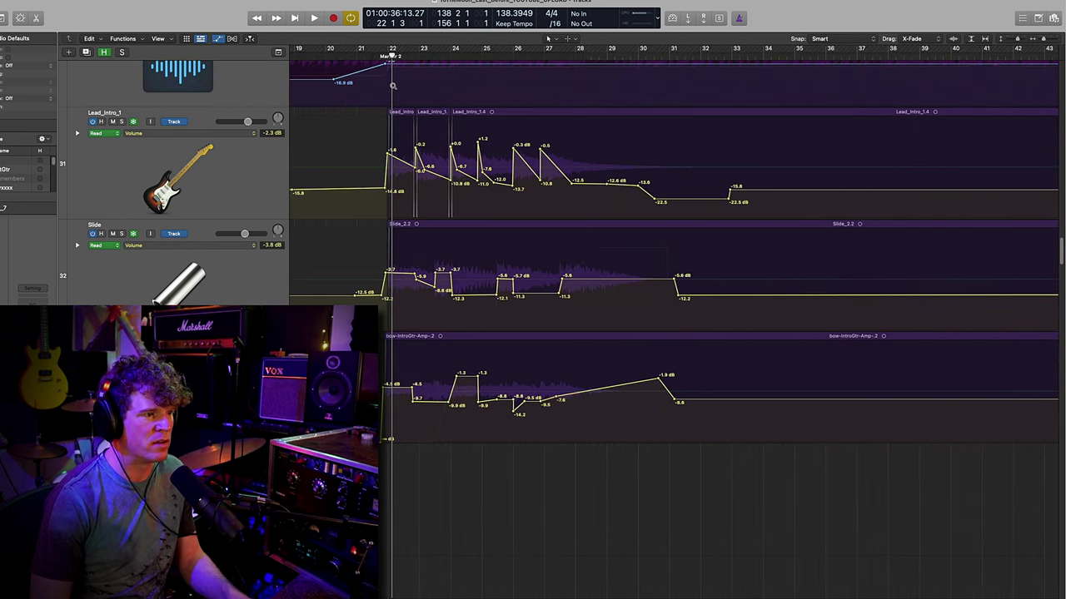
scroll(368, 67, down, 3)
click(353, 52)
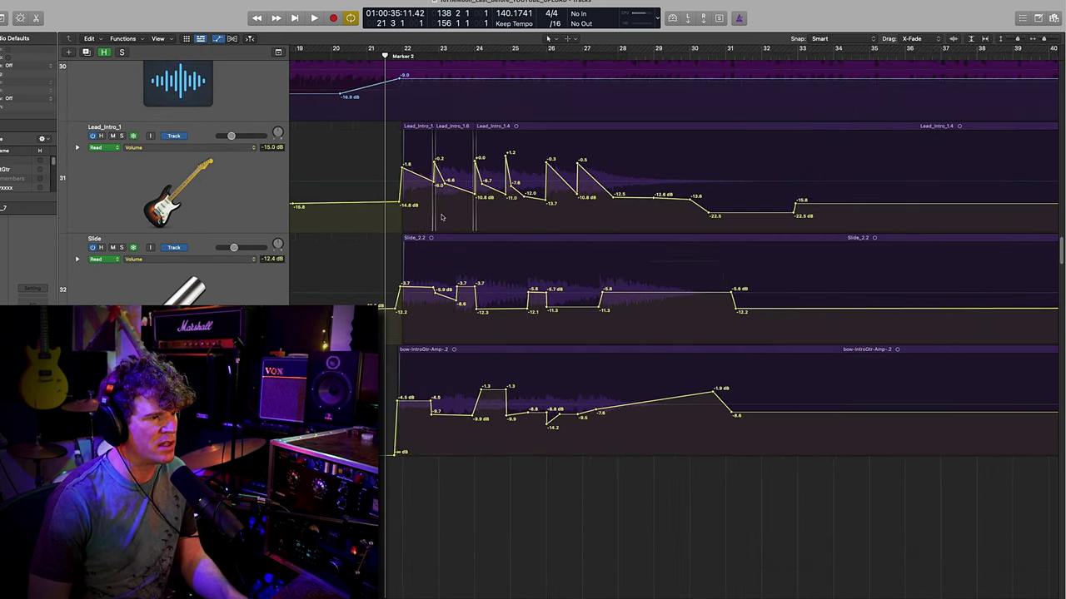
scroll(355, 195, up, 4)
scroll(352, 194, right, 2)
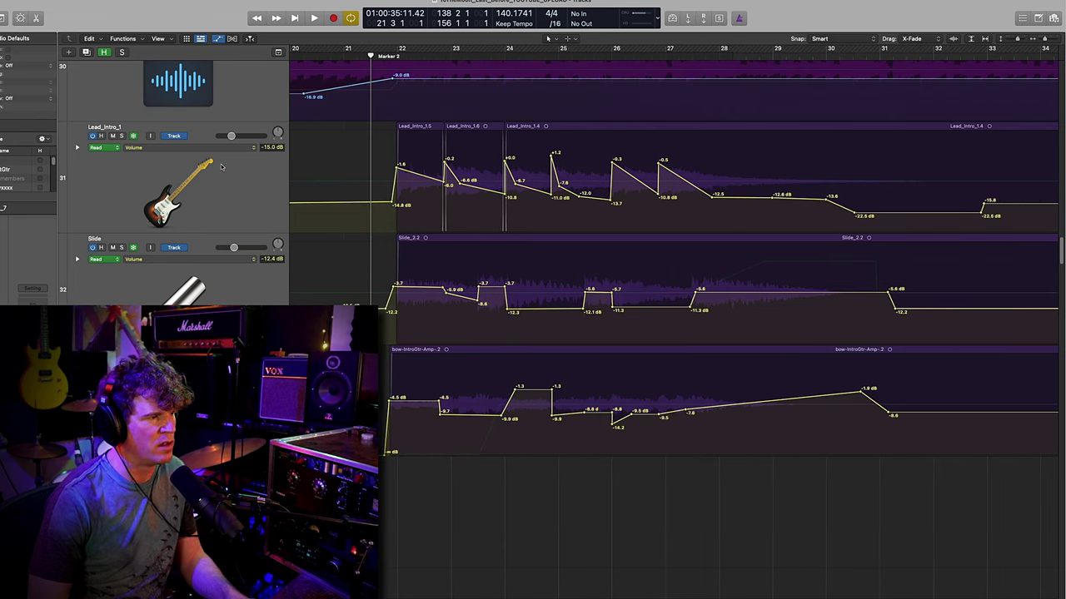
- Solo the Lead_Intro_1 track and play its intro part to hear the volume automation
click(125, 137)
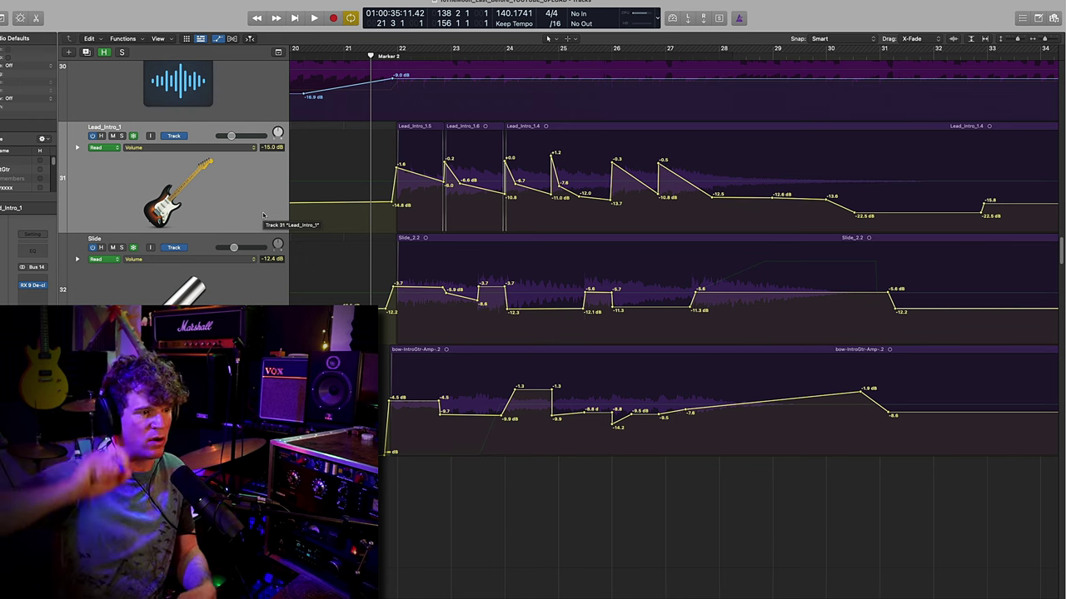
click(121, 136)
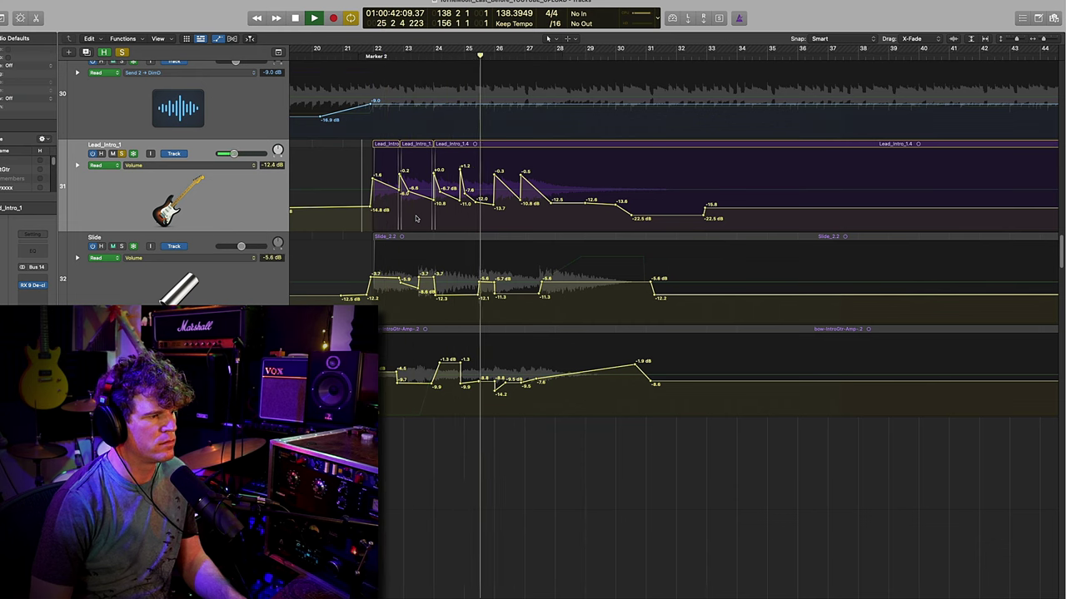
key(space)
- Return to the full-song view of the kick tracks' volume automation and place the playhead at bar 25
key(z)
key(super+Down)
key(super+Down)
key(super+Down)
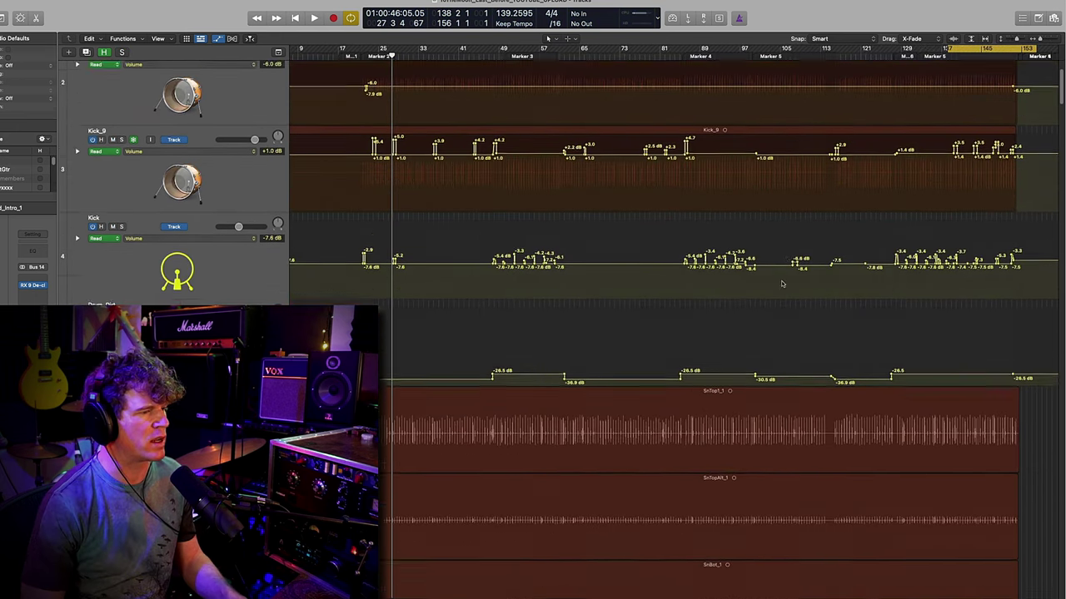
key(super+Down)
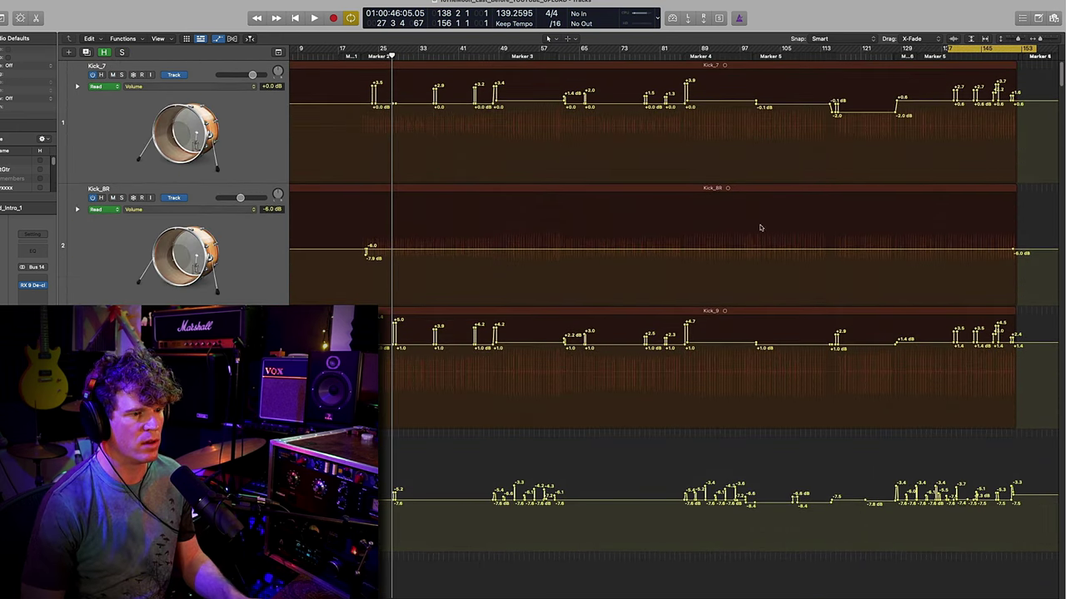
click(373, 55)
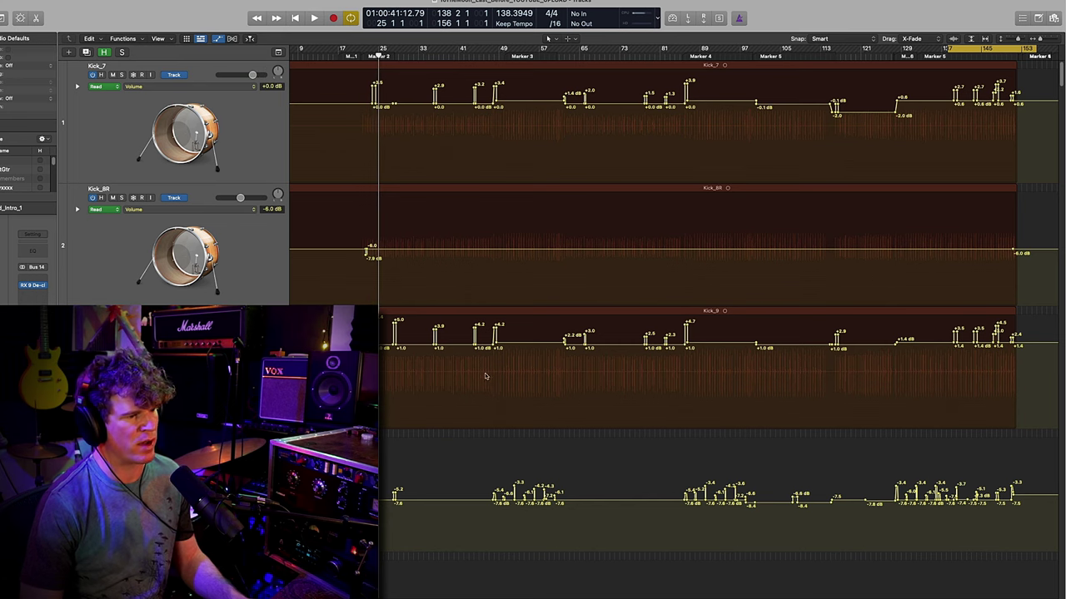
- Examine the volume automation of the kick tracks up close around bars 23 to 28, with the playhead at bar 23
key(super+Right)
key(super+Right)
key(super+Right)
key(super+Right)
key(super+Right)
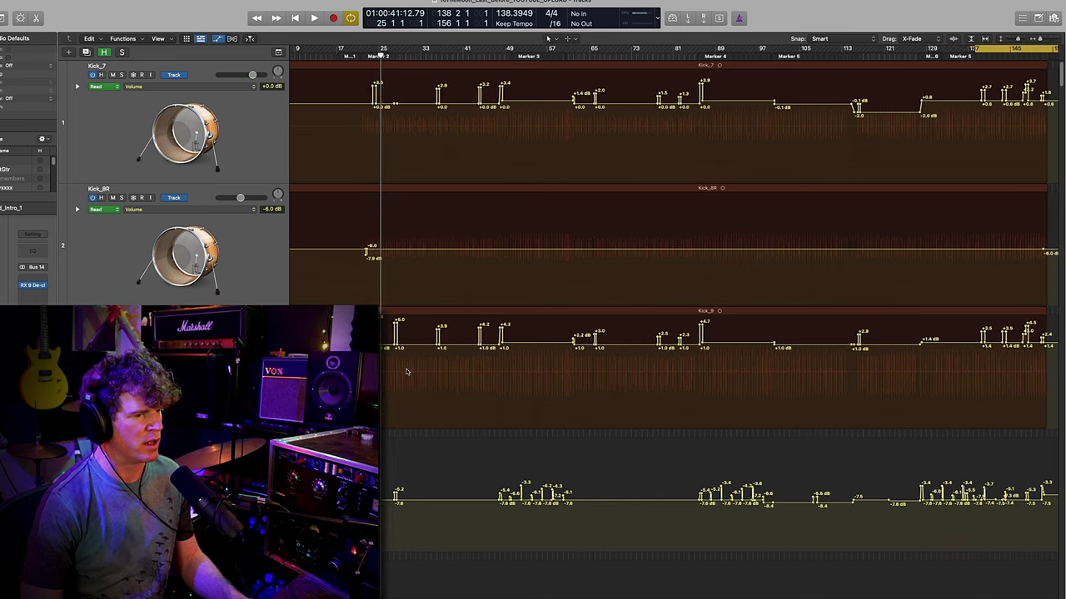
key(super+Right)
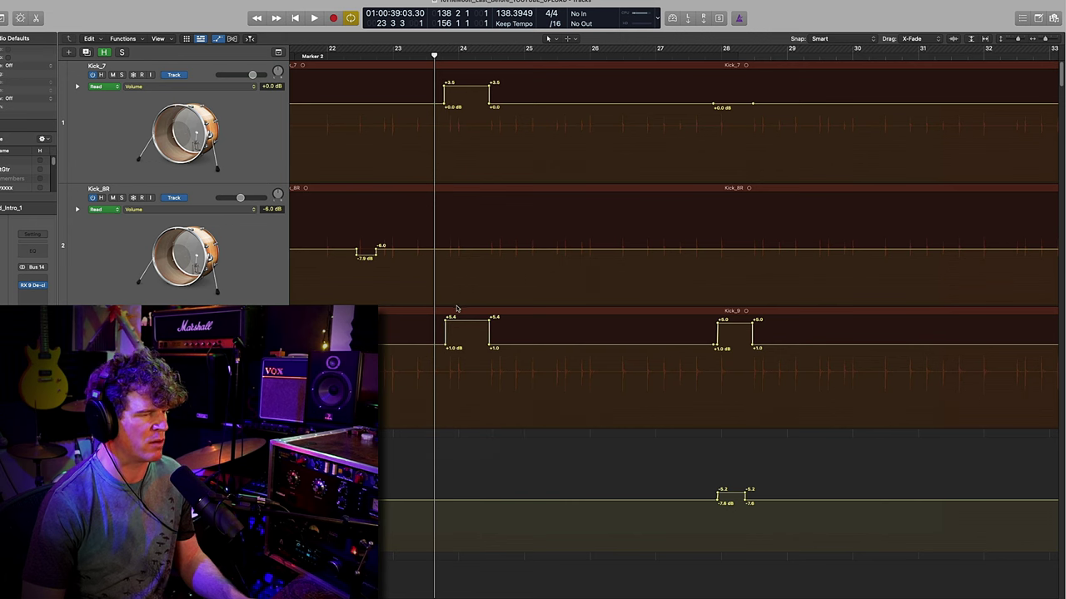
- Examine the LeadVs and Vocal_Double_Aligned volume automation around bar 40 with the playhead at bar 39, and return to the full-song view with automation hidden
key(z)
scroll(845, 335, down, 1)
scroll(839, 333, right, 5)
scroll(841, 338, up, 5)
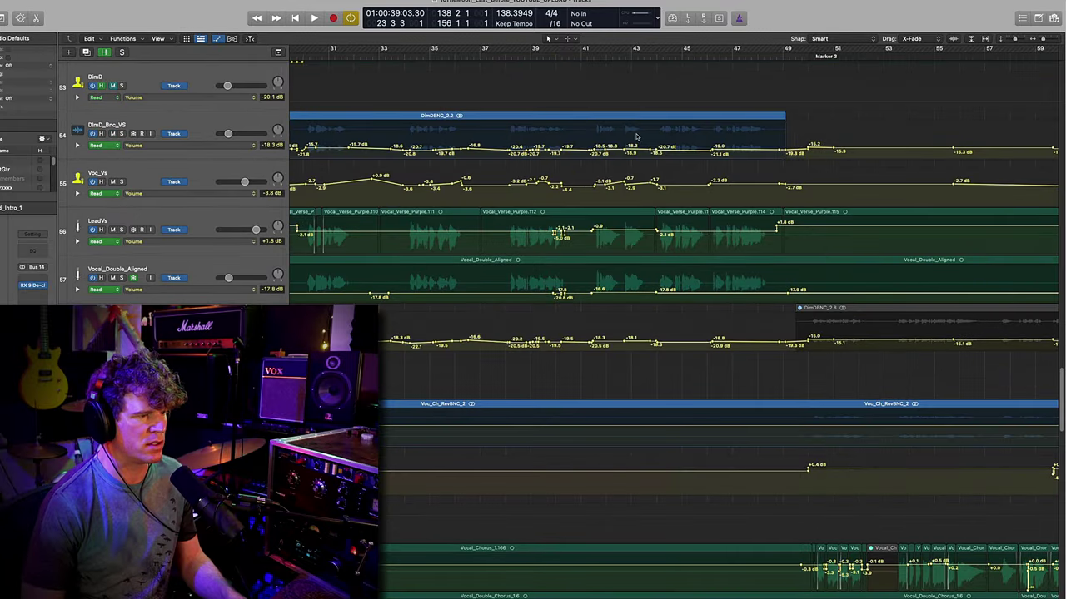
click(549, 55)
key(super+Right)
key(super+Right)
key(super+Right)
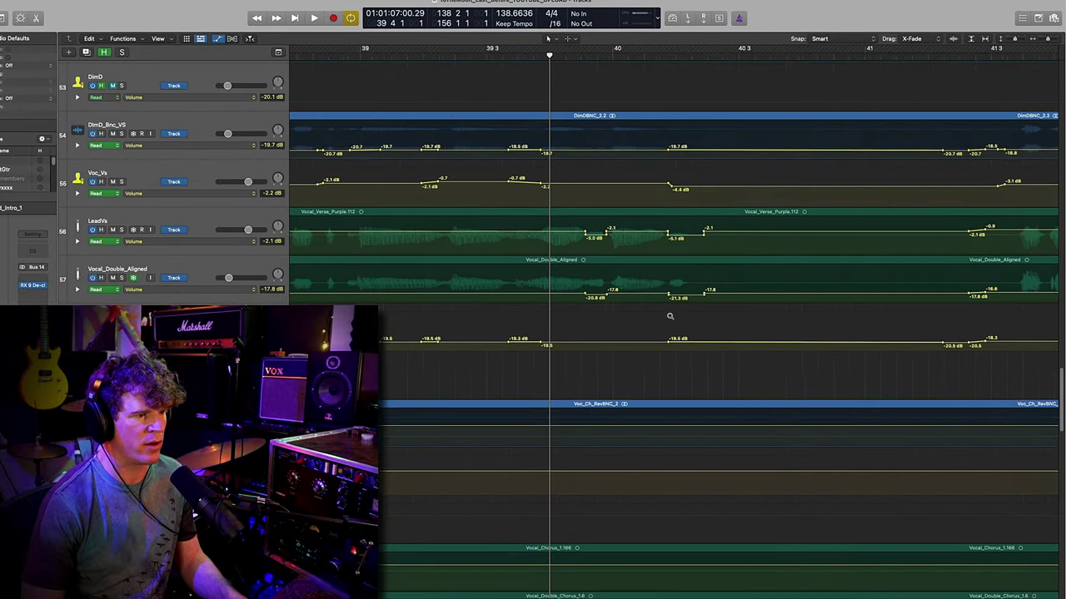
key(super+Down)
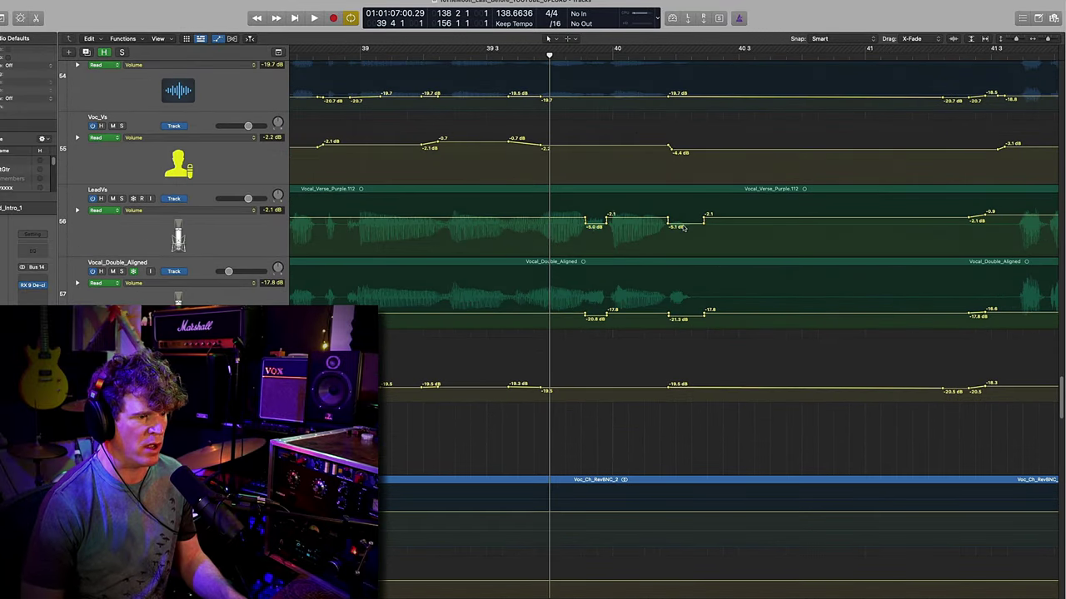
key(z)
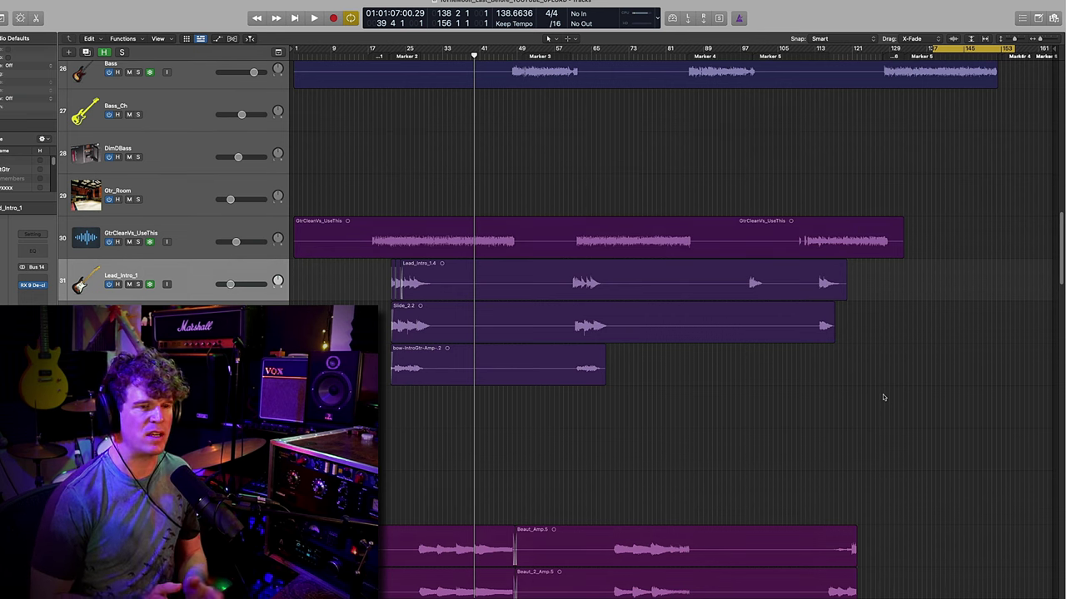